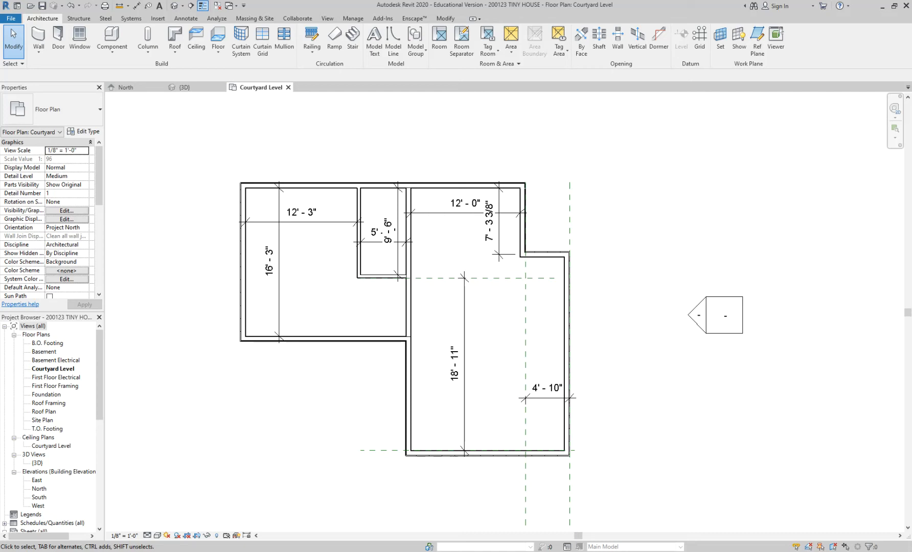
Step: Switch the Courtyard Level plan's detail level to Coarse and back to Medium to compare how the wall layers are drawn
{"action": "scroll", "coordinate": [349, 290], "scroll_direction": "up", "scroll_amount": 2}
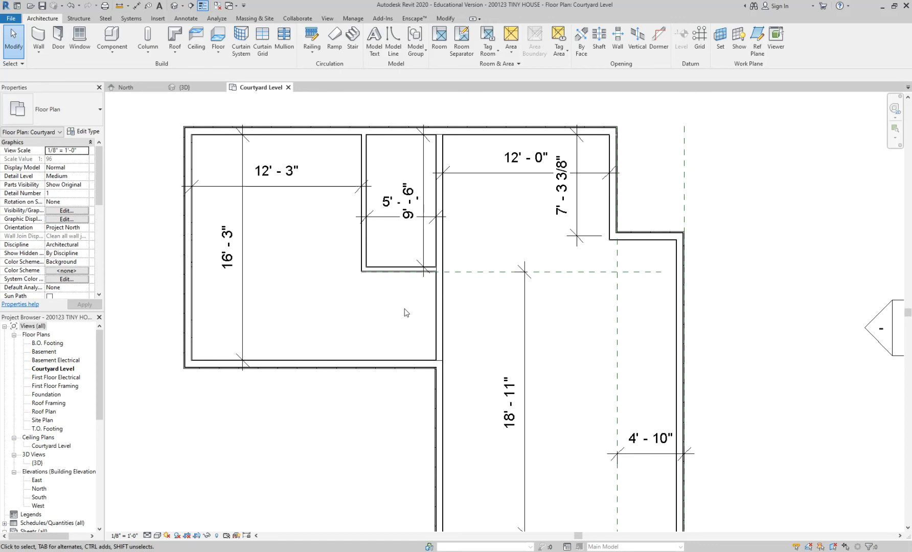
{"action": "scroll", "coordinate": [225, 136], "scroll_direction": "up", "scroll_amount": 3}
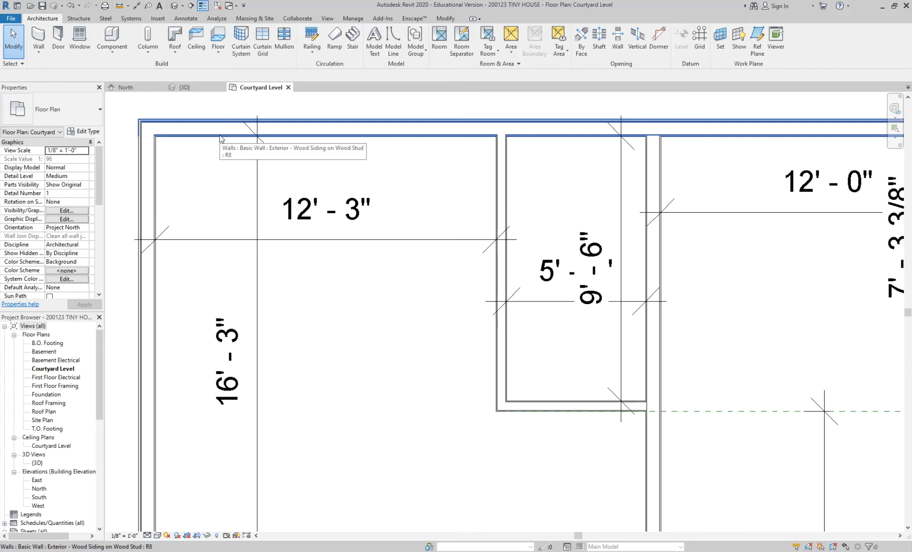
{"action": "scroll", "coordinate": [220, 136], "scroll_direction": "up", "scroll_amount": 2}
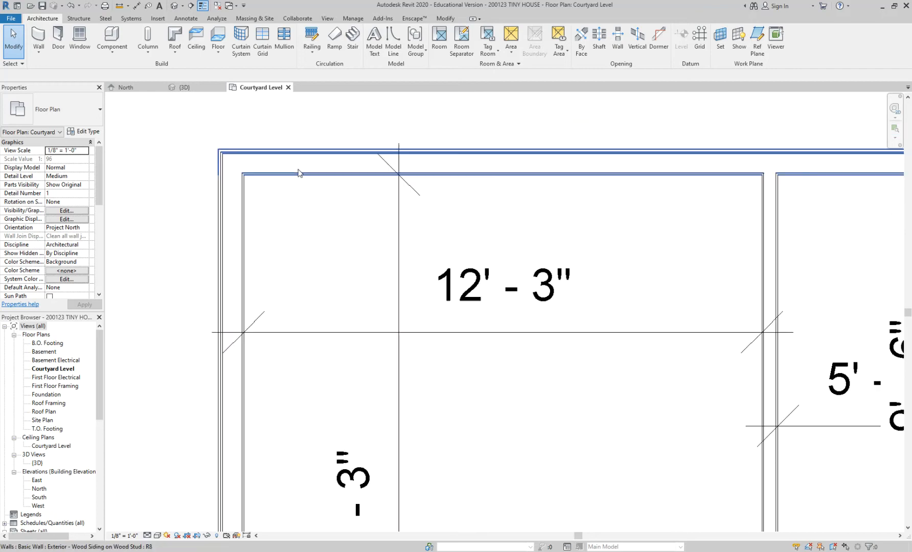
{"action": "left_click", "coordinate": [148, 535]}
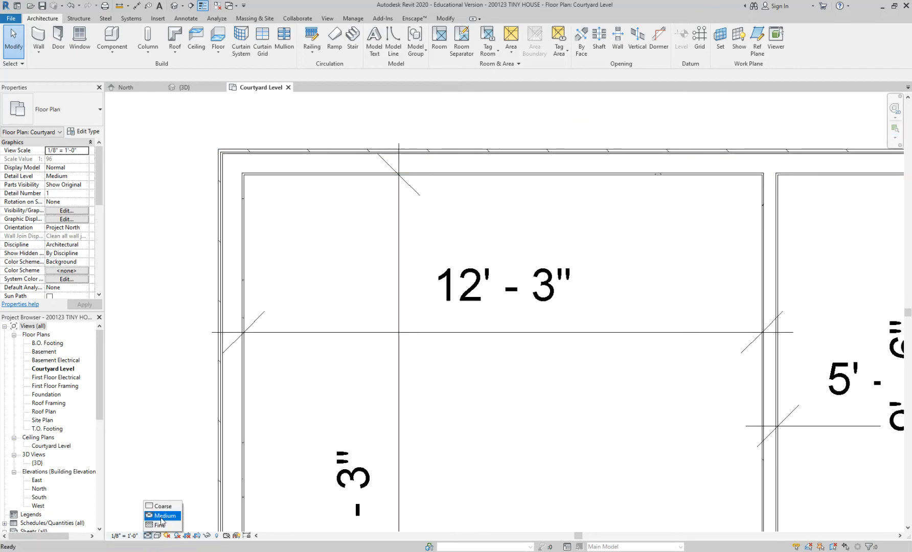
{"action": "left_click", "coordinate": [689, 308]}
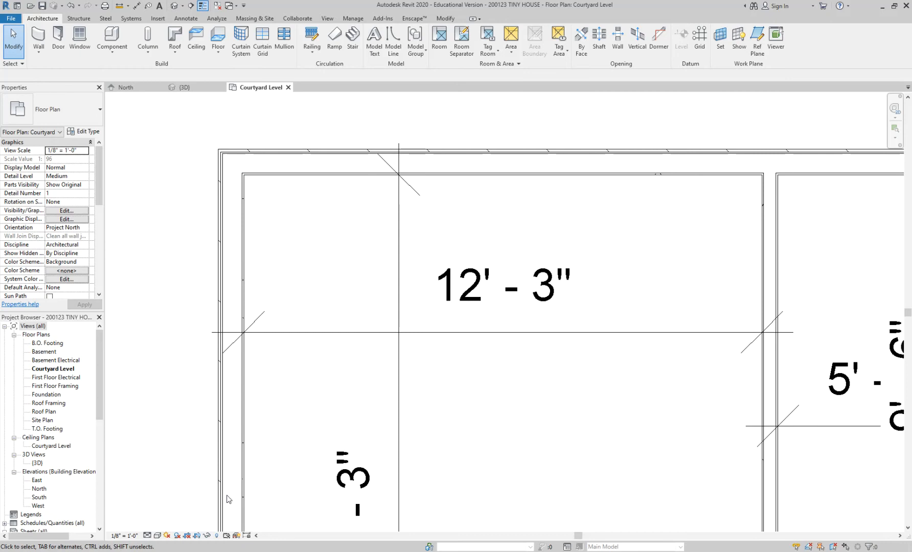
{"action": "scroll", "coordinate": [232, 179], "scroll_direction": "up", "scroll_amount": 2}
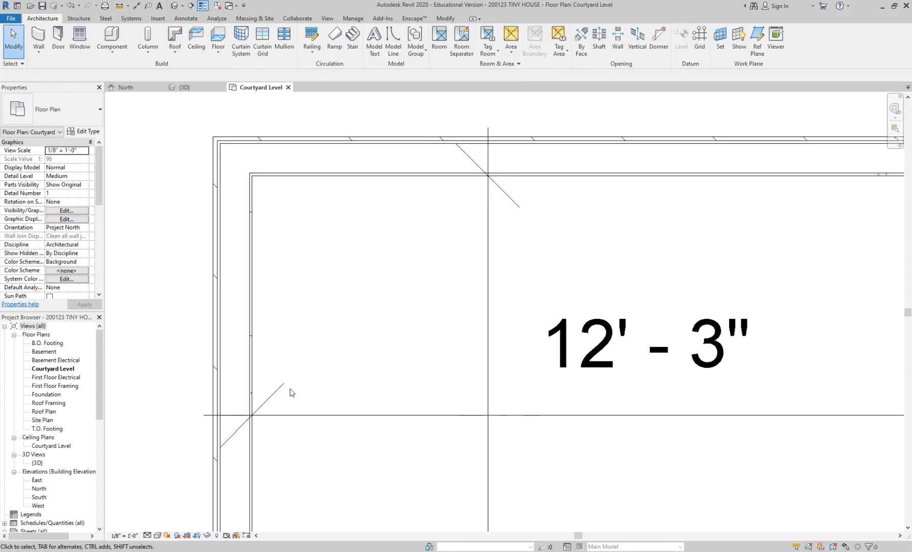
{"action": "left_click", "coordinate": [151, 535]}
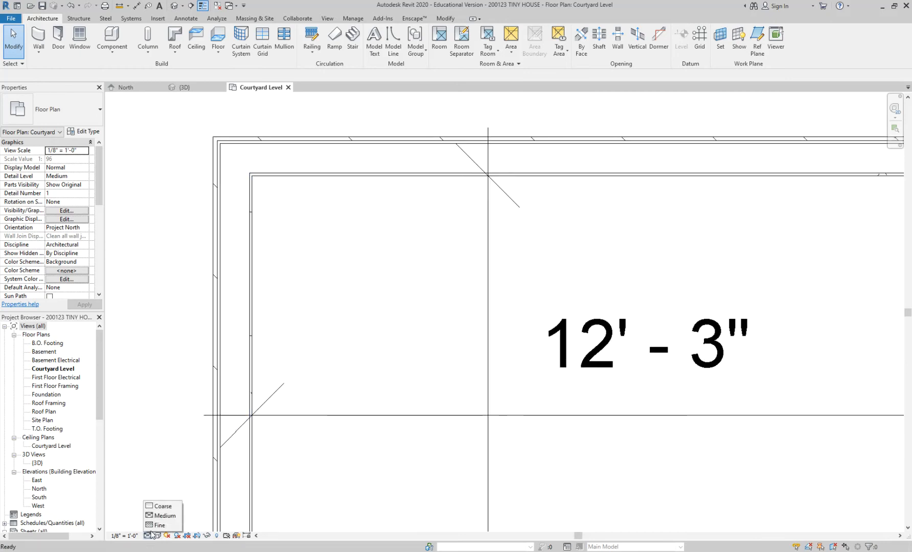
{"action": "left_click", "coordinate": [163, 506]}
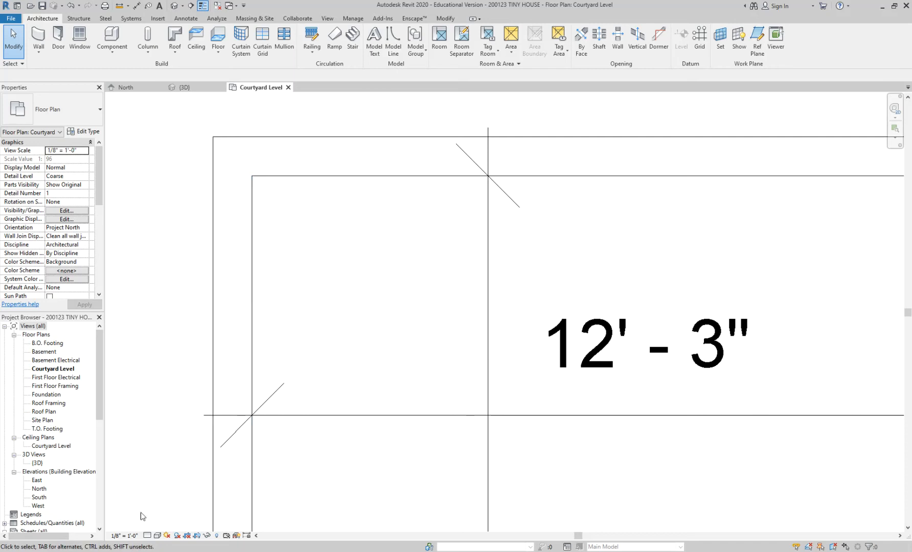
{"action": "left_click", "coordinate": [146, 535]}
{"action": "left_click", "coordinate": [158, 515]}
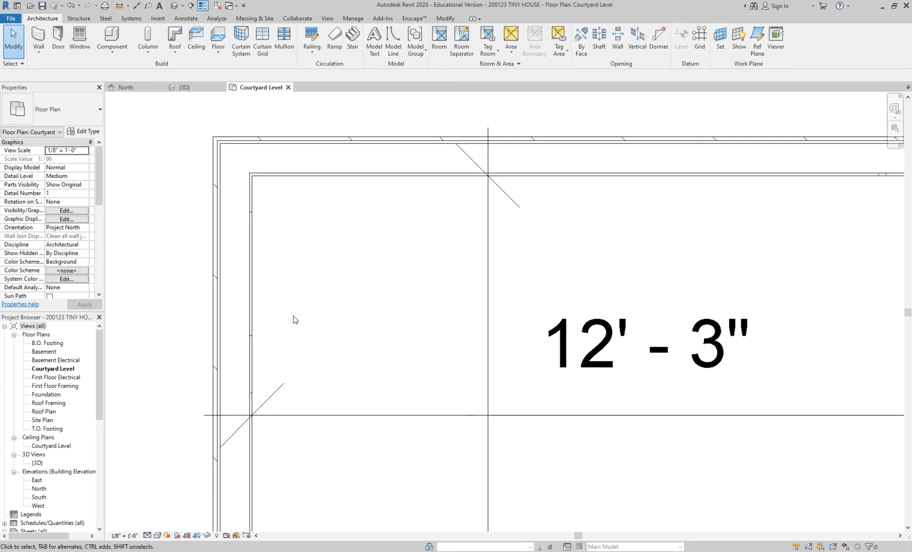
{"action": "key", "text": "d"}
{"action": "key", "text": "i"}
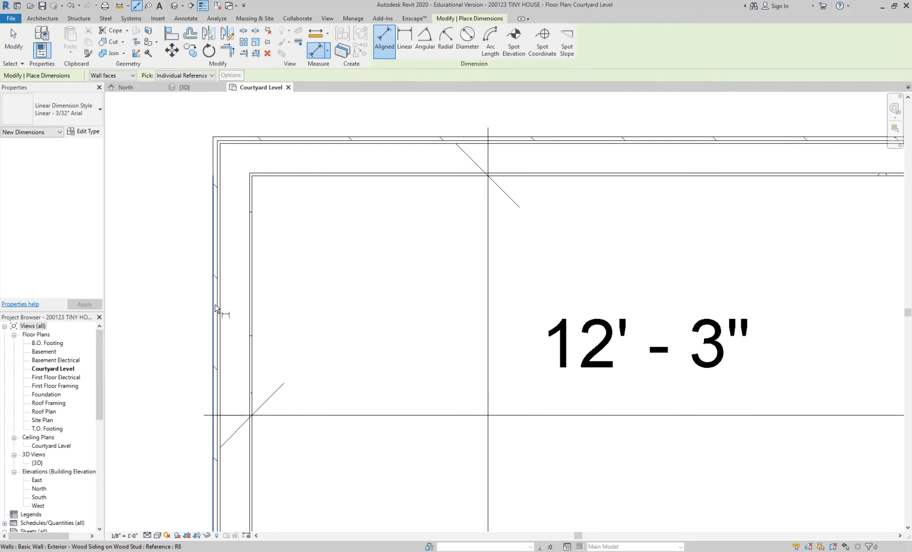
{"action": "scroll", "coordinate": [215, 309], "scroll_direction": "down", "scroll_amount": 2}
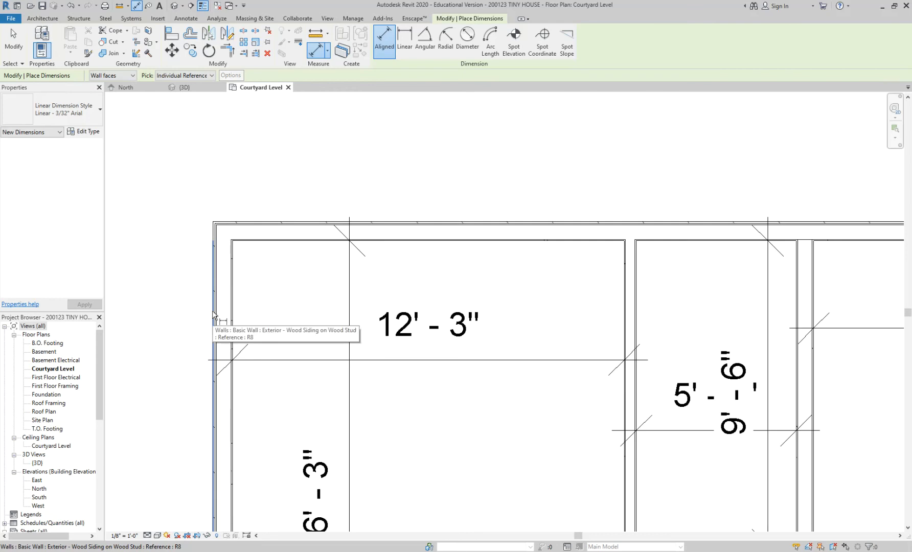
{"action": "scroll", "coordinate": [215, 316], "scroll_direction": "up", "scroll_amount": 4}
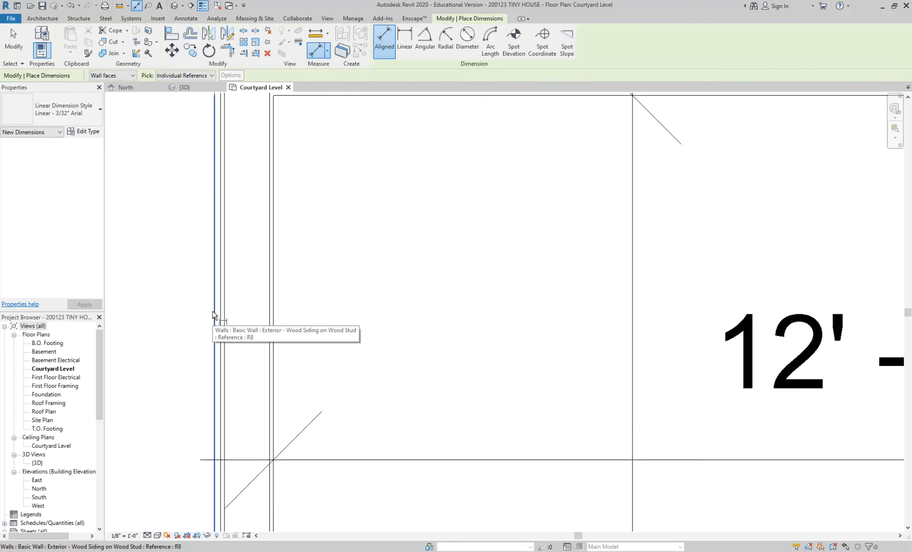
{"action": "scroll", "coordinate": [215, 317], "scroll_direction": "down", "scroll_amount": 2}
{"action": "key", "text": "Escape"}
{"action": "key", "text": "Escape"}
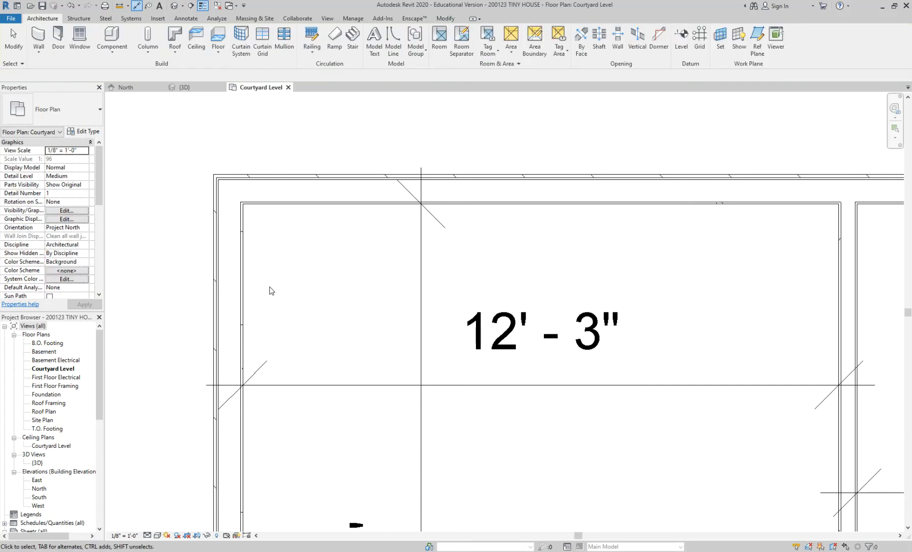
Step: Inspect the orientation control and exterior side of the north exterior wall in the floor plan
{"action": "left_click", "coordinate": [147, 535]}
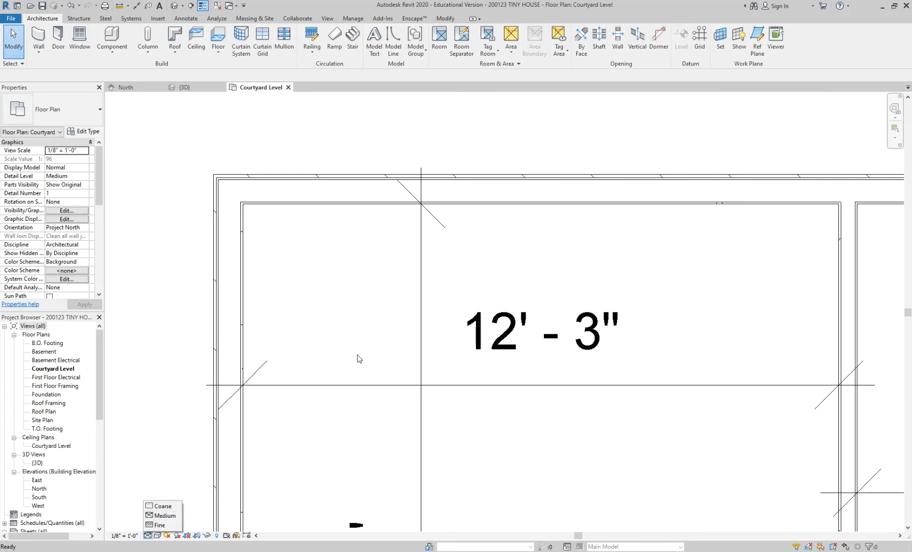
{"action": "left_click", "coordinate": [330, 203]}
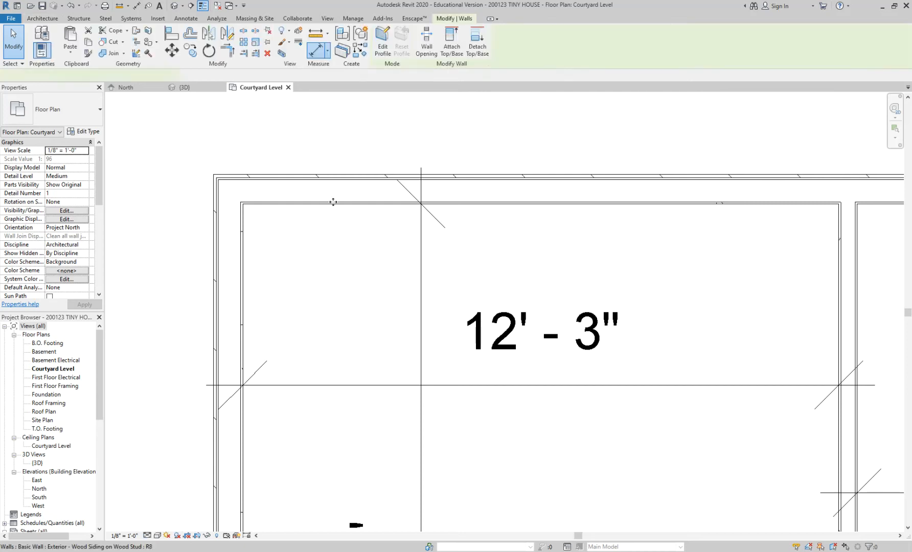
{"action": "scroll", "coordinate": [317, 253], "scroll_direction": "down", "scroll_amount": 2}
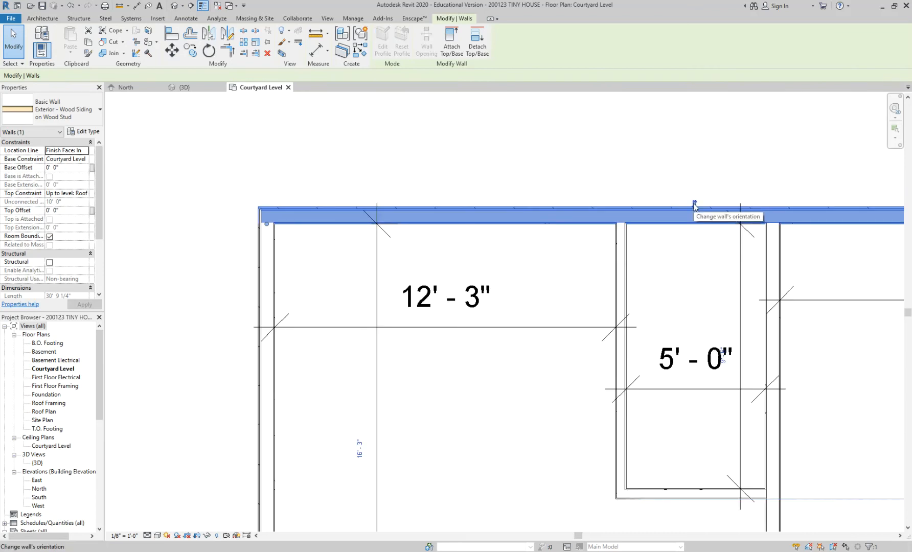
{"action": "scroll", "coordinate": [343, 226], "scroll_direction": "up", "scroll_amount": 3}
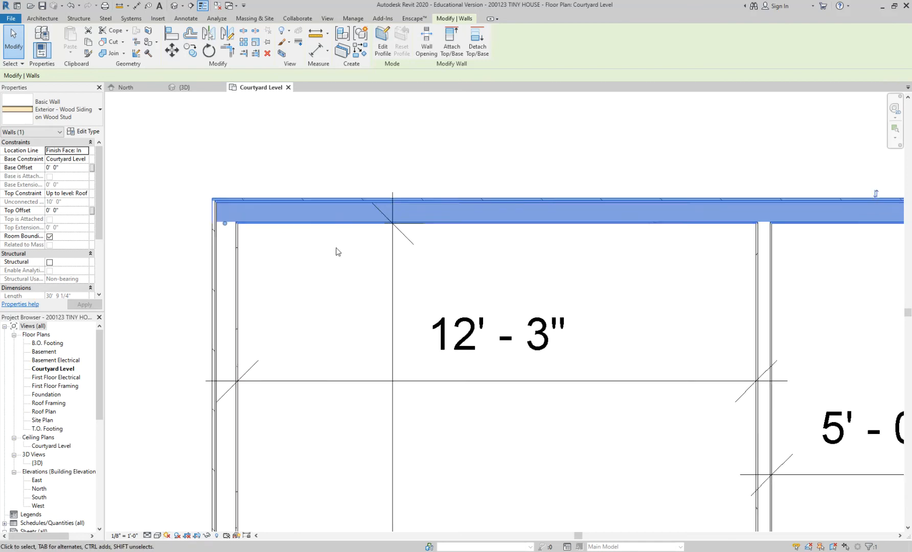
{"action": "left_click", "coordinate": [337, 250]}
{"action": "scroll", "coordinate": [322, 223], "scroll_direction": "up", "scroll_amount": 3}
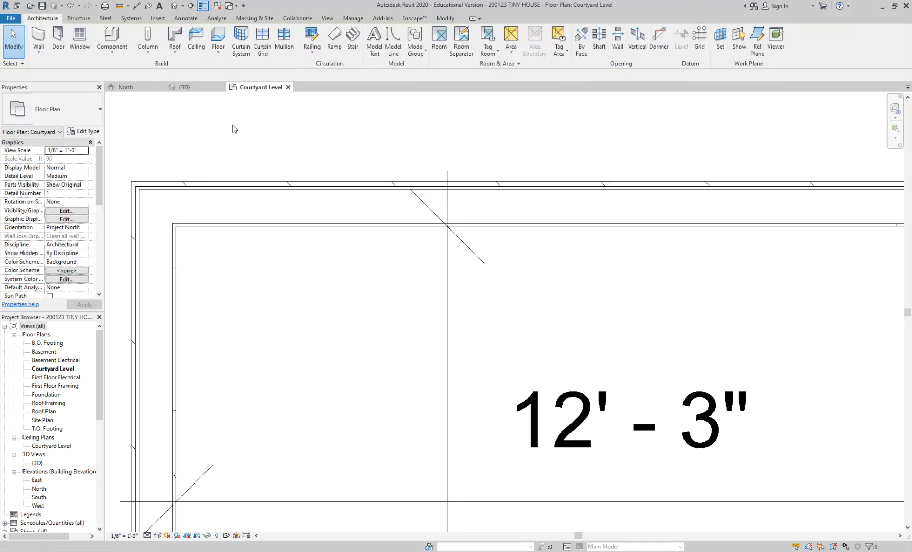
Step: Tile the Courtyard Level, 3D and North views with the floor plan in the largest pane, and frame the building in the other two
{"action": "key", "text": "w"}
{"action": "key", "text": "t"}
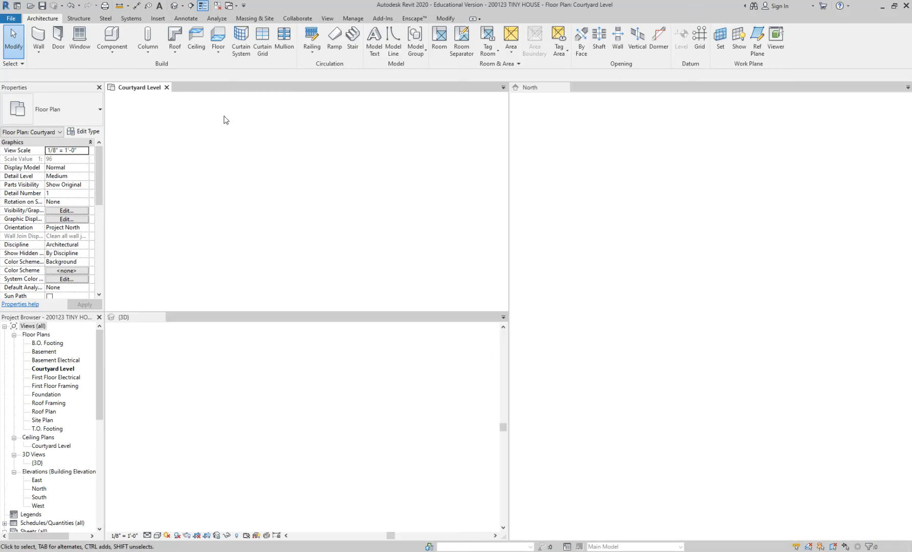
{"action": "left_click", "coordinate": [613, 180]}
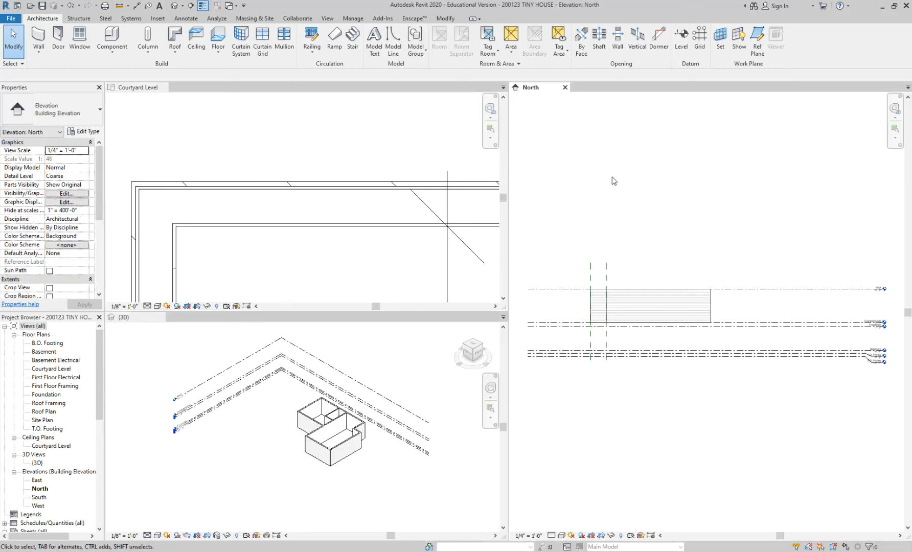
{"action": "key", "text": "w"}
{"action": "key", "text": "t"}
{"action": "left_click", "coordinate": [635, 239]}
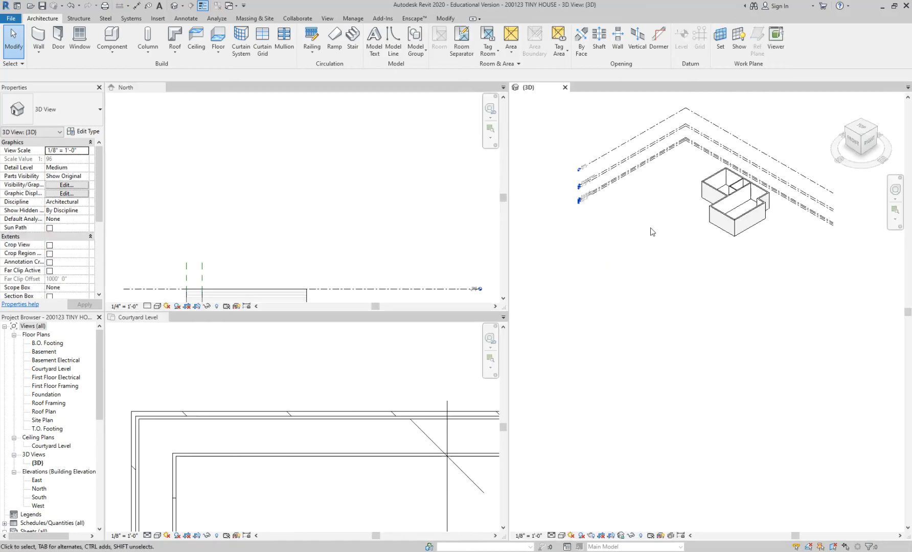
{"action": "key", "text": "w"}
{"action": "key", "text": "t"}
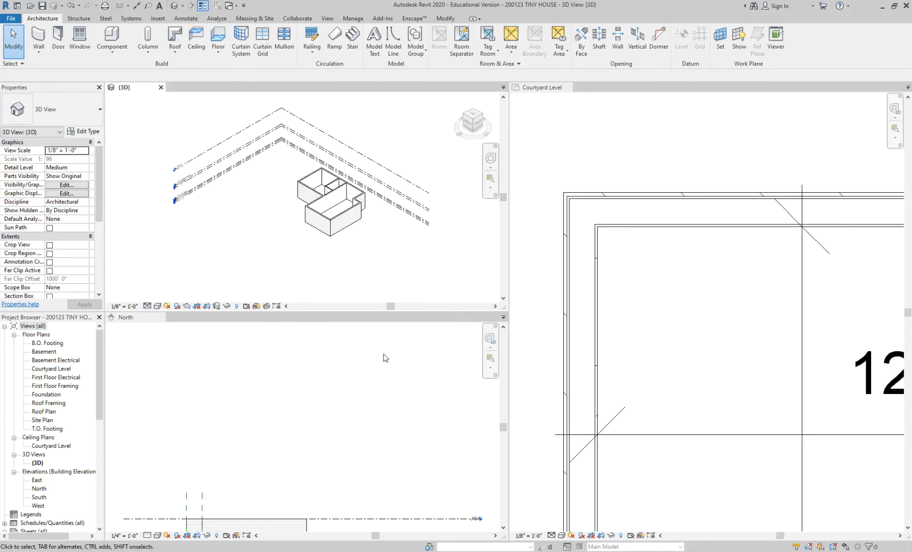
{"action": "left_click", "coordinate": [340, 433]}
{"action": "scroll", "coordinate": [340, 434], "scroll_direction": "up", "scroll_amount": 5}
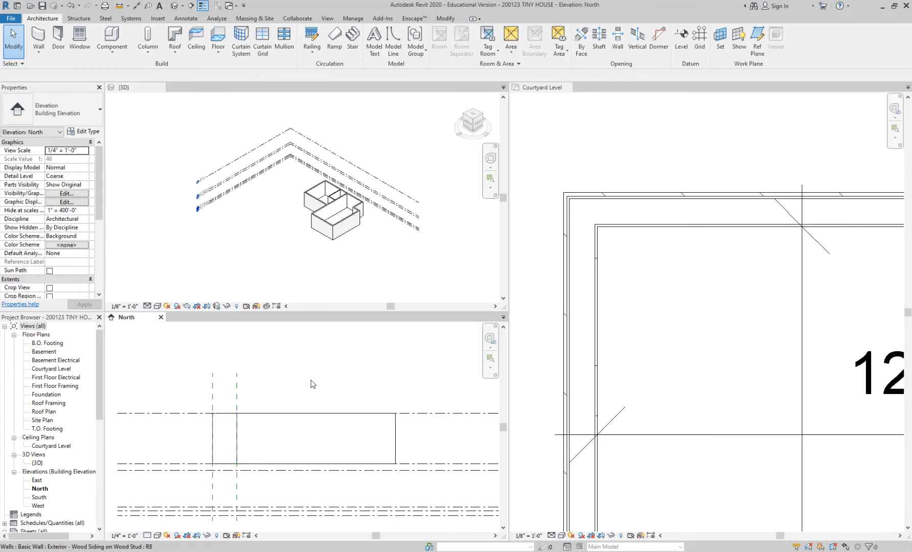
{"action": "left_click", "coordinate": [340, 227]}
{"action": "scroll", "coordinate": [339, 227], "scroll_direction": "up", "scroll_amount": 5}
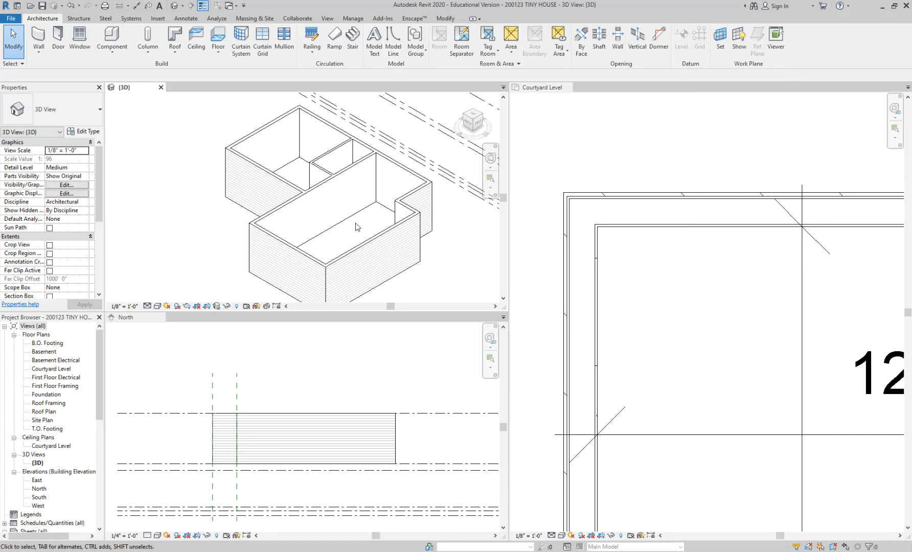
Step: Flip the orientation of the short front exterior wall in the 3D view, return it to its original side and deselect it
{"action": "left_click", "coordinate": [299, 254]}
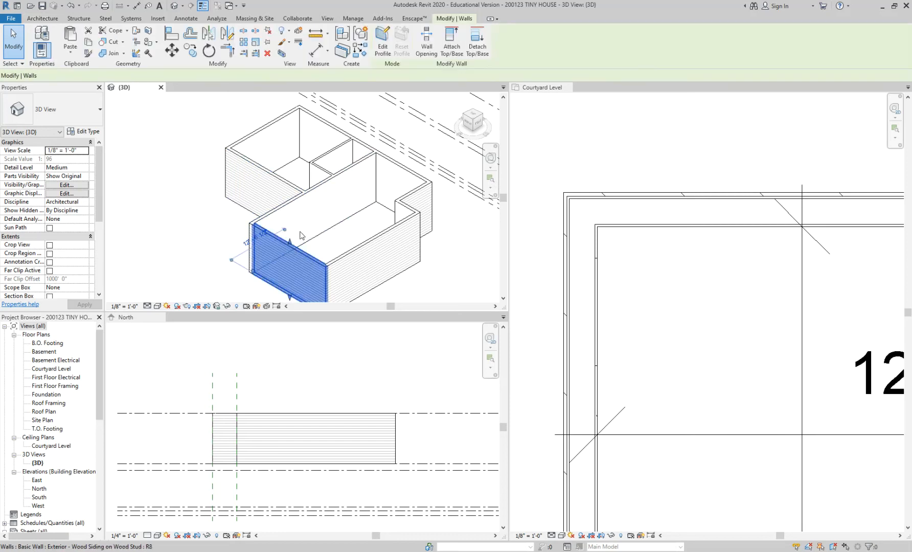
{"action": "middle_click_drag", "start_coordinate": [285, 271], "coordinate": [247, 194]}
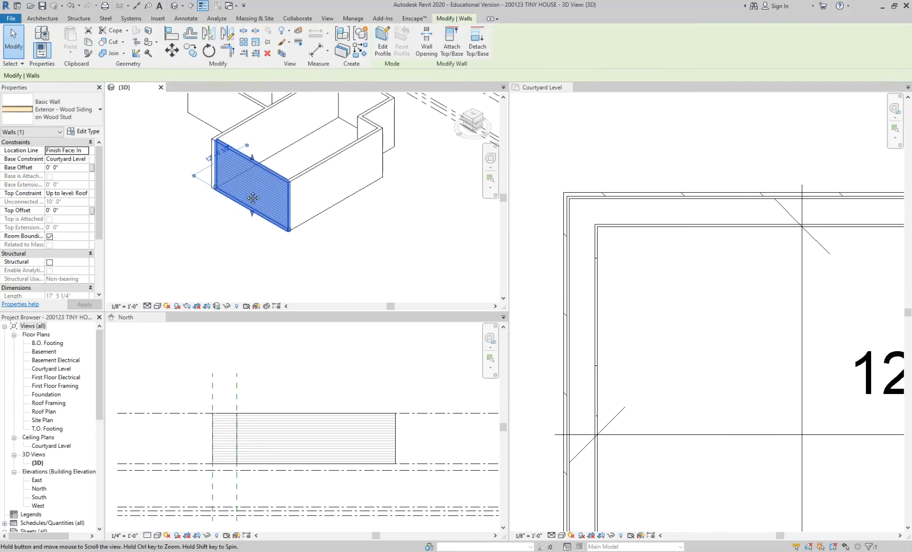
{"action": "scroll", "coordinate": [255, 145], "scroll_direction": "up", "scroll_amount": 3}
{"action": "left_click", "coordinate": [266, 161]}
{"action": "left_click", "coordinate": [265, 183]}
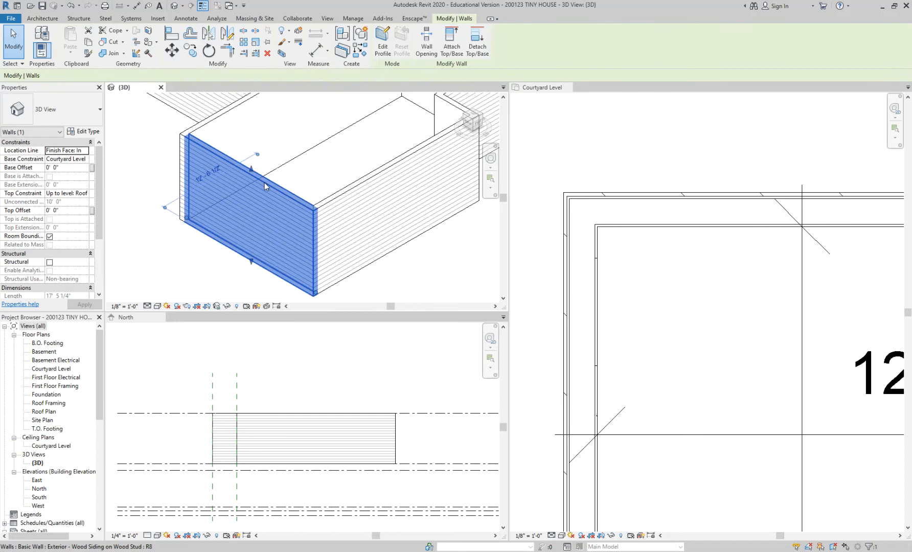
{"action": "left_click", "coordinate": [303, 159]}
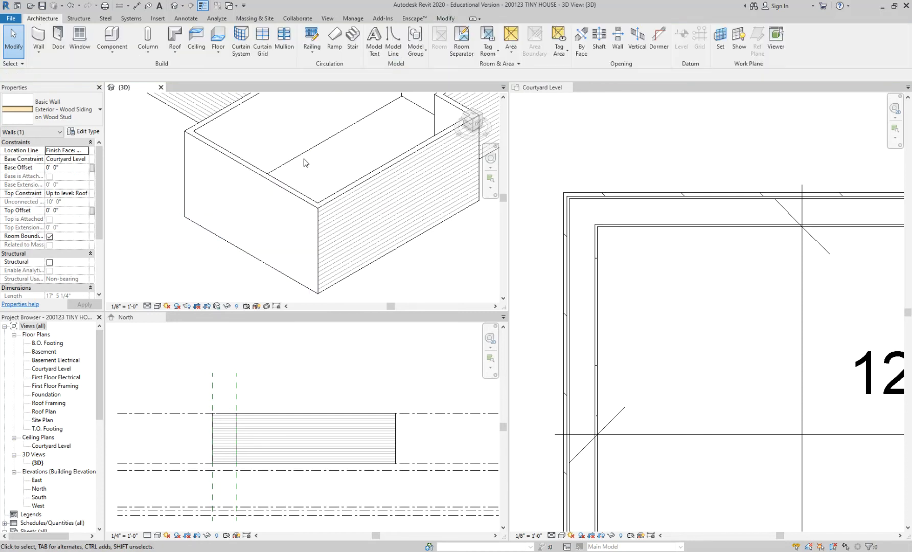
{"action": "left_click", "coordinate": [275, 184]}
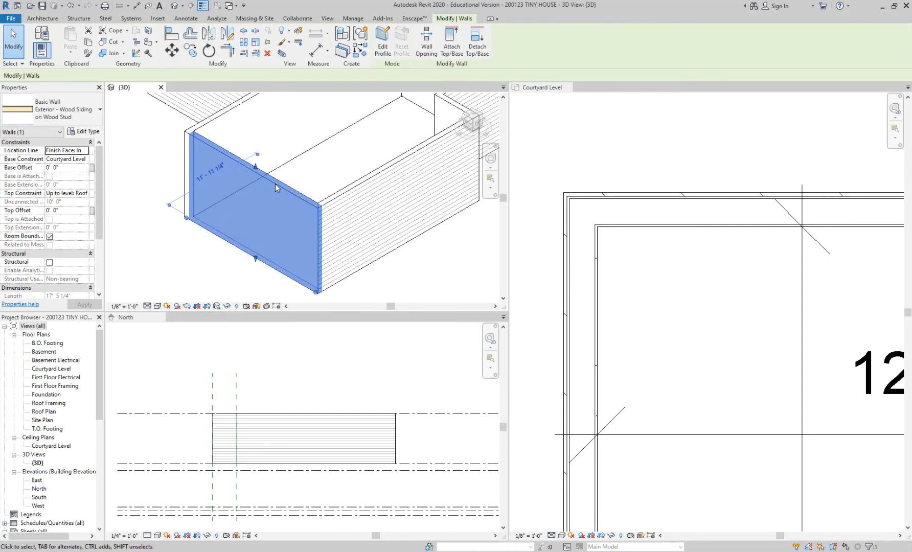
{"action": "left_click", "coordinate": [691, 285]}
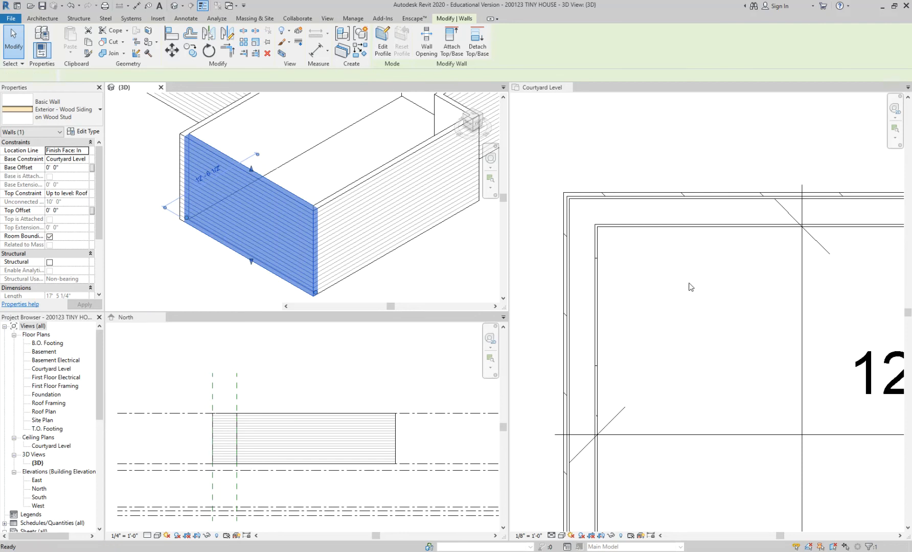
{"action": "scroll", "coordinate": [650, 272], "scroll_direction": "down", "scroll_amount": 3}
{"action": "key", "text": "Escape"}
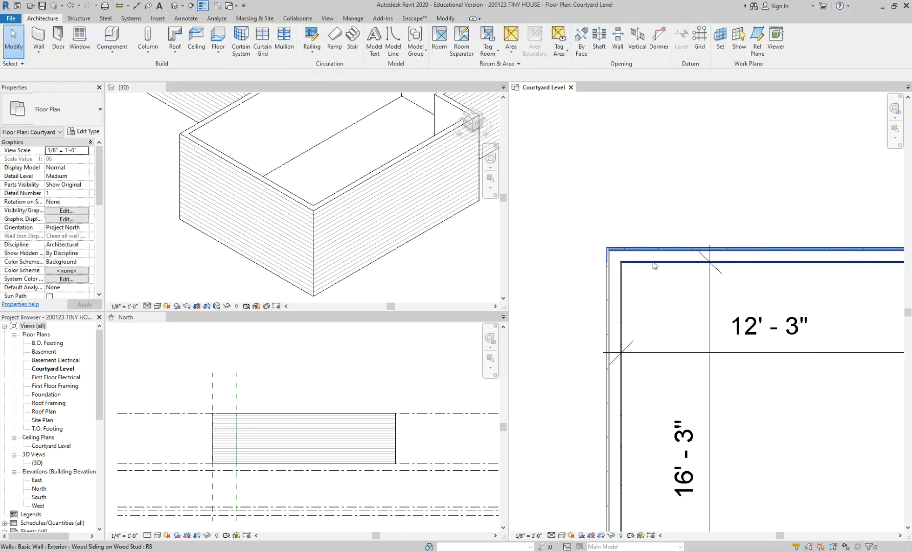
Step: Flip the orientation of the plan's north exterior wall so its wood siding faces the interior, and deselect the wall
{"action": "left_click", "coordinate": [654, 265]}
{"action": "left_click", "coordinate": [367, 158]}
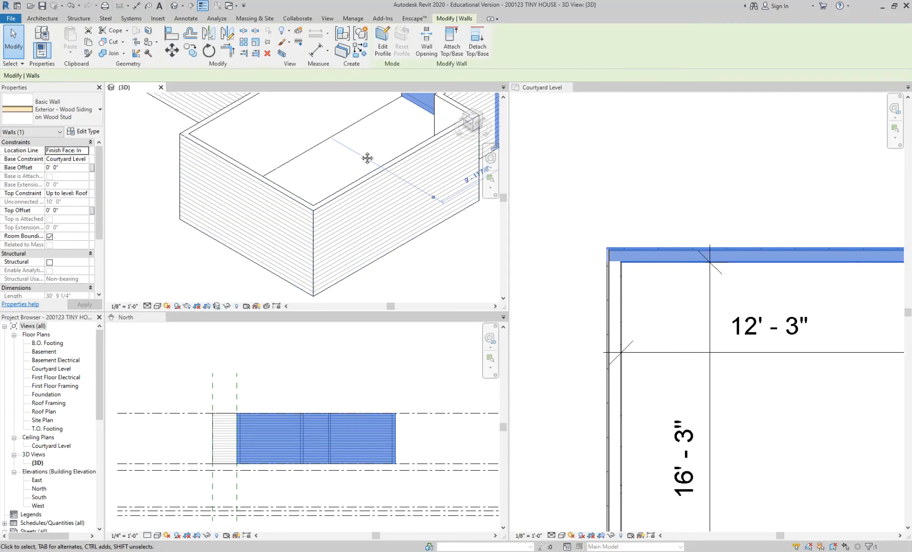
{"action": "middle_click_drag", "start_coordinate": [367, 158], "coordinate": [286, 306]}
{"action": "scroll", "coordinate": [343, 179], "scroll_direction": "up", "scroll_amount": 3}
{"action": "key", "text": "space"}
{"action": "scroll", "coordinate": [354, 174], "scroll_direction": "down", "scroll_amount": 1}
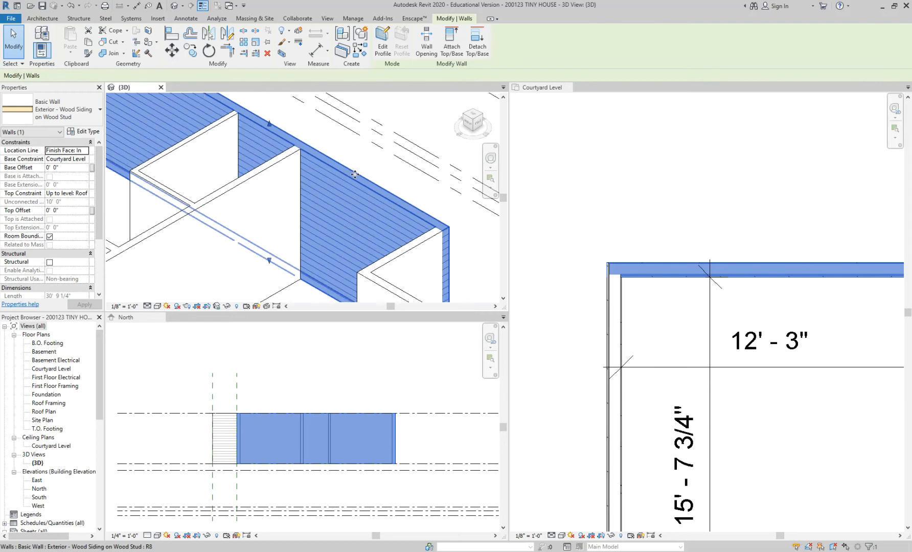
{"action": "scroll", "coordinate": [355, 174], "scroll_direction": "down", "scroll_amount": 3}
{"action": "scroll", "coordinate": [643, 279], "scroll_direction": "up", "scroll_amount": 4}
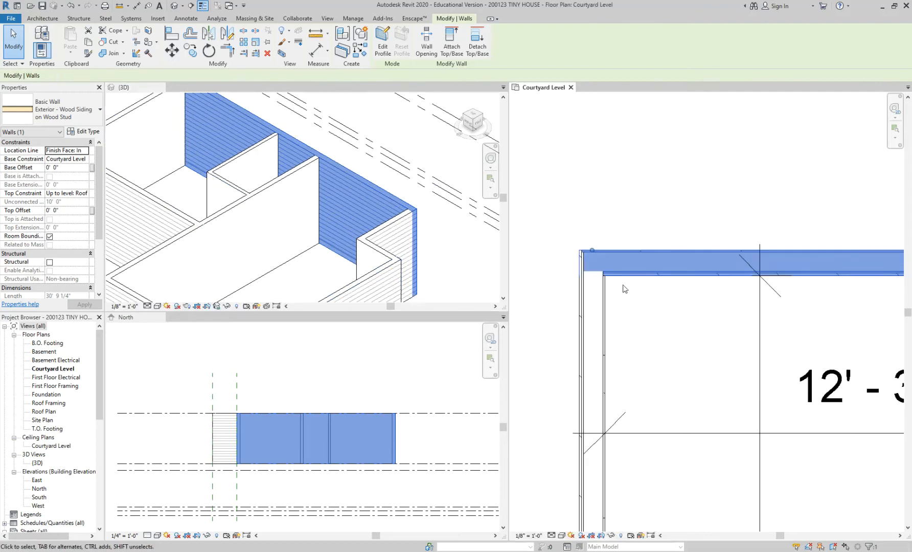
{"action": "left_click", "coordinate": [626, 287]}
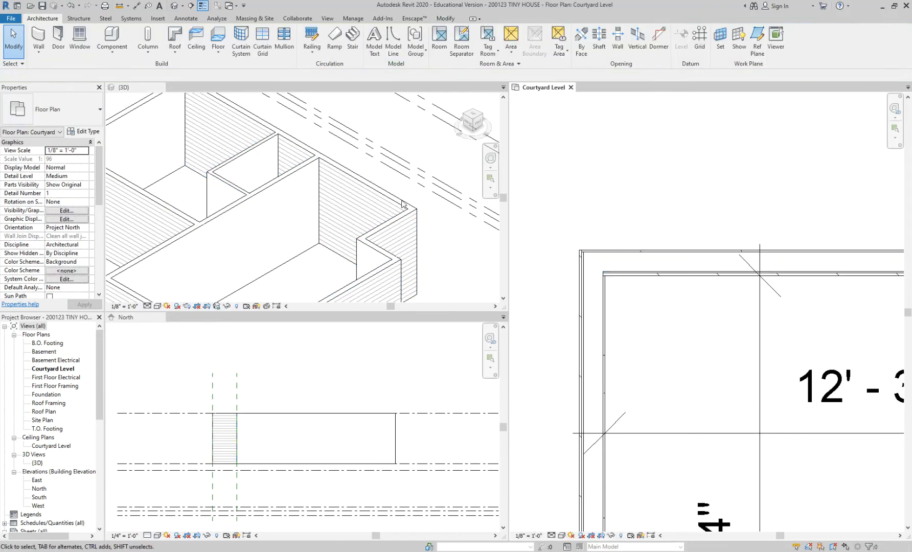
Step: Undo the orientation flip of the north exterior wall and check its siding in the floor plan and 3D view
{"action": "key", "text": "ctrl+z"}
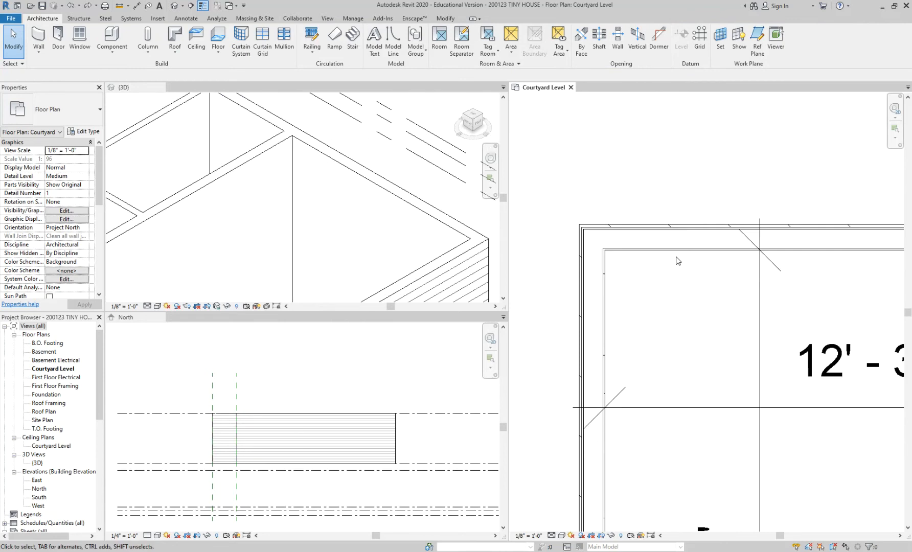
{"action": "scroll", "coordinate": [674, 260], "scroll_direction": "down", "scroll_amount": 2}
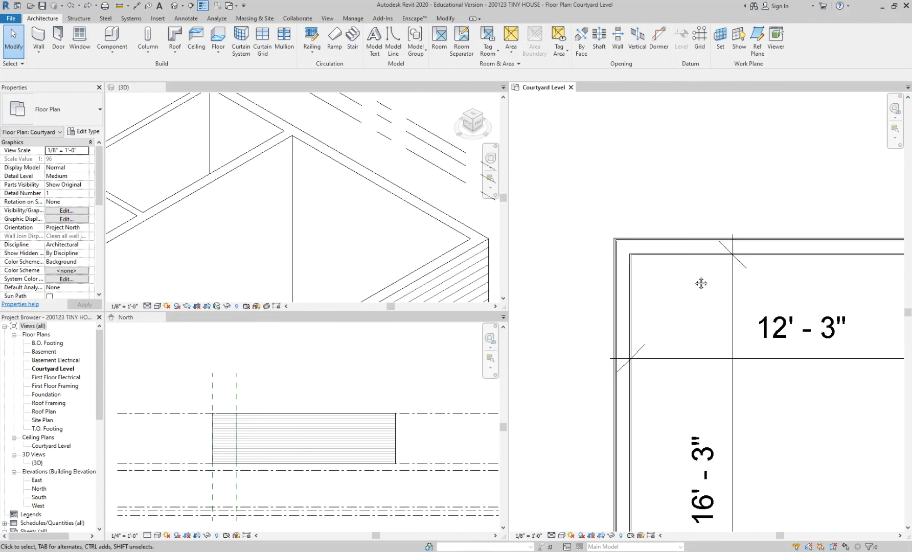
{"action": "middle_click_drag", "start_coordinate": [671, 258], "coordinate": [637, 226]}
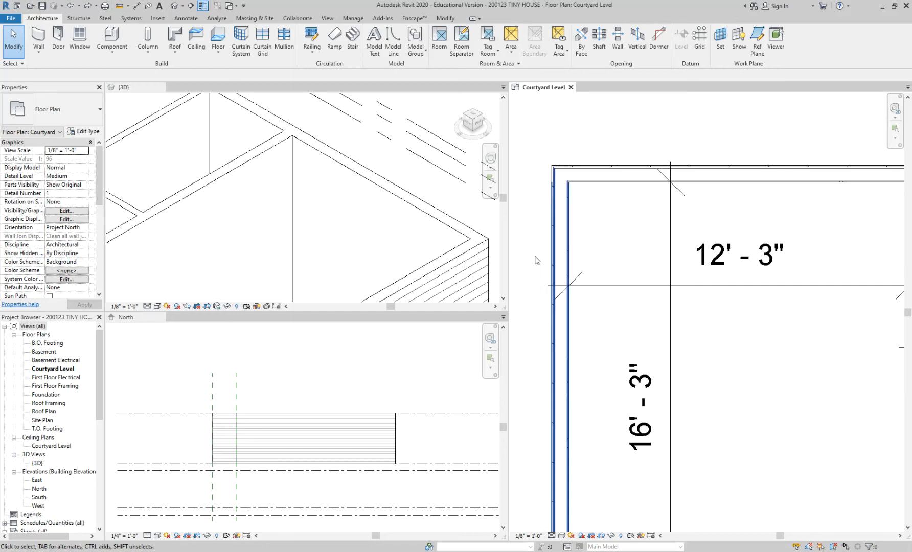
{"action": "scroll", "coordinate": [398, 221], "scroll_direction": "down", "scroll_amount": 3}
{"action": "middle_click_drag", "start_coordinate": [423, 240], "coordinate": [405, 244]}
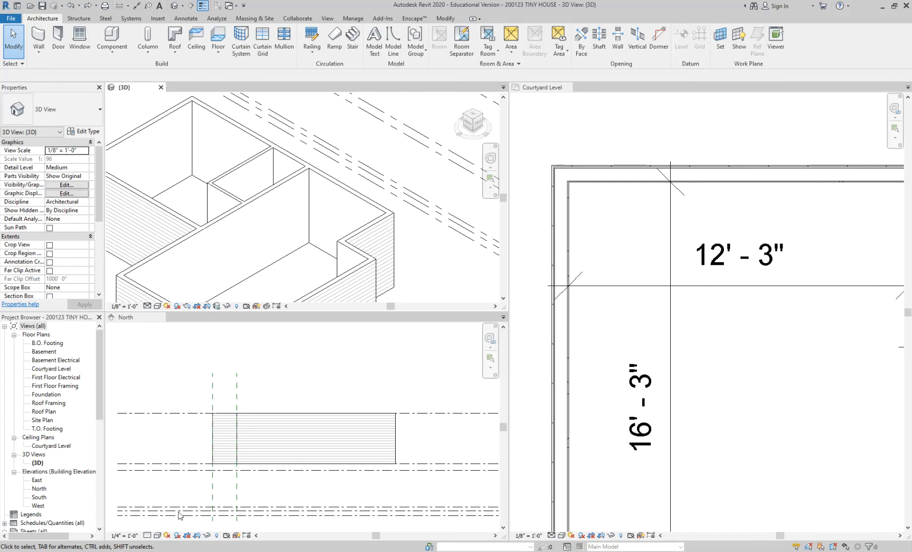
Step: Set the North elevation's detail level to Coarse
{"action": "left_click", "coordinate": [158, 535]}
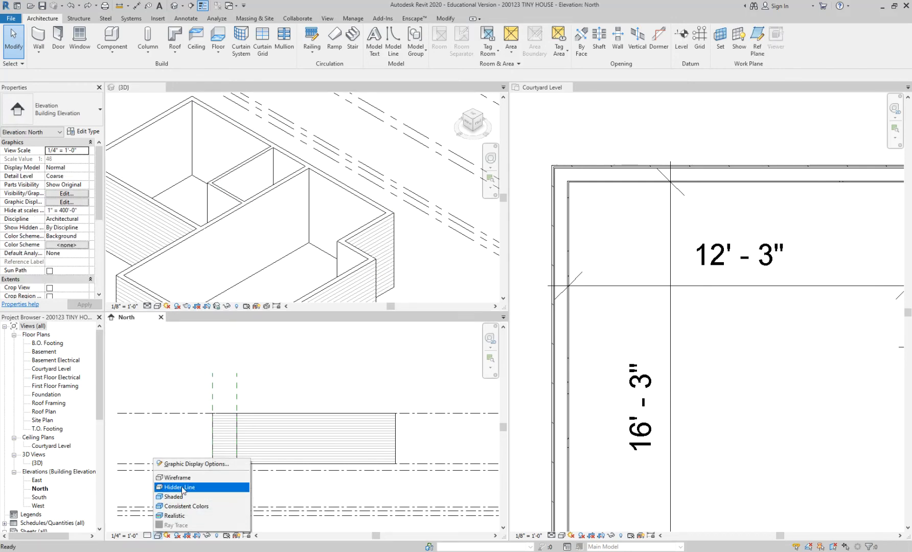
{"action": "left_click", "coordinate": [147, 535]}
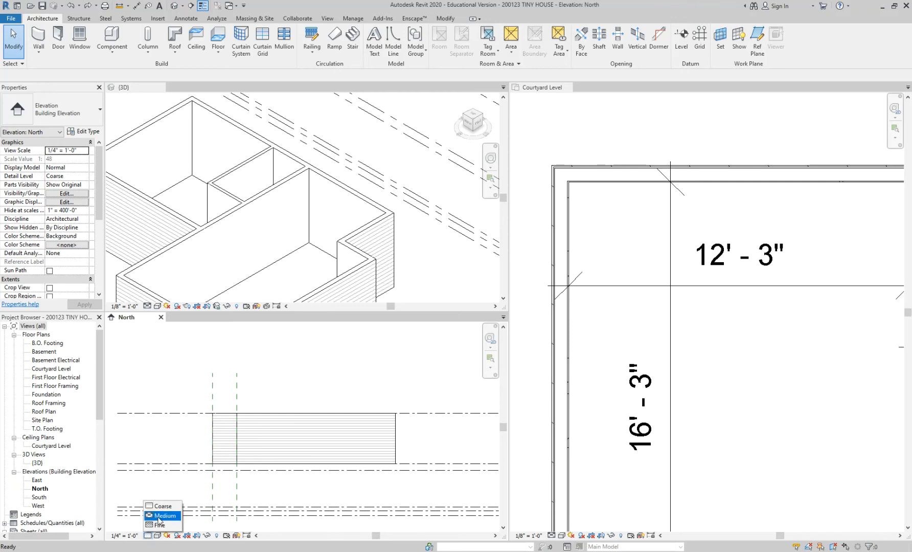
{"action": "left_click", "coordinate": [168, 510]}
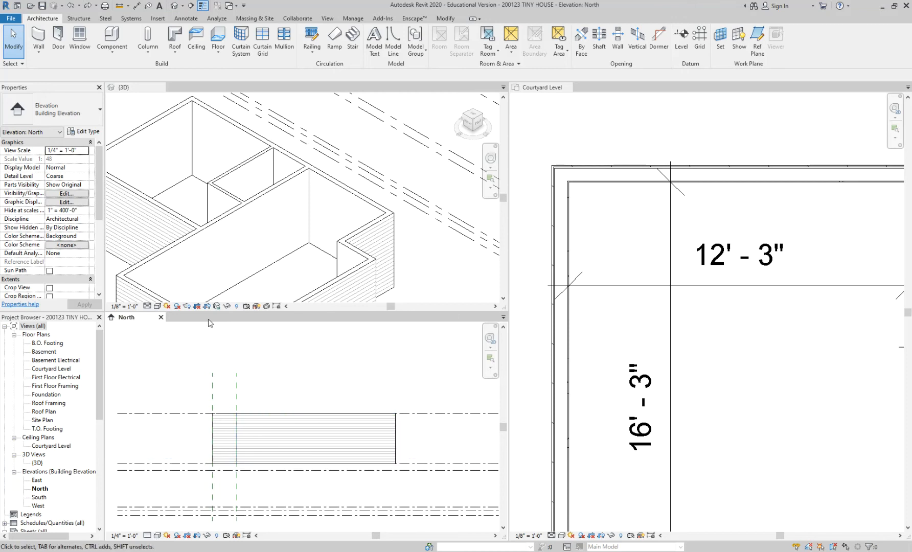
{"action": "left_click", "coordinate": [593, 370]}
{"action": "left_click", "coordinate": [147, 535]}
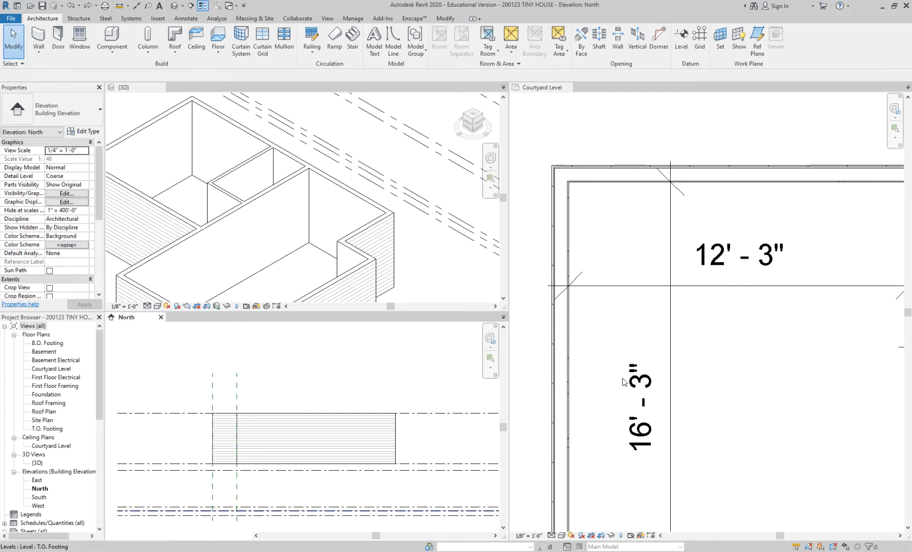
Step: Set the Courtyard Level floor plan's detail level to Coarse and widen its pane over the 3D and North views
{"action": "left_click", "coordinate": [559, 521]}
{"action": "left_click", "coordinate": [562, 535]}
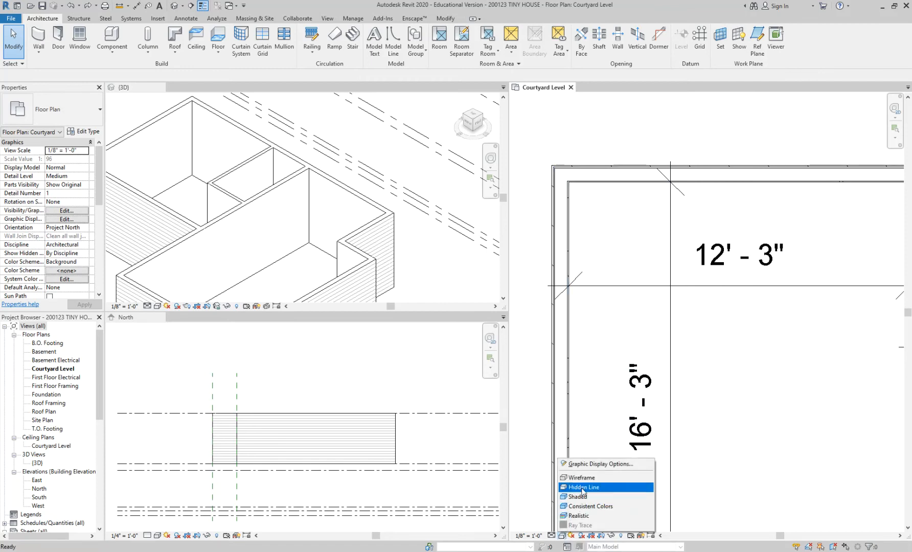
{"action": "left_click", "coordinate": [551, 535]}
{"action": "left_click", "coordinate": [562, 503]}
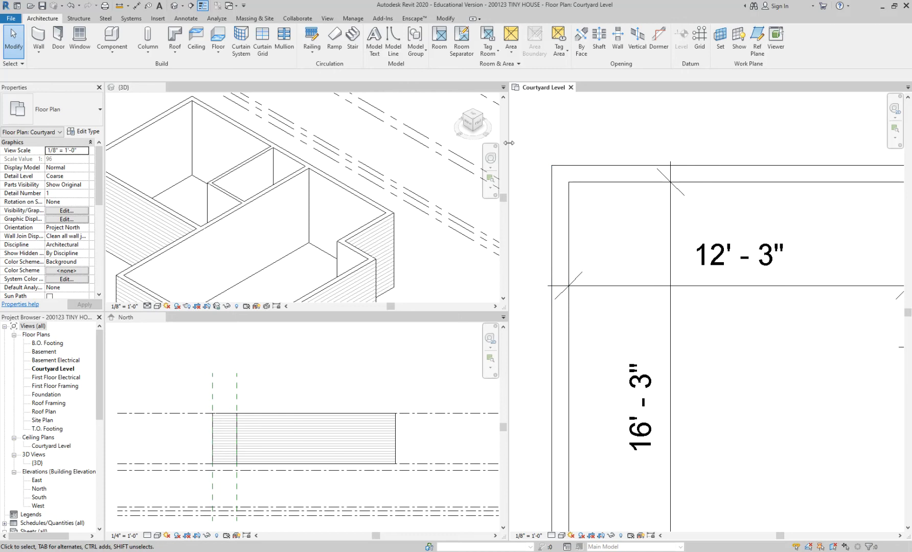
{"action": "left_click_drag", "start_coordinate": [509, 146], "coordinate": [359, 153]}
{"action": "scroll", "coordinate": [618, 304], "scroll_direction": "down", "scroll_amount": 3}
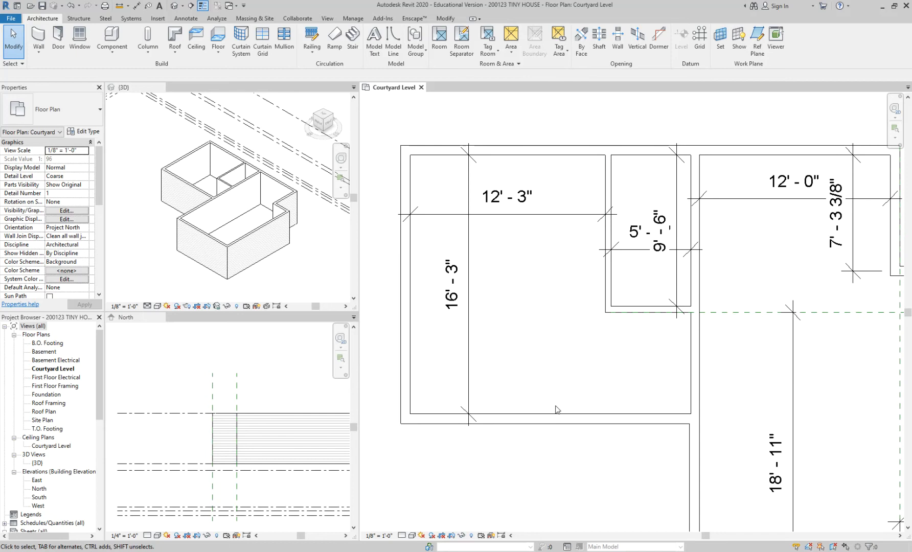
Step: Draw an L-shaped Interior - 4 1/2" Partition below the 5'-0" wide room, enclosing a space about 8'-4 1/2" wide against the south exterior wall
{"action": "scroll", "coordinate": [614, 339], "scroll_direction": "up", "scroll_amount": 3}
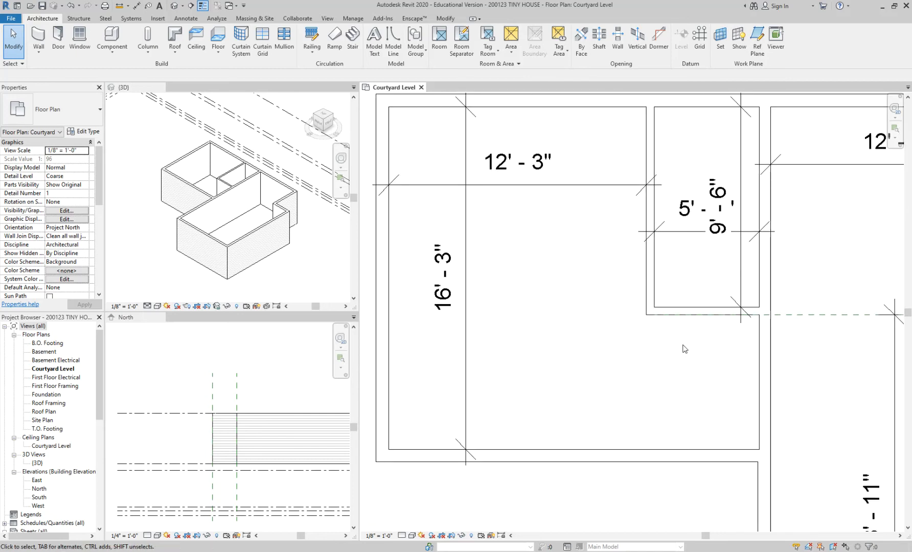
{"action": "left_click", "coordinate": [685, 310]}
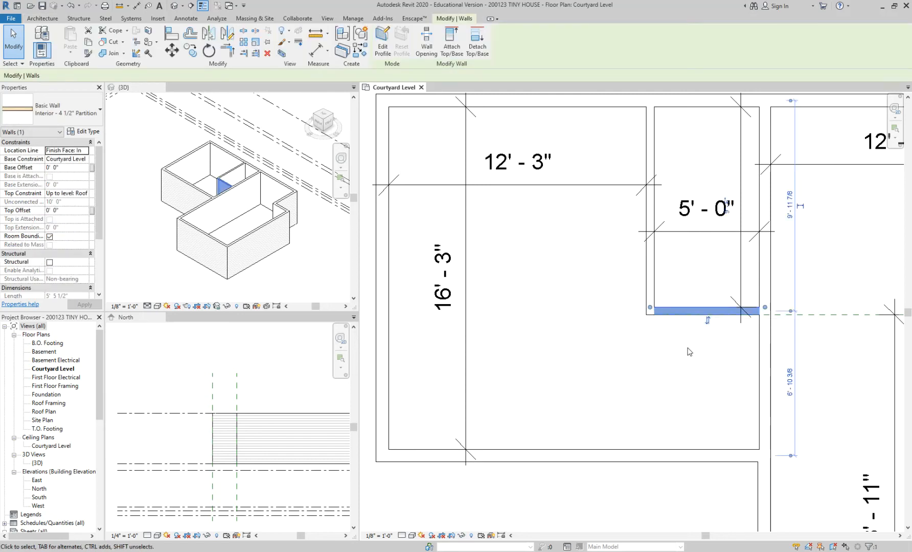
{"action": "key", "text": "w"}
{"action": "key", "text": "a"}
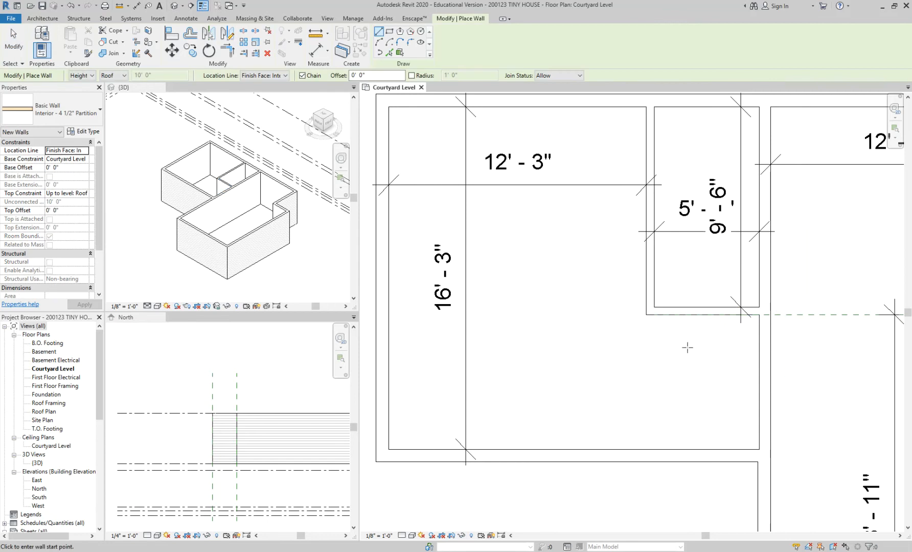
{"action": "left_click", "coordinate": [760, 376]}
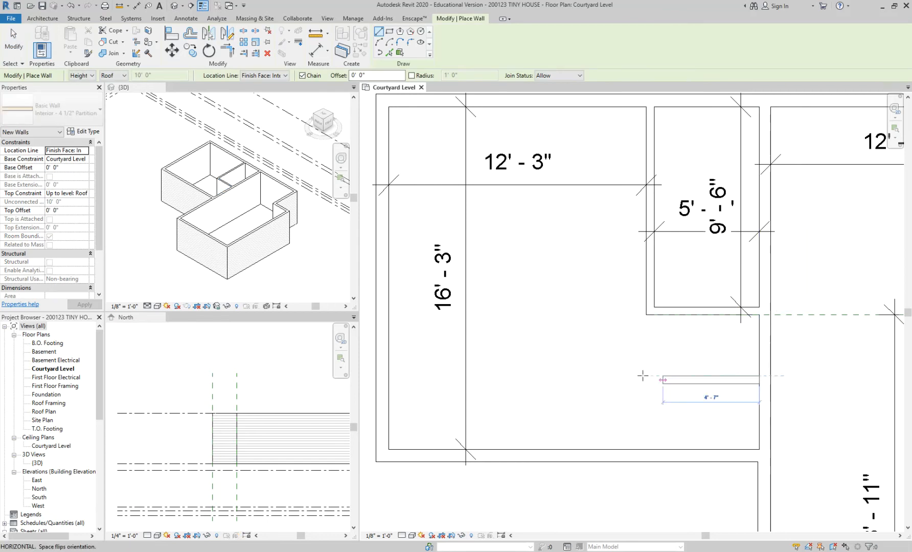
{"action": "left_click", "coordinate": [575, 376]}
{"action": "left_click", "coordinate": [575, 449]}
{"action": "key", "text": "Escape"}
{"action": "key", "text": "Escape"}
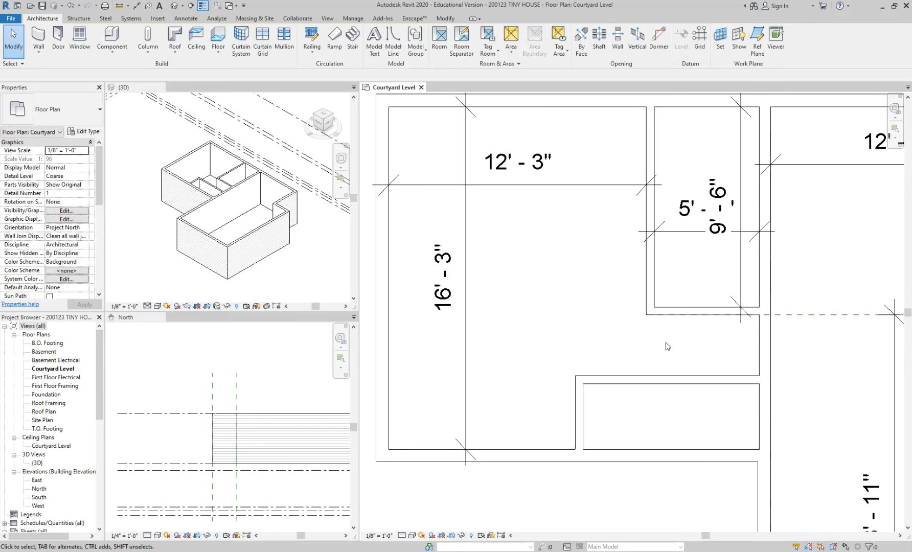
Step: Dimension the gap between the existing horizontal partition and the new one below it, and set it to 3'-0" by moving the new wall
{"action": "scroll", "coordinate": [685, 354], "scroll_direction": "up", "scroll_amount": 1}
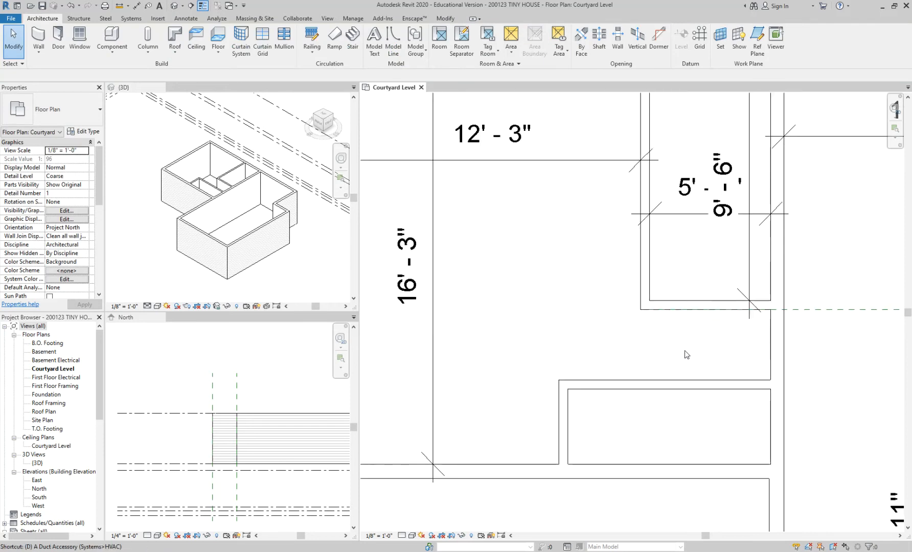
{"action": "key", "text": "d"}
{"action": "key", "text": "i"}
{"action": "left_click", "coordinate": [693, 309]}
{"action": "left_click", "coordinate": [695, 379]}
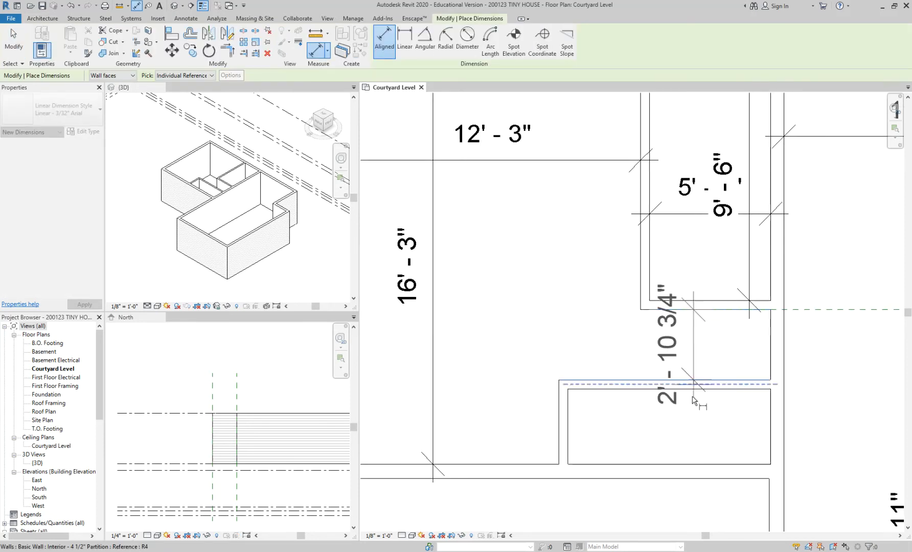
{"action": "left_click", "coordinate": [689, 368]}
{"action": "key", "text": "Escape"}
{"action": "key", "text": "Escape"}
{"action": "left_click", "coordinate": [607, 391]}
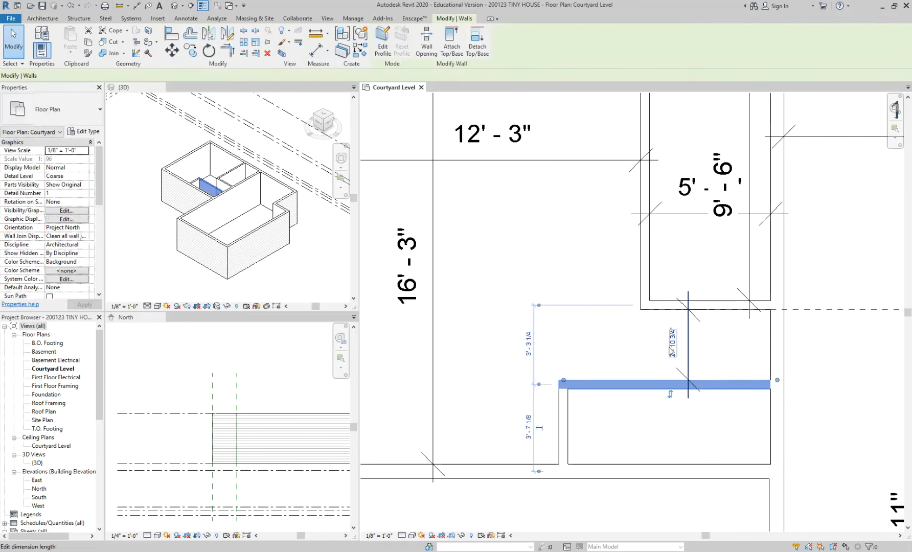
{"action": "left_click", "coordinate": [550, 368]}
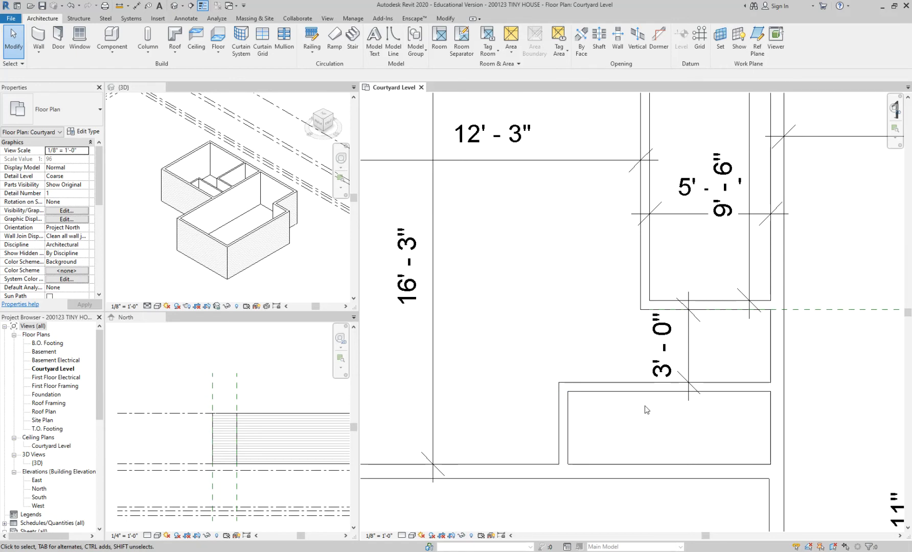
Step: Trim/extend the new vertical partition and the upper horizontal partition to meet in a corner, enclosing the 3'-0" space
{"action": "key", "text": "t"}
{"action": "key", "text": "r"}
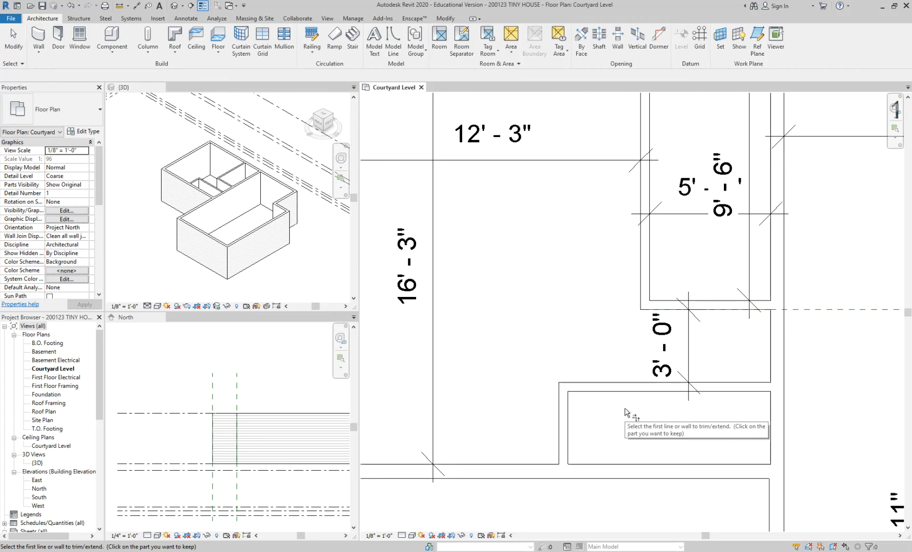
{"action": "left_click", "coordinate": [564, 418]}
{"action": "left_click", "coordinate": [661, 308]}
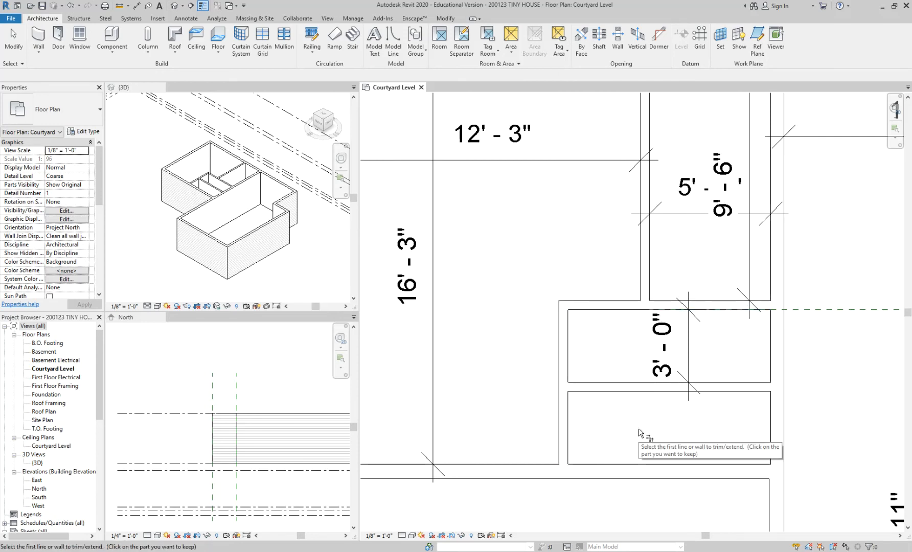
{"action": "key", "text": "Escape"}
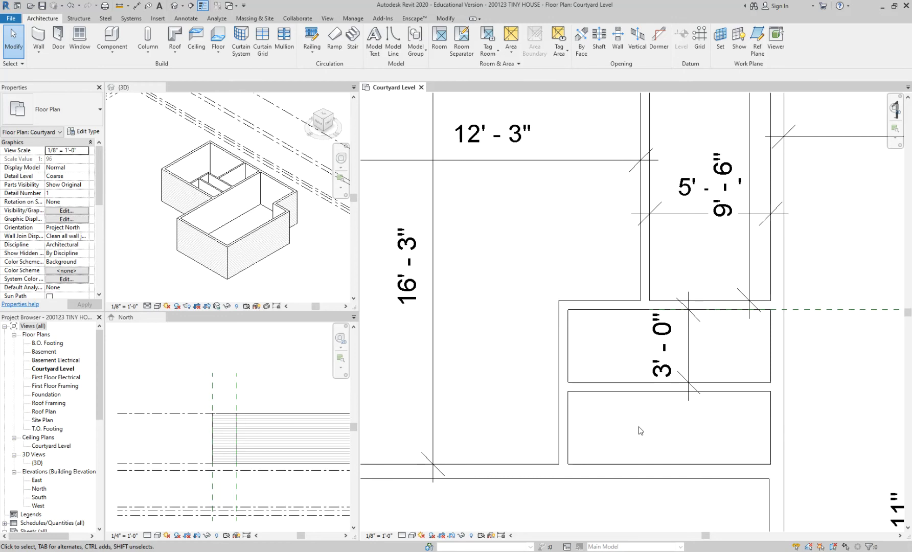
Step: Dimension the inside width of the lower enclosed space between the new vertical partition and the wall opposite
{"action": "scroll", "coordinate": [669, 375], "scroll_direction": "down", "scroll_amount": 2}
{"action": "scroll", "coordinate": [749, 373], "scroll_direction": "down", "scroll_amount": 1}
{"action": "middle_click_drag", "start_coordinate": [771, 382], "coordinate": [692, 376]}
{"action": "scroll", "coordinate": [607, 399], "scroll_direction": "up", "scroll_amount": 1}
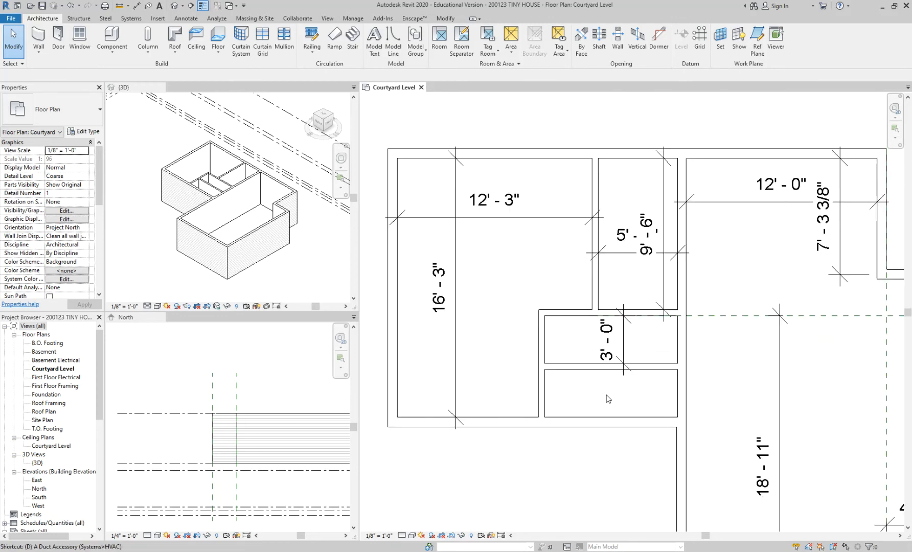
{"action": "key", "text": "d"}
{"action": "key", "text": "i"}
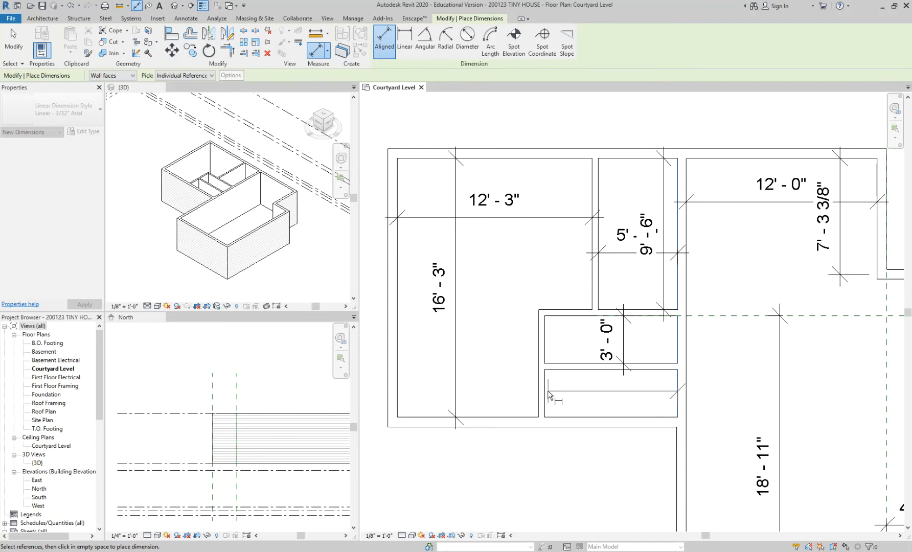
{"action": "left_click", "coordinate": [545, 393]}
{"action": "left_click", "coordinate": [500, 393]}
{"action": "key", "text": "Escape"}
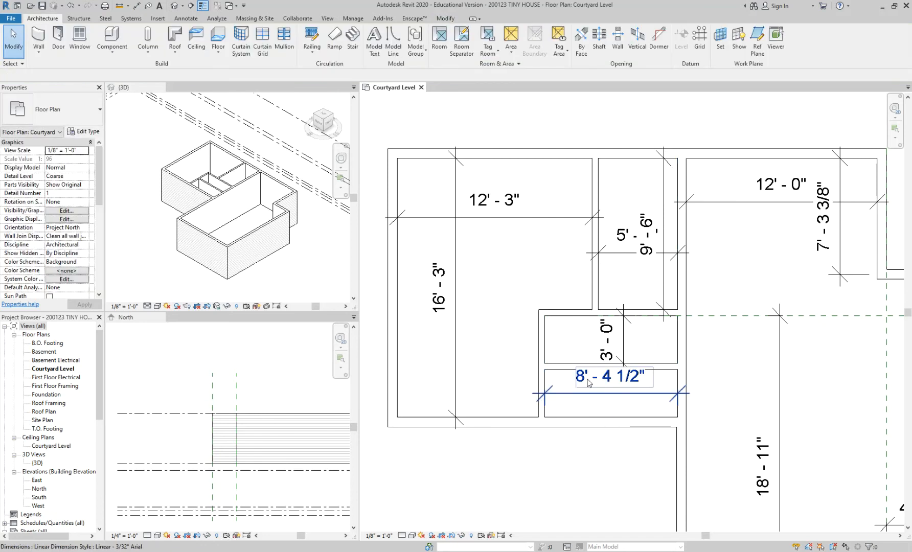
Step: Set the inside width of the enclosed spaces to 8'-0" by moving the new vertical partition, and deselect it
{"action": "left_click", "coordinate": [543, 383]}
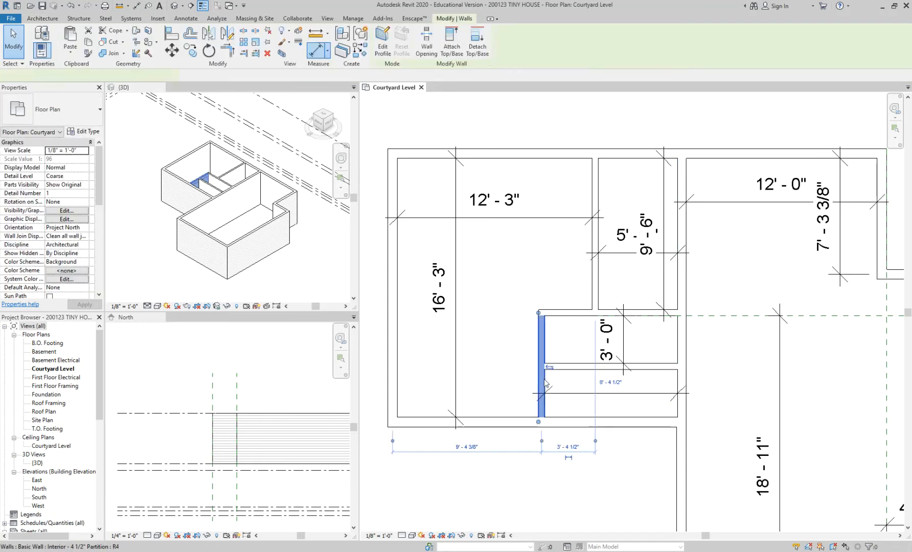
{"action": "left_click", "coordinate": [610, 382]}
{"action": "scroll", "coordinate": [611, 397], "scroll_direction": "up", "scroll_amount": 2}
{"action": "type", "text": "8"}
{"action": "key", "text": "Return"}
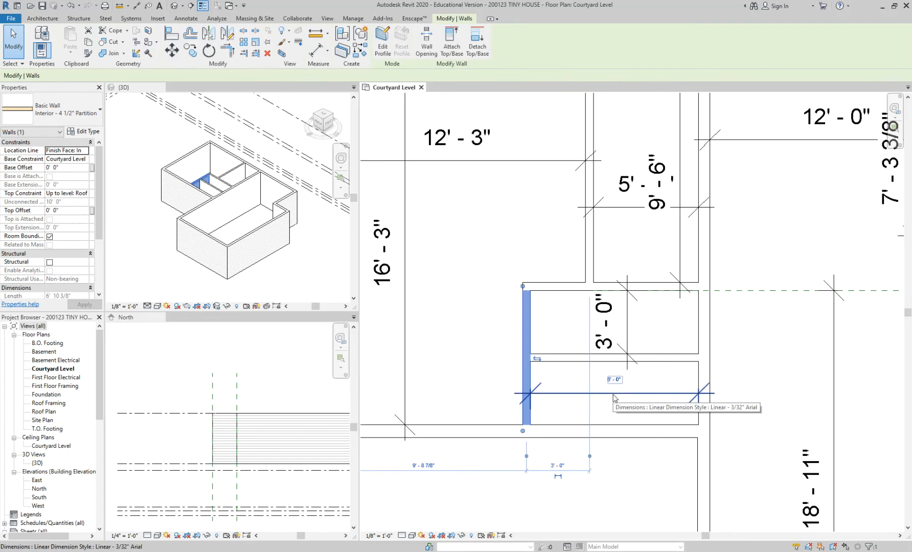
{"action": "left_click", "coordinate": [758, 314]}
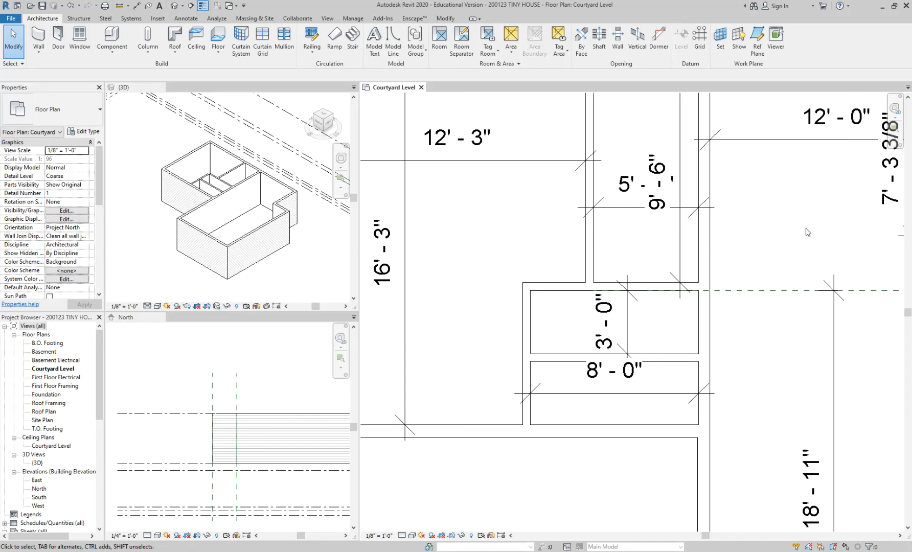
{"action": "scroll", "coordinate": [808, 232], "scroll_direction": "down", "scroll_amount": 3}
{"action": "middle_click_drag", "start_coordinate": [807, 236], "coordinate": [712, 233]}
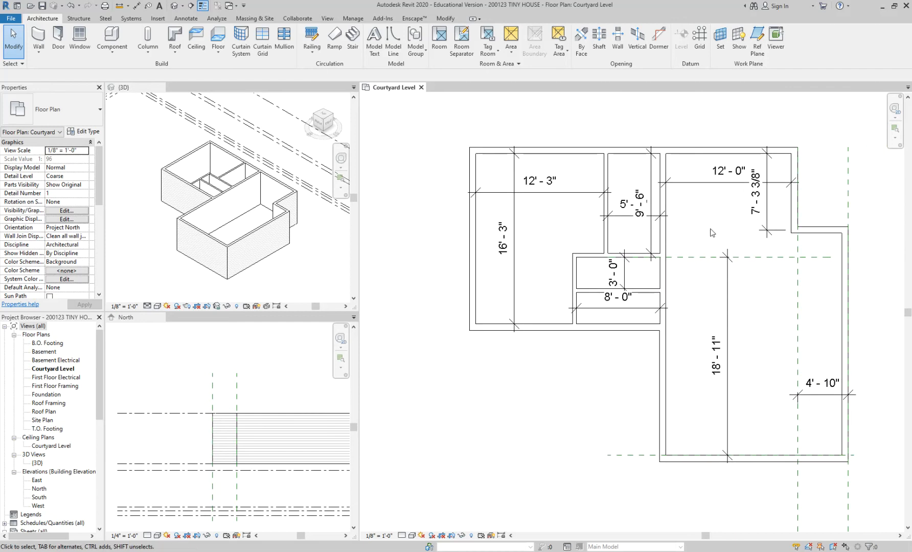
{"action": "scroll", "coordinate": [712, 233], "scroll_direction": "up", "scroll_amount": 2}
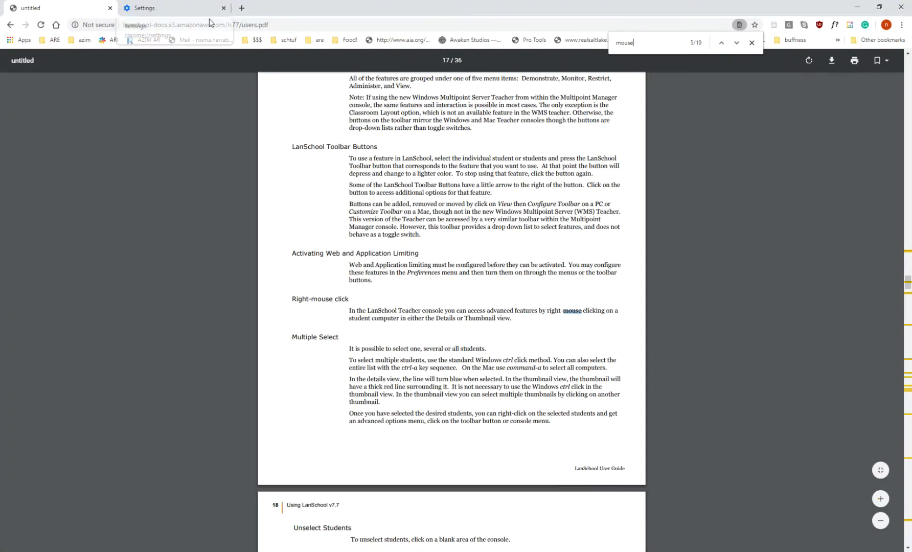
Step: Switch to the Chrome browser, maximize the INTD 2370 course syllabus window and display the course in Student View
{"action": "left_click", "coordinate": [245, 21]}
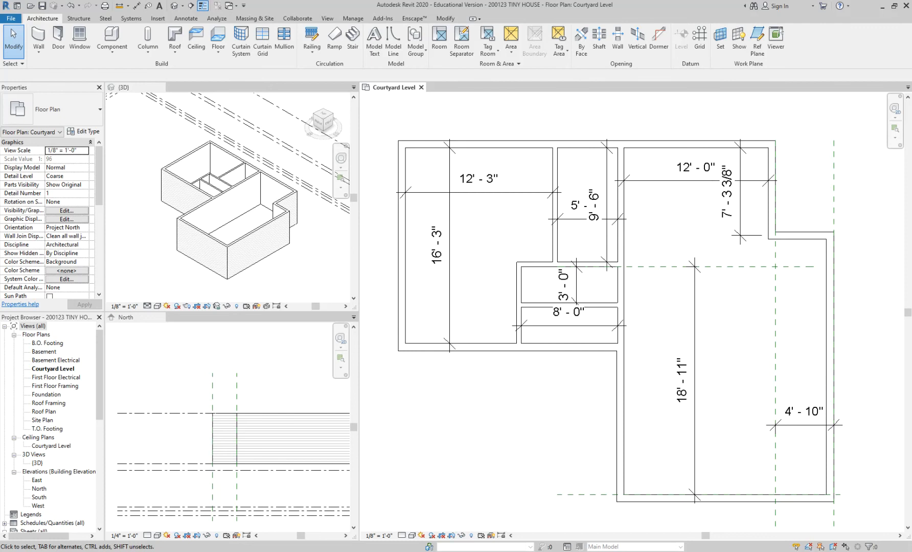
{"action": "left_click_drag", "start_coordinate": [490, 1], "coordinate": [491, 18]}
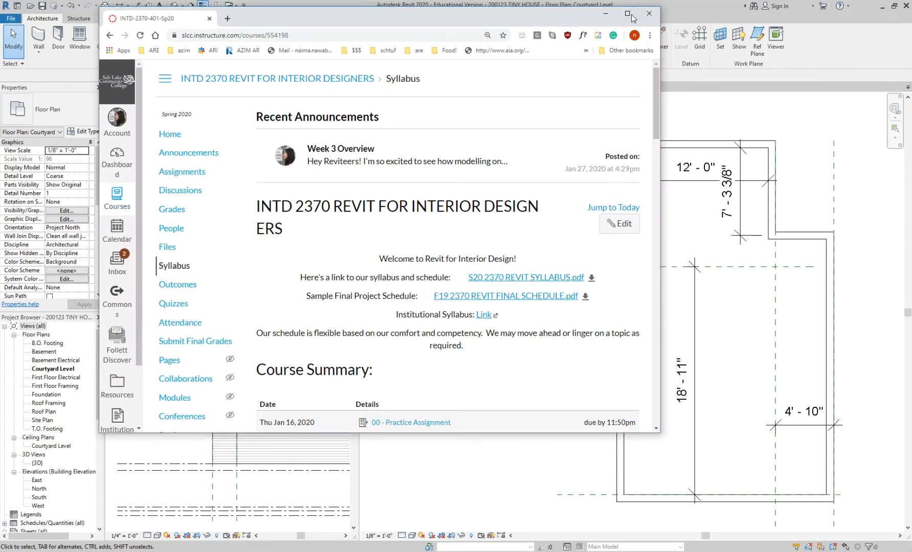
{"action": "left_click", "coordinate": [630, 16]}
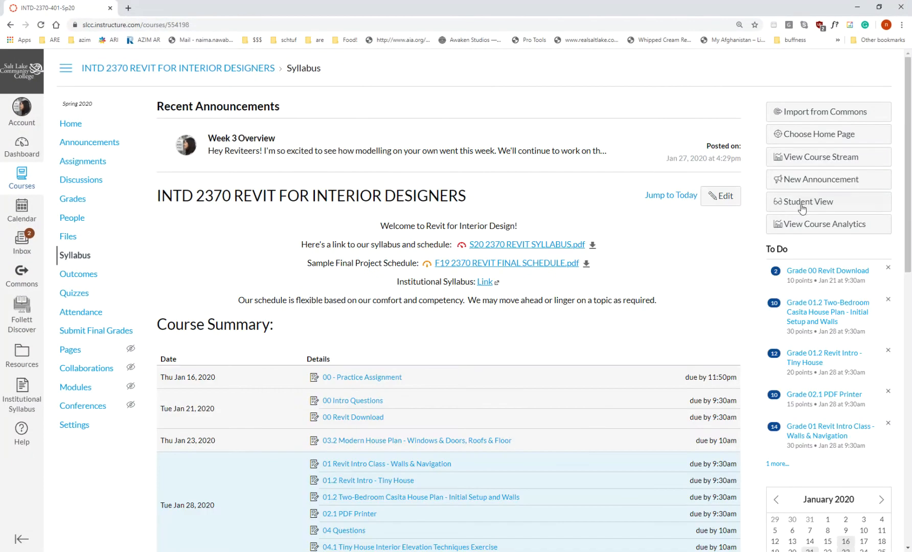
{"action": "left_click", "coordinate": [801, 205]}
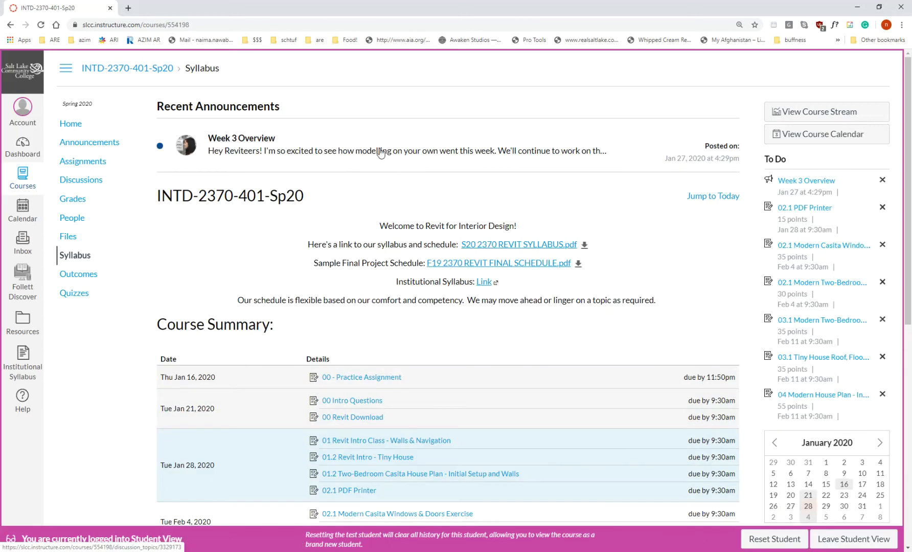
Step: Open the Week 3 Overview announcement and highlight its topics from inserting windows & door to adding window & door tags
{"action": "left_click", "coordinate": [246, 145]}
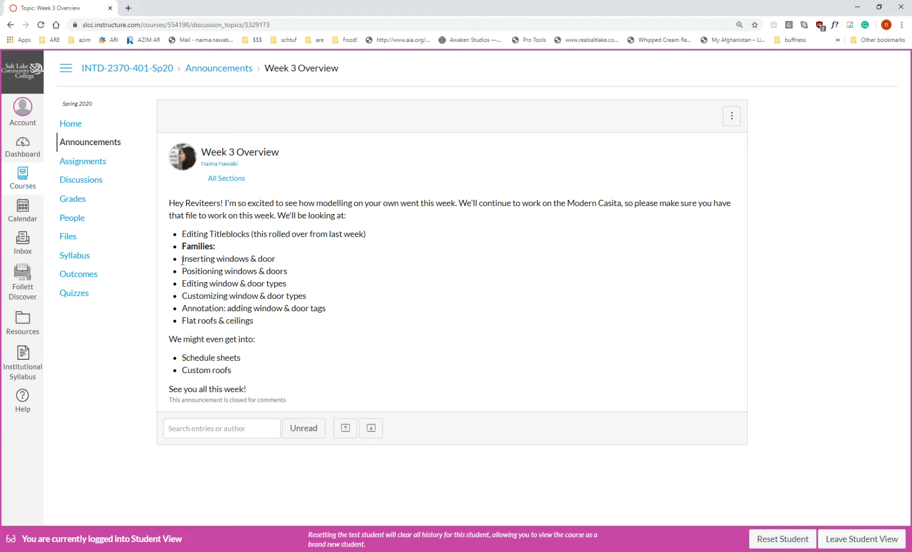
{"action": "left_click_drag", "start_coordinate": [184, 259], "coordinate": [334, 308]}
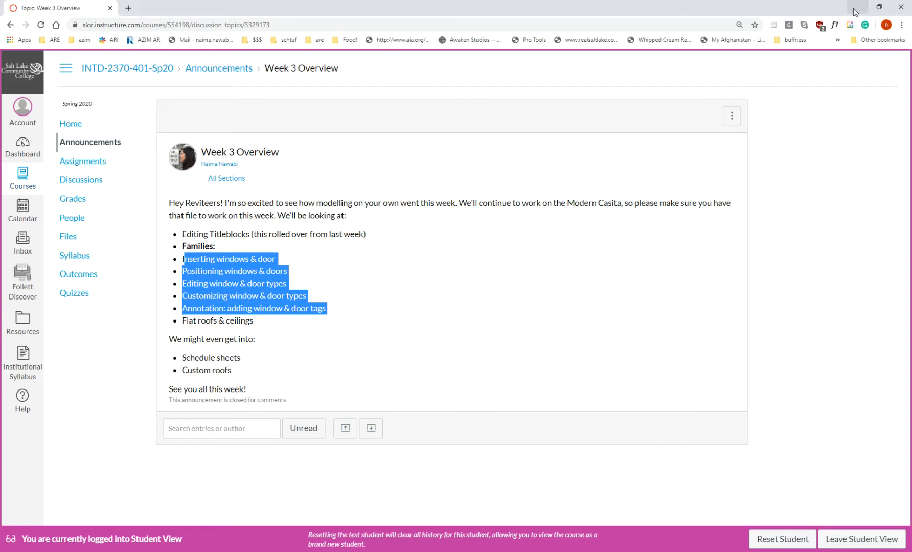
Step: Open the 61custom Modern House Plans page in a new browser tab
{"action": "left_click", "coordinate": [128, 8]}
{"action": "type", "text": "moder"}
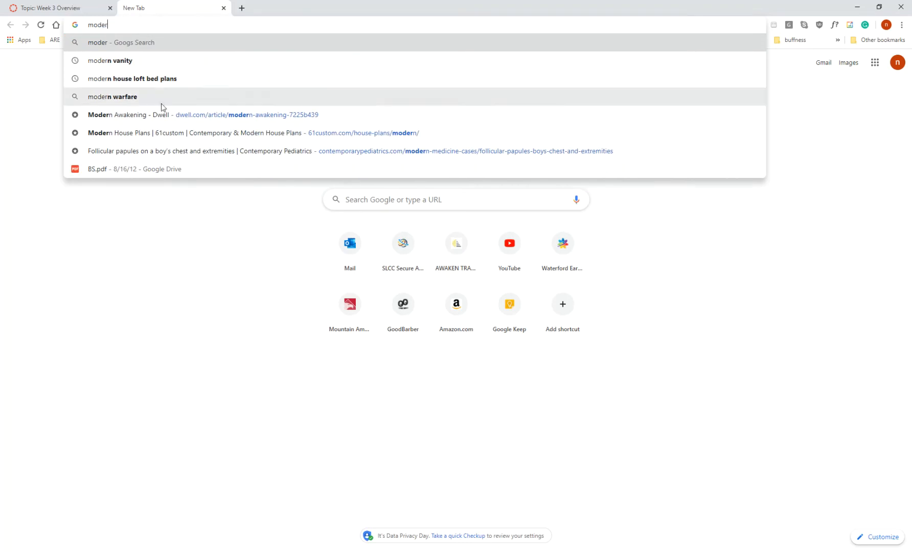
{"action": "left_click", "coordinate": [172, 133]}
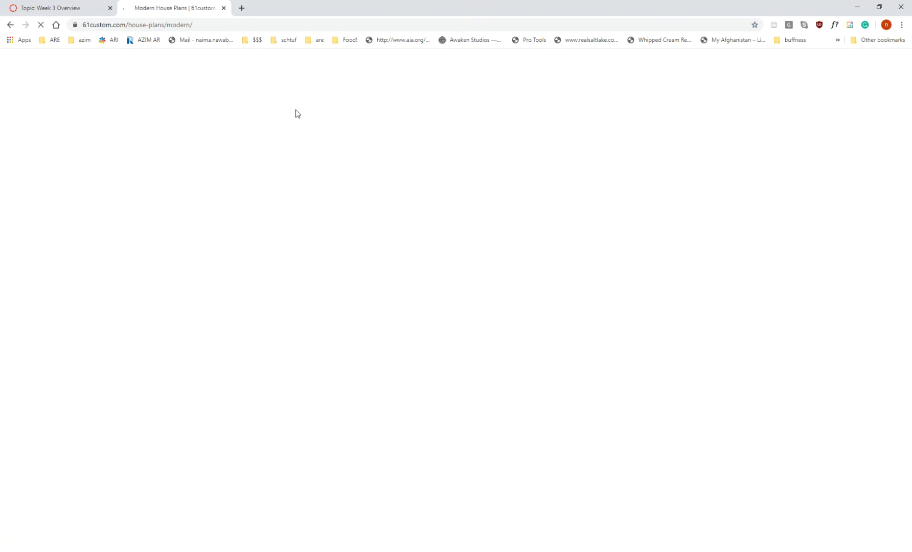
Step: Open the Casita small modern house plan page and enlarge its floorplan image
{"action": "scroll", "coordinate": [463, 412], "scroll_direction": "down", "scroll_amount": 5}
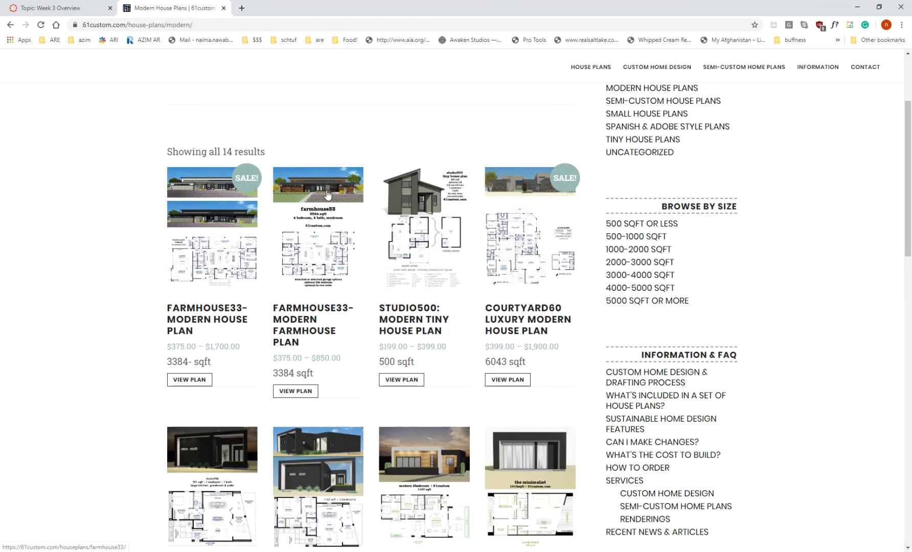
{"action": "scroll", "coordinate": [463, 412], "scroll_direction": "down", "scroll_amount": 6}
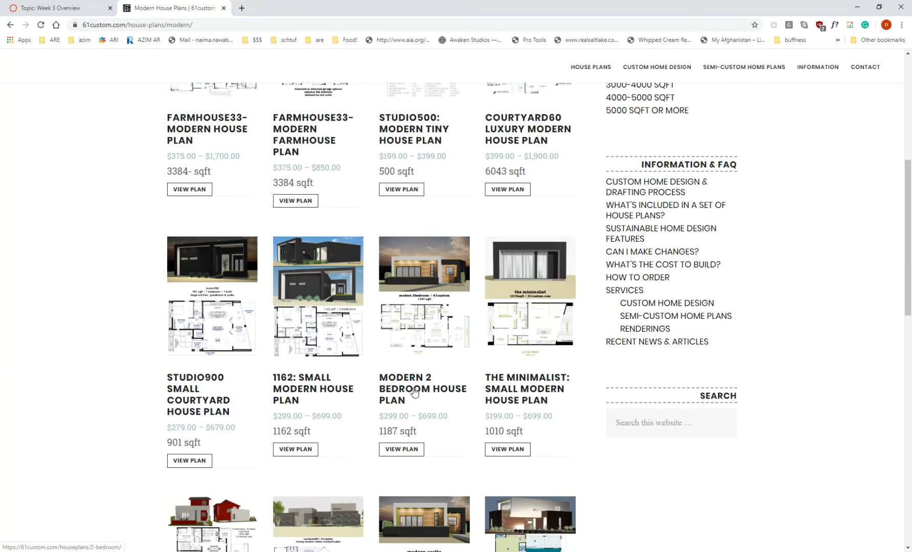
{"action": "left_click", "coordinate": [413, 452]}
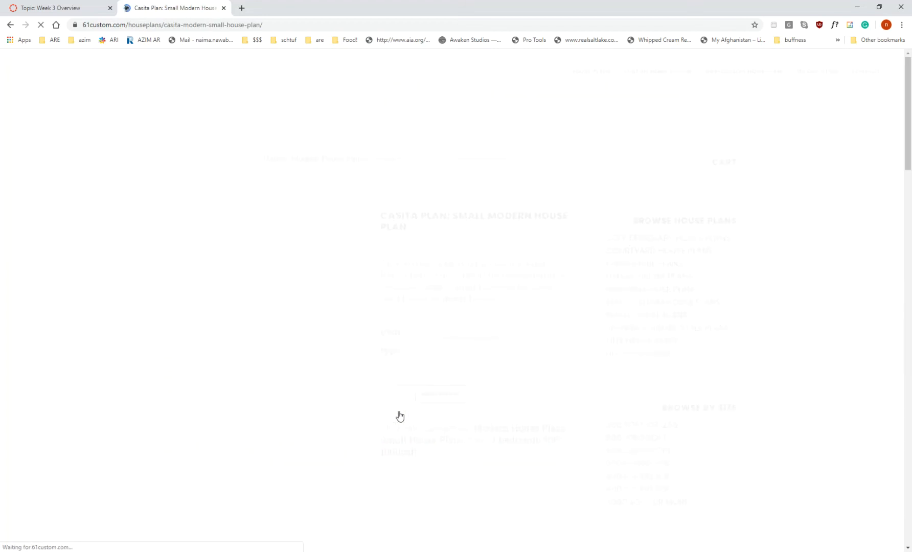
{"action": "scroll", "coordinate": [393, 406], "scroll_direction": "down", "scroll_amount": 3}
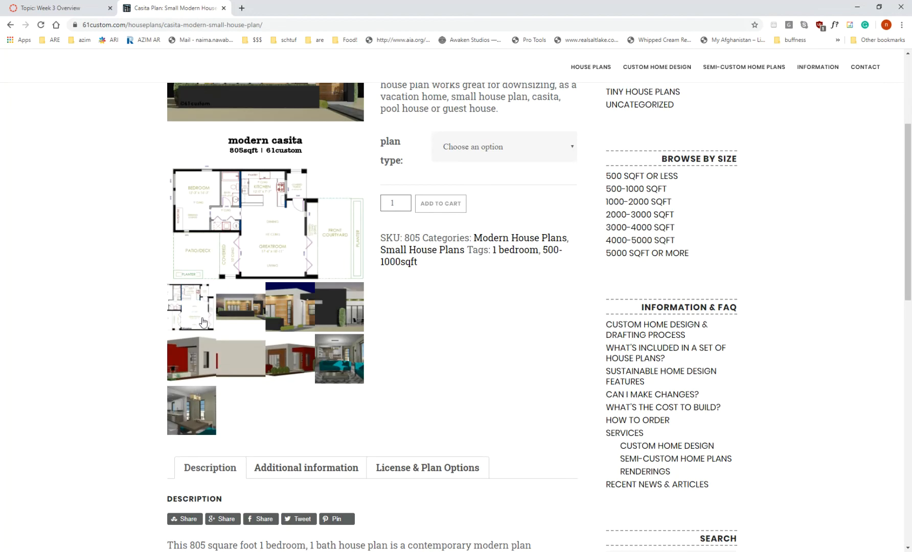
{"action": "left_click", "coordinate": [195, 311]}
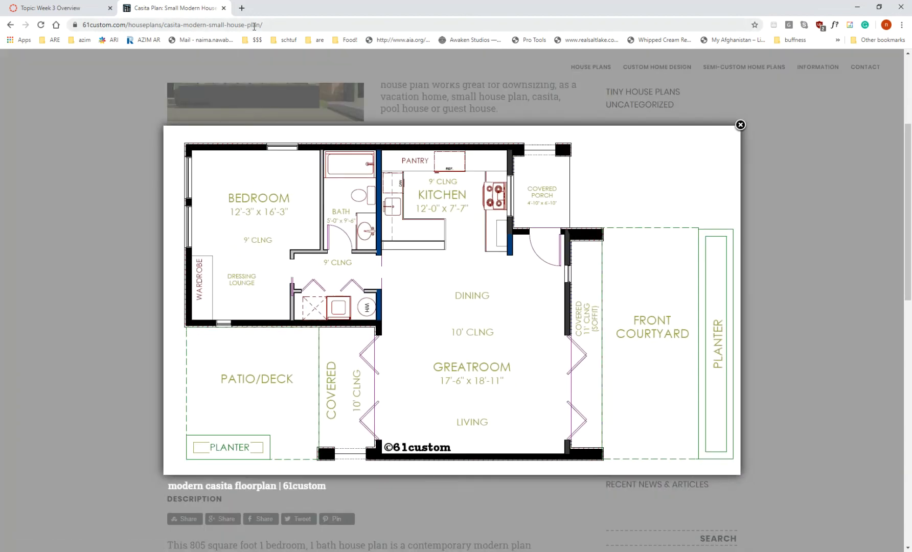
Step: Open a second copy of the Casita plan page in a new tab and detach it into its own window
{"action": "left_click", "coordinate": [270, 23]}
{"action": "key", "text": "ctrl+c"}
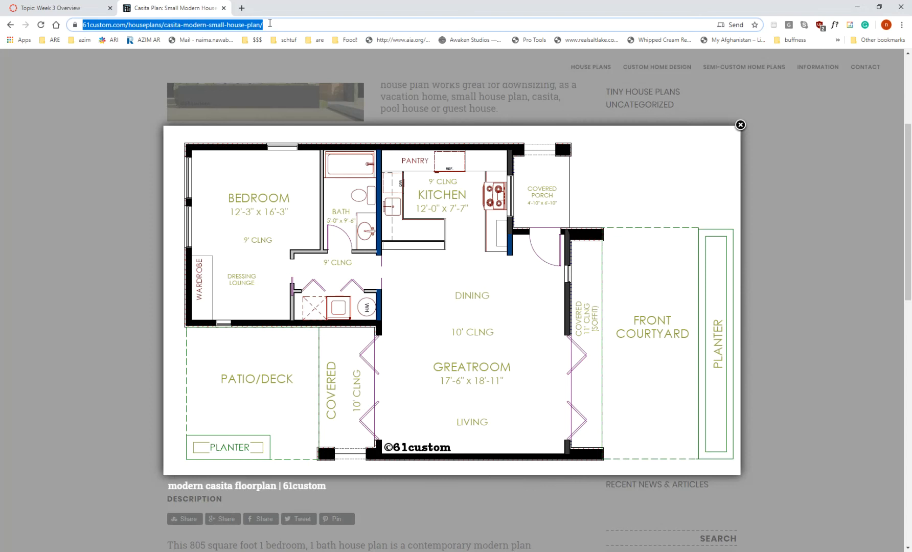
{"action": "left_click", "coordinate": [242, 8]}
{"action": "key", "text": "ctrl+v"}
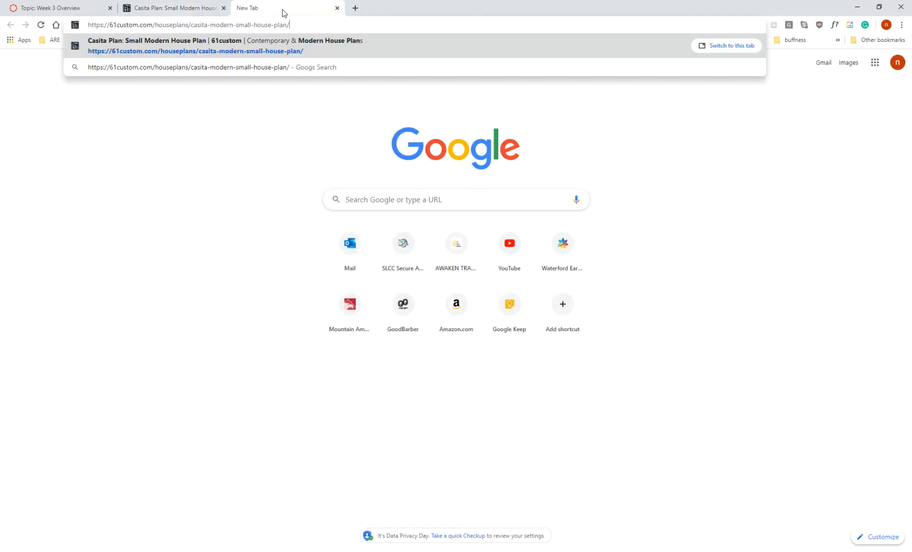
{"action": "key", "text": "Return"}
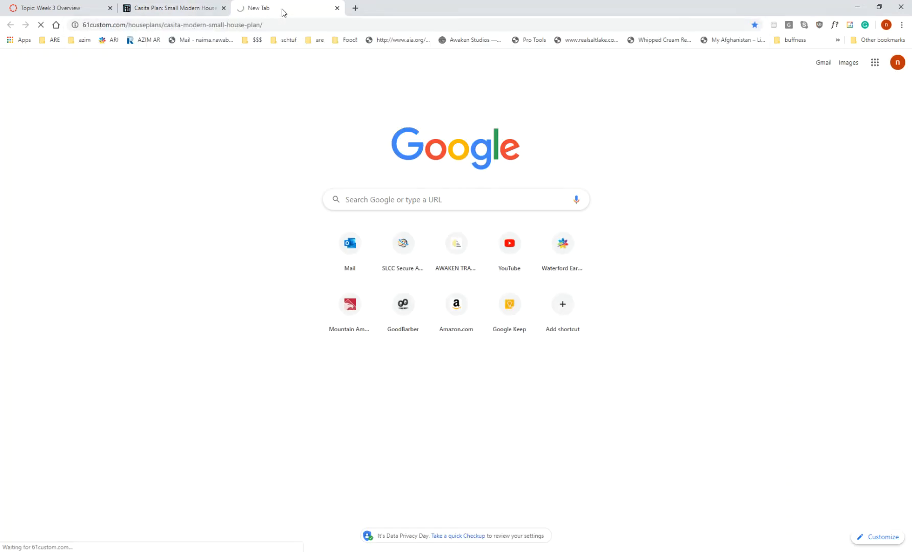
{"action": "left_click_drag", "start_coordinate": [282, 10], "coordinate": [911, 149]}
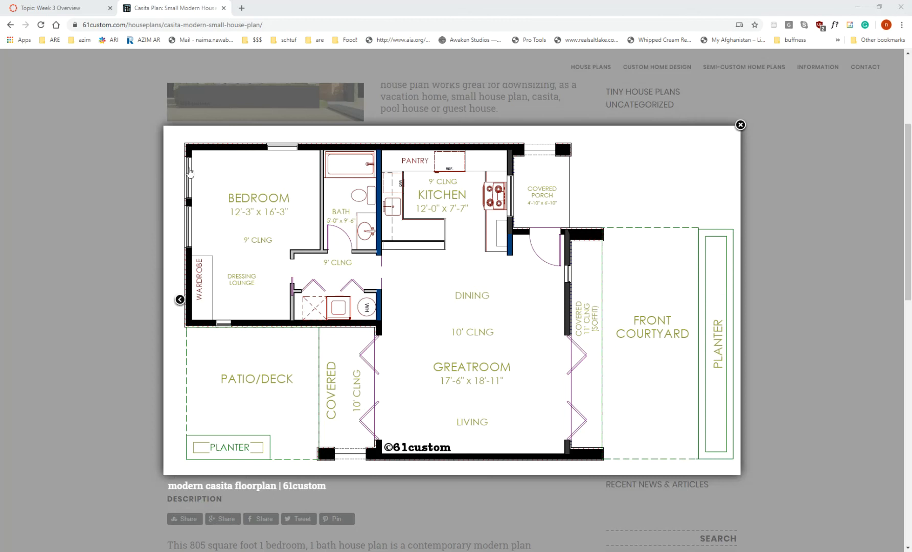
Step: View the two front renderings of the casita and enlarge the floorplan image again
{"action": "left_click", "coordinate": [139, 261]}
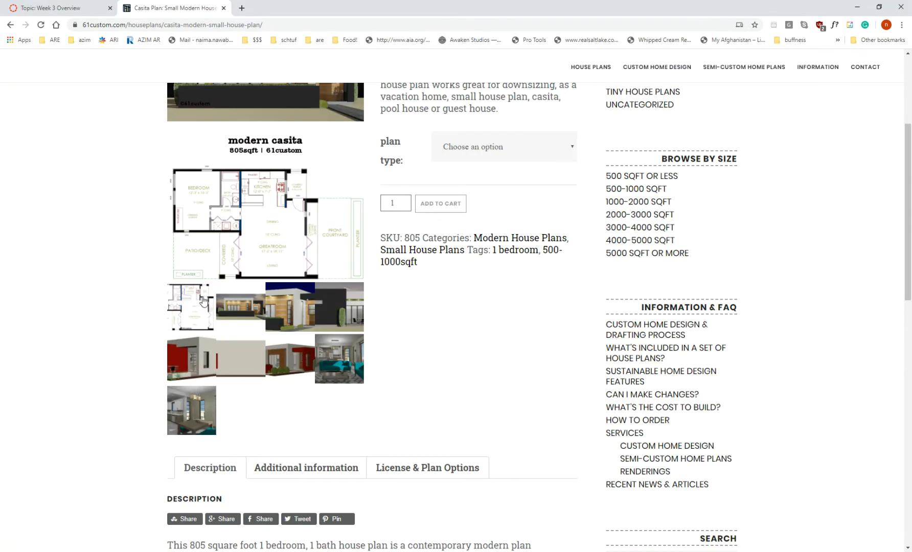
{"action": "left_click", "coordinate": [236, 314]}
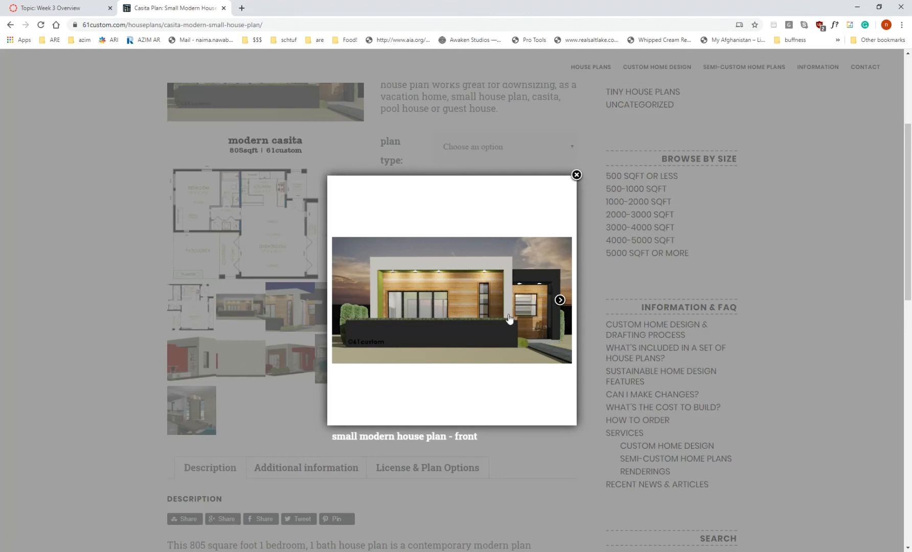
{"action": "left_click", "coordinate": [560, 300]}
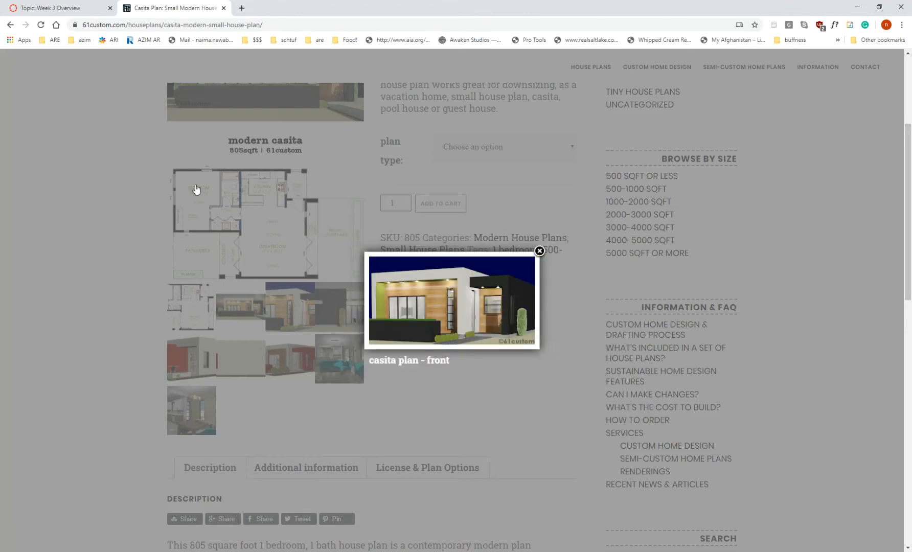
{"action": "left_click", "coordinate": [190, 305]}
{"action": "left_click", "coordinate": [190, 305]}
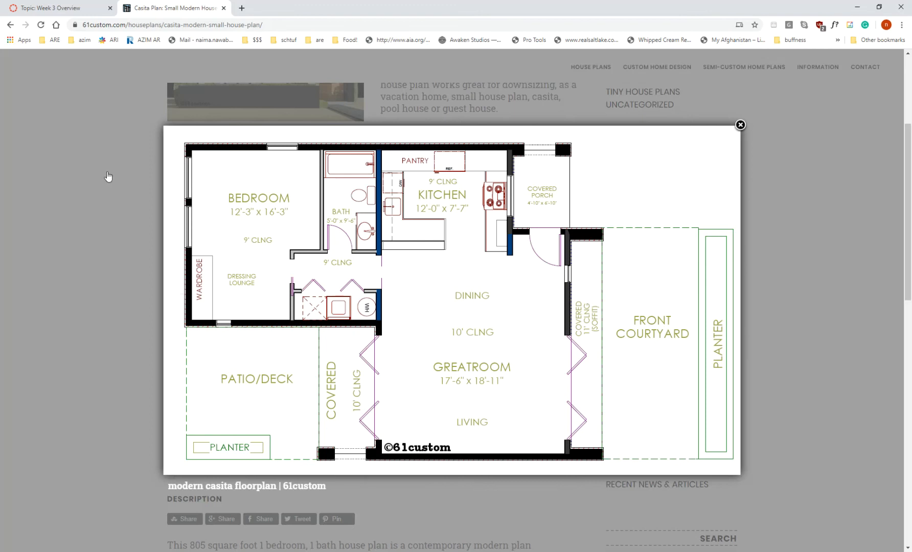
Step: View the casita's back rendering and the combined rendering-and-floorplan image, and close the enlarged image
{"action": "left_click", "coordinate": [111, 177]}
{"action": "scroll", "coordinate": [270, 354], "scroll_direction": "up", "scroll_amount": 1}
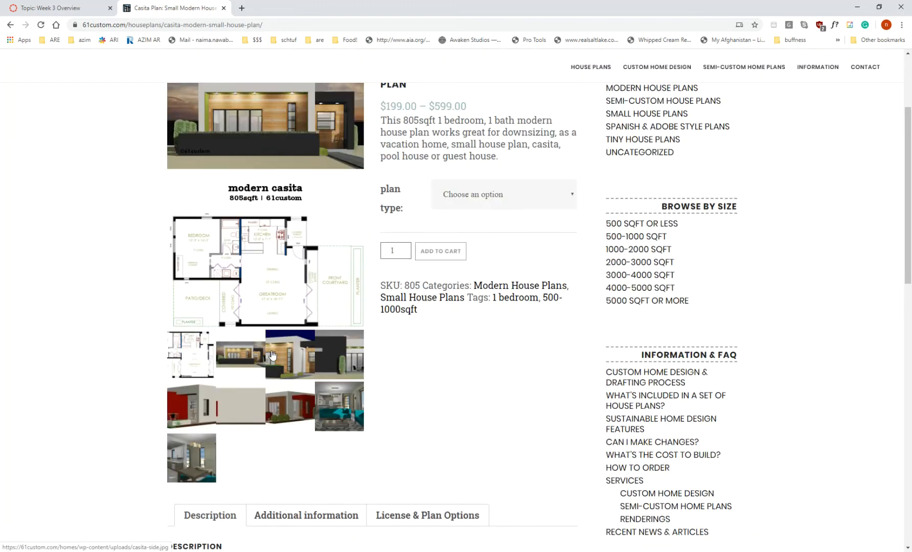
{"action": "left_click", "coordinate": [334, 369]}
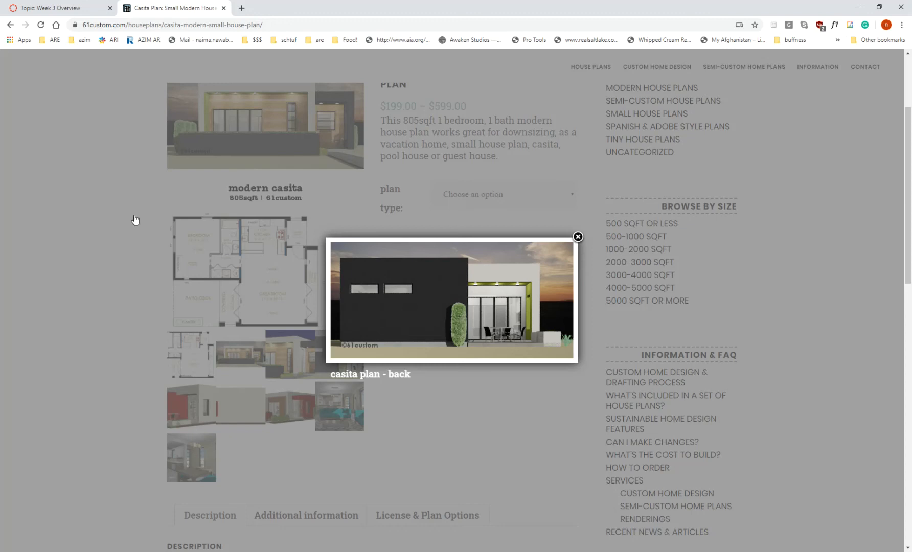
{"action": "left_click", "coordinate": [174, 189]}
{"action": "left_click", "coordinate": [316, 129]}
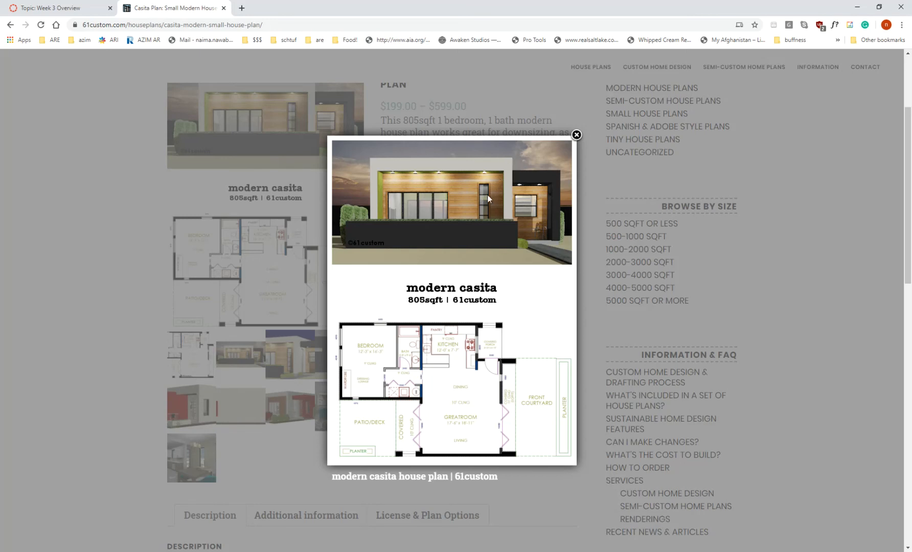
{"action": "left_click", "coordinate": [576, 135]}
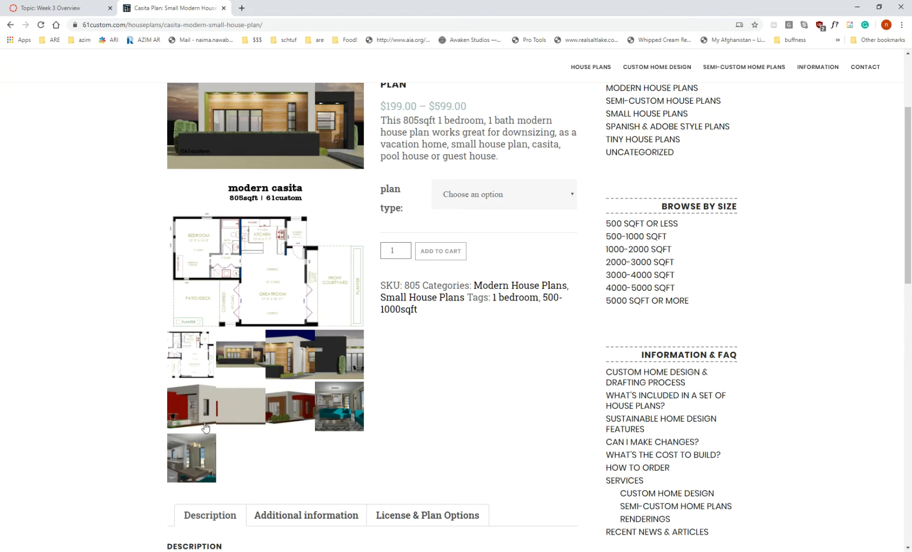
Step: Compare the dark casita plan back rendering with the red casita-back rendering
{"action": "left_click", "coordinate": [337, 355]}
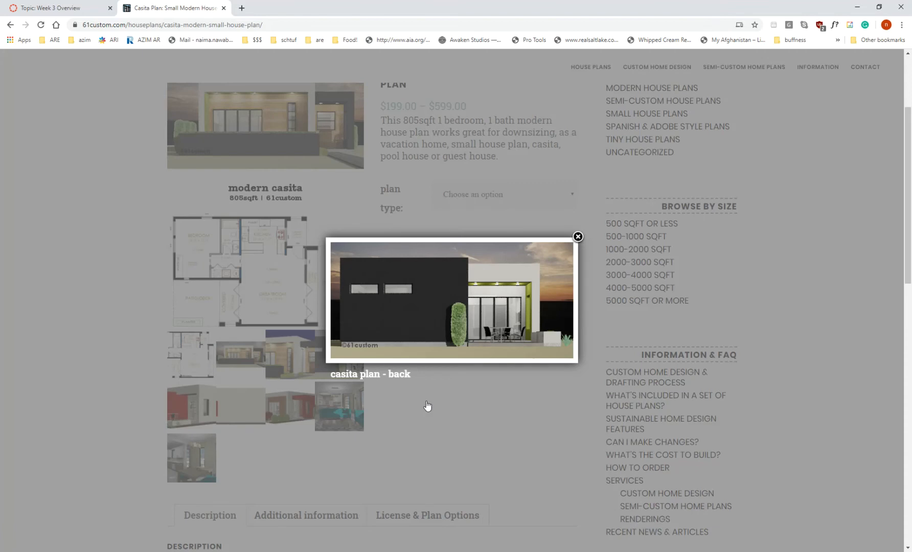
{"action": "left_click", "coordinate": [207, 414]}
{"action": "left_click", "coordinate": [207, 414]}
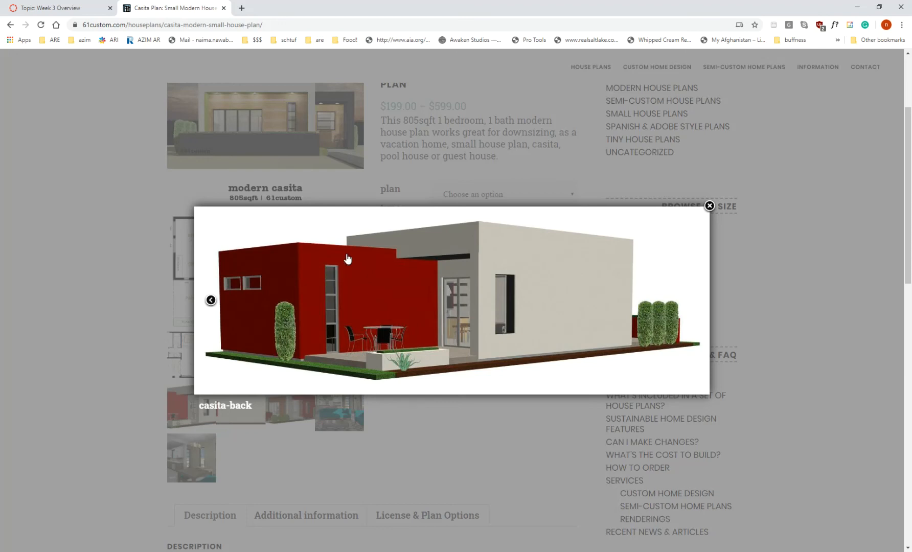
{"action": "left_click", "coordinate": [100, 262]}
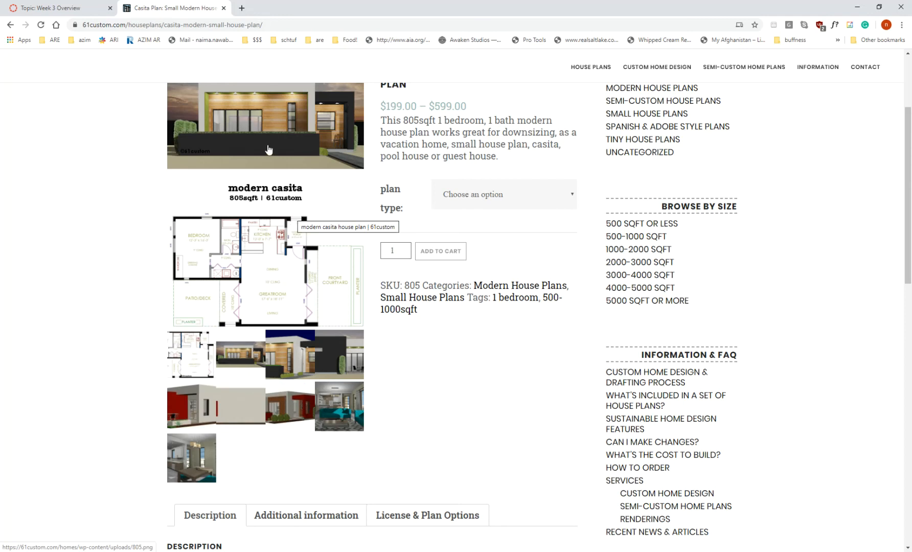
{"action": "left_click", "coordinate": [194, 397]}
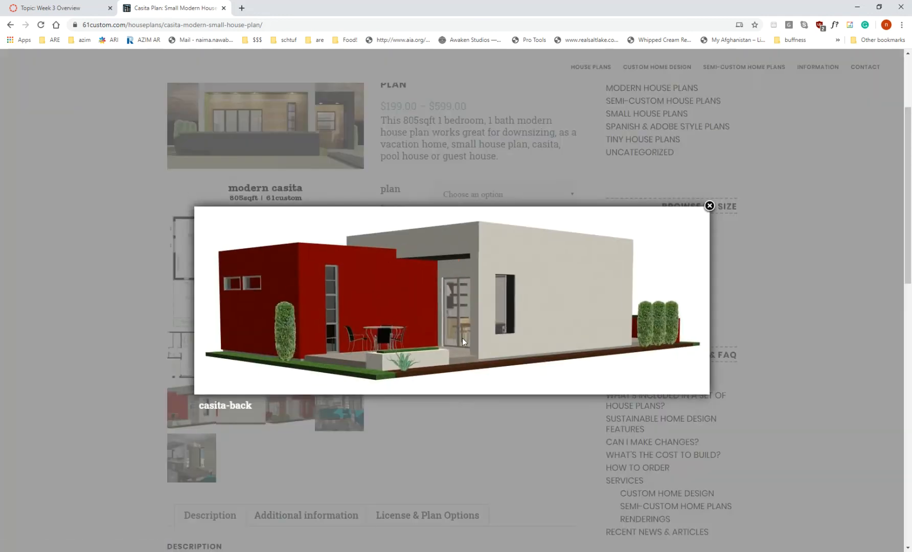
Step: Browse backwards through the gallery's back and front renderings to the casita floorplan, and close the enlarged image
{"action": "left_click", "coordinate": [210, 301]}
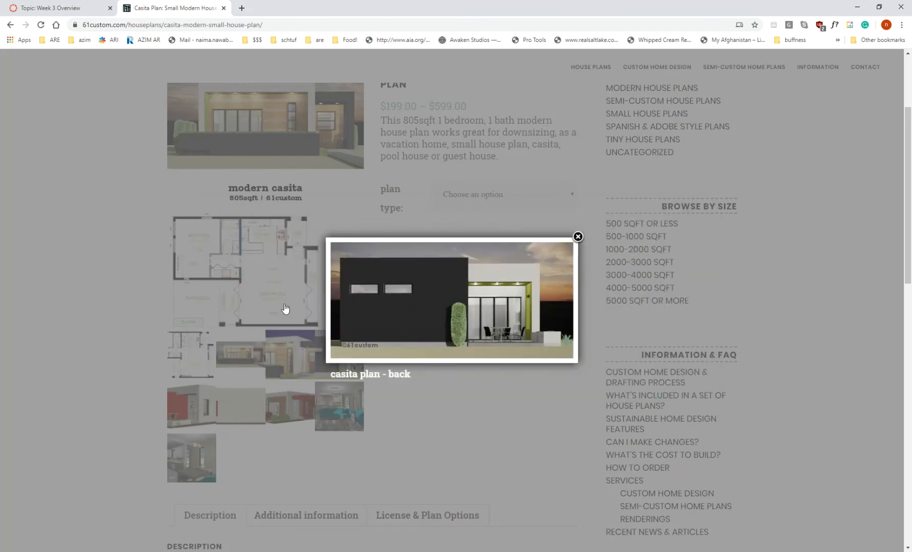
{"action": "left_click", "coordinate": [342, 301]}
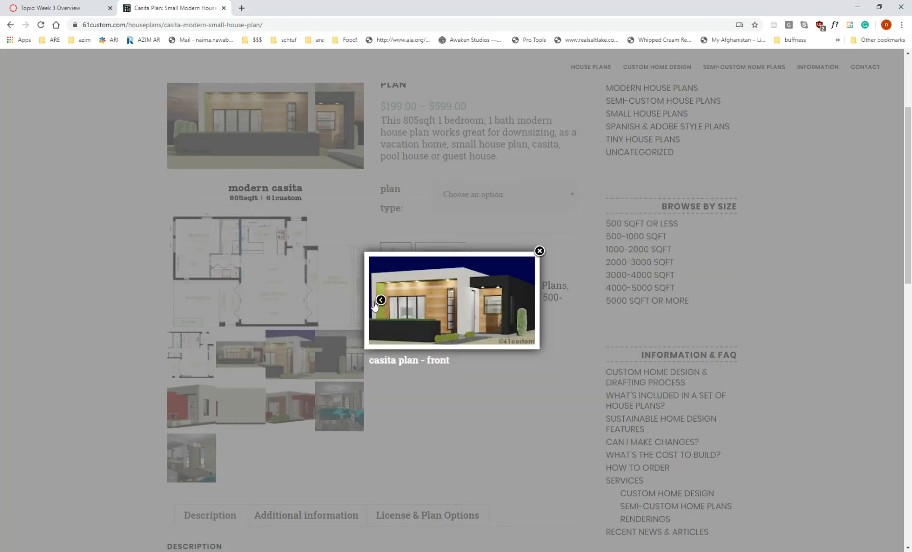
{"action": "left_click", "coordinate": [382, 300]}
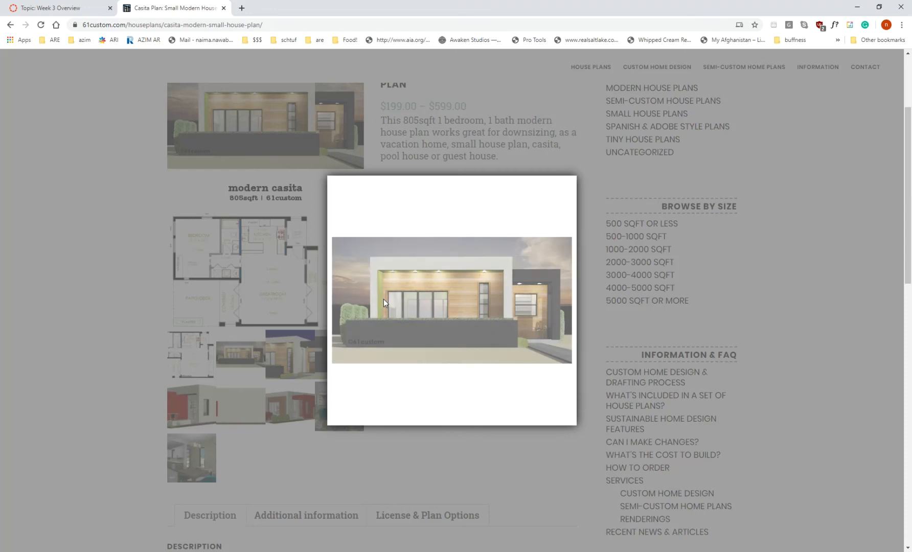
{"action": "left_click", "coordinate": [346, 301]}
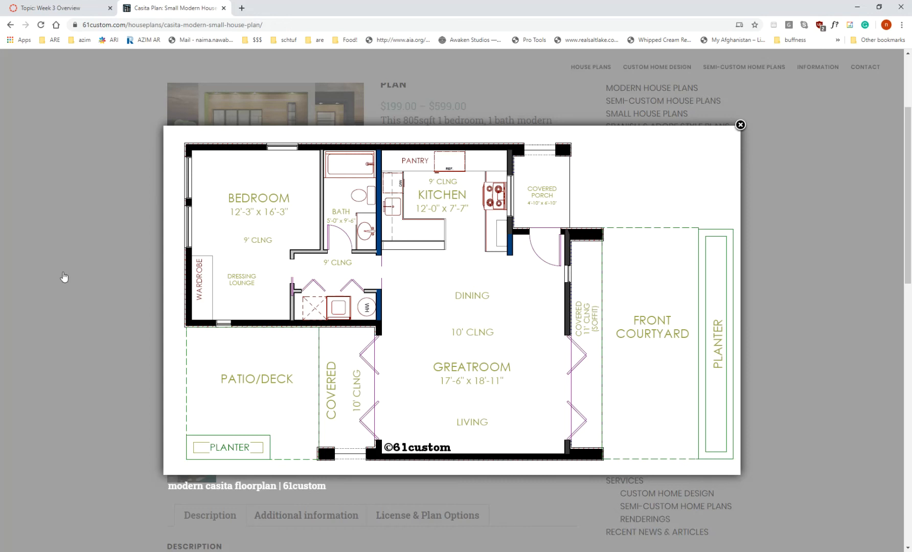
{"action": "left_click", "coordinate": [106, 307]}
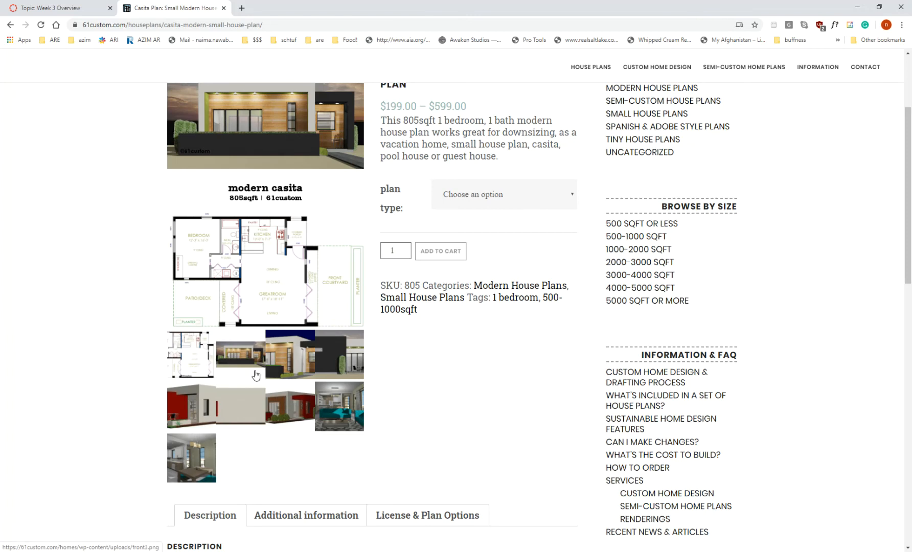
Step: View the kitchen, living room and casita-side renderings, and close the enlarged image
{"action": "left_click", "coordinate": [200, 466]}
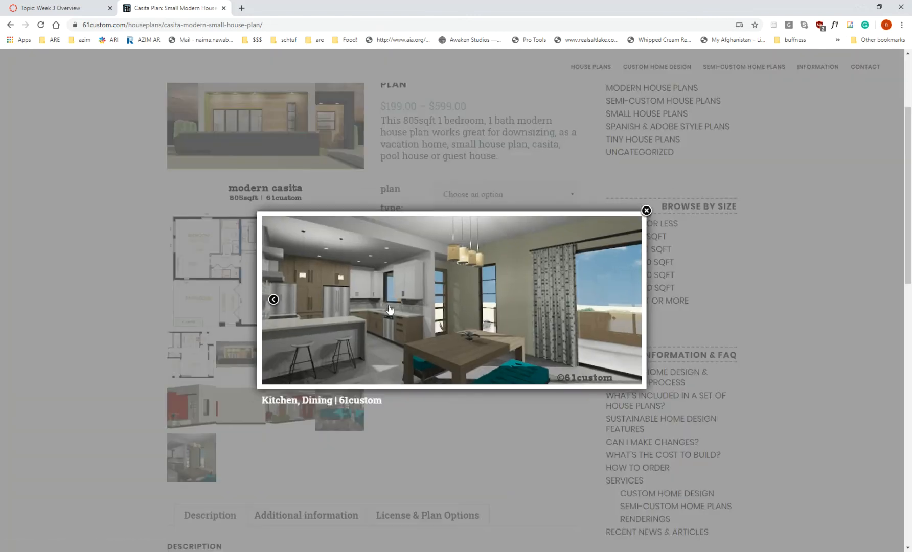
{"action": "left_click", "coordinate": [274, 299]}
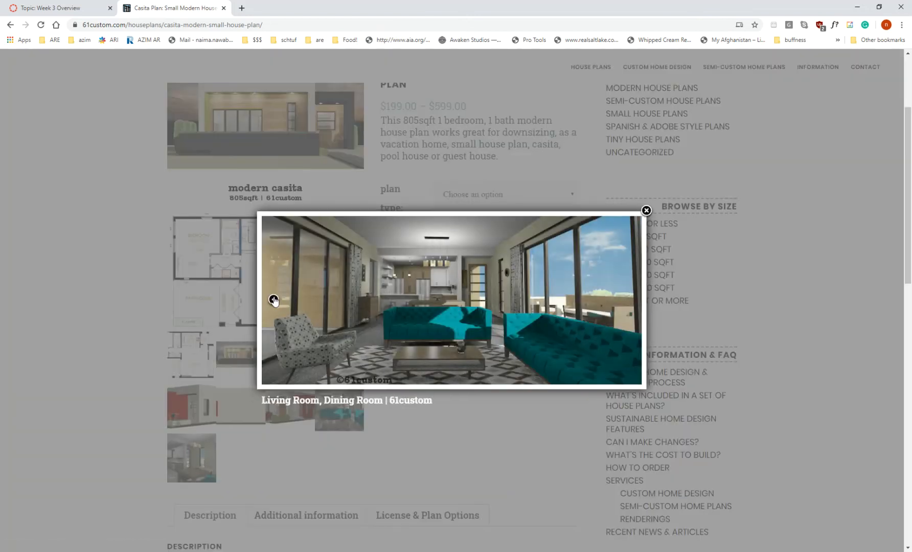
{"action": "left_click", "coordinate": [274, 299]}
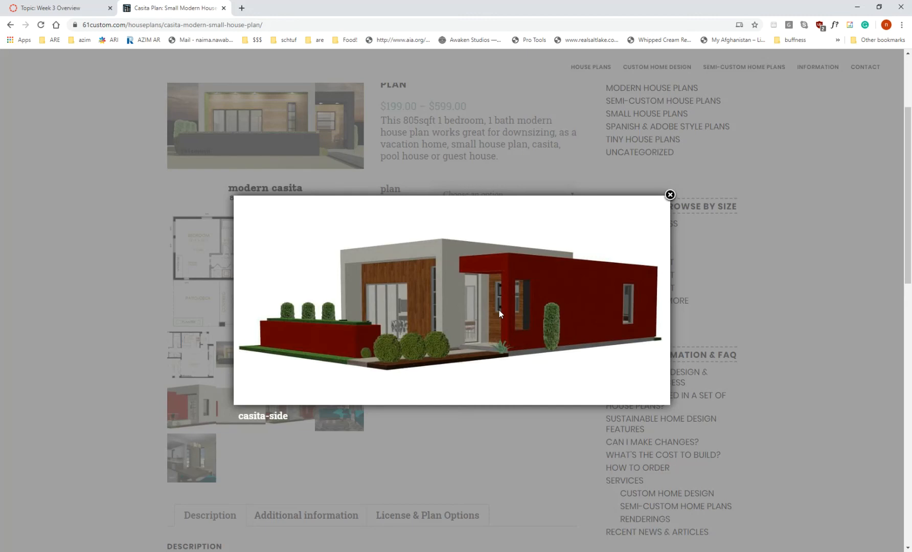
{"action": "mouse_move", "coordinate": [624, 299]}
{"action": "left_click", "coordinate": [782, 197]}
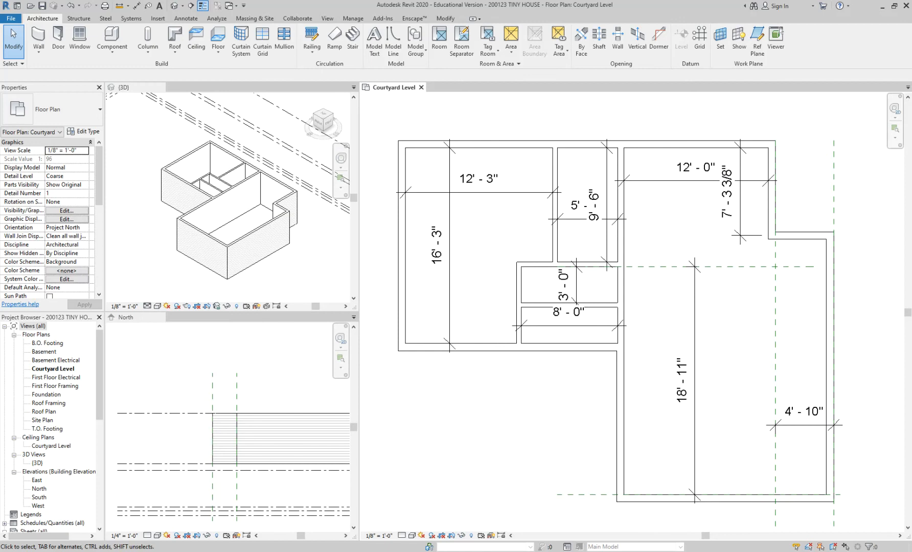
Step: Switch to the browser to study the doors and windows on the enlarged casita floorplan, and return to Revit
{"action": "mouse_move", "coordinate": [314, 551]}
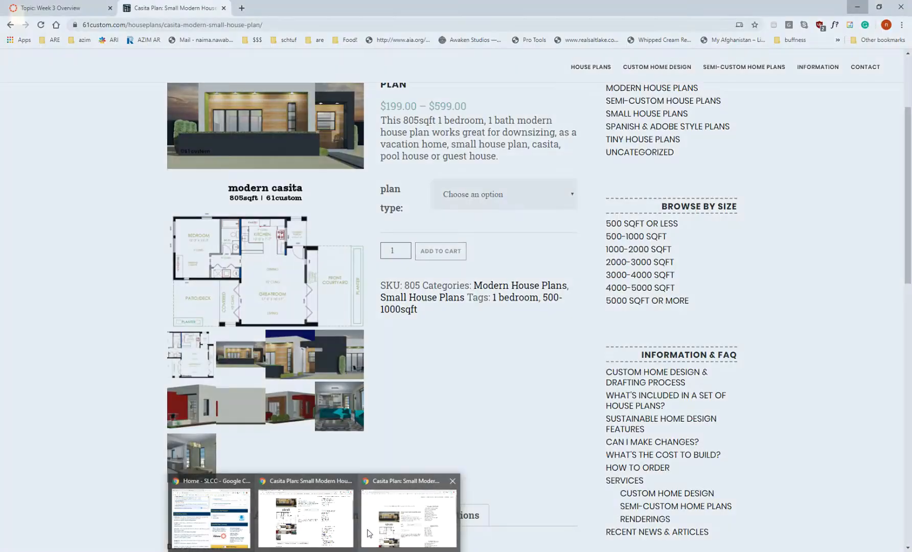
{"action": "left_click", "coordinate": [368, 533]}
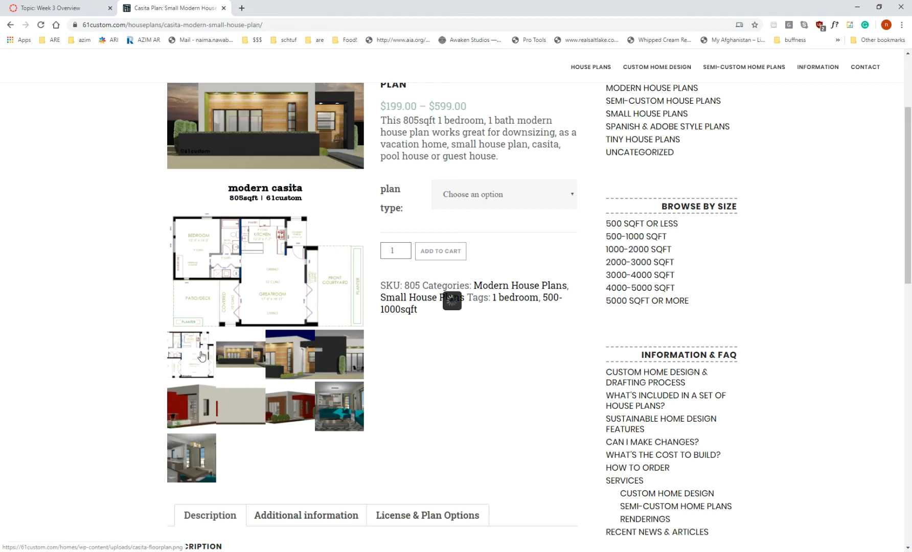
{"action": "left_click", "coordinate": [315, 309]}
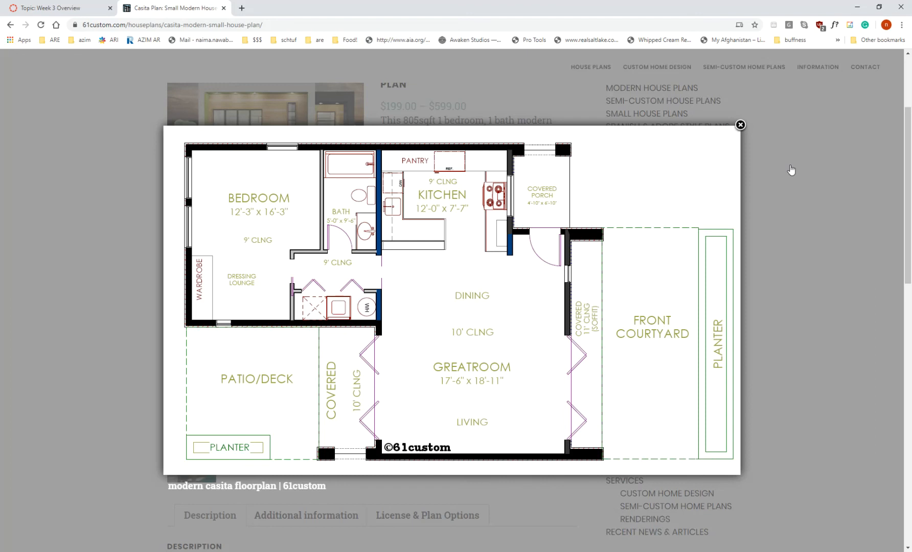
{"action": "left_click", "coordinate": [791, 169]}
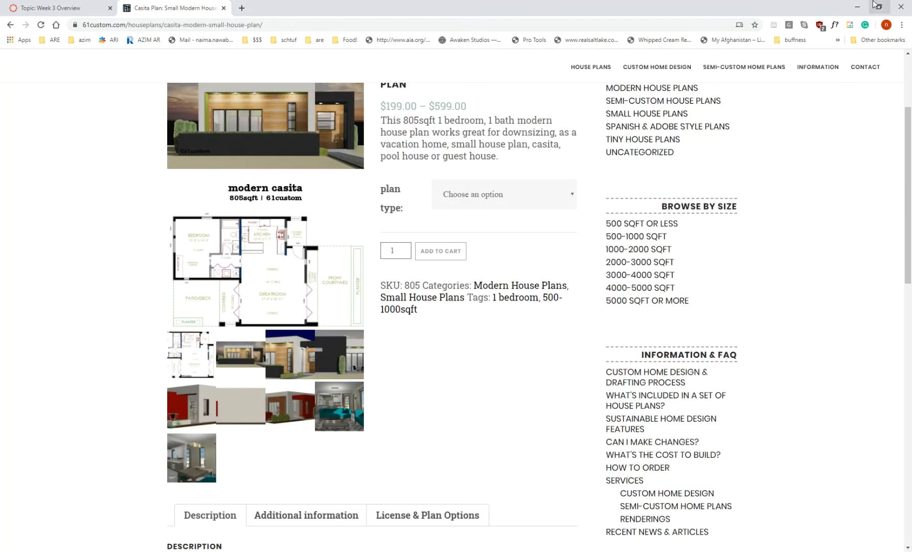
{"action": "left_click", "coordinate": [857, 9]}
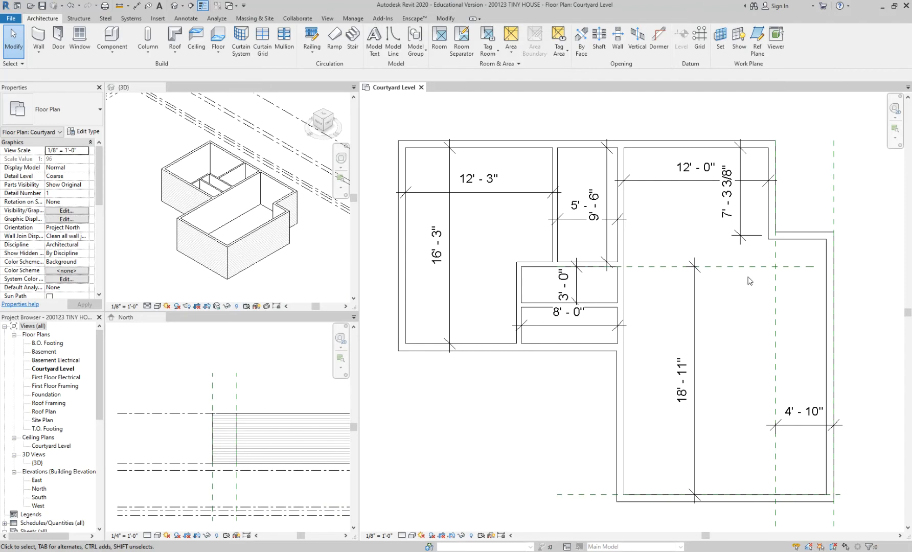
Step: Start the Door tool near the plan's upper-right entry corner and review the door types already loaded in the project
{"action": "scroll", "coordinate": [775, 257], "scroll_direction": "up", "scroll_amount": 2}
{"action": "scroll", "coordinate": [855, 261], "scroll_direction": "up", "scroll_amount": 3}
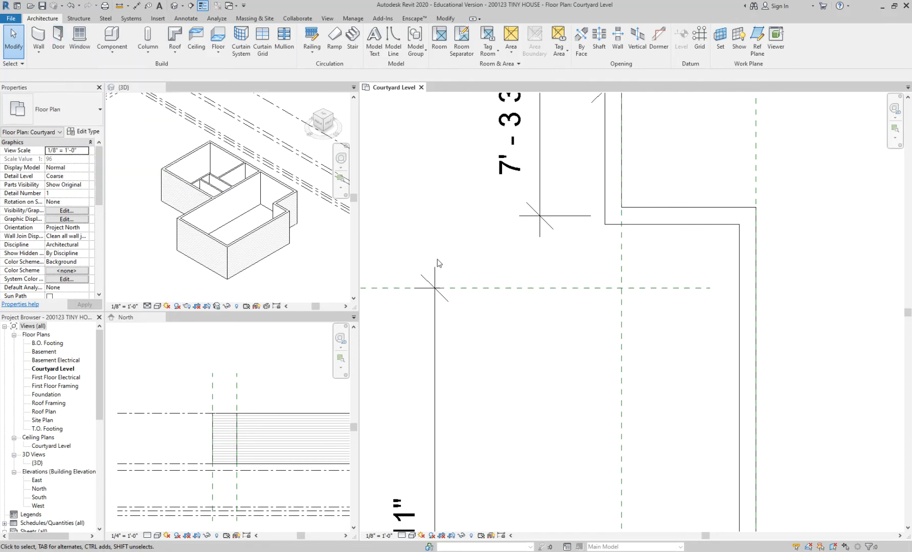
{"action": "key", "text": "d"}
{"action": "key", "text": "r"}
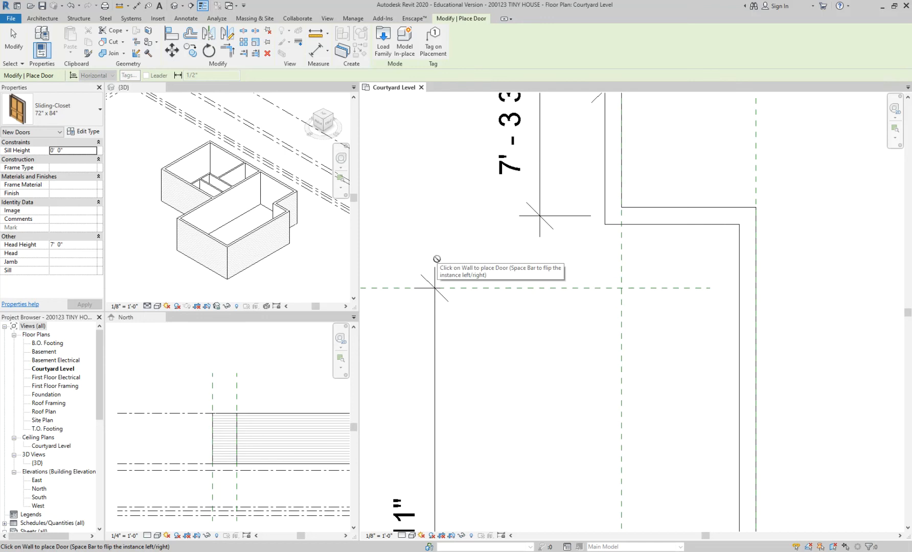
{"action": "left_click", "coordinate": [44, 108]}
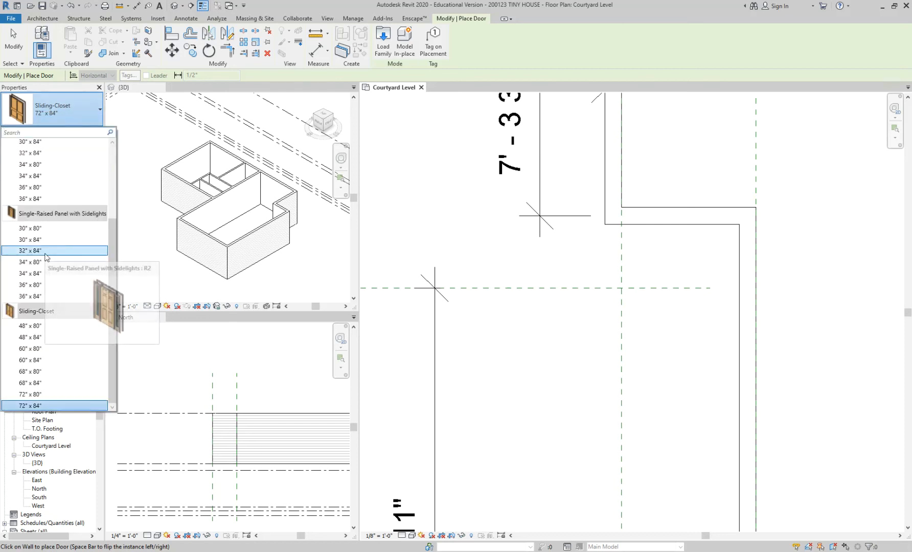
{"action": "scroll", "coordinate": [47, 257], "scroll_direction": "up", "scroll_amount": 3}
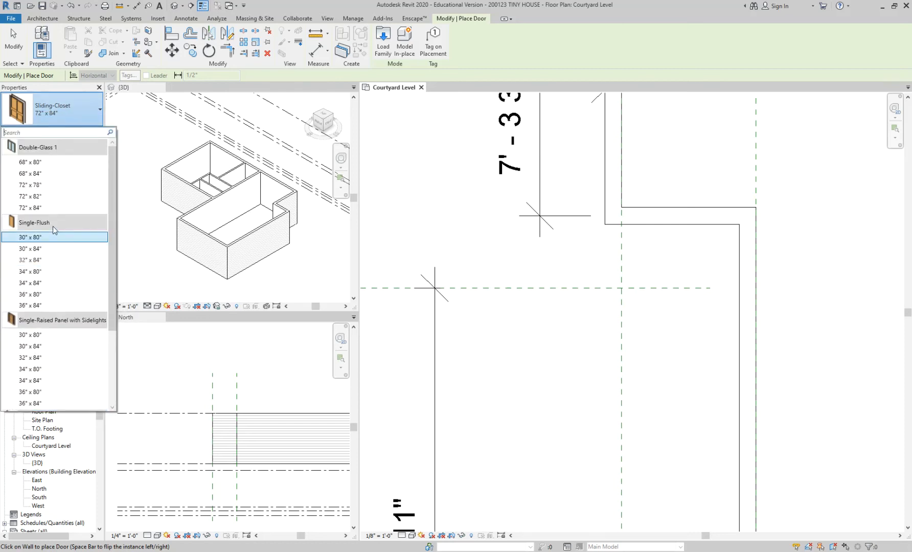
{"action": "scroll", "coordinate": [53, 226], "scroll_direction": "down", "scroll_amount": 3}
{"action": "scroll", "coordinate": [54, 255], "scroll_direction": "up", "scroll_amount": 3}
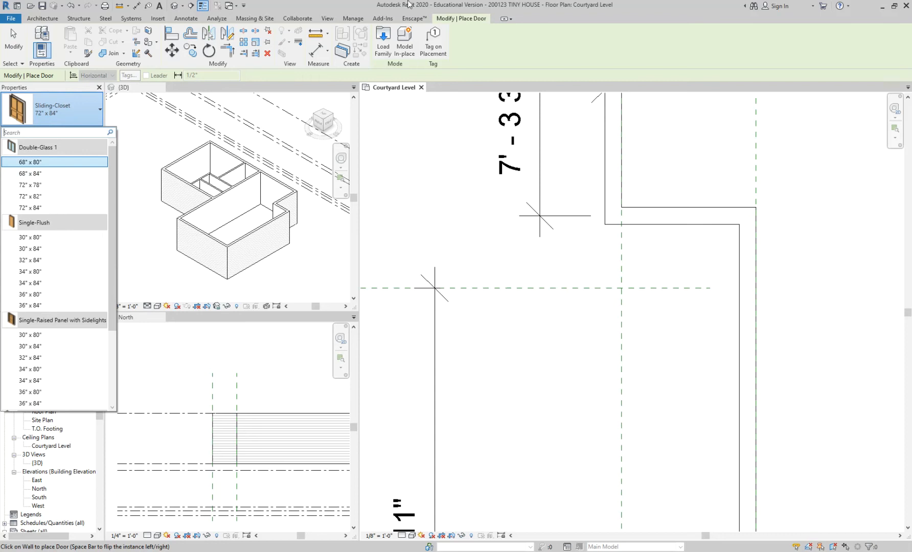
Step: Browse to the Doors folder of the US Imperial library for loading a family, and enlarge the file dialog
{"action": "left_click", "coordinate": [383, 37]}
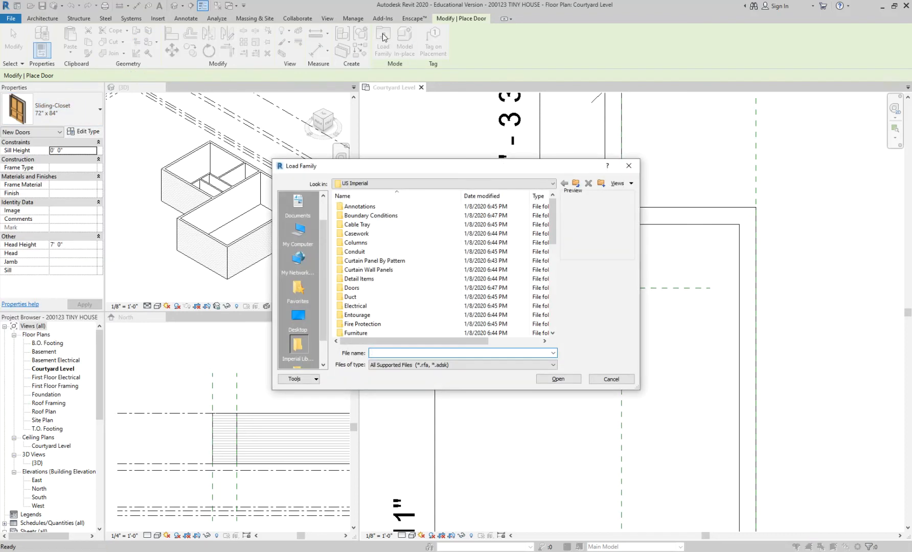
{"action": "key", "text": "Escape"}
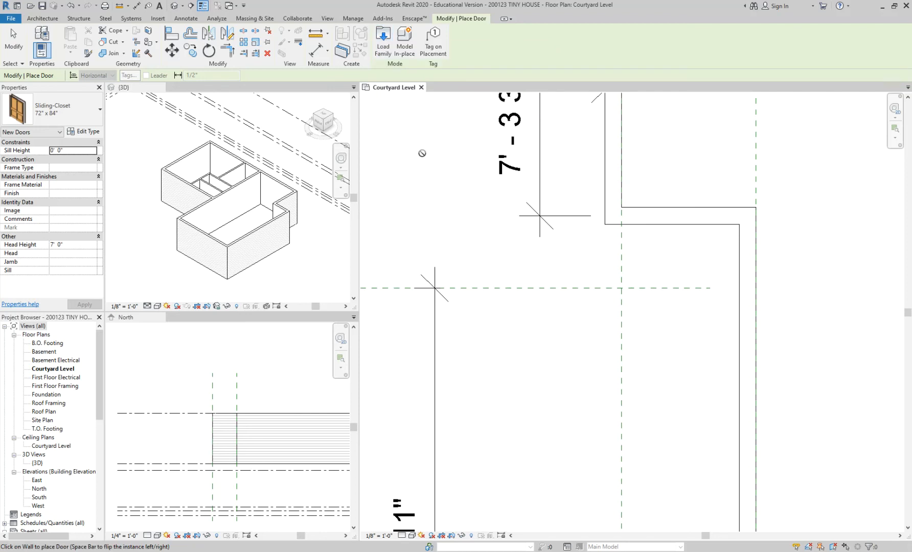
{"action": "left_click", "coordinate": [383, 54]}
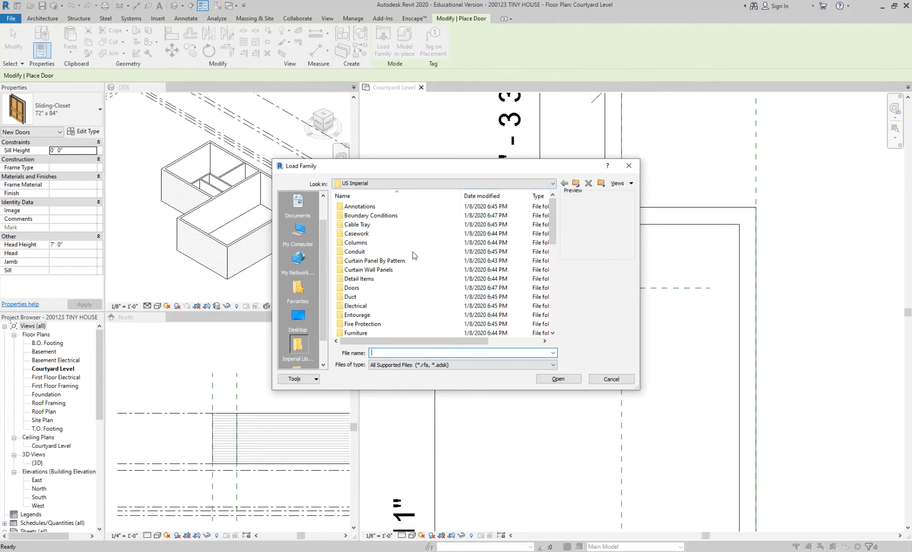
{"action": "left_click", "coordinate": [356, 290]}
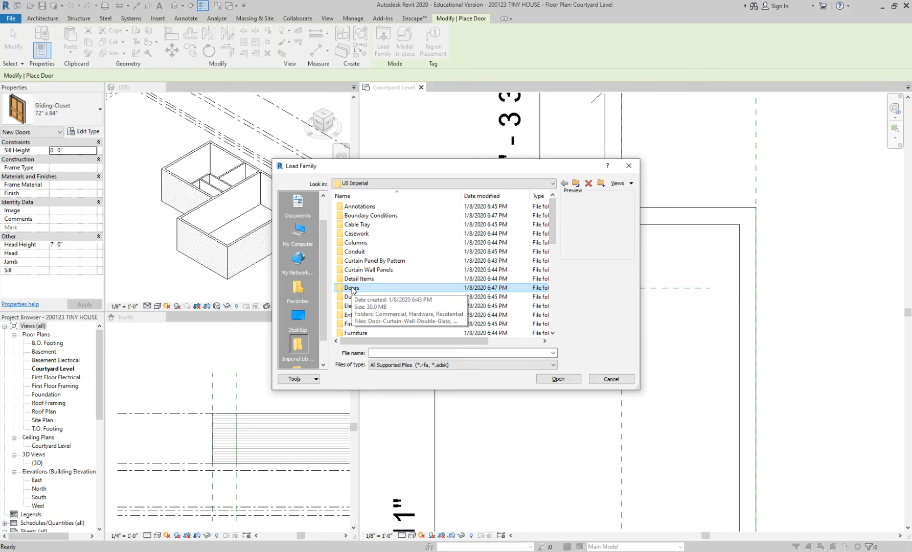
{"action": "double_click", "coordinate": [352, 289]}
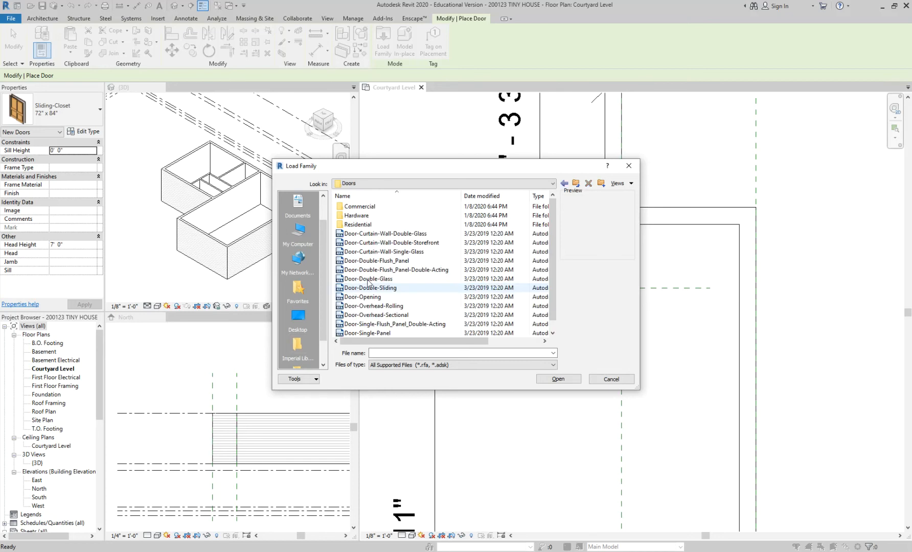
{"action": "left_click_drag", "start_coordinate": [434, 166], "coordinate": [418, 80]}
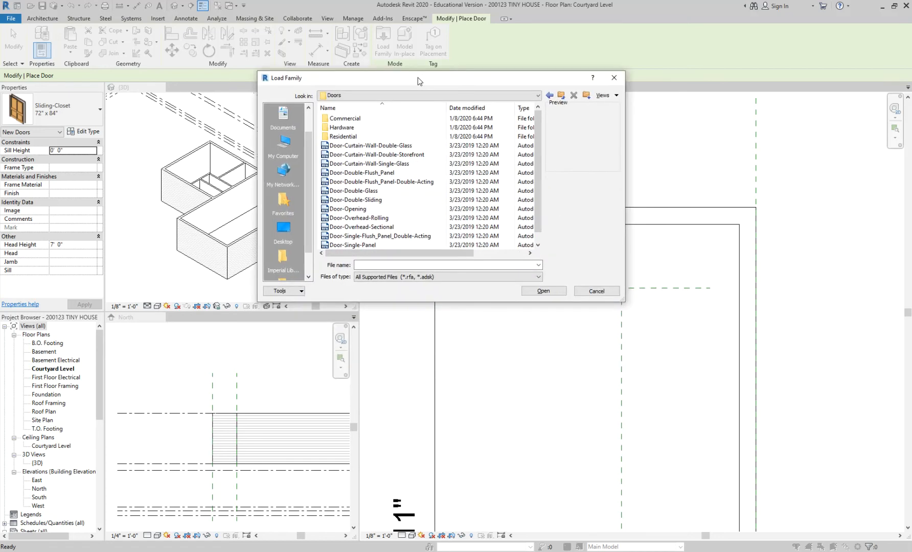
{"action": "left_click_drag", "start_coordinate": [622, 299], "coordinate": [710, 377]}
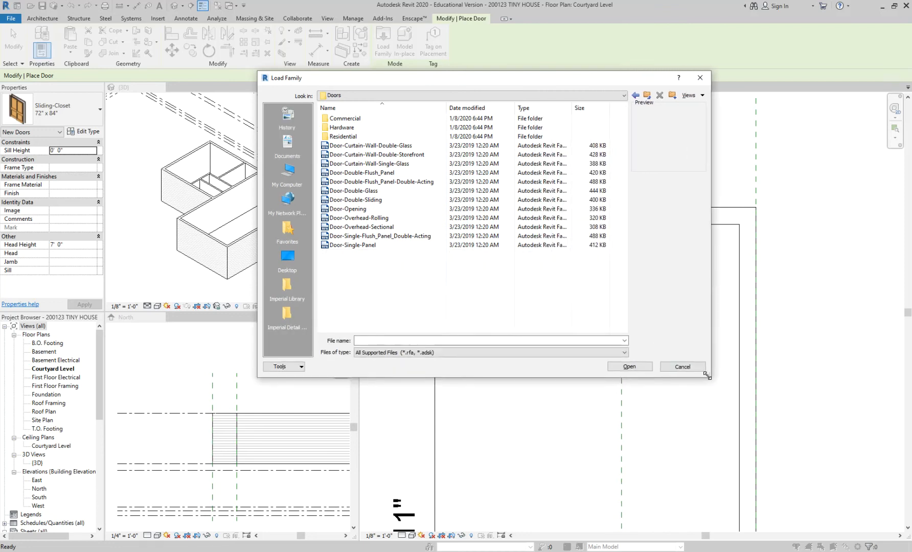
Step: Preview the curtain-wall double doors, Door-Double-Glass, Door-Opening and Door-Single-Flush_Panel_Double-Acting families
{"action": "left_click", "coordinate": [364, 147]}
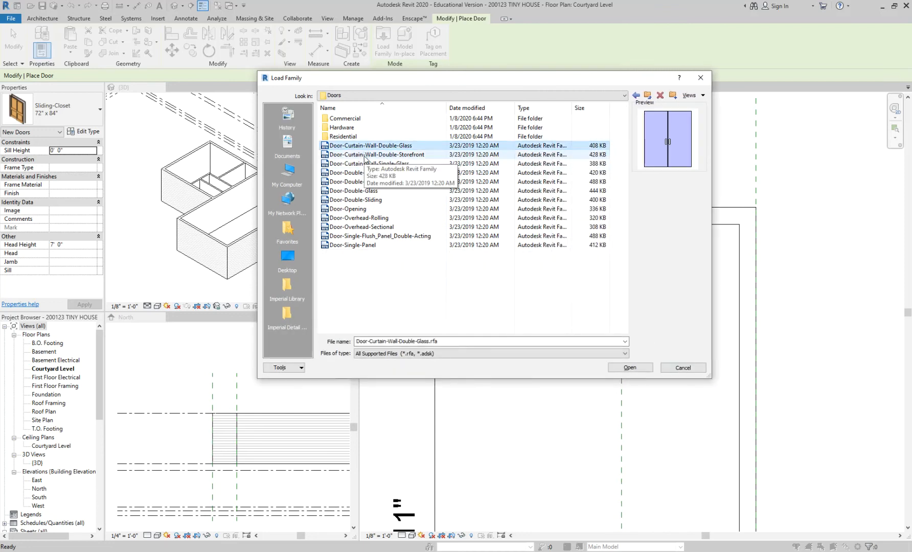
{"action": "left_click", "coordinate": [364, 155]}
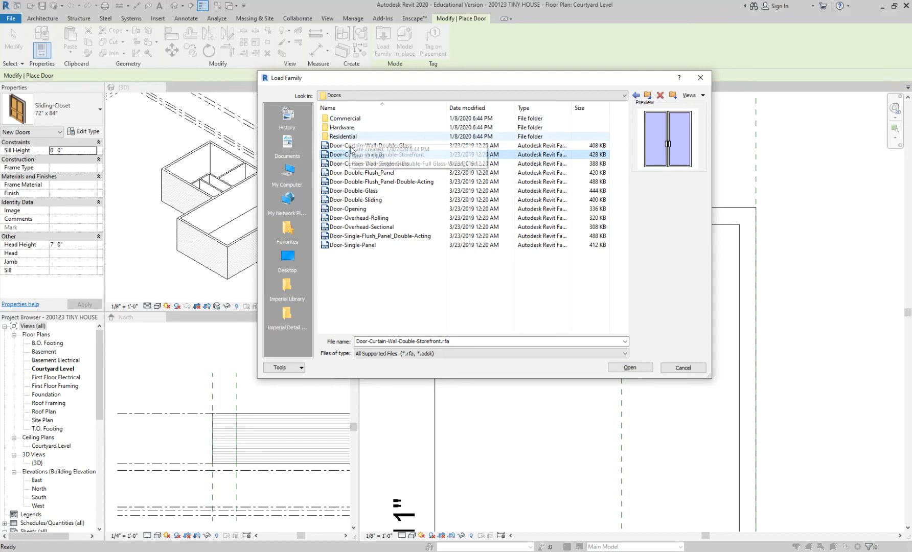
{"action": "left_click", "coordinate": [361, 191]}
{"action": "left_click", "coordinate": [358, 209]}
{"action": "left_click", "coordinate": [356, 236]}
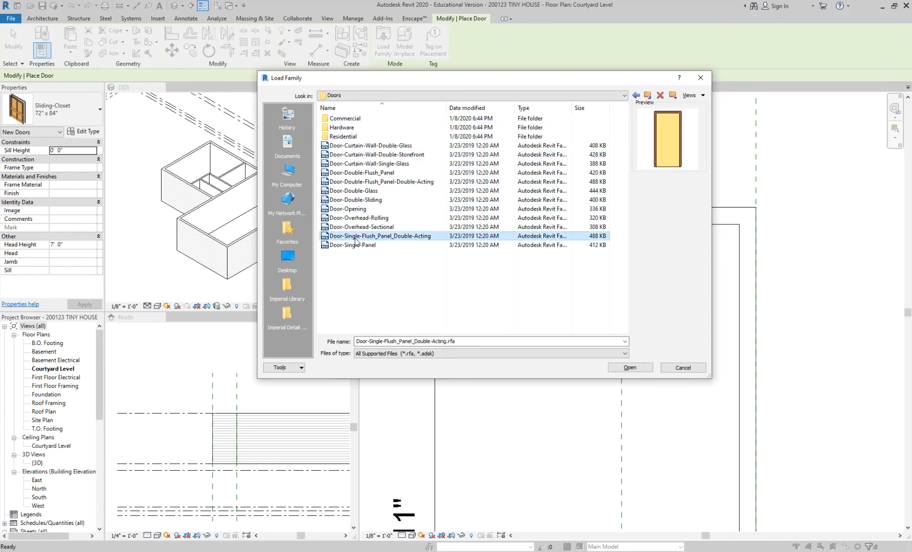
Step: Open the Residential doors folder and preview its families from the exterior double glass door through the interior single pocket door
{"action": "double_click", "coordinate": [347, 137]}
{"action": "left_click", "coordinate": [353, 119]}
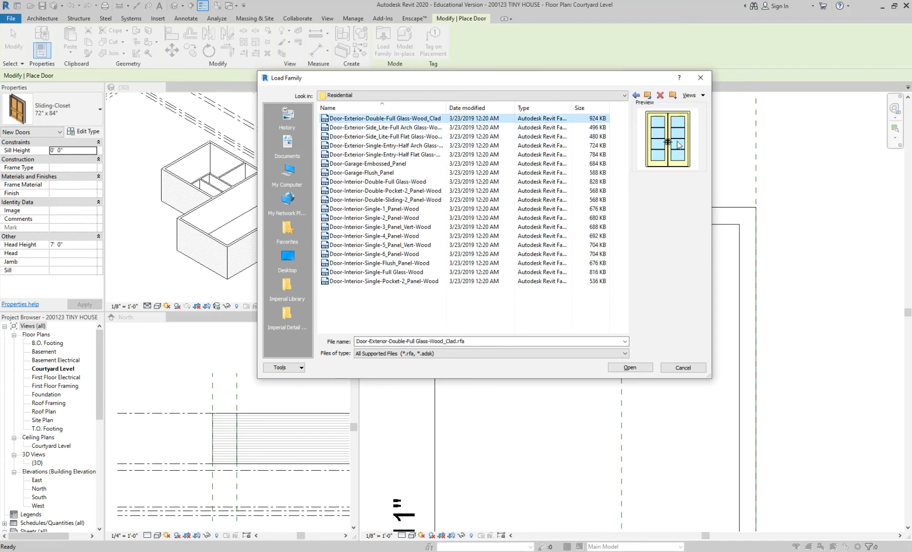
{"action": "left_click", "coordinate": [420, 127]}
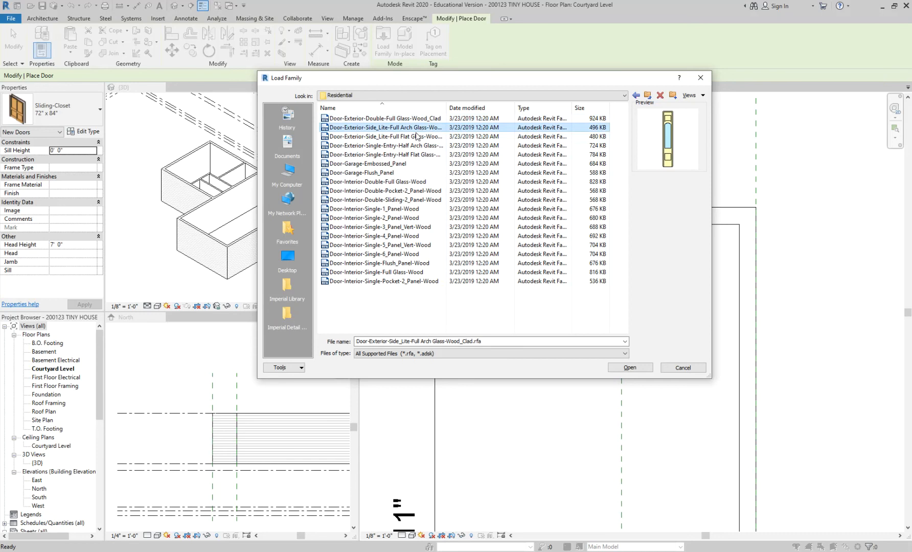
{"action": "left_click", "coordinate": [409, 145]}
{"action": "left_click", "coordinate": [381, 181]}
{"action": "left_click", "coordinate": [385, 218]}
{"action": "left_click", "coordinate": [391, 254]}
{"action": "left_click", "coordinate": [396, 273]}
{"action": "left_click", "coordinate": [395, 281]}
Step: Compare the previews of the interior 4-panel, 1-panel, double full glass, flush panel and pocket doors
{"action": "left_click", "coordinate": [392, 235]}
{"action": "left_click", "coordinate": [390, 208]}
{"action": "left_click", "coordinate": [389, 182]}
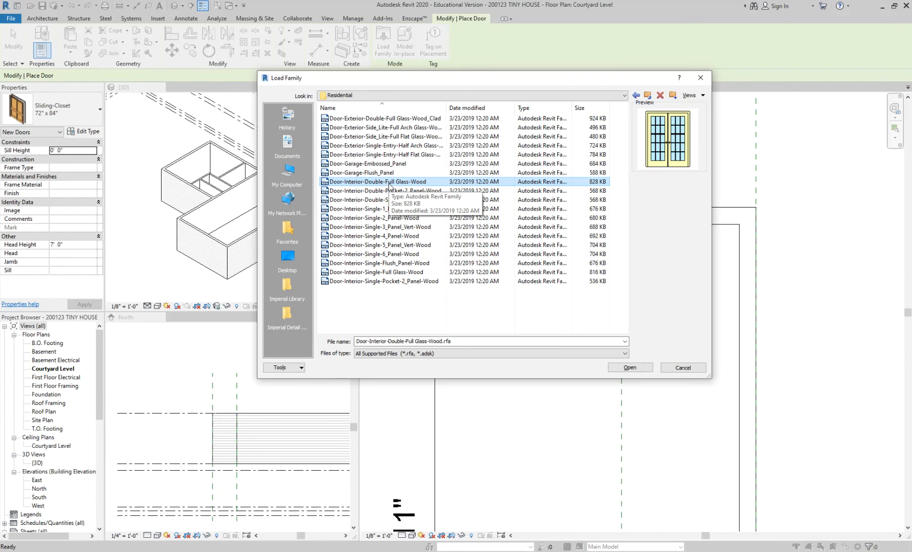
{"action": "left_click", "coordinate": [397, 264]}
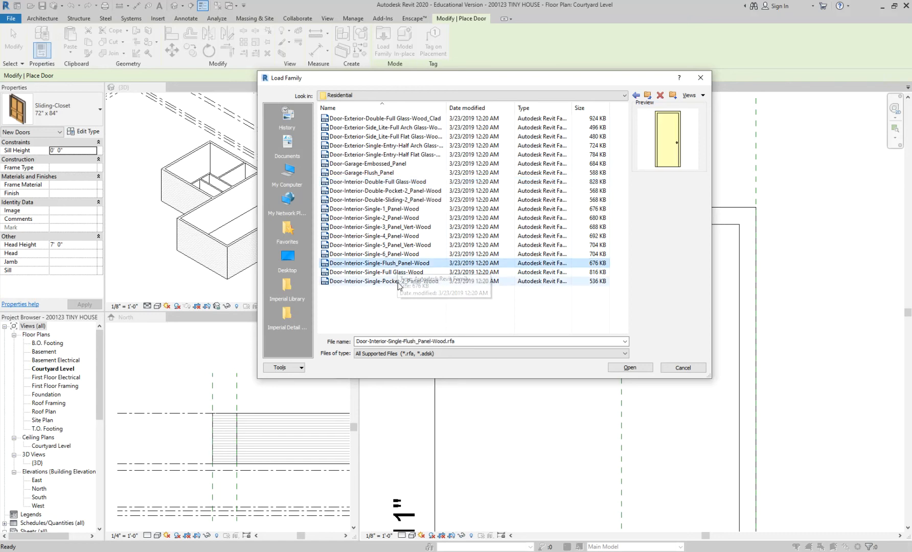
{"action": "left_click", "coordinate": [398, 282]}
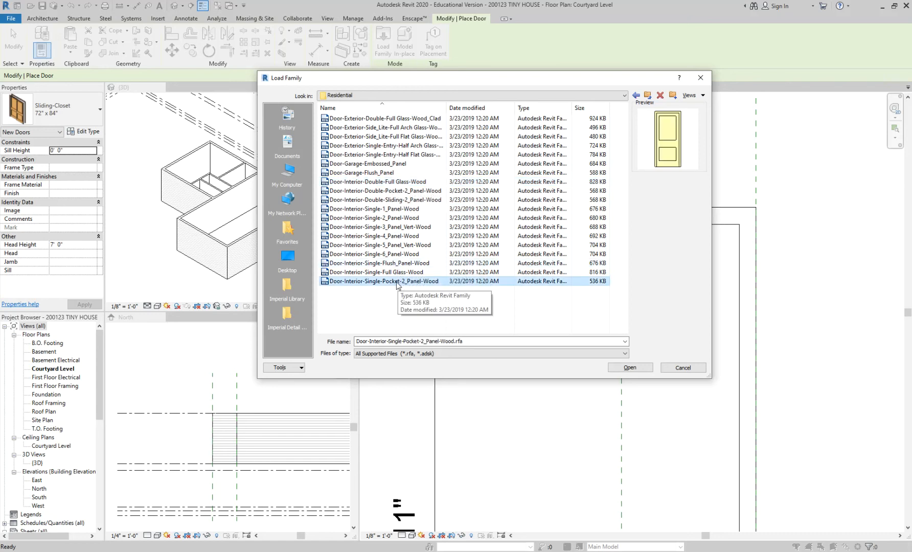
Step: Compare the previews of the exterior single-entry half glass, side lite and double full glass door families
{"action": "left_click", "coordinate": [386, 147]}
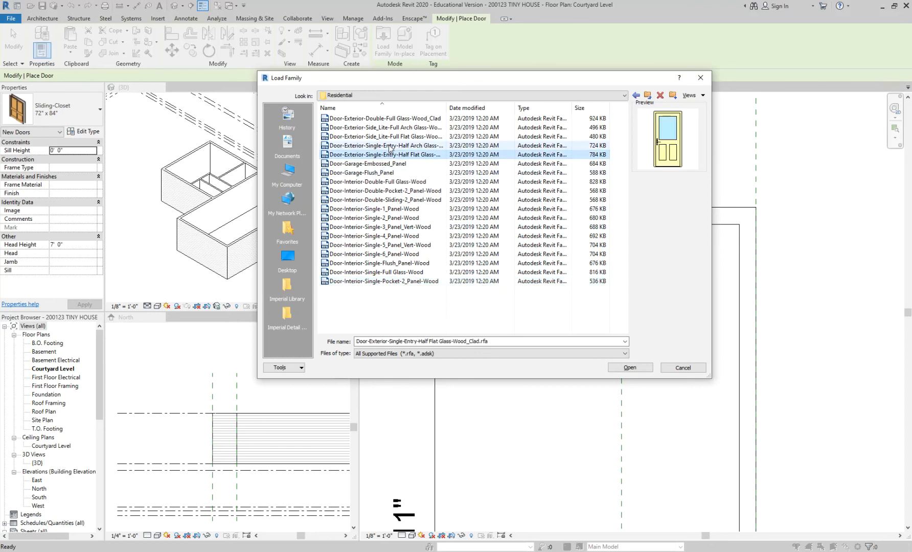
{"action": "left_click", "coordinate": [391, 129]}
{"action": "left_click", "coordinate": [392, 137]}
{"action": "left_click", "coordinate": [394, 146]}
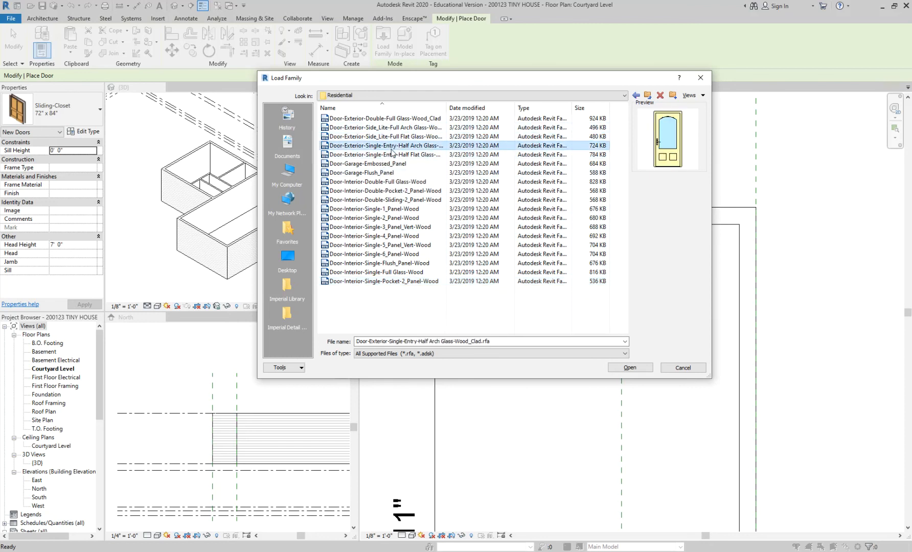
{"action": "left_click", "coordinate": [423, 155]}
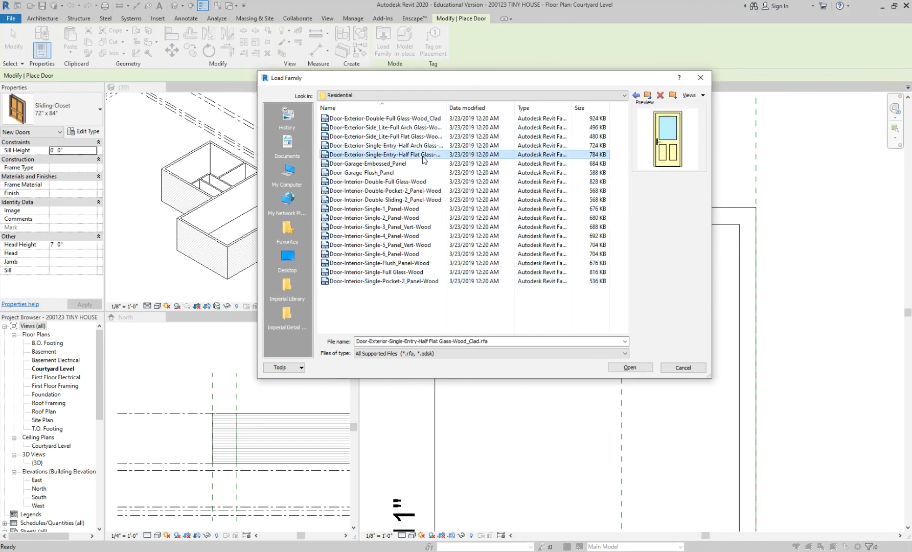
{"action": "left_click", "coordinate": [411, 119]}
{"action": "left_click", "coordinate": [413, 128]}
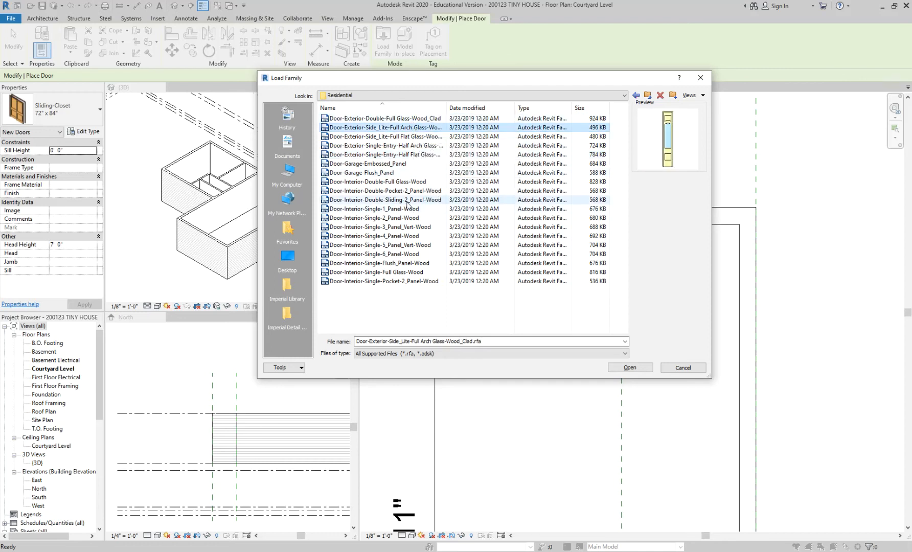
Step: Choose Door-Exterior-Single-Entry-Half Flat Glass-Wood_Clad and Door-Interior-Single-Full Glass-Wood together and open them for loading
{"action": "left_click", "coordinate": [409, 237]}
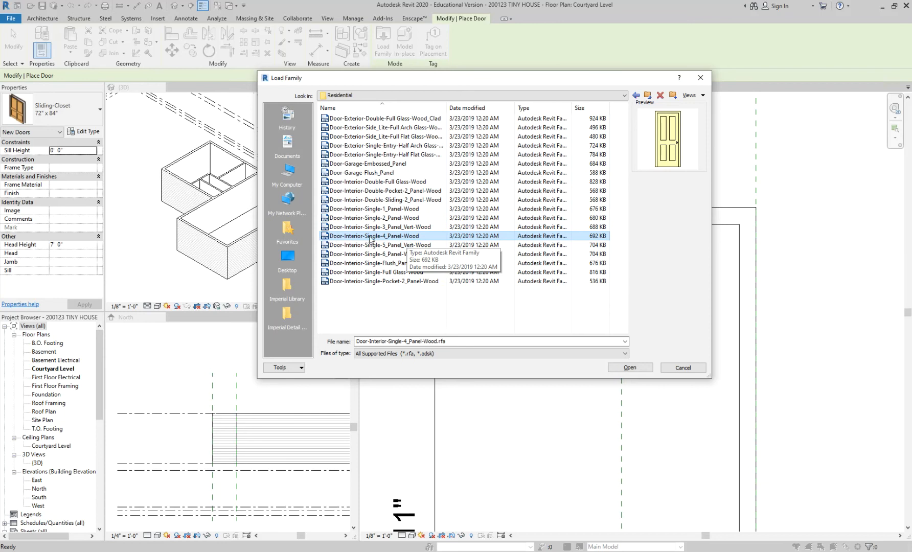
{"action": "left_click", "coordinate": [381, 272]}
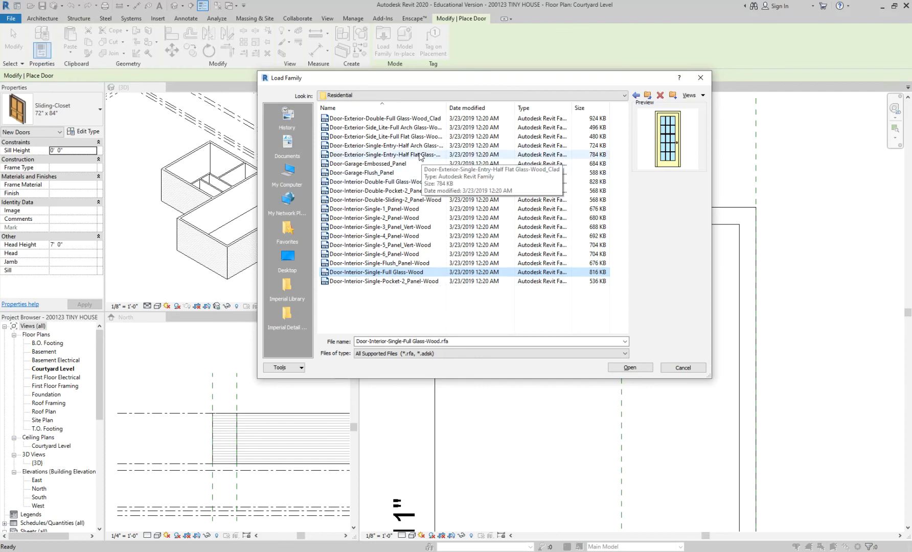
{"action": "left_click", "coordinate": [373, 155]}
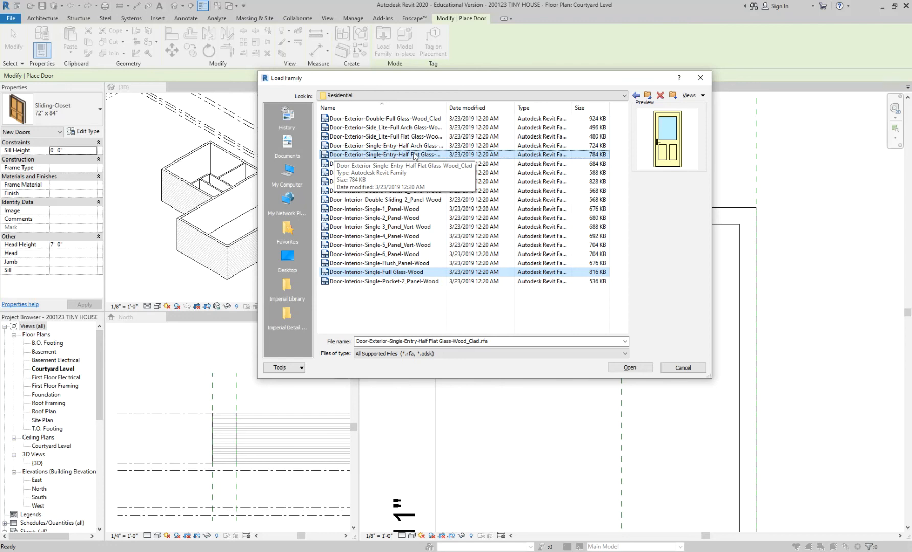
{"action": "left_click", "coordinate": [417, 272]}
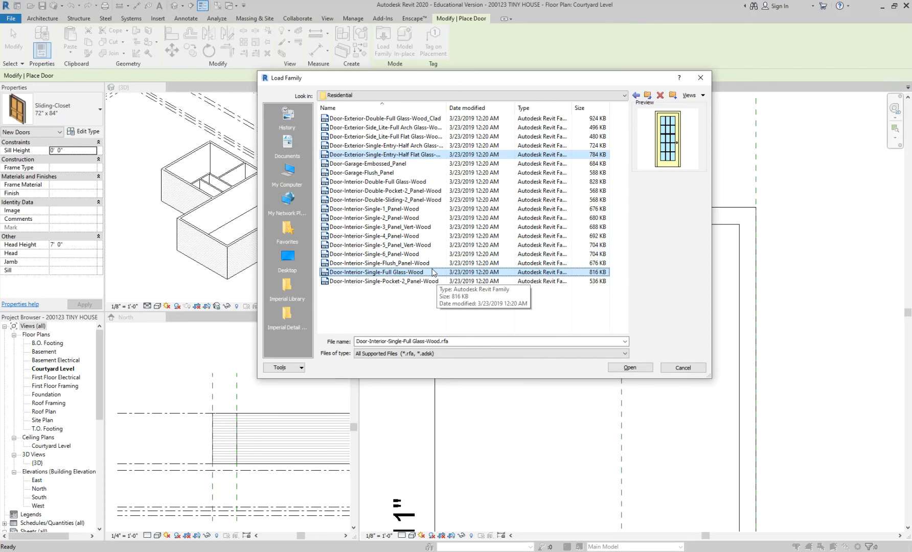
{"action": "left_click", "coordinate": [622, 368]}
Step: Enlarge and reposition the Specify Types dialog, and widen its Type column
{"action": "left_click_drag", "start_coordinate": [619, 337], "coordinate": [739, 444]}
{"action": "left_click_drag", "start_coordinate": [485, 218], "coordinate": [440, 114]}
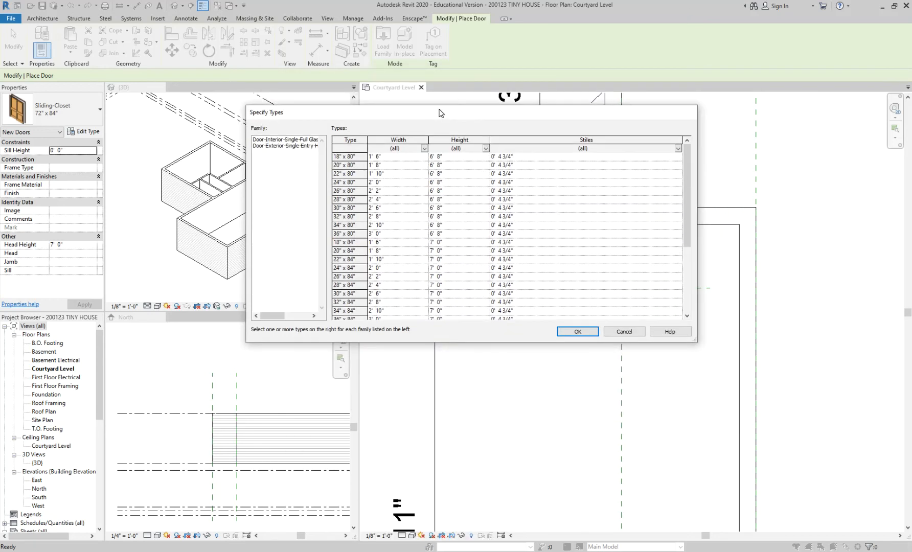
{"action": "left_click_drag", "start_coordinate": [367, 139], "coordinate": [402, 140]}
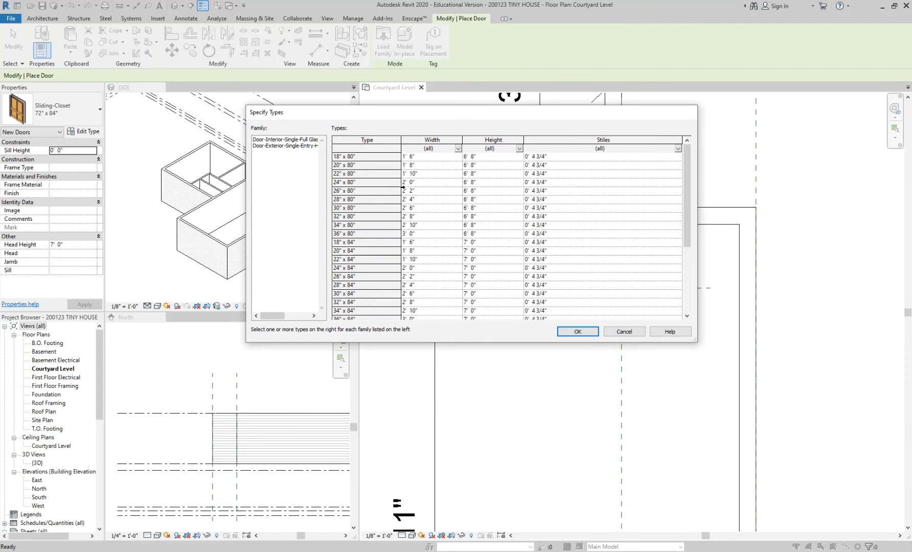
Step: Enlarge the Specify Types dialog and select the 36" x 80", 36" x 84" and 36" x 96" types for Door-Interior-Single-Full Glass-Wood
{"action": "left_click_drag", "start_coordinate": [694, 339], "coordinate": [738, 398]}
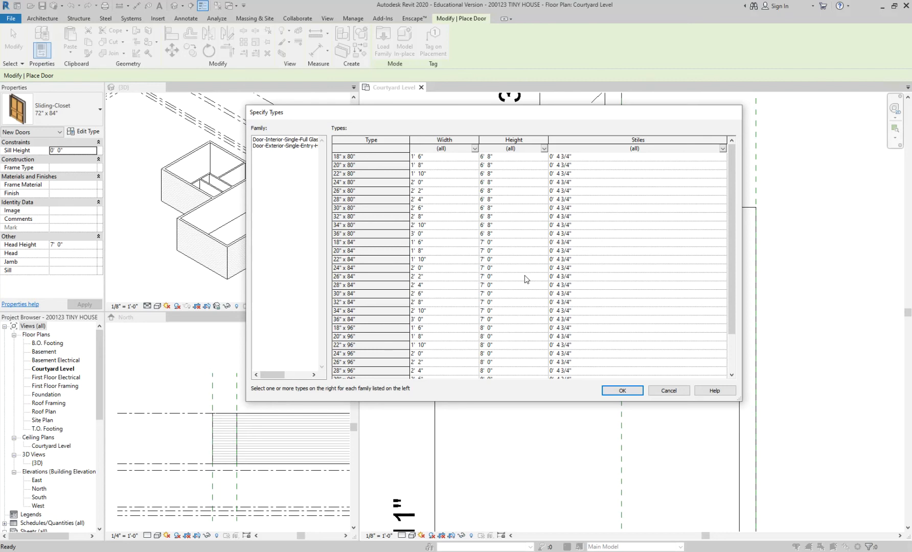
{"action": "left_click", "coordinate": [291, 140]}
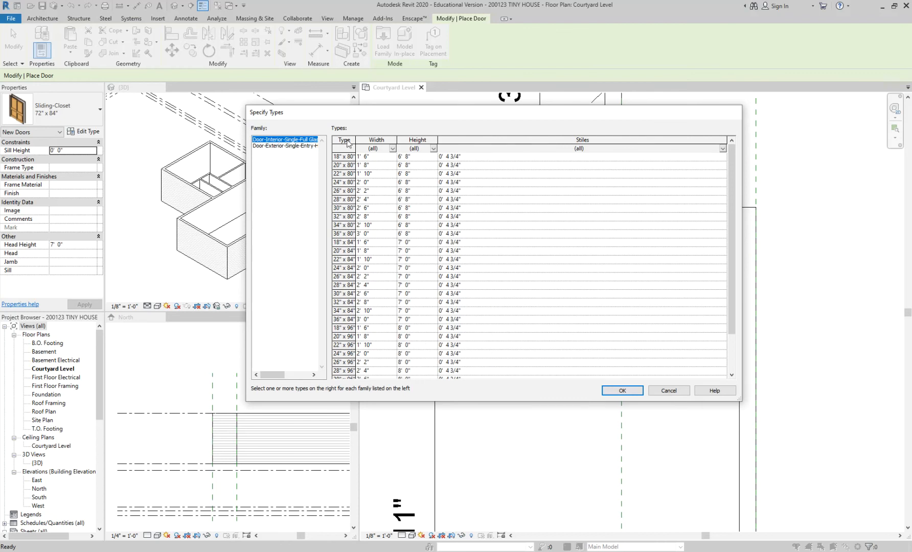
{"action": "left_click_drag", "start_coordinate": [355, 140], "coordinate": [397, 139]}
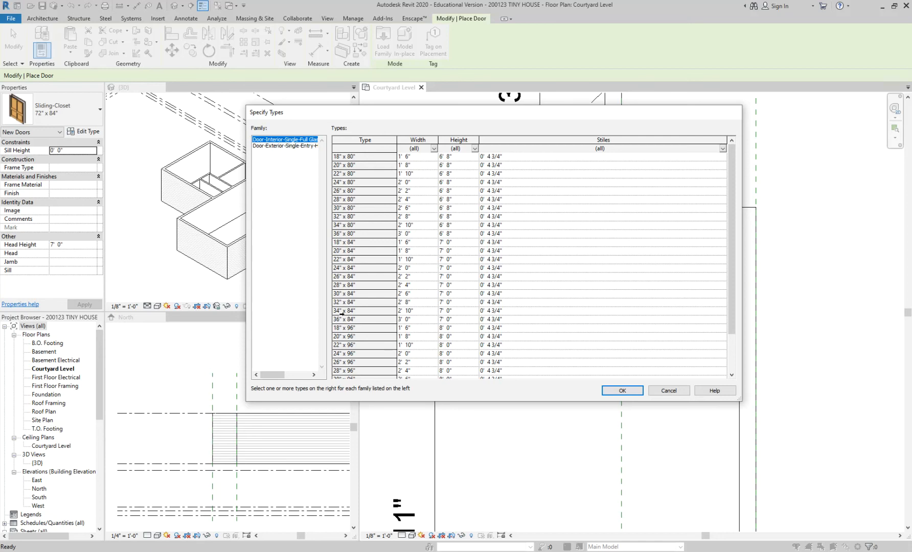
{"action": "left_click", "coordinate": [357, 319]}
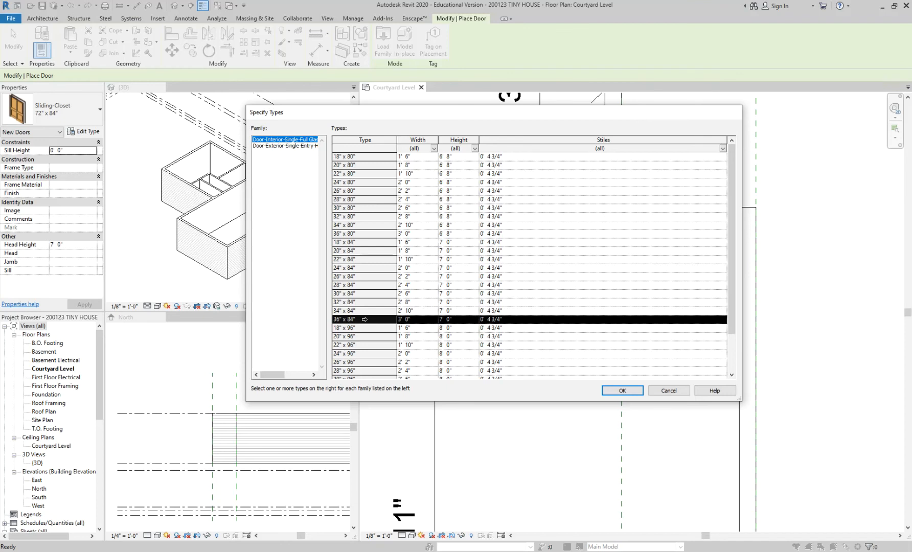
{"action": "scroll", "coordinate": [365, 319], "scroll_direction": "down", "scroll_amount": 2}
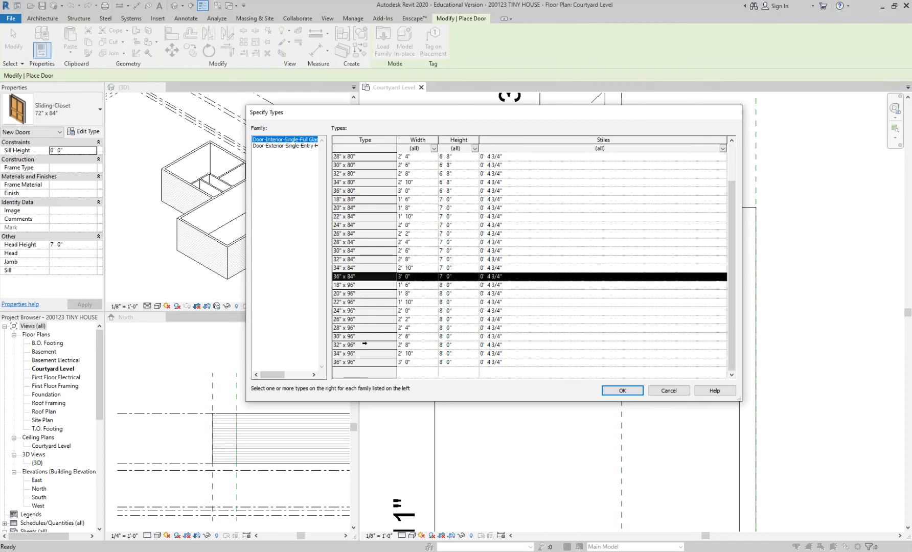
{"action": "left_click", "coordinate": [364, 362], "text": "ctrl"}
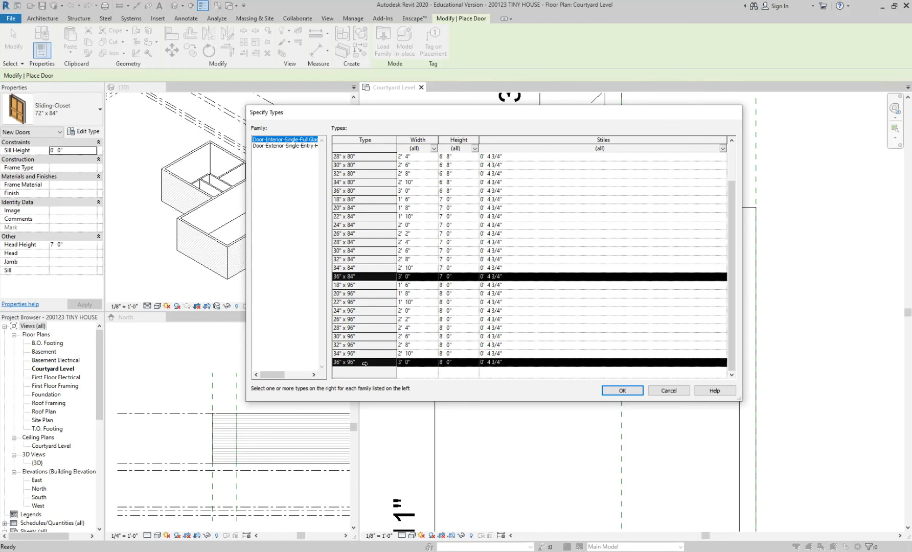
{"action": "left_click", "coordinate": [361, 191], "text": "ctrl"}
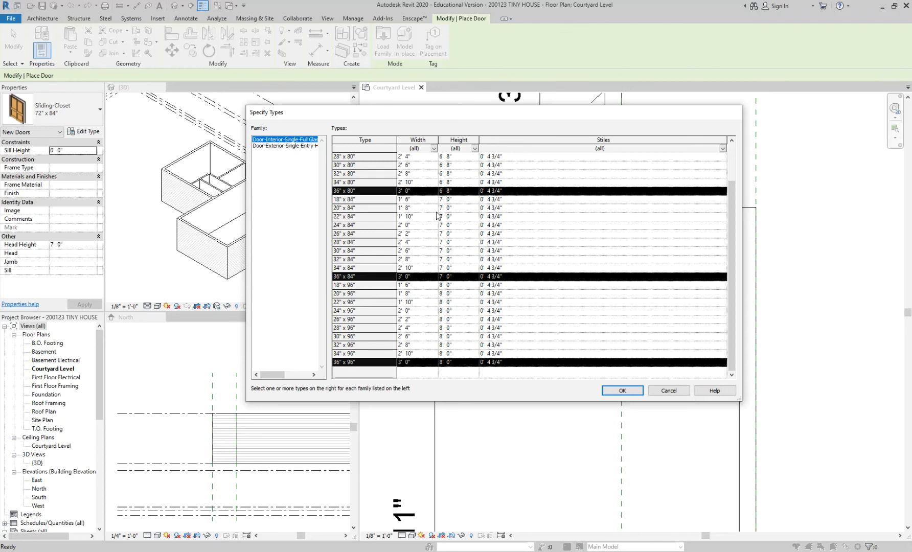
Step: Select the 36" x 80", 36" x 84" and 36" x 96" types for the exterior half-glass entry door and load both families
{"action": "left_click", "coordinate": [294, 147]}
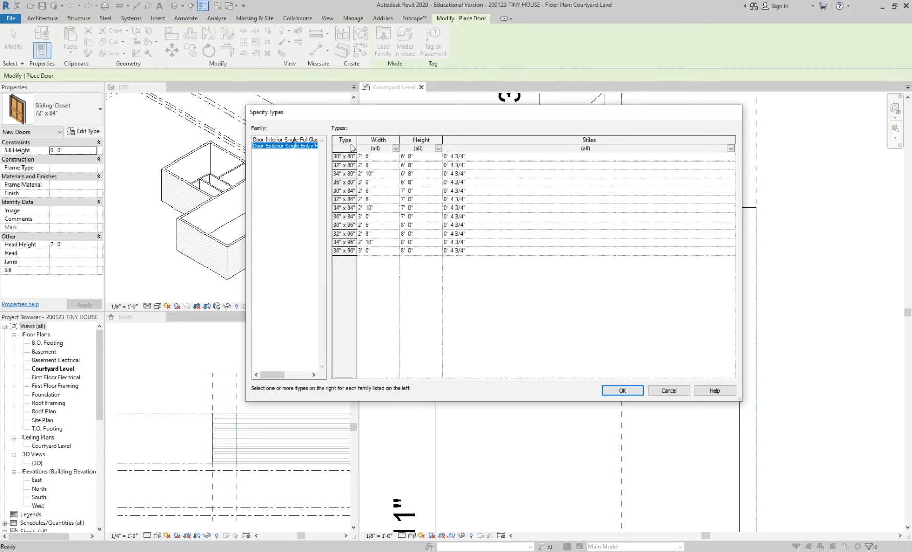
{"action": "left_click_drag", "start_coordinate": [356, 139], "coordinate": [399, 139]}
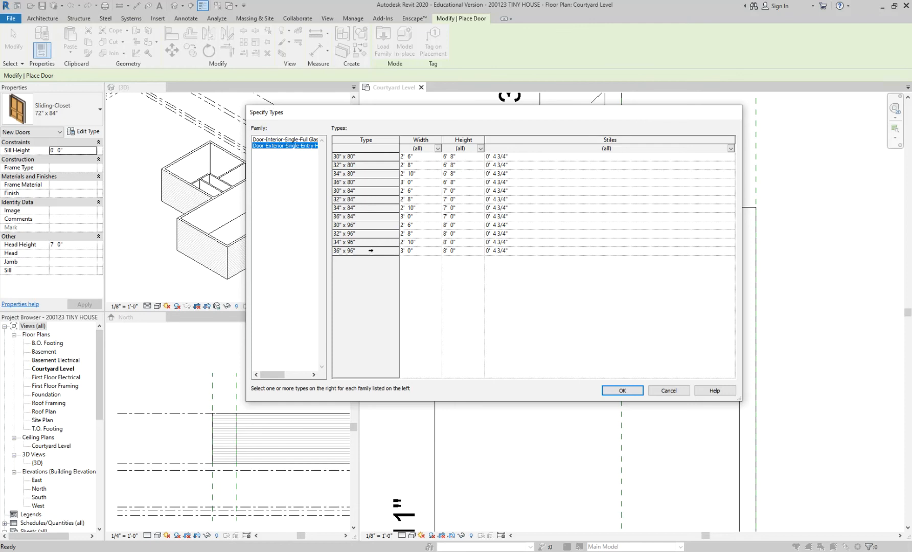
{"action": "left_click", "coordinate": [371, 251]}
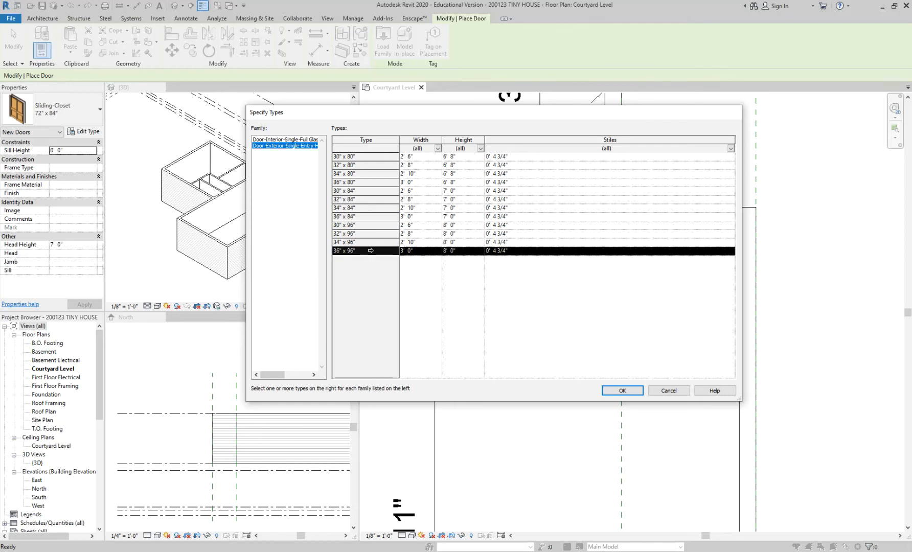
{"action": "left_click", "coordinate": [366, 217], "text": "ctrl"}
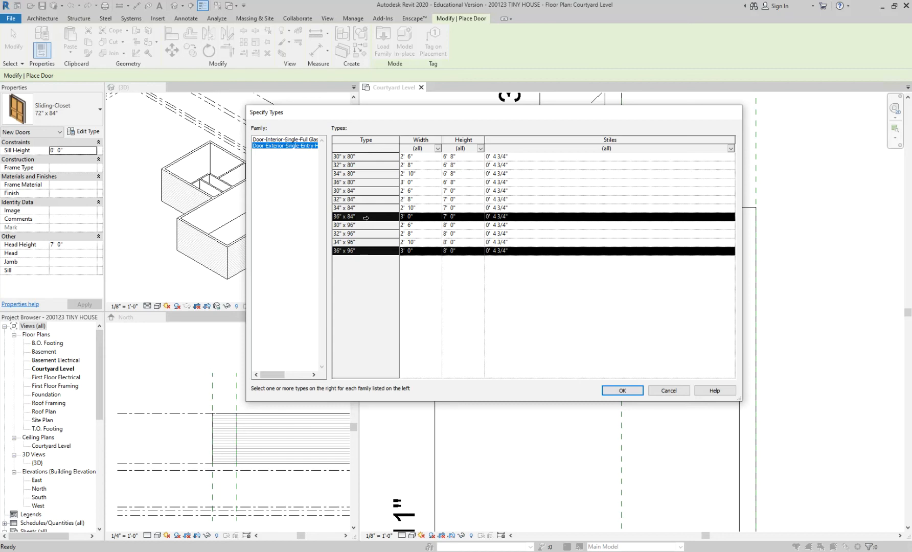
{"action": "left_click", "coordinate": [373, 182], "text": "ctrl"}
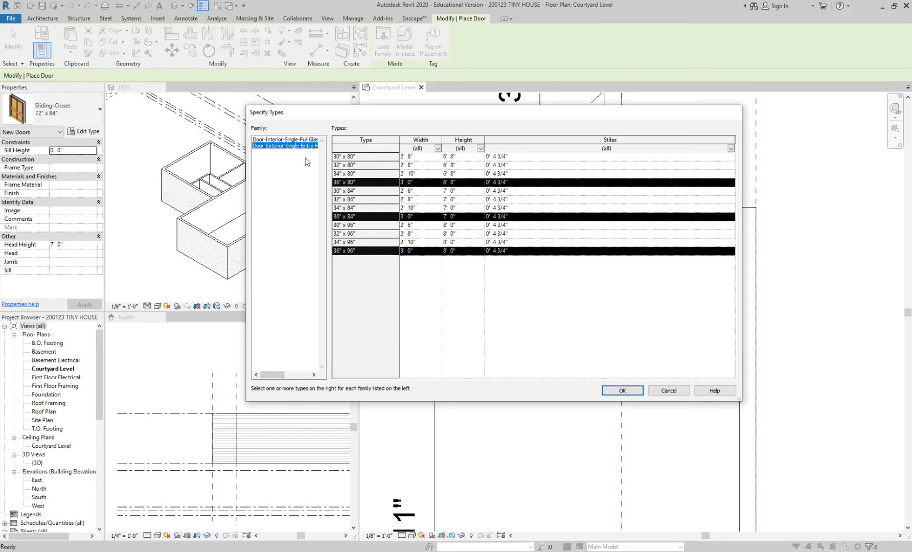
{"action": "left_click", "coordinate": [295, 140]}
{"action": "left_click", "coordinate": [294, 146]}
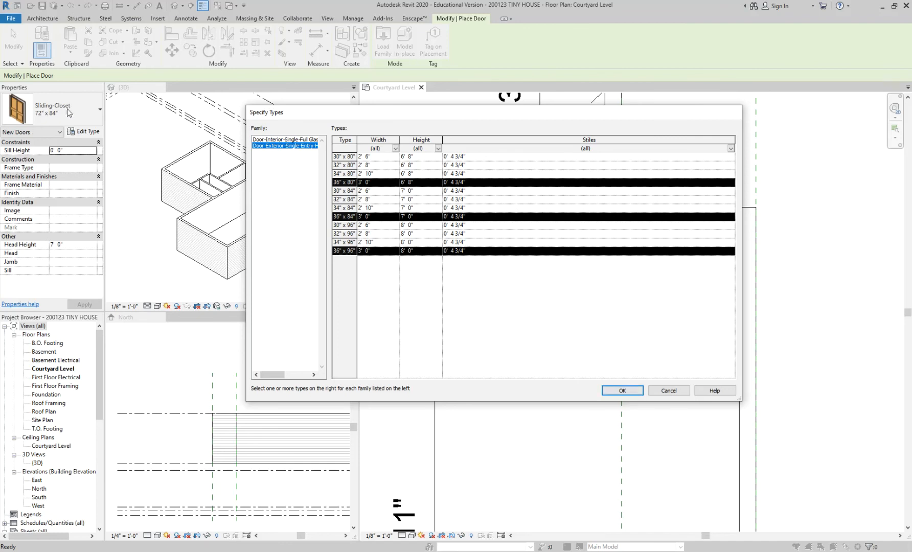
{"action": "left_click", "coordinate": [621, 391]}
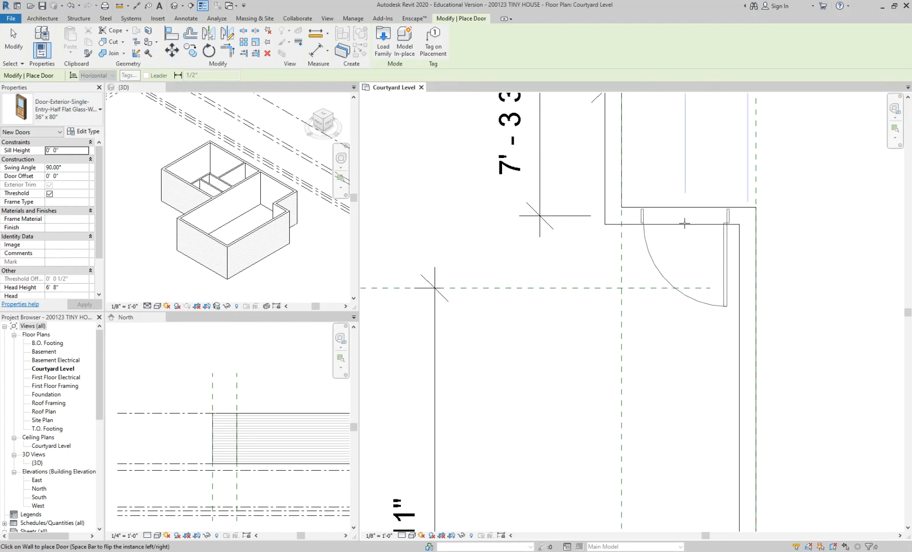
Step: Place the 36" x 80" exterior half-glass door in the short porch wall, swinging into the greatroom and hinged beside the long outer wall
{"action": "scroll", "coordinate": [682, 224], "scroll_direction": "down", "scroll_amount": 2}
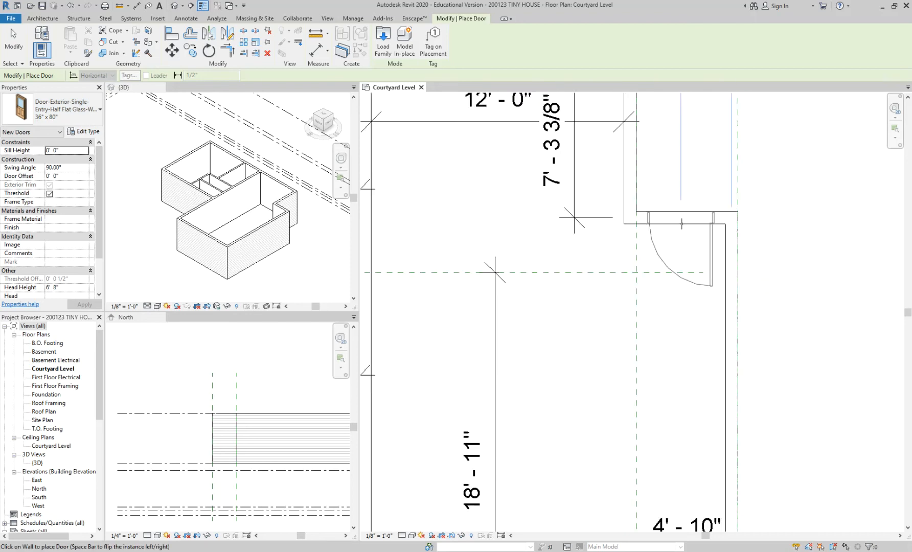
{"action": "left_click", "coordinate": [682, 223]}
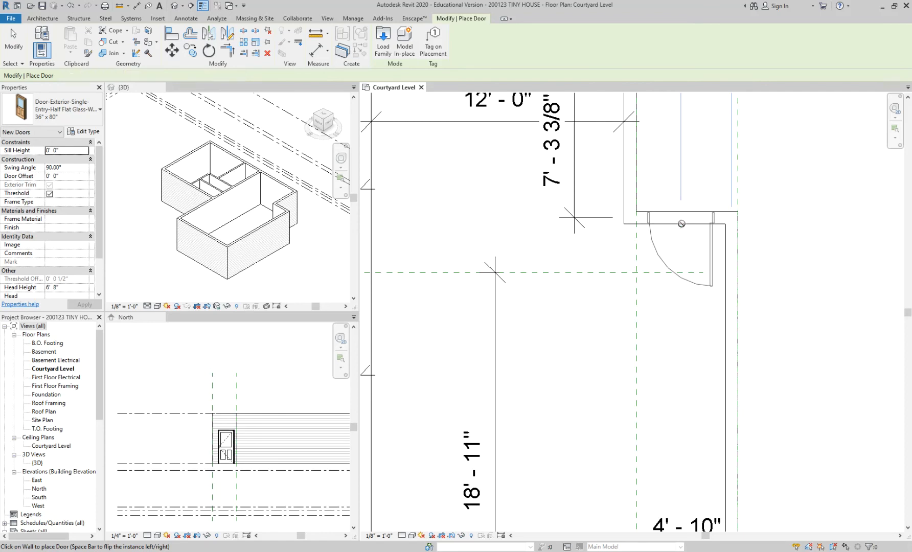
{"action": "key", "text": "Escape"}
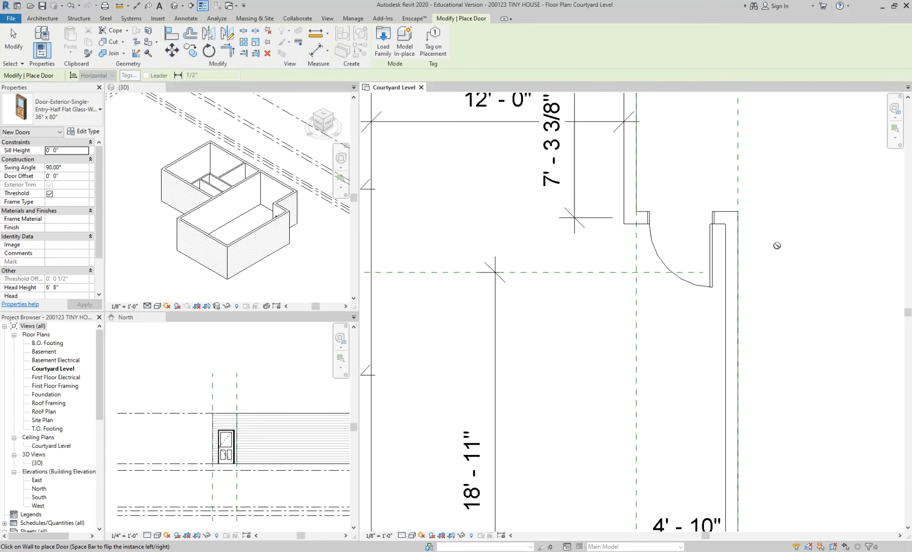
{"action": "key", "text": "Escape"}
{"action": "scroll", "coordinate": [723, 238], "scroll_direction": "up", "scroll_amount": 3}
{"action": "scroll", "coordinate": [651, 353], "scroll_direction": "down", "scroll_amount": 3}
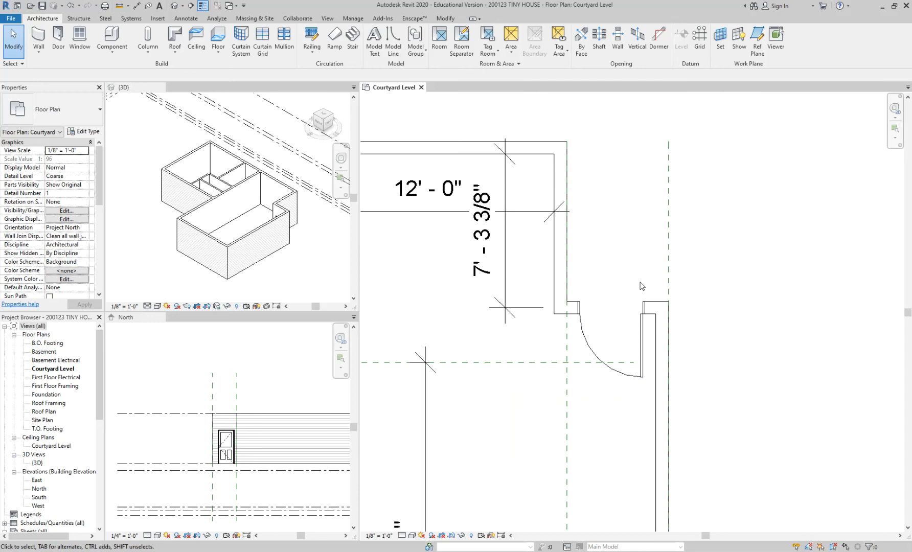
{"action": "left_click", "coordinate": [643, 321]}
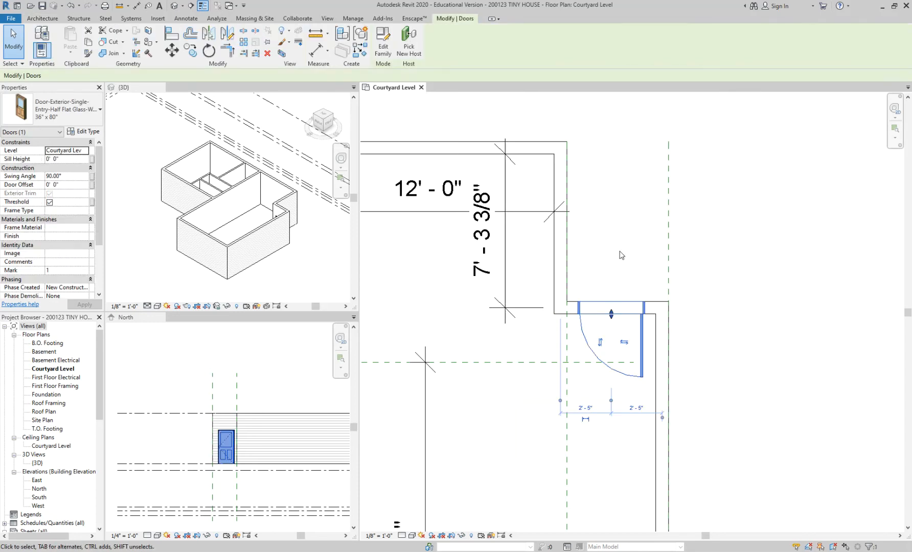
{"action": "key", "text": "Escape"}
{"action": "scroll", "coordinate": [650, 340], "scroll_direction": "up", "scroll_amount": 2}
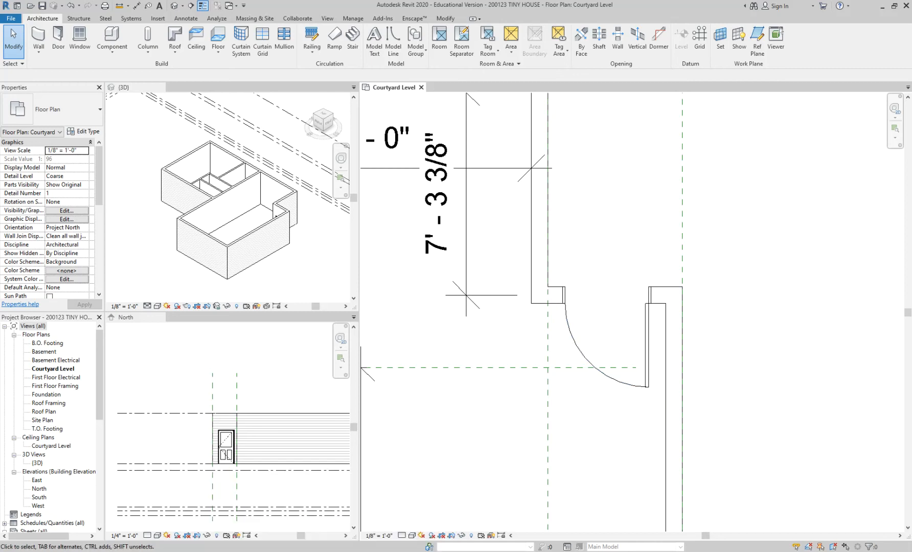
Step: Check the entry door's position and swing on the enlarged 61custom casita floor plan in the browser, and return to Revit
{"action": "left_click", "coordinate": [297, 534]}
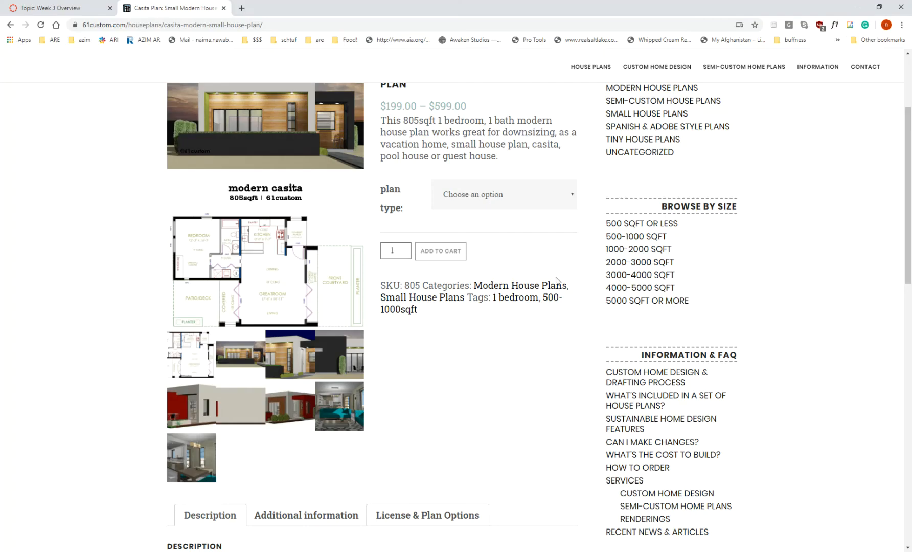
{"action": "left_click", "coordinate": [232, 284]}
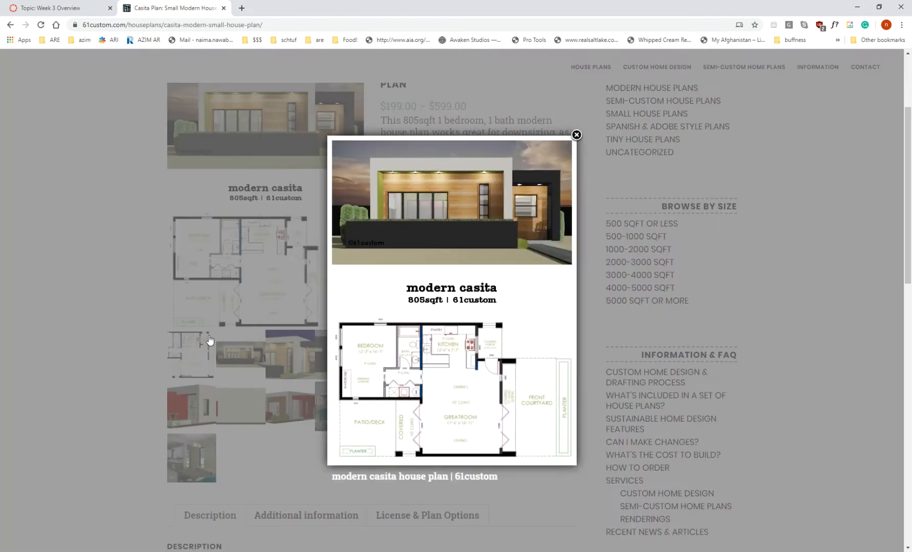
{"action": "left_click", "coordinate": [192, 358]}
{"action": "left_click", "coordinate": [190, 356]}
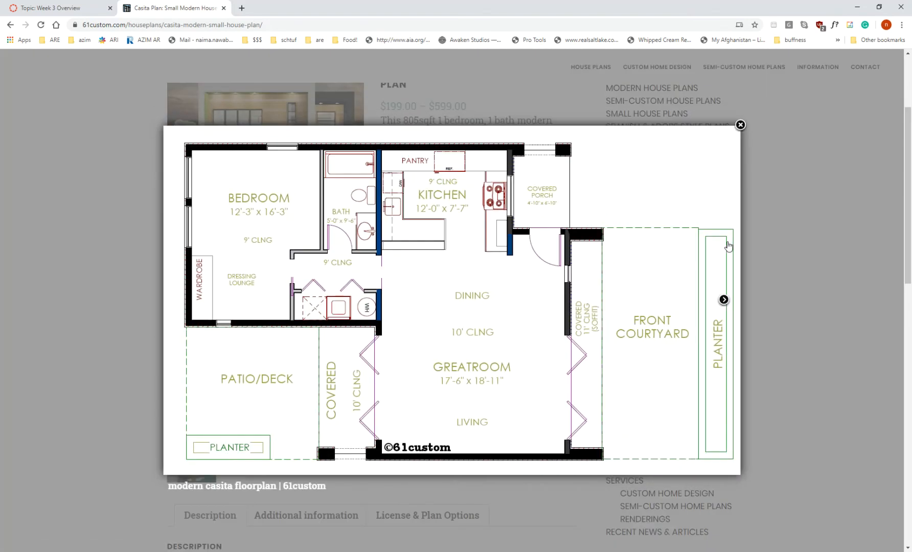
{"action": "left_click", "coordinate": [857, 7]}
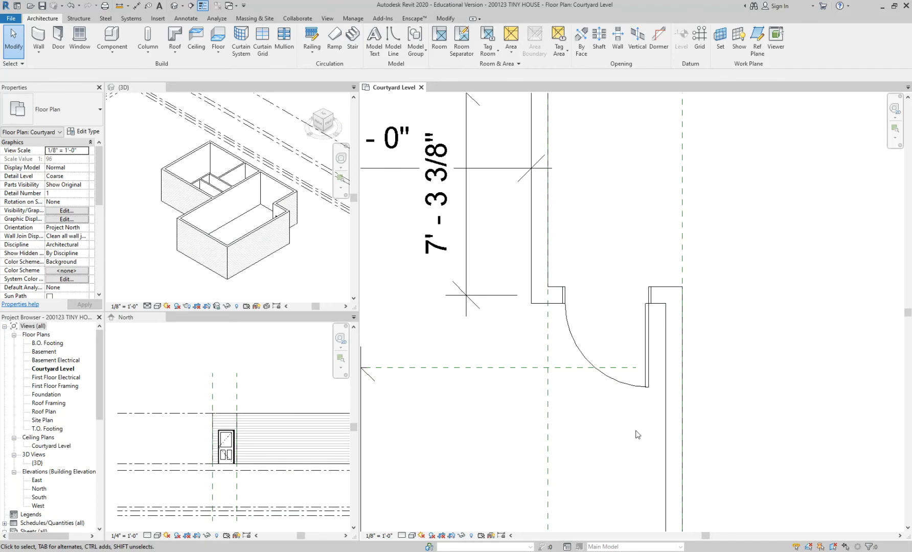
Step: Review the loaded sizes available for the placed entry door without changing its type
{"action": "left_click", "coordinate": [644, 387]}
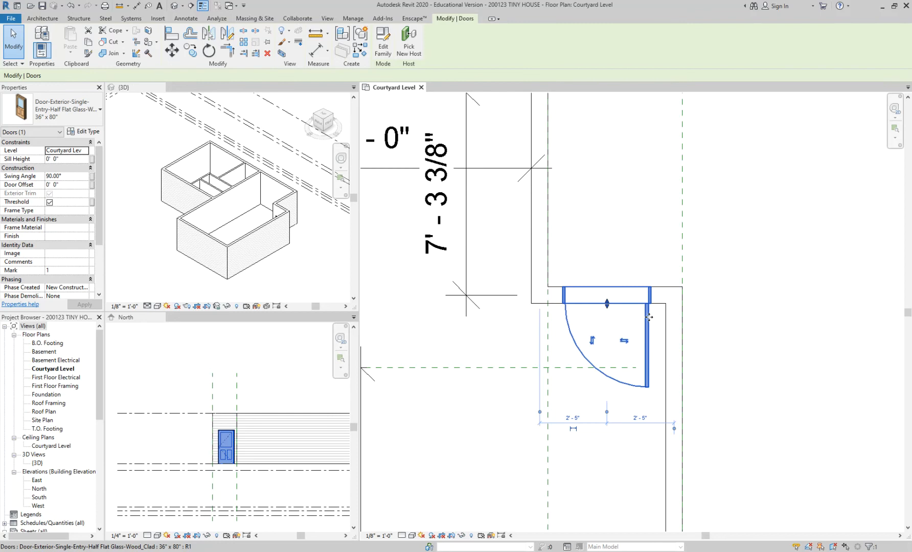
{"action": "left_click", "coordinate": [61, 110]}
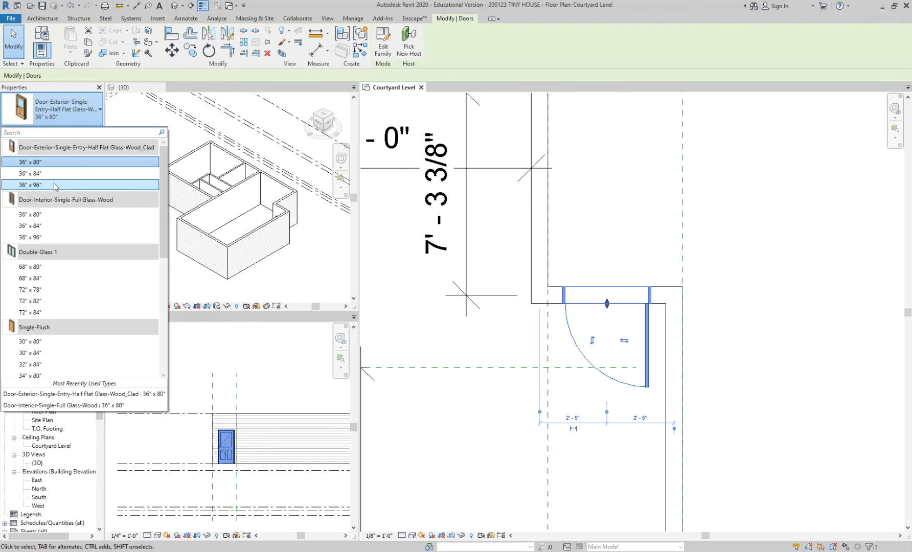
{"action": "mouse_move", "coordinate": [54, 185]}
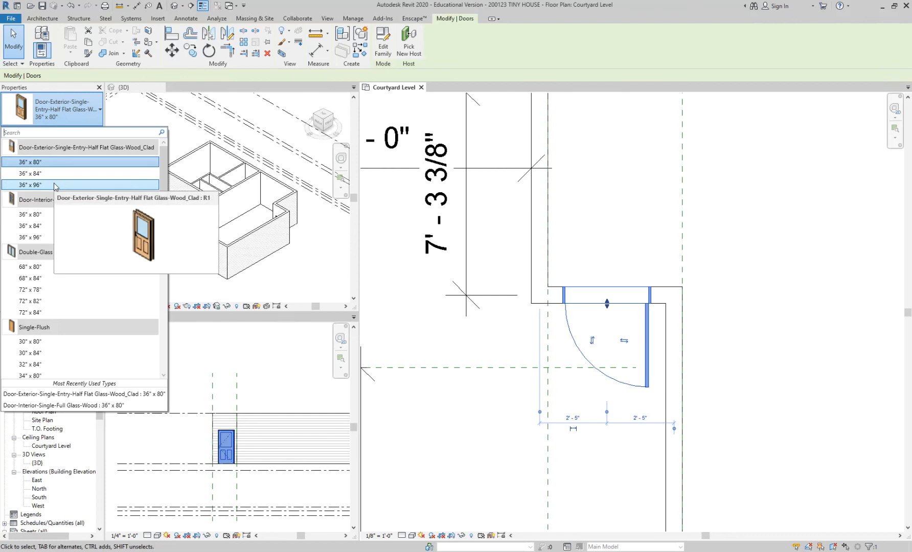
{"action": "left_click", "coordinate": [634, 200]}
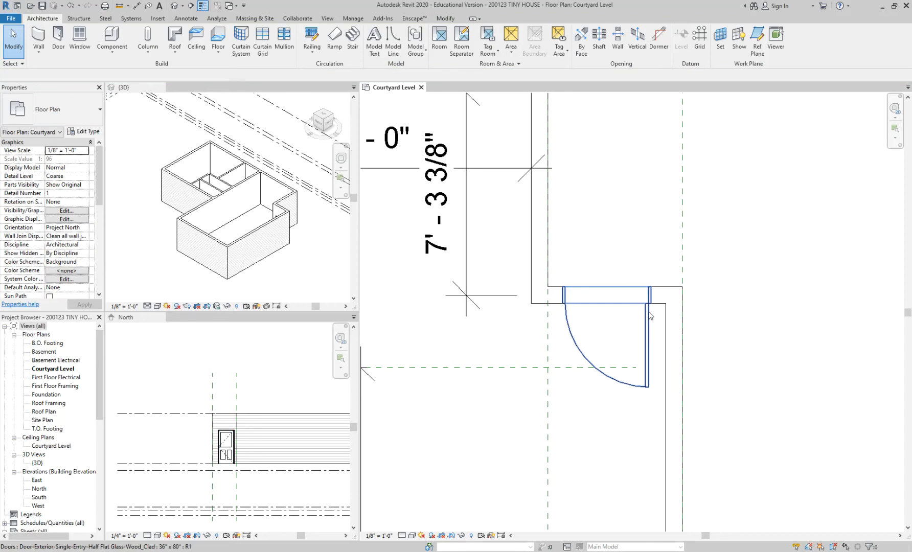
Step: Cycle the entry door through its facing and hand flips, ending with it swinging inward beside the long outer wall
{"action": "left_click", "coordinate": [649, 309]}
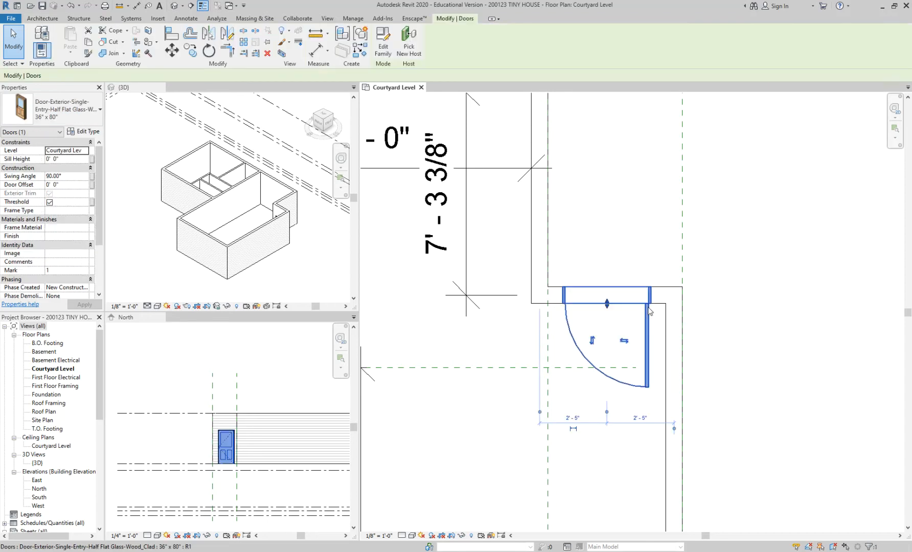
{"action": "key", "text": "space"}
{"action": "key", "text": "space"}
{"action": "key", "text": "space"}
{"action": "key", "text": "space"}
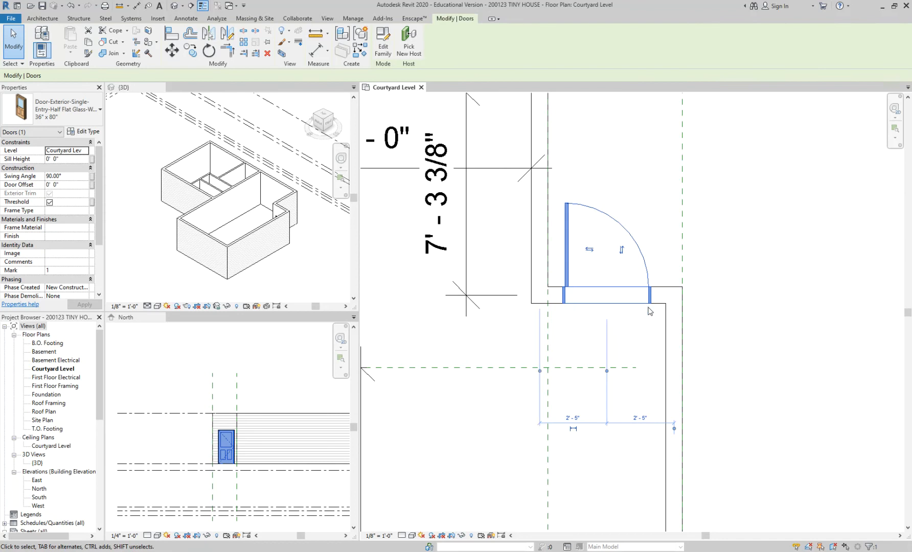
{"action": "key", "text": "space"}
{"action": "key", "text": "space"}
{"action": "key", "text": "space"}
{"action": "key", "text": "space"}
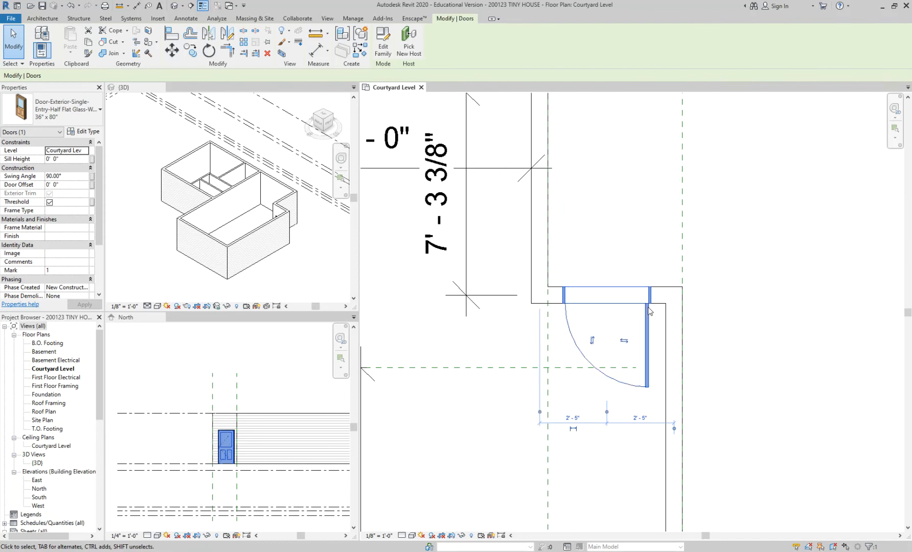
{"action": "left_click", "coordinate": [624, 340]}
{"action": "left_click", "coordinate": [589, 341]}
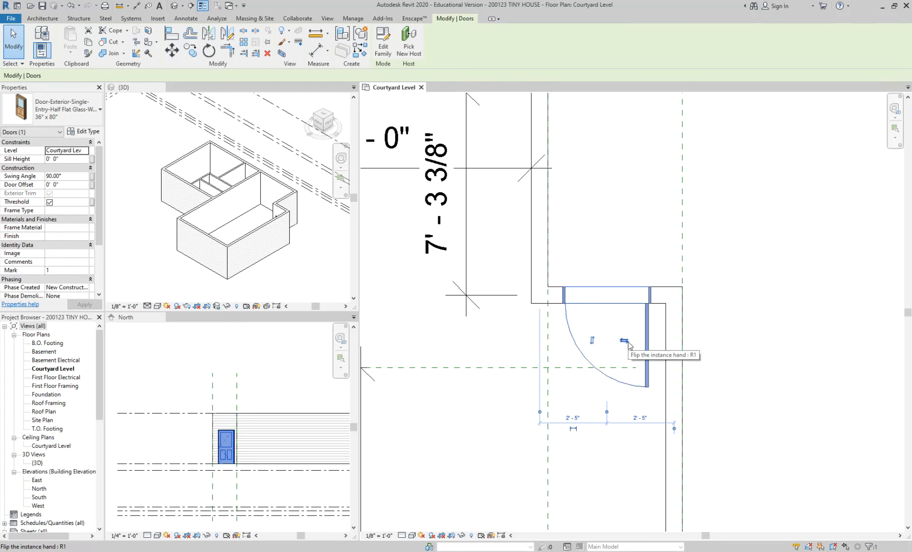
Step: Dimension from the porch side wall's outer face through the entry door's centre to the long wall's outer face, and constrain both segments equal
{"action": "scroll", "coordinate": [726, 335], "scroll_direction": "up", "scroll_amount": 3}
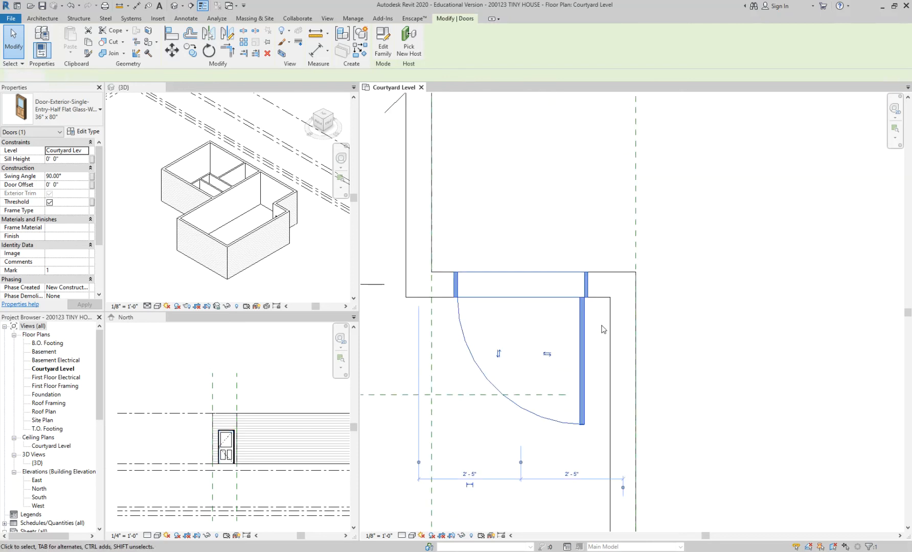
{"action": "left_click", "coordinate": [603, 329]}
{"action": "middle_click_drag", "start_coordinate": [597, 321], "coordinate": [615, 324]}
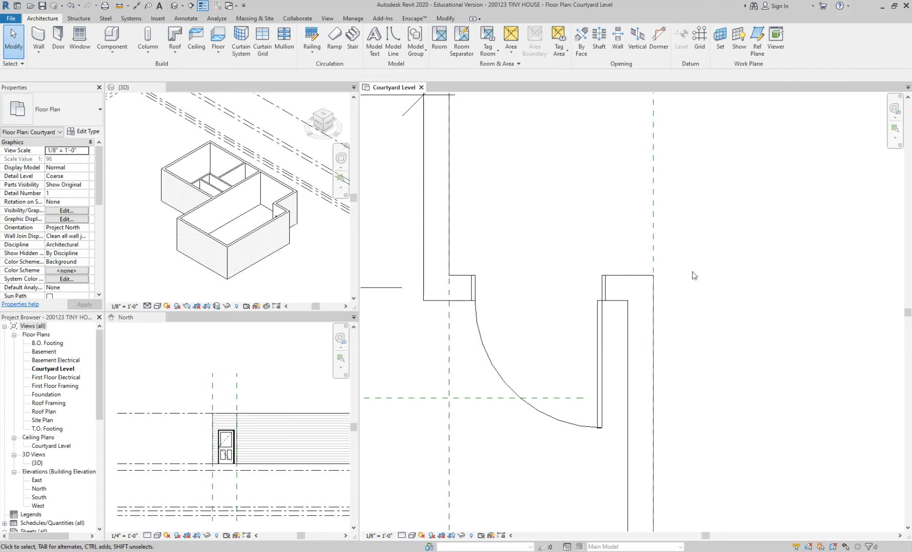
{"action": "key", "text": "d"}
{"action": "key", "text": "i"}
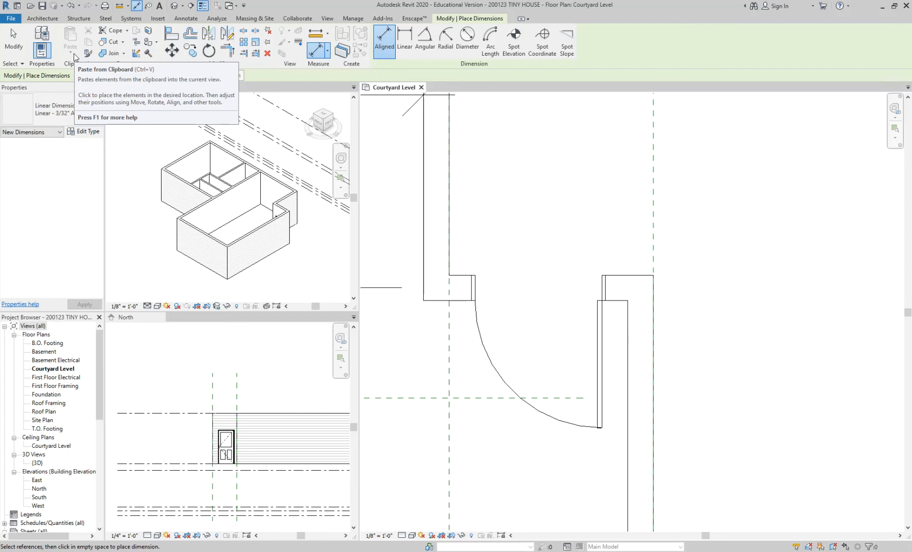
{"action": "left_click", "coordinate": [450, 213]}
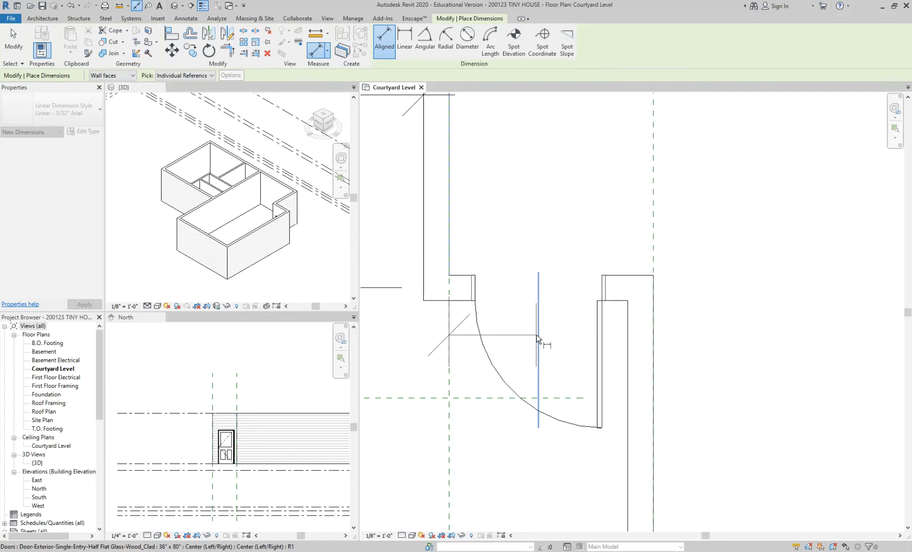
{"action": "left_click", "coordinate": [538, 300]}
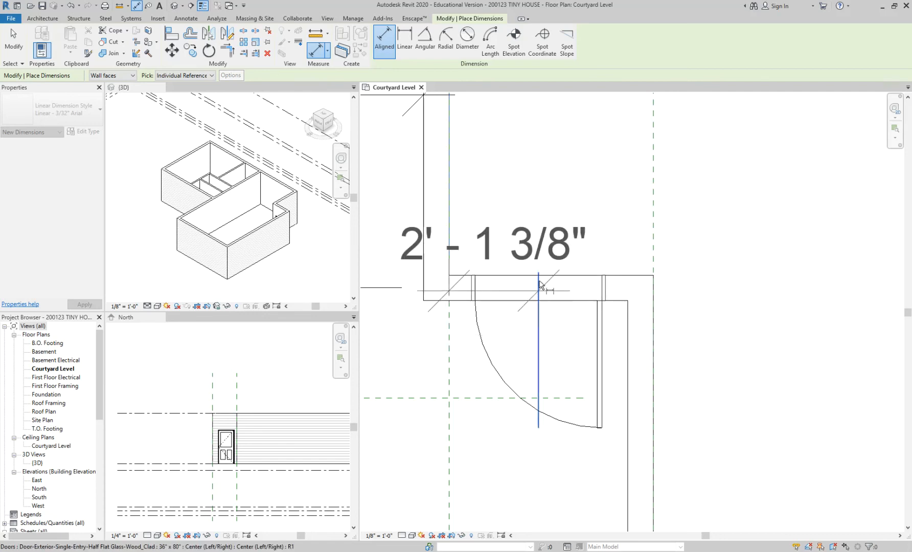
{"action": "left_click", "coordinate": [656, 291]}
{"action": "scroll", "coordinate": [765, 221], "scroll_direction": "down", "scroll_amount": 3}
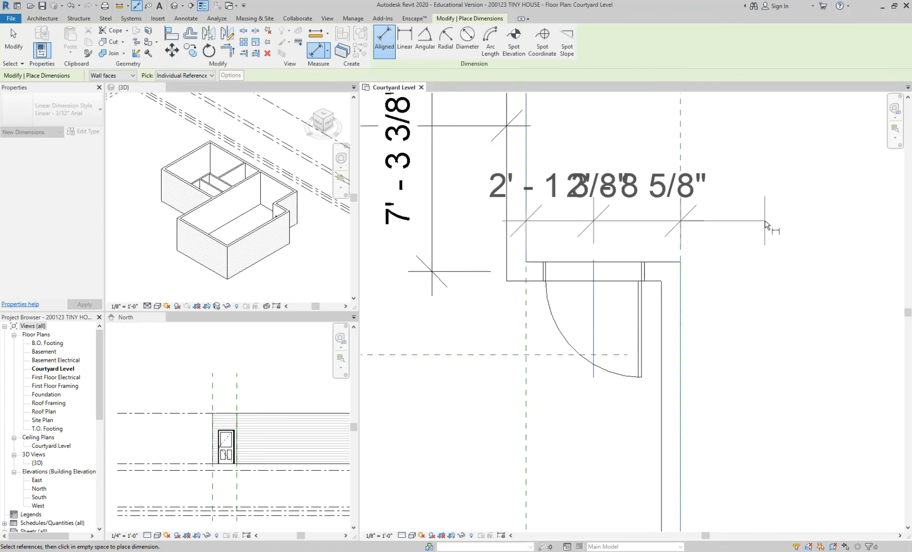
{"action": "left_click", "coordinate": [793, 319]}
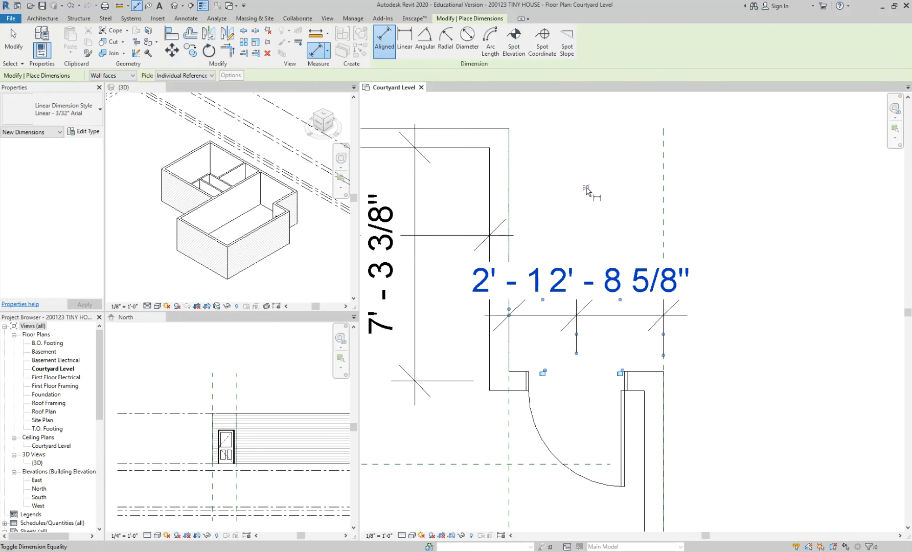
{"action": "left_click", "coordinate": [586, 188]}
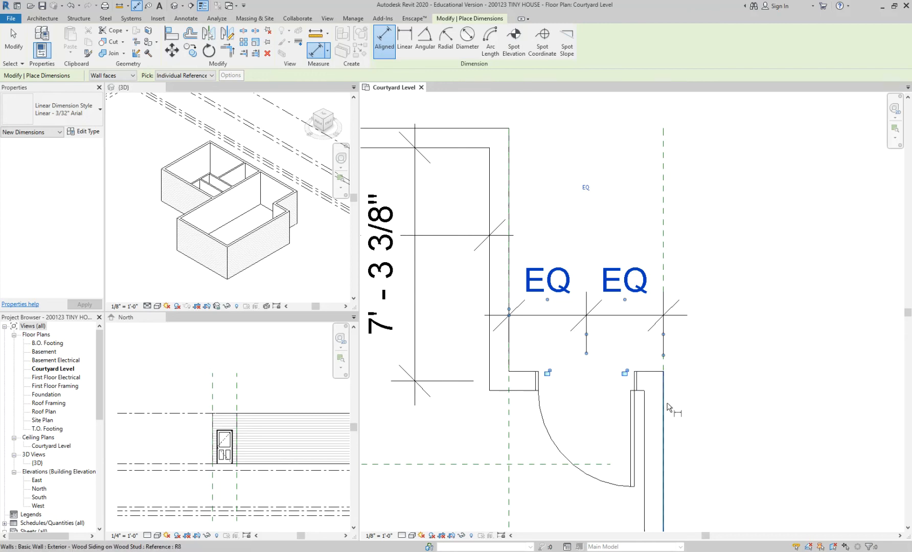
{"action": "key", "text": "Escape"}
{"action": "key", "text": "Escape"}
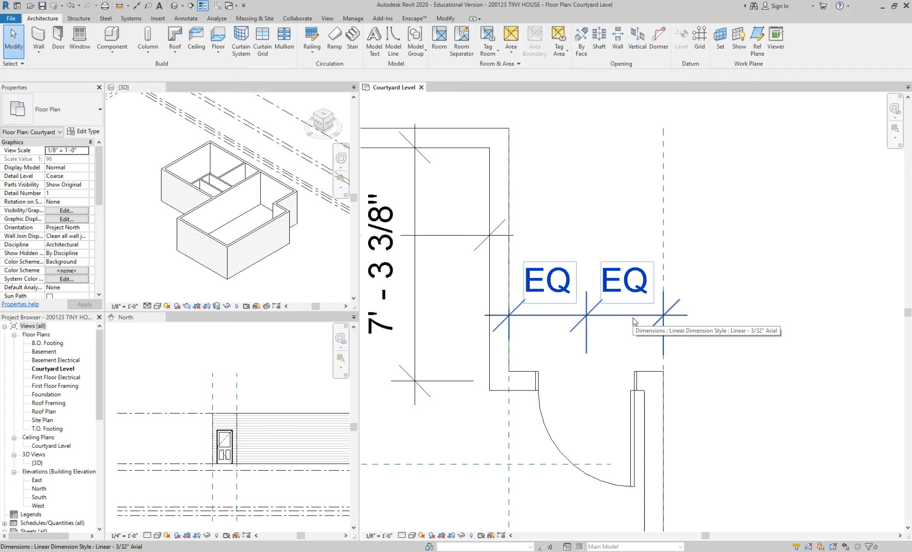
{"action": "left_click", "coordinate": [633, 321]}
{"action": "left_click", "coordinate": [733, 340]}
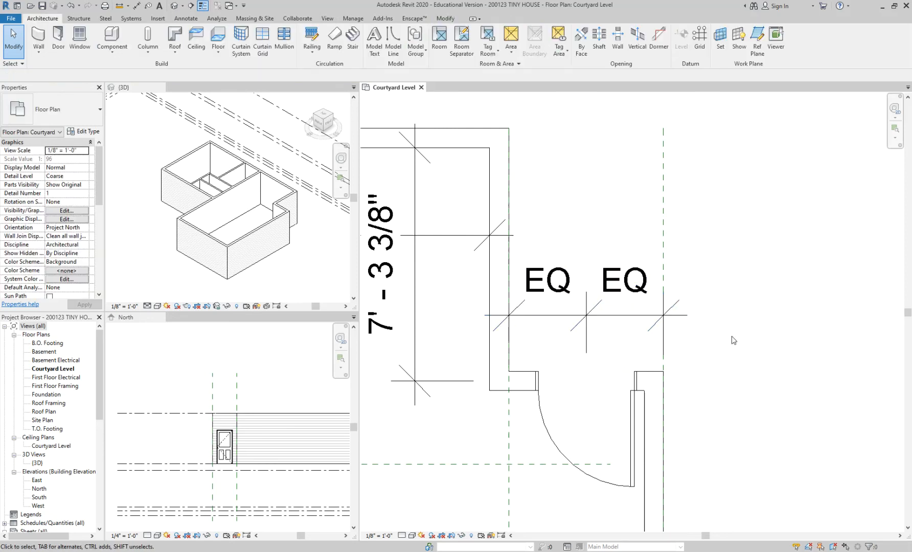
Step: Dimension the gap between the entry door's hinge-side opening edge and the inner face of the long outer wall
{"action": "scroll", "coordinate": [614, 356], "scroll_direction": "up", "scroll_amount": 2}
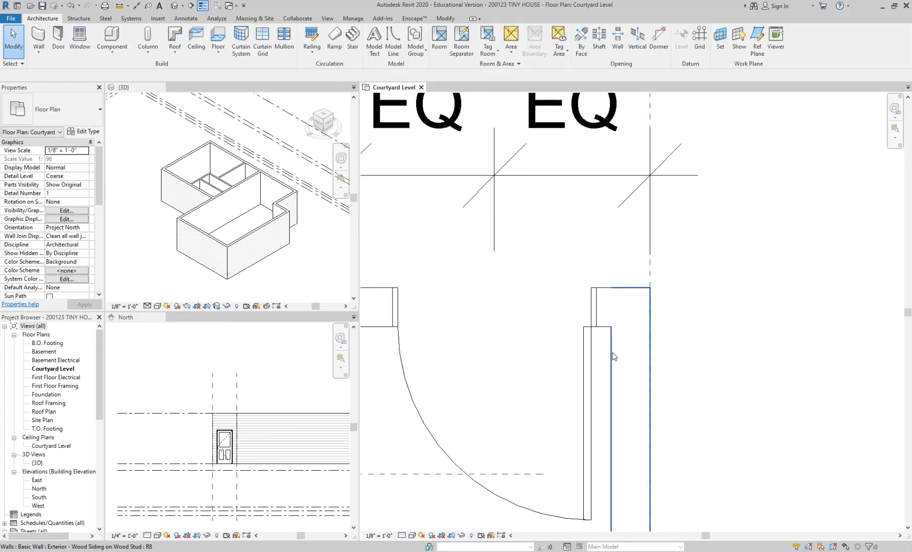
{"action": "scroll", "coordinate": [614, 356], "scroll_direction": "down", "scroll_amount": 1}
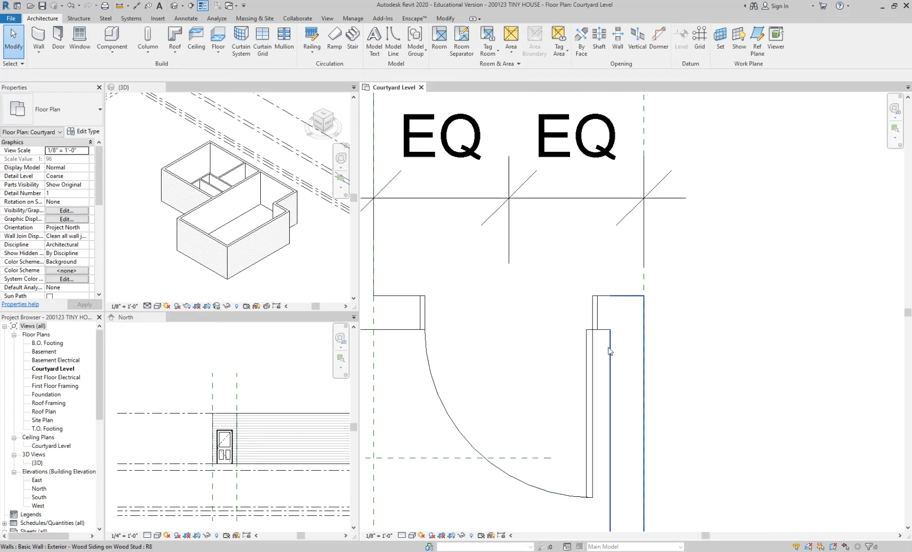
{"action": "scroll", "coordinate": [609, 350], "scroll_direction": "up", "scroll_amount": 2}
{"action": "key", "text": "i"}
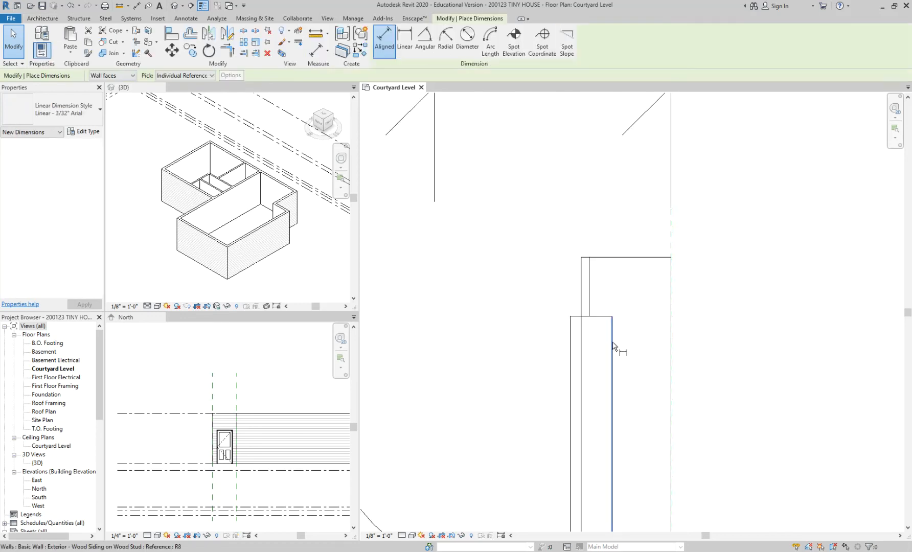
{"action": "left_click", "coordinate": [581, 298]}
{"action": "scroll", "coordinate": [584, 298], "scroll_direction": "down", "scroll_amount": 1}
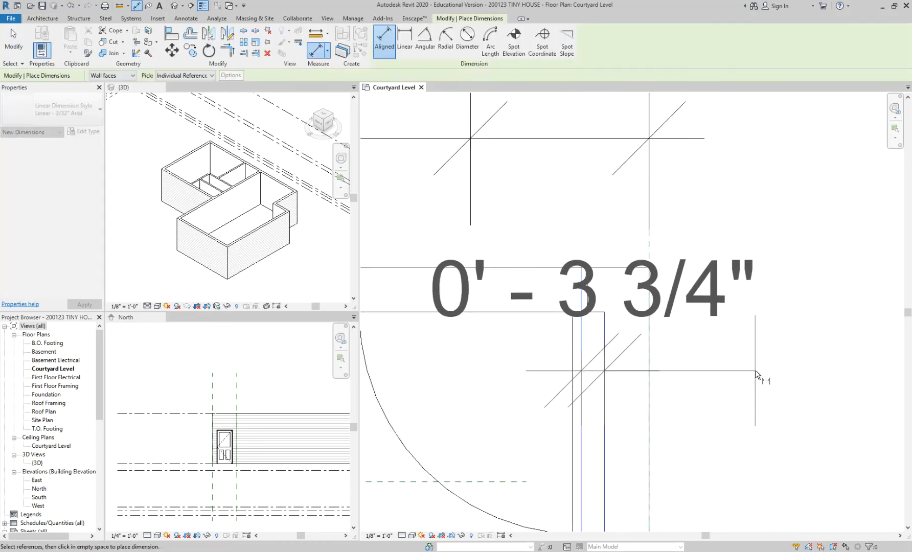
{"action": "scroll", "coordinate": [756, 372], "scroll_direction": "down", "scroll_amount": 2}
{"action": "left_click", "coordinate": [813, 365]}
{"action": "key", "text": "Escape"}
{"action": "key", "text": "Escape"}
Step: Set the gap between the entry door's hinge-side edge and the long wall to 0' 4", removing the conflicting equality constraint
{"action": "middle_click_drag", "start_coordinate": [814, 360], "coordinate": [735, 235]}
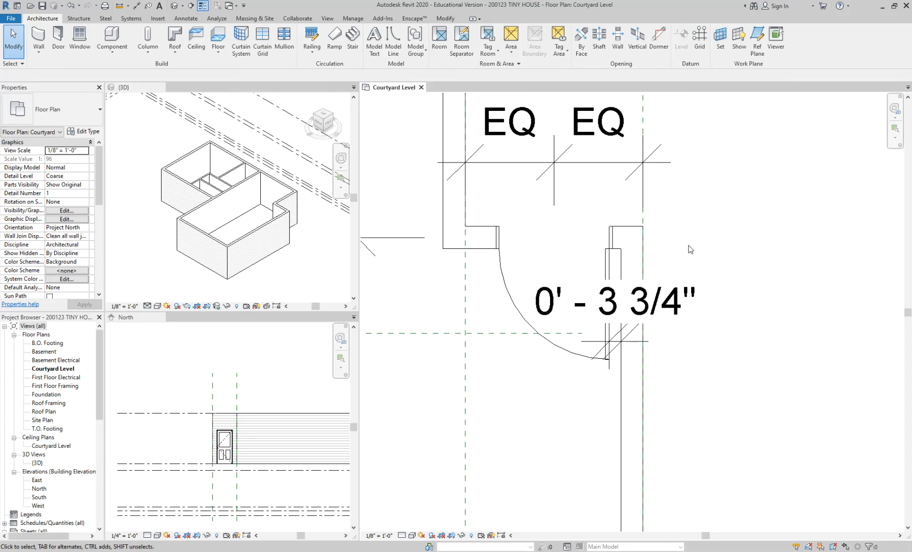
{"action": "middle_click_drag", "start_coordinate": [690, 249], "coordinate": [666, 273]}
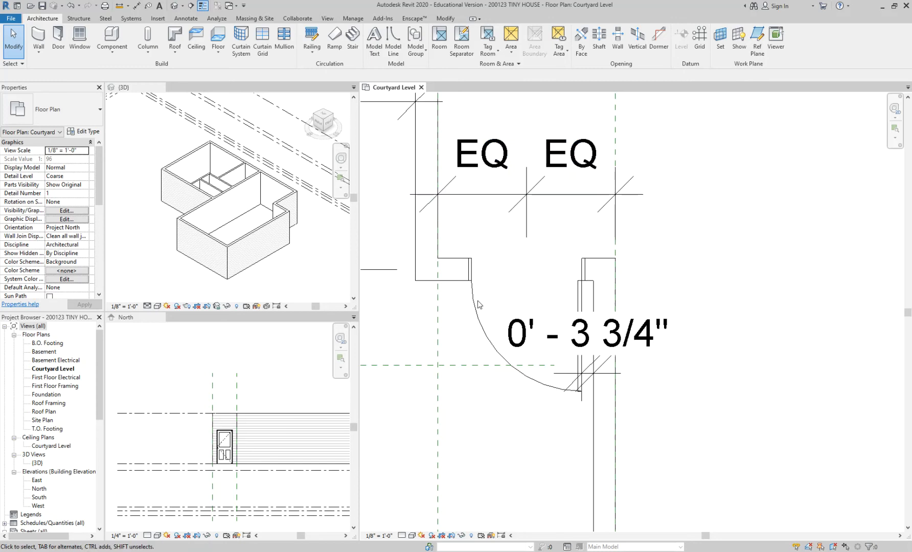
{"action": "left_click", "coordinate": [581, 307]}
{"action": "scroll", "coordinate": [571, 391], "scroll_direction": "up", "scroll_amount": 1}
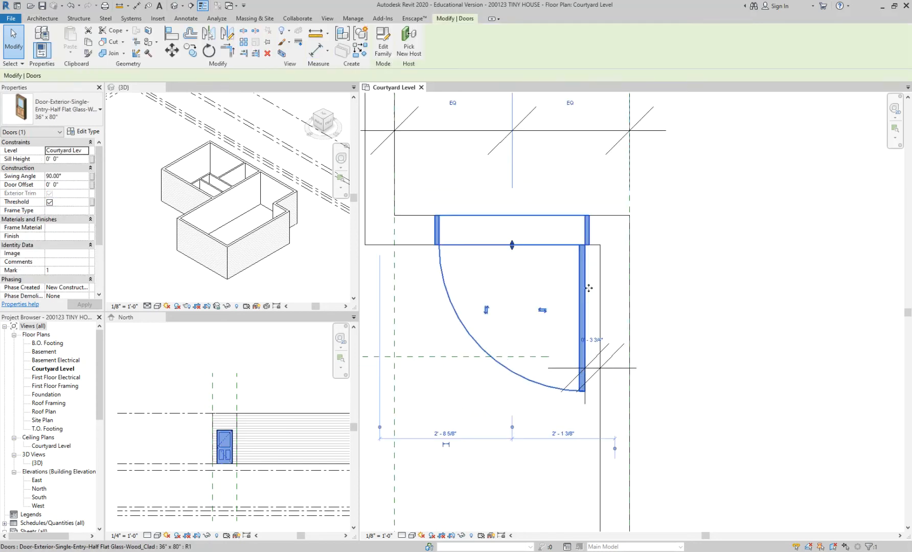
{"action": "scroll", "coordinate": [598, 379], "scroll_direction": "up", "scroll_amount": 1}
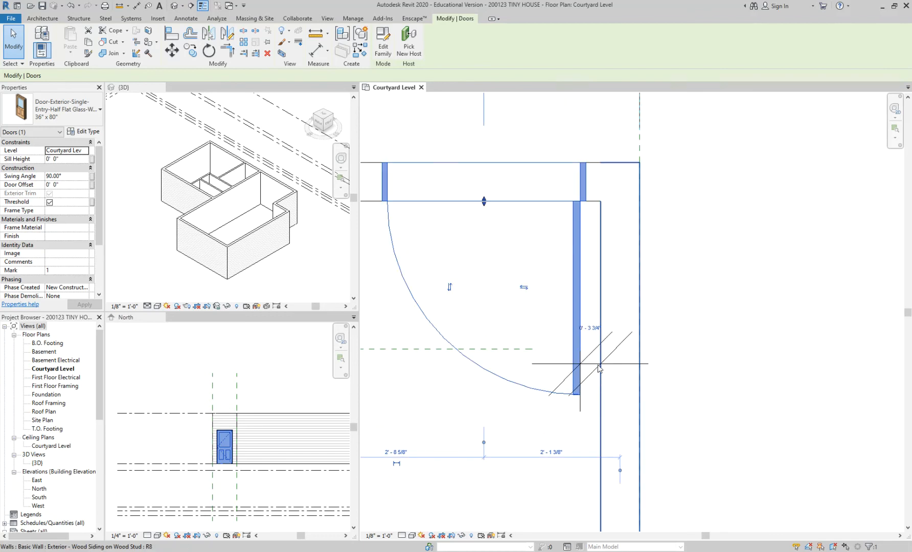
{"action": "left_click", "coordinate": [591, 325]}
{"action": "type", "text": "0 4"}
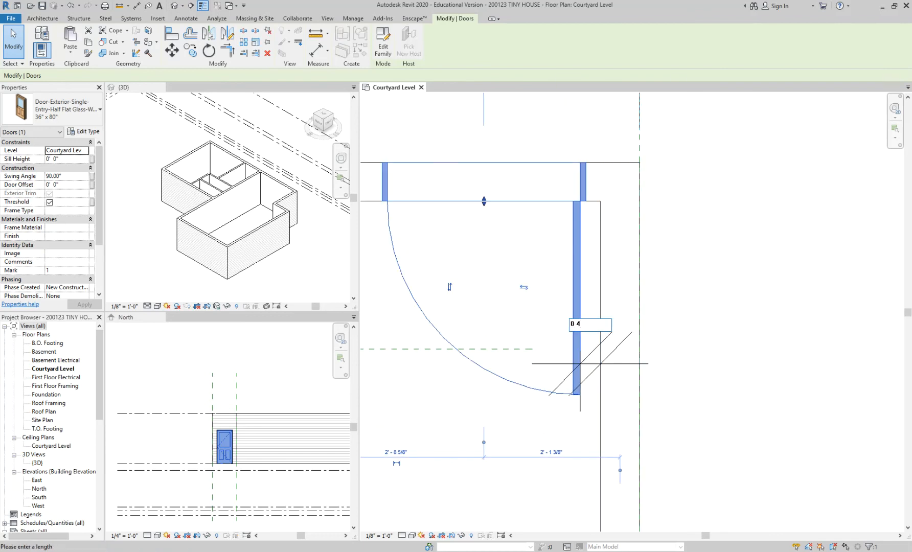
{"action": "key", "text": "Return"}
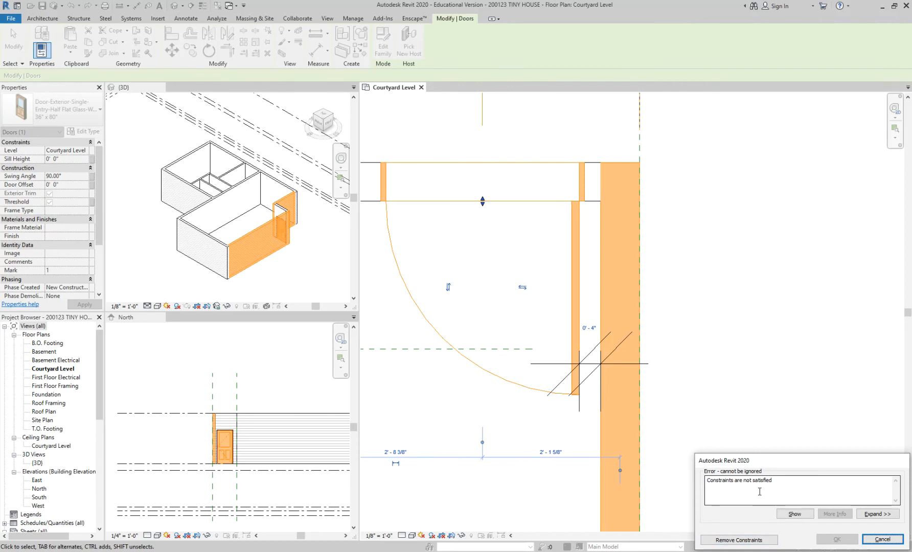
{"action": "left_click", "coordinate": [738, 540]}
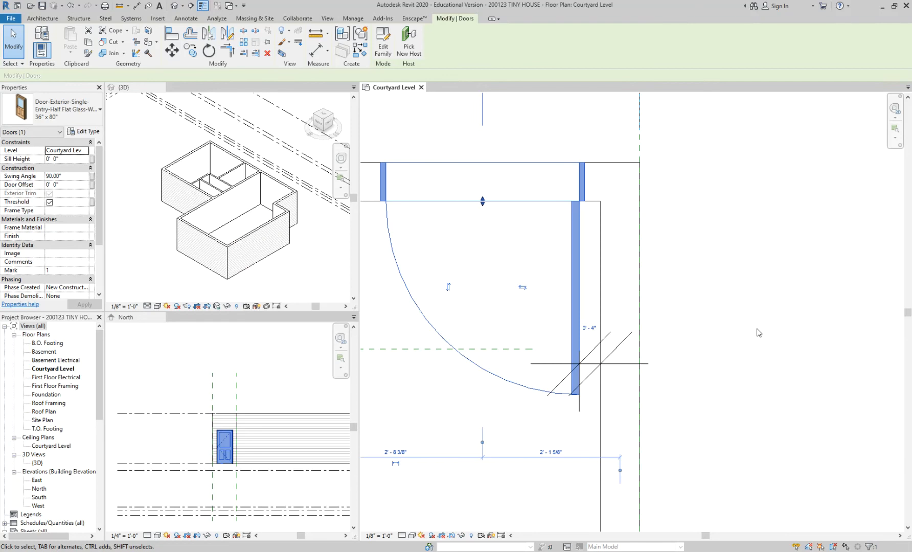
{"action": "scroll", "coordinate": [759, 333], "scroll_direction": "down", "scroll_amount": 2}
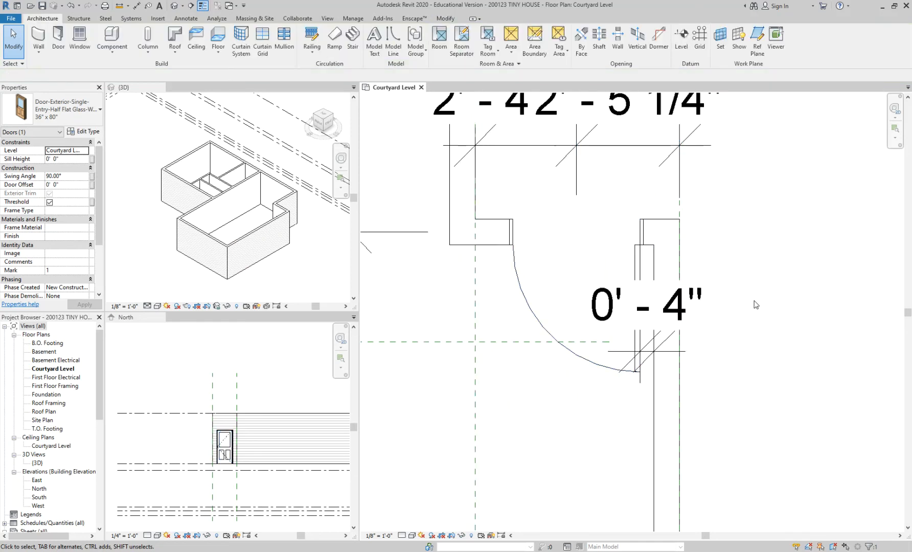
{"action": "key", "text": "Escape"}
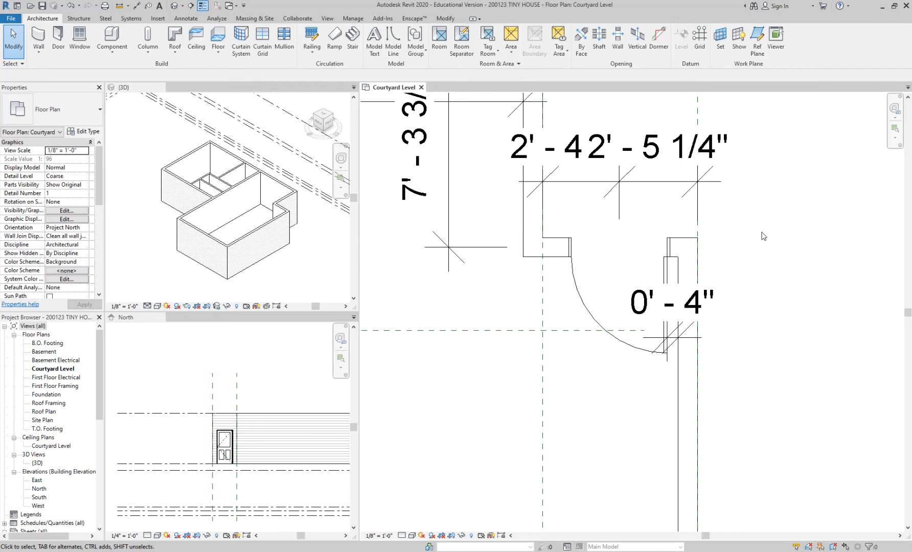
Step: Delete the door-to-wall gap dimension and the two-segment dimension above the entry door, keeping the door in place
{"action": "left_click", "coordinate": [643, 306]}
{"action": "key", "text": "Delete"}
{"action": "left_click", "coordinate": [651, 227]}
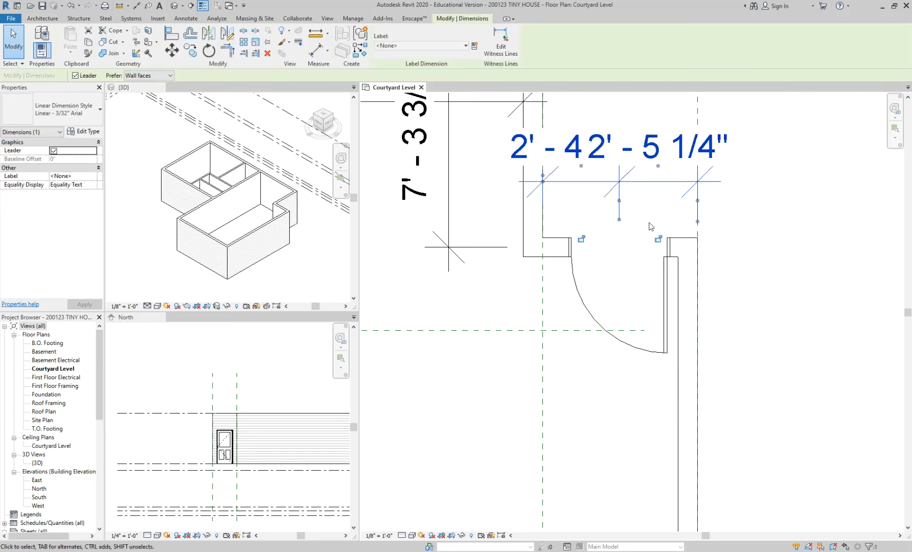
{"action": "scroll", "coordinate": [650, 227], "scroll_direction": "down", "scroll_amount": 3}
{"action": "left_click", "coordinate": [588, 214]}
{"action": "scroll", "coordinate": [571, 264], "scroll_direction": "up", "scroll_amount": 1}
{"action": "scroll", "coordinate": [579, 220], "scroll_direction": "down", "scroll_amount": 3}
{"action": "scroll", "coordinate": [611, 254], "scroll_direction": "up", "scroll_amount": 5}
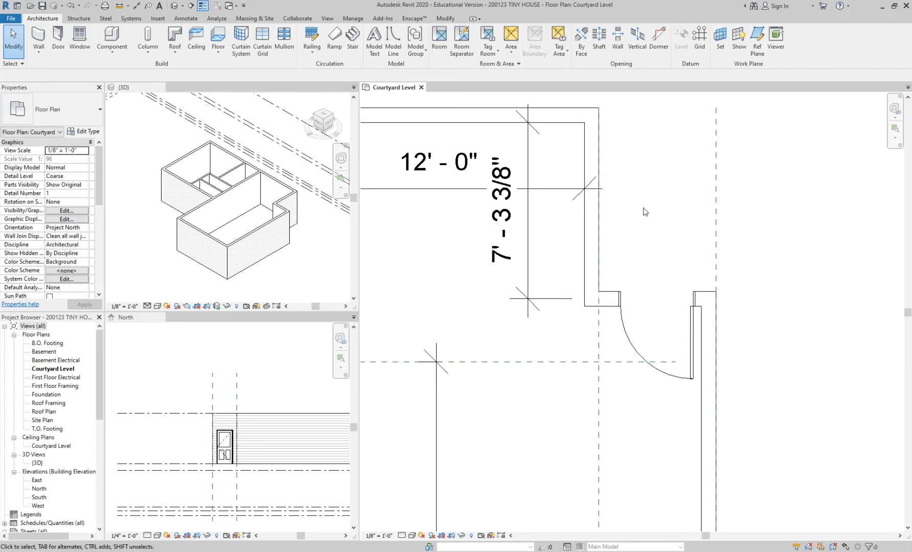
Step: Draw a vertical reference plane through the 9'-6" long room, from its lower wall up past the upper exterior wall
{"action": "scroll", "coordinate": [657, 199], "scroll_direction": "down", "scroll_amount": 3}
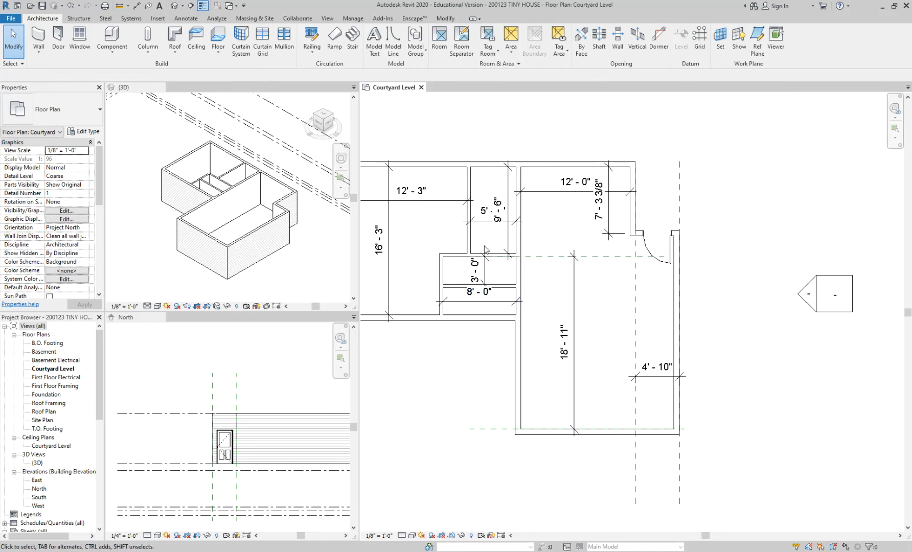
{"action": "scroll", "coordinate": [486, 249], "scroll_direction": "up", "scroll_amount": 3}
{"action": "scroll", "coordinate": [507, 228], "scroll_direction": "down", "scroll_amount": 2}
{"action": "scroll", "coordinate": [556, 320], "scroll_direction": "up", "scroll_amount": 3}
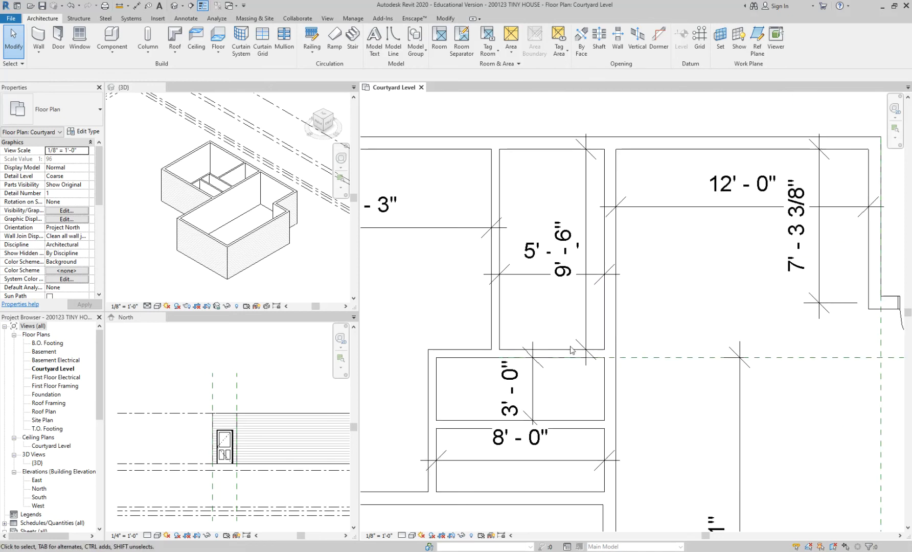
{"action": "middle_click_drag", "start_coordinate": [558, 330], "coordinate": [543, 383]}
{"action": "key", "text": "r"}
{"action": "key", "text": "p"}
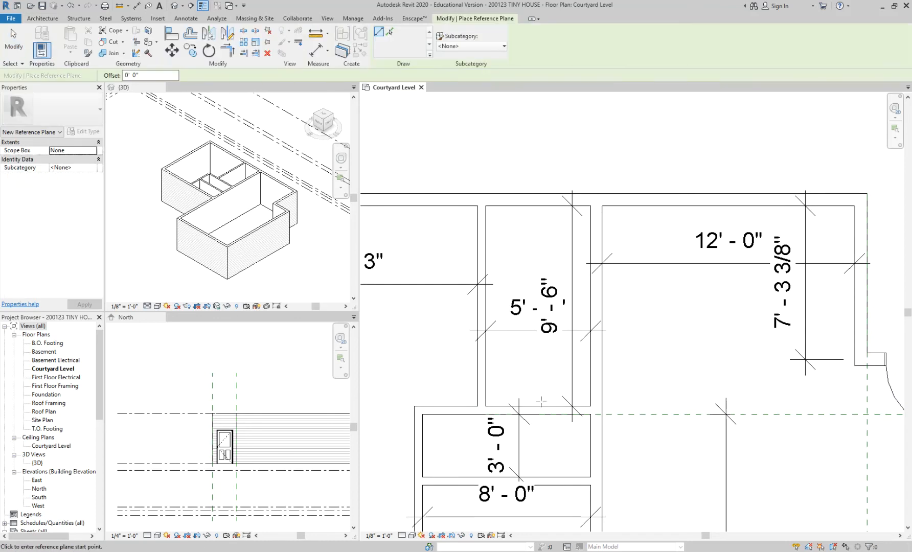
{"action": "left_click", "coordinate": [542, 406]}
{"action": "left_click", "coordinate": [541, 126]}
{"action": "key", "text": "Escape"}
{"action": "key", "text": "Escape"}
Step: Dimension between the new vertical reference plane and the face of the room's wall on the greatroom side
{"action": "middle_click_drag", "start_coordinate": [539, 239], "coordinate": [455, 145]}
{"action": "scroll", "coordinate": [456, 290], "scroll_direction": "up", "scroll_amount": 1}
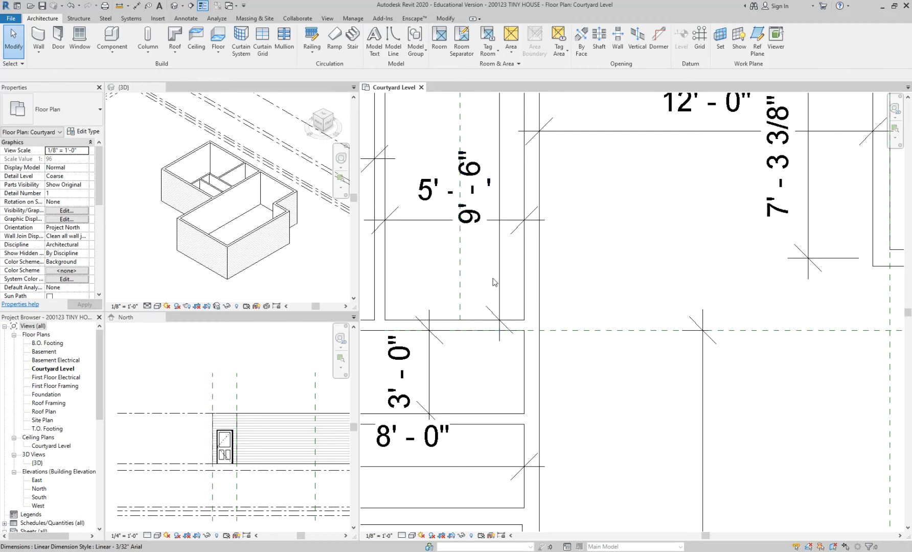
{"action": "scroll", "coordinate": [495, 281], "scroll_direction": "down", "scroll_amount": 1}
{"action": "middle_click_drag", "start_coordinate": [492, 278], "coordinate": [541, 317]}
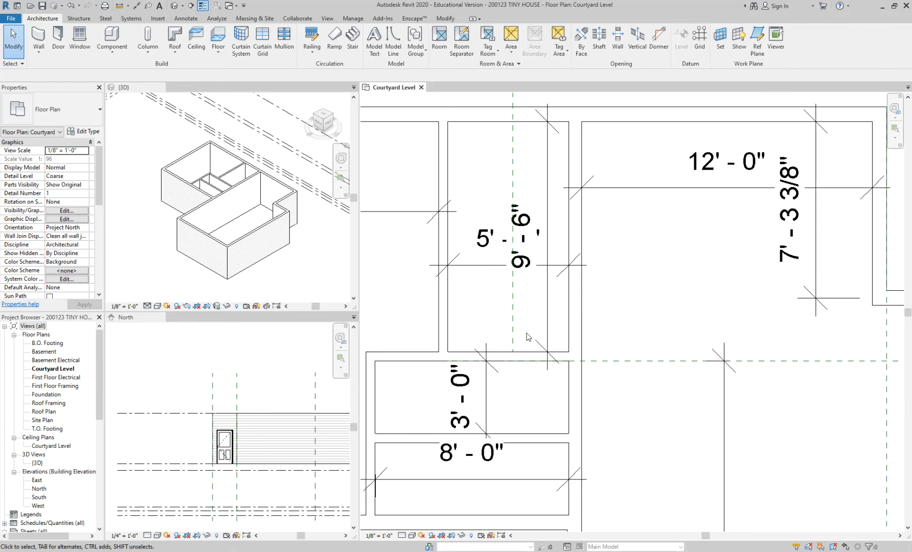
{"action": "scroll", "coordinate": [515, 276], "scroll_direction": "up", "scroll_amount": 2}
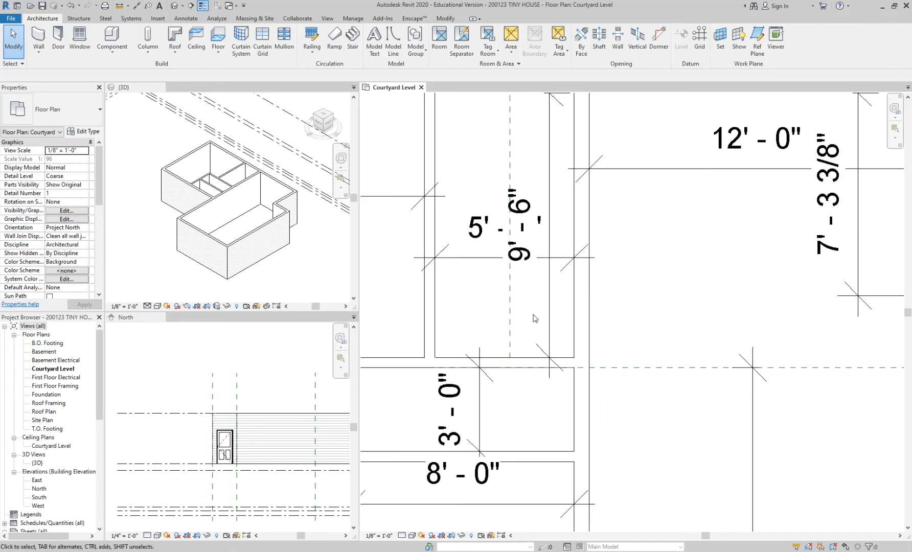
{"action": "key", "text": "d"}
{"action": "key", "text": "i"}
{"action": "left_click", "coordinate": [581, 347]}
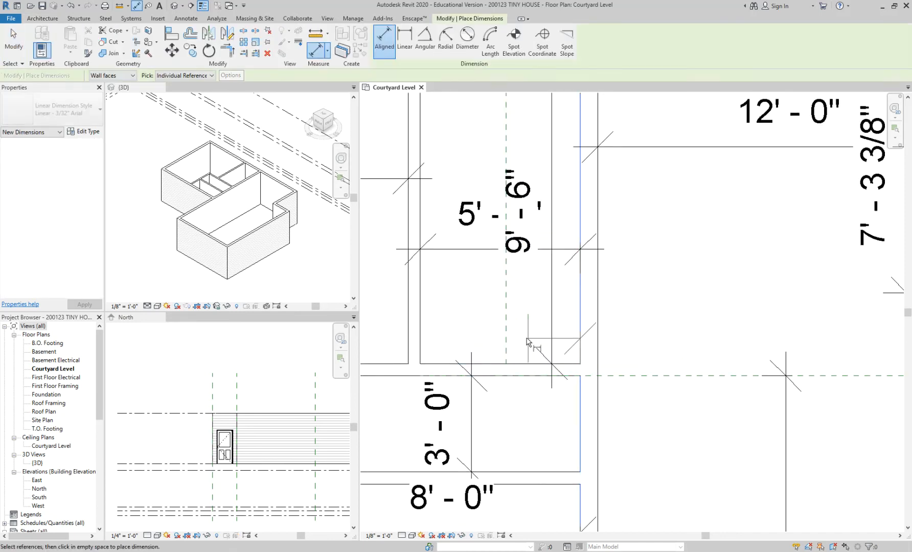
{"action": "left_click", "coordinate": [507, 332]}
{"action": "left_click", "coordinate": [448, 313]}
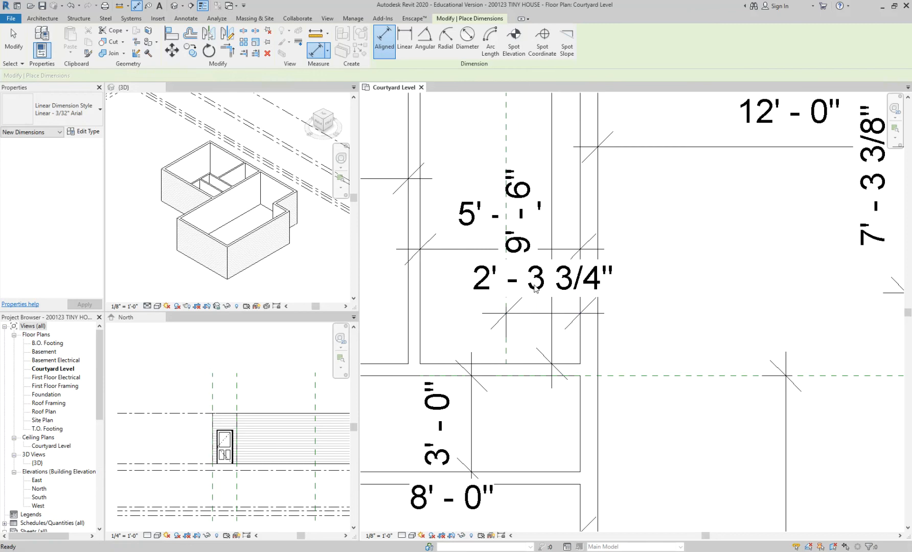
{"action": "key", "text": "Escape"}
{"action": "left_click", "coordinate": [535, 285]}
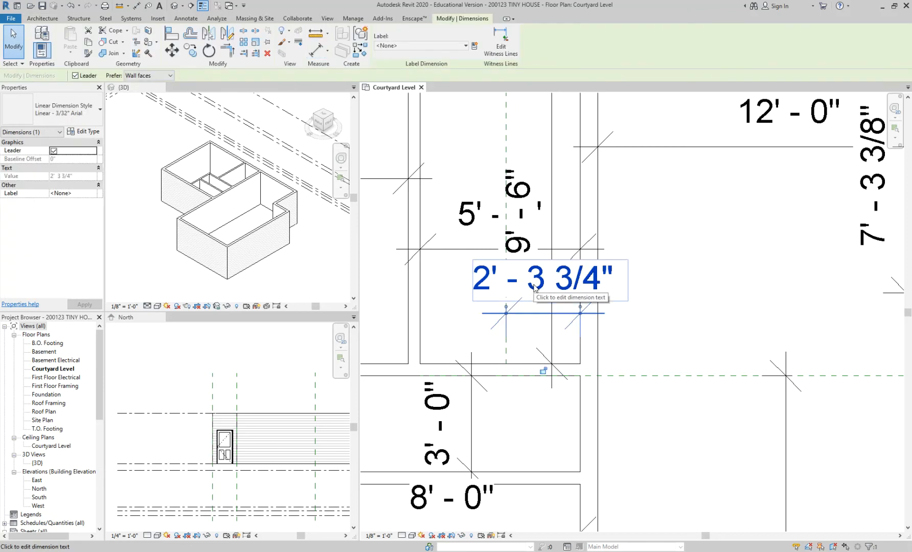
{"action": "key", "text": "Escape"}
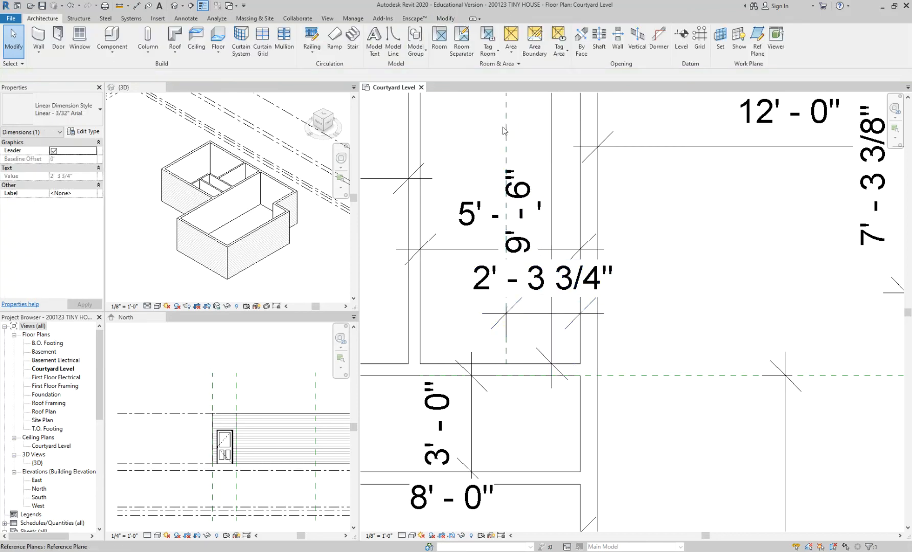
Step: Set the distance between the vertical reference plane and the 9'-6" room's greatroom-side wall face to 2' 0"
{"action": "left_click", "coordinate": [505, 128]}
{"action": "left_click", "coordinate": [541, 290]}
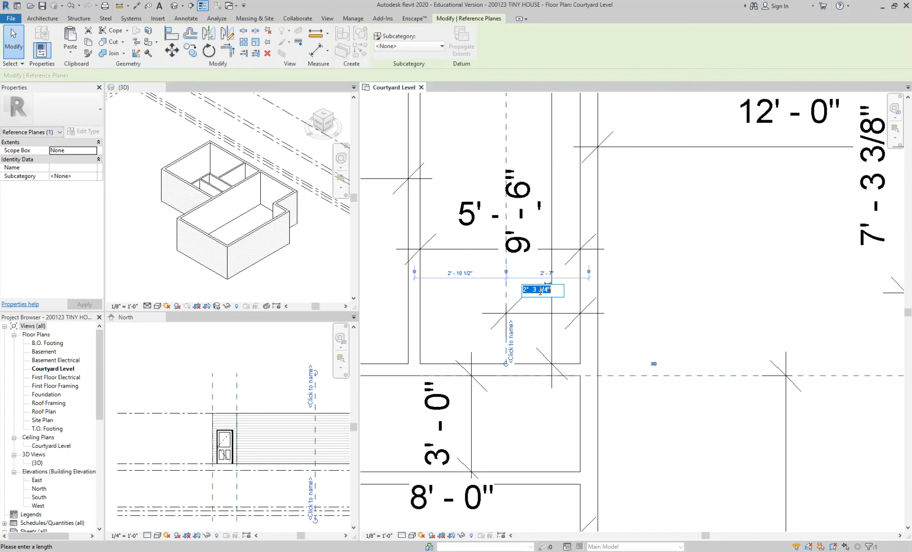
{"action": "type", "text": "2'"}
{"action": "key", "text": "Return"}
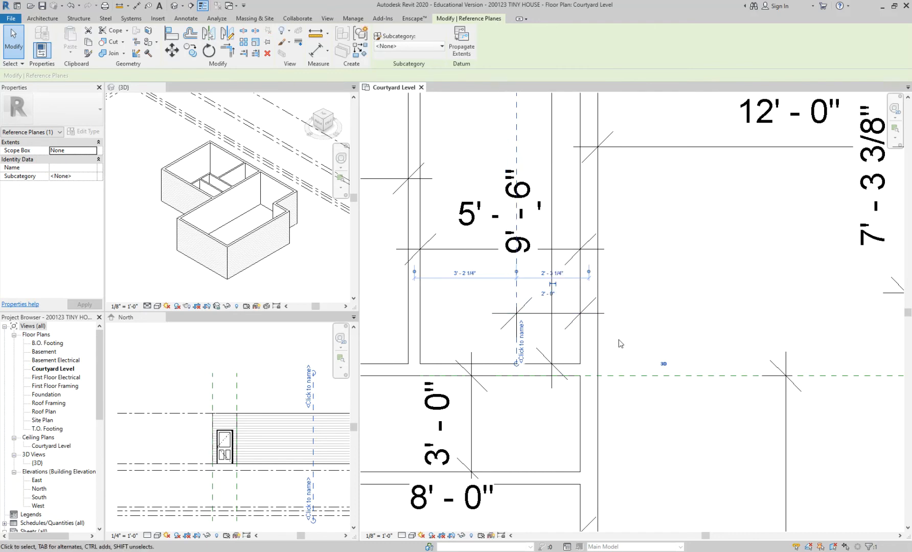
{"action": "left_click", "coordinate": [618, 353]}
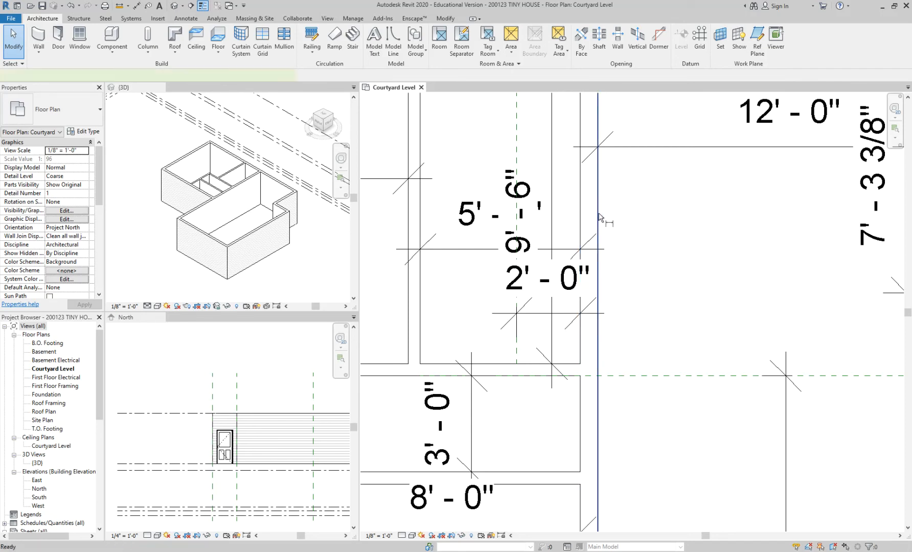
Step: Add a second dimension from the vertical reference plane to the greatroom-side wall face, nearer the room's upper exterior wall
{"action": "key", "text": "d"}
{"action": "key", "text": "i"}
{"action": "left_click", "coordinate": [517, 139]}
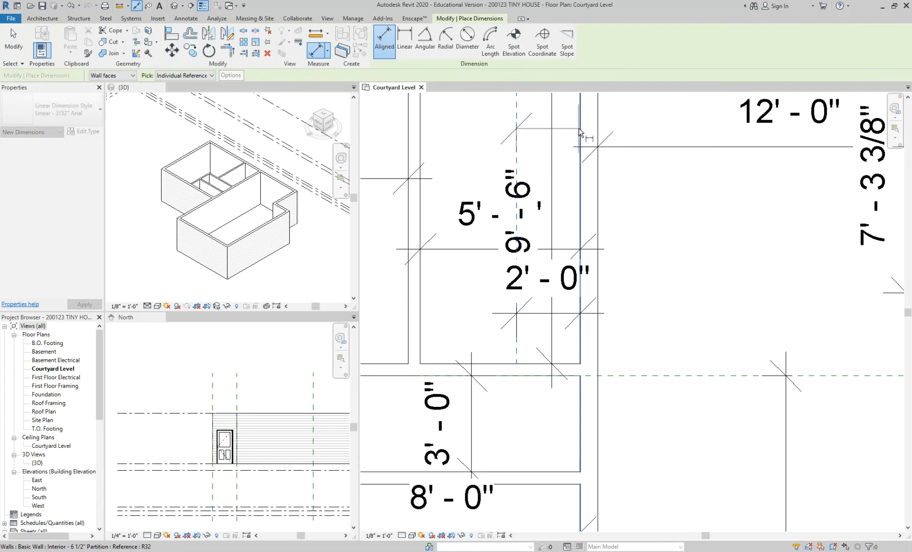
{"action": "left_click", "coordinate": [582, 130]}
{"action": "left_click", "coordinate": [653, 135]}
{"action": "scroll", "coordinate": [700, 247], "scroll_direction": "down", "scroll_amount": 1}
{"action": "middle_click_drag", "start_coordinate": [700, 247], "coordinate": [705, 326]}
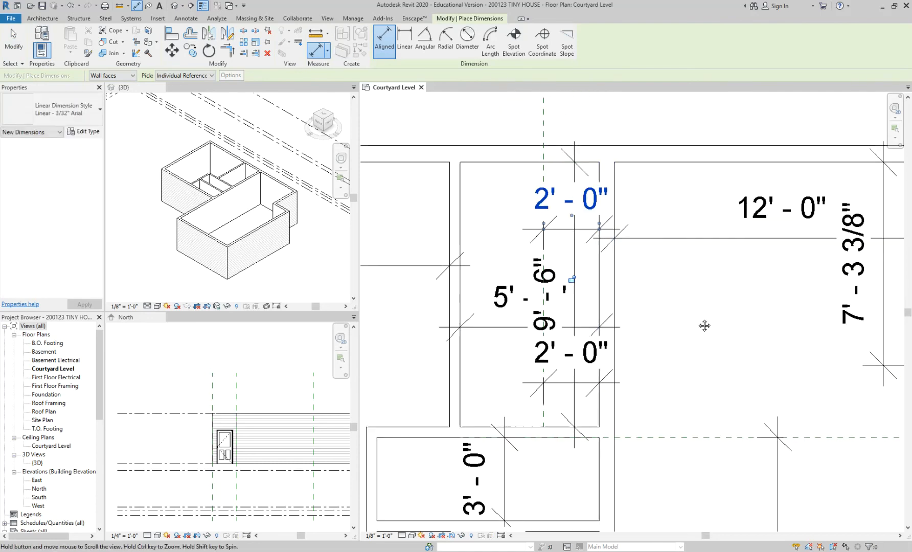
{"action": "key", "text": "Escape"}
{"action": "key", "text": "Escape"}
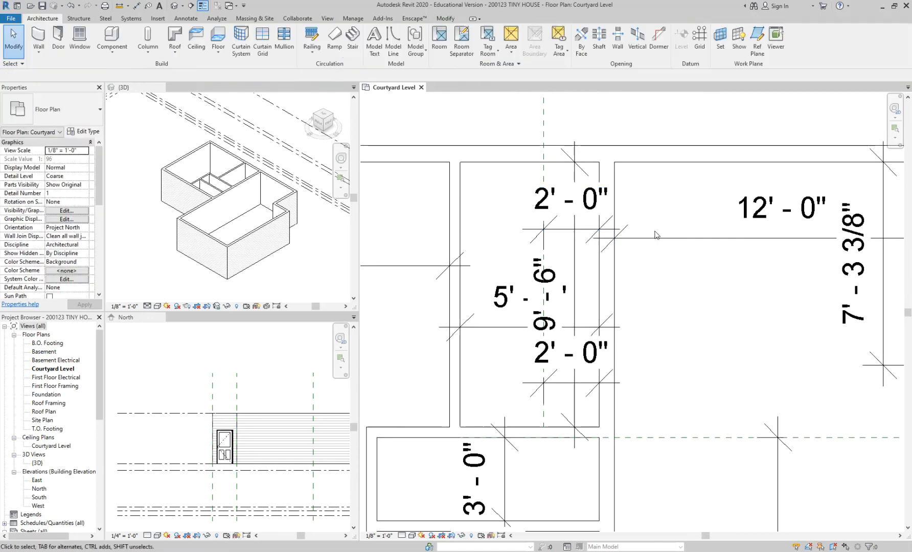
Step: Delete the upper duplicate dimension between the reference plane and the wall face, keeping the lower one
{"action": "left_click", "coordinate": [544, 133]}
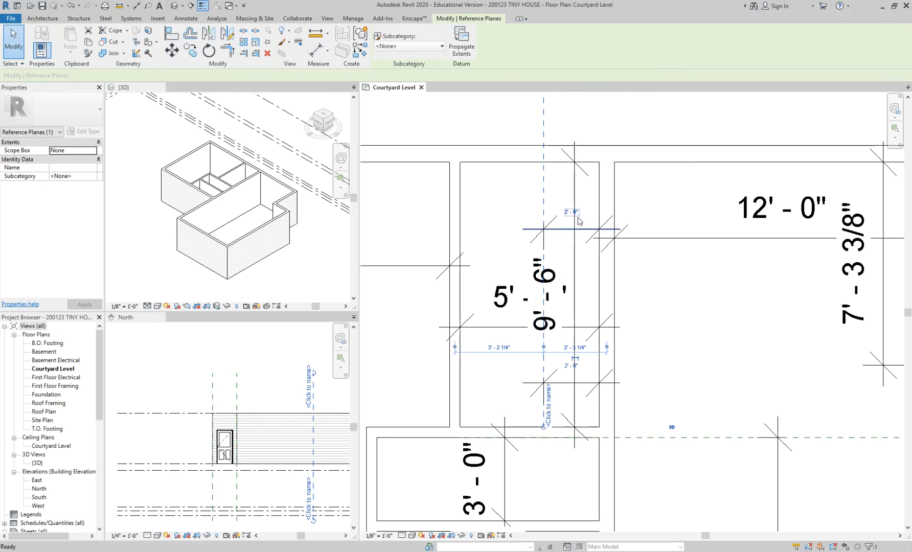
{"action": "key", "text": "Escape"}
{"action": "left_click", "coordinate": [567, 230]}
{"action": "key", "text": "Delete"}
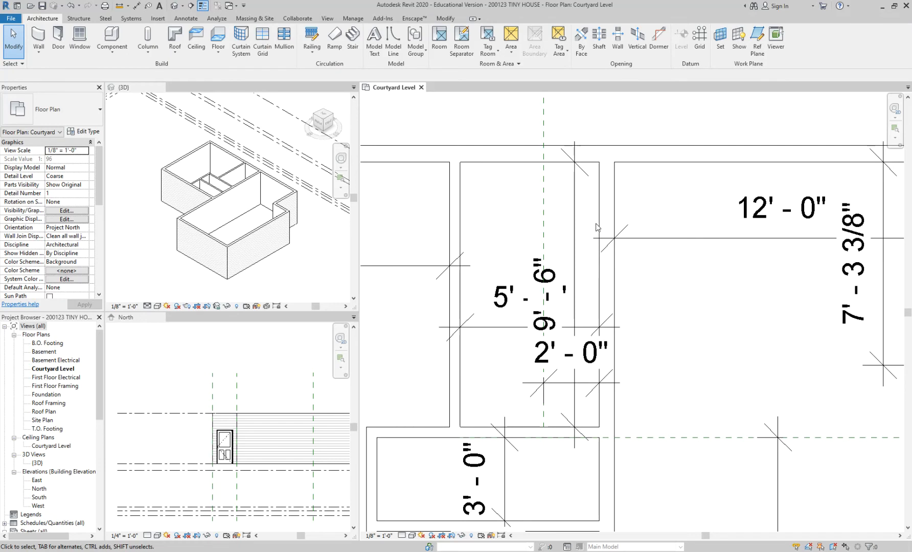
Step: Review the 9'-6" room in the plan, and switch to Chrome to examine the bath in the 61custom casita floor plan
{"action": "scroll", "coordinate": [596, 220], "scroll_direction": "down", "scroll_amount": 1}
{"action": "scroll", "coordinate": [597, 220], "scroll_direction": "down", "scroll_amount": 5}
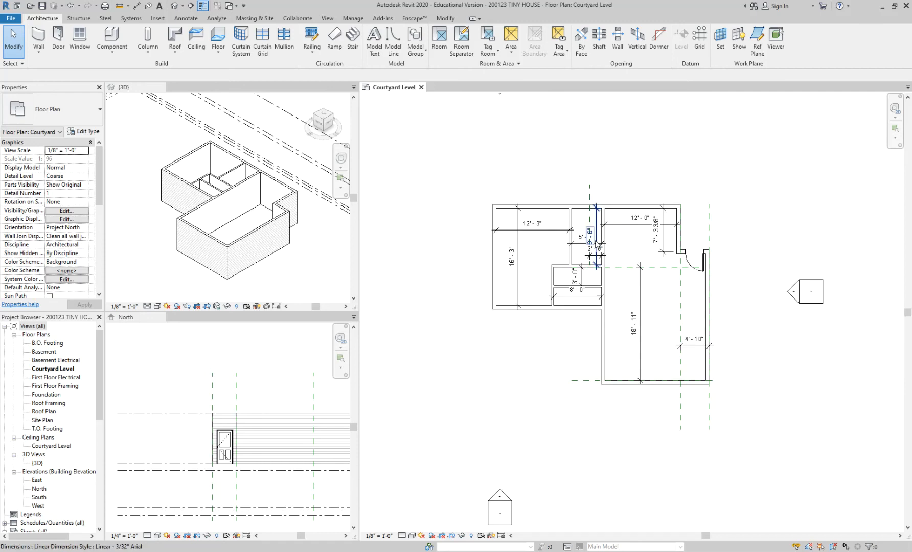
{"action": "scroll", "coordinate": [596, 244], "scroll_direction": "up", "scroll_amount": 2}
{"action": "scroll", "coordinate": [593, 217], "scroll_direction": "up", "scroll_amount": 7}
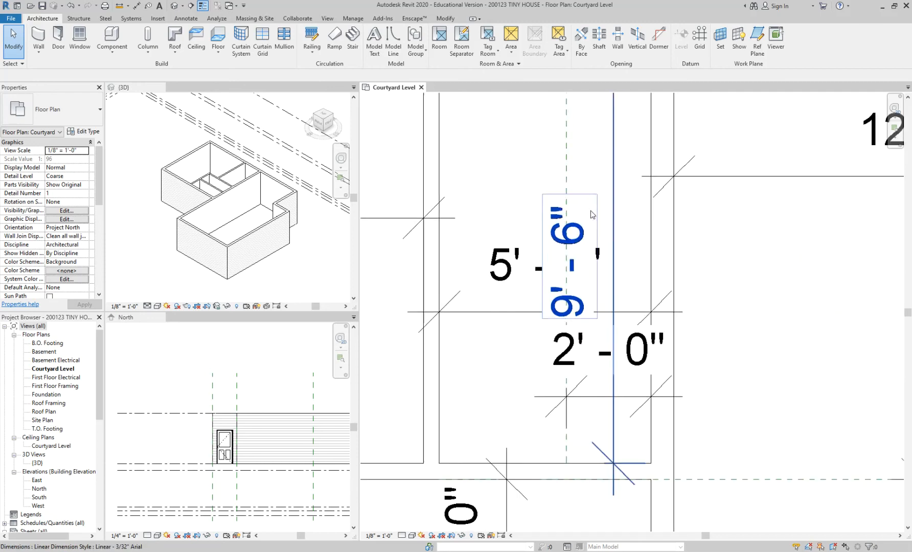
{"action": "scroll", "coordinate": [593, 213], "scroll_direction": "down", "scroll_amount": 4}
{"action": "middle_click_drag", "start_coordinate": [593, 191], "coordinate": [594, 225]}
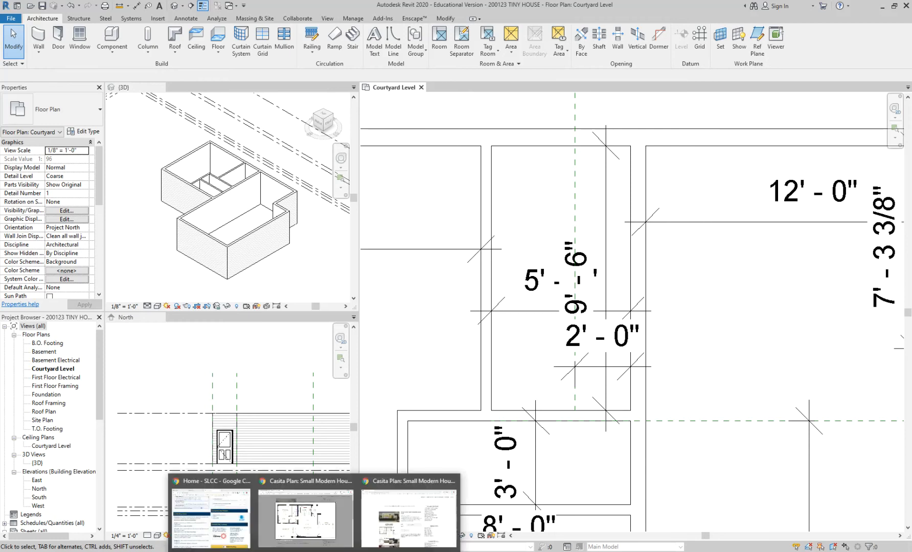
{"action": "left_click", "coordinate": [327, 525]}
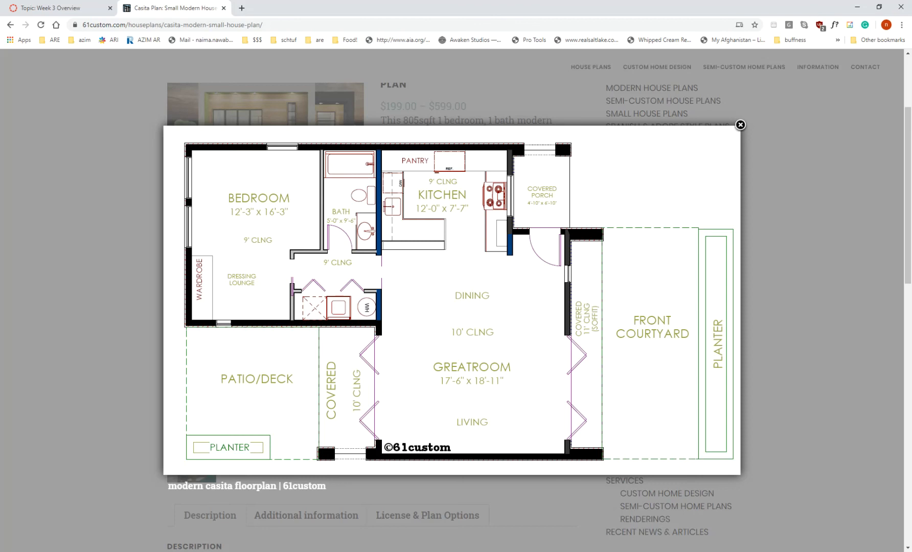
Step: Switch back to Revit and save the project when the save reminder appears
{"action": "left_click", "coordinate": [338, 551]}
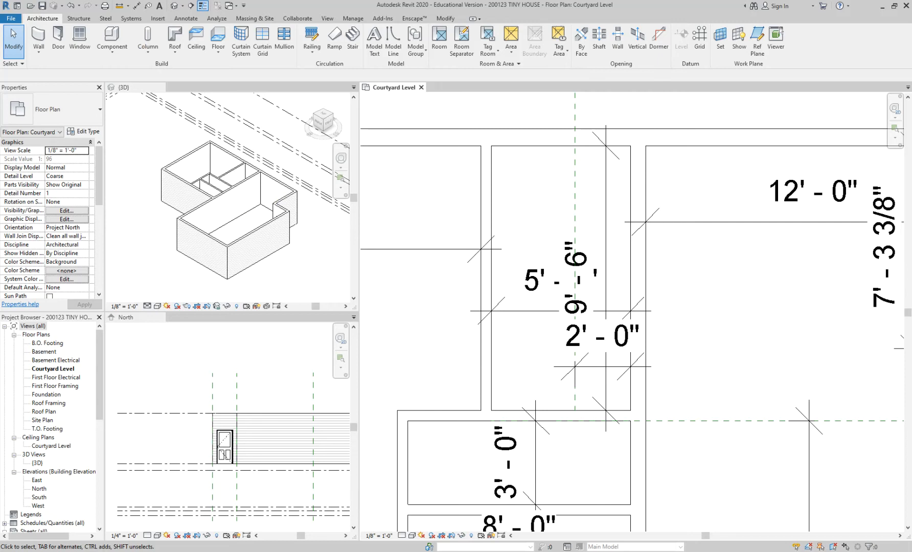
{"action": "scroll", "coordinate": [517, 288], "scroll_direction": "down", "scroll_amount": 1}
{"action": "middle_click_drag", "start_coordinate": [547, 366], "coordinate": [560, 265]}
{"action": "scroll", "coordinate": [547, 335], "scroll_direction": "up", "scroll_amount": 3}
{"action": "middle_click_drag", "start_coordinate": [603, 327], "coordinate": [644, 342]}
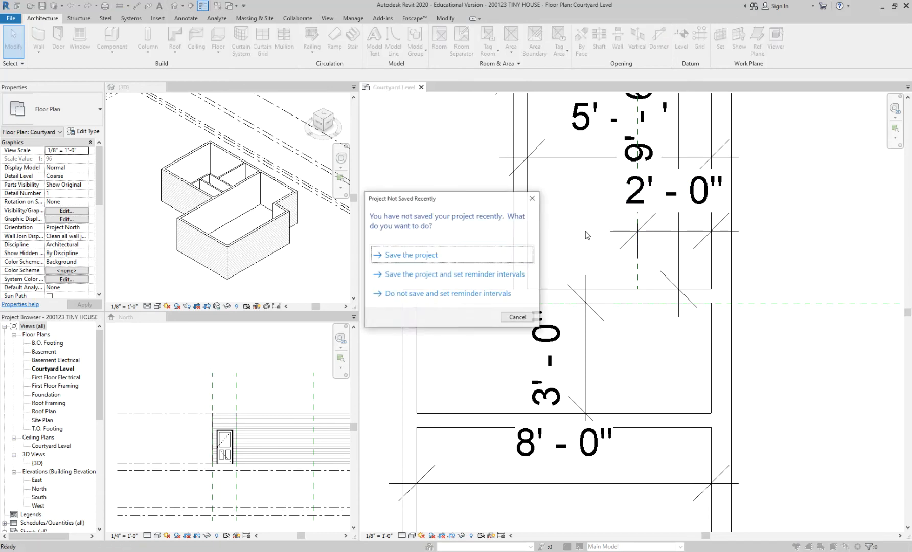
{"action": "left_click", "coordinate": [417, 255]}
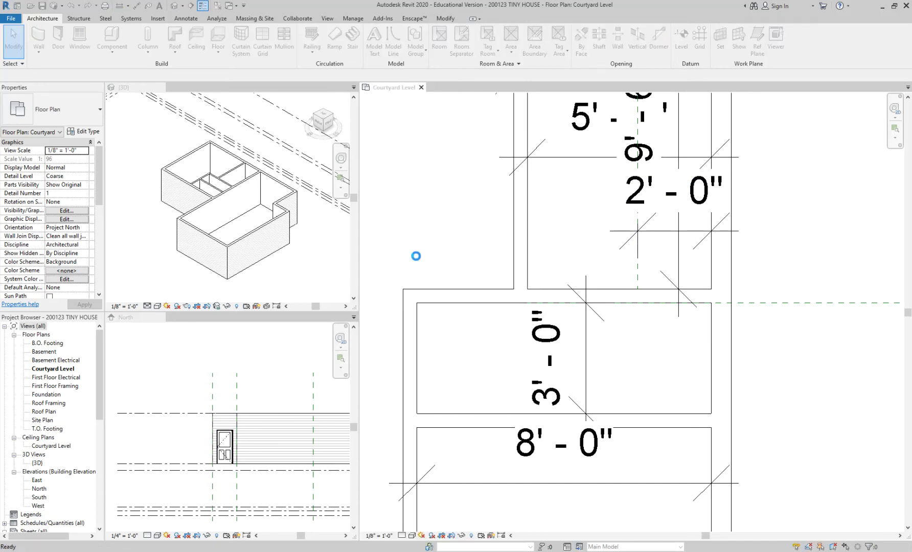
Step: Place a Single-Flush 34" x 84" door in the bath's hallway wall, swinging into the bath and hinged beside the bedroom wall
{"action": "key", "text": "d"}
{"action": "key", "text": "r"}
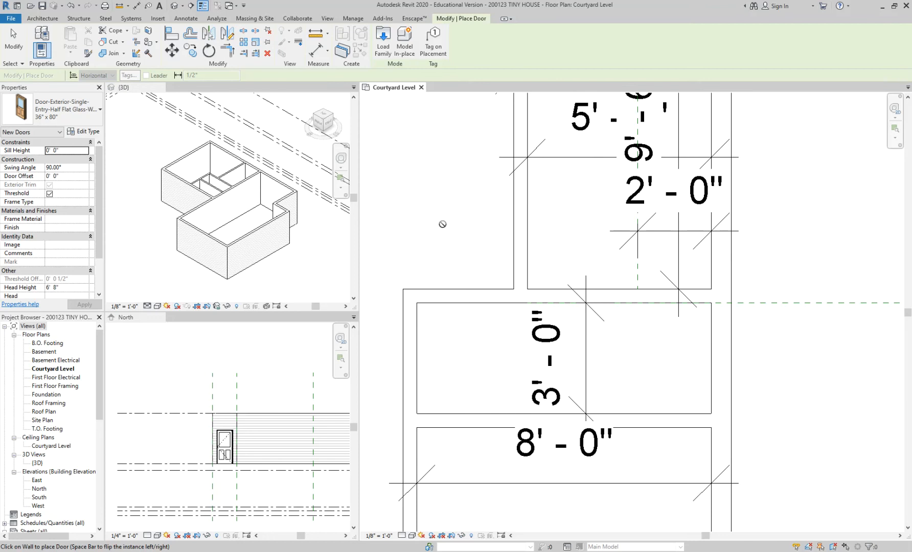
{"action": "left_click", "coordinate": [79, 111]}
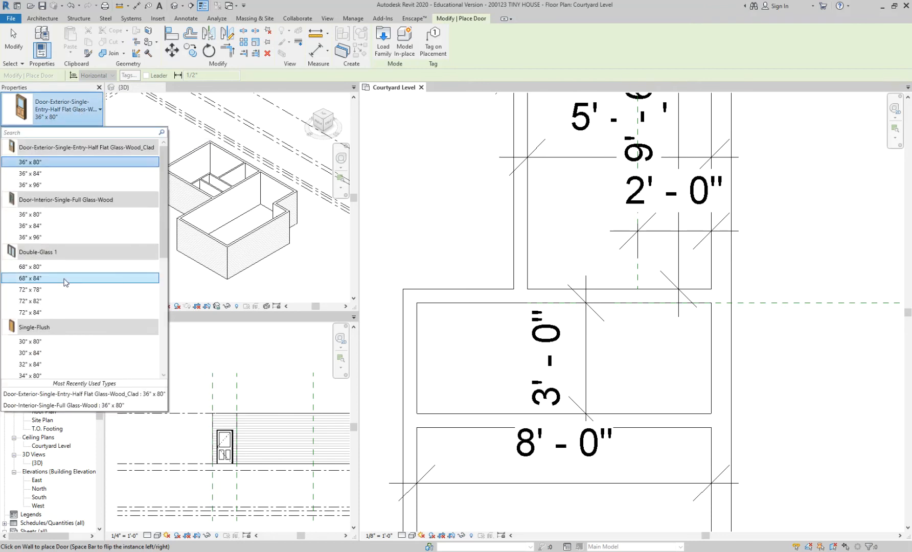
{"action": "scroll", "coordinate": [62, 281], "scroll_direction": "down", "scroll_amount": 2}
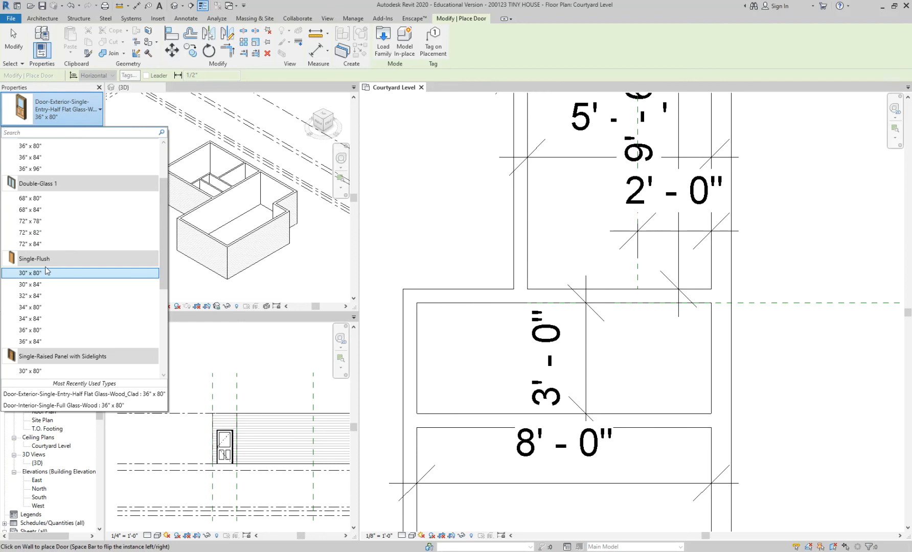
{"action": "left_click", "coordinate": [46, 342]}
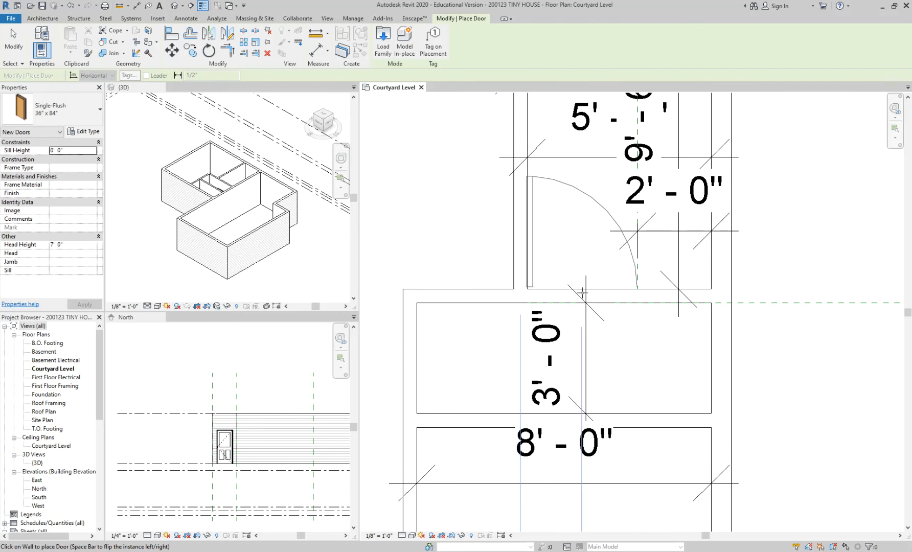
{"action": "left_click", "coordinate": [54, 116]}
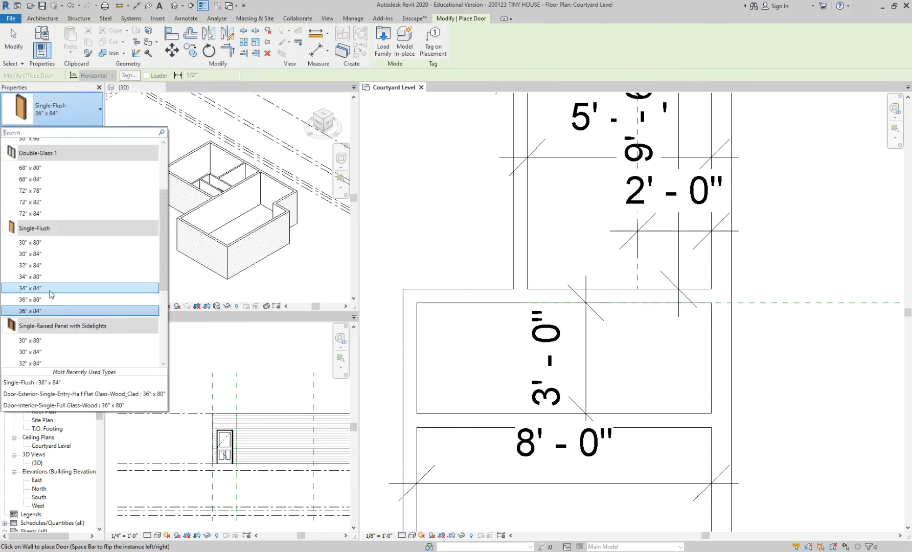
{"action": "left_click", "coordinate": [50, 289]}
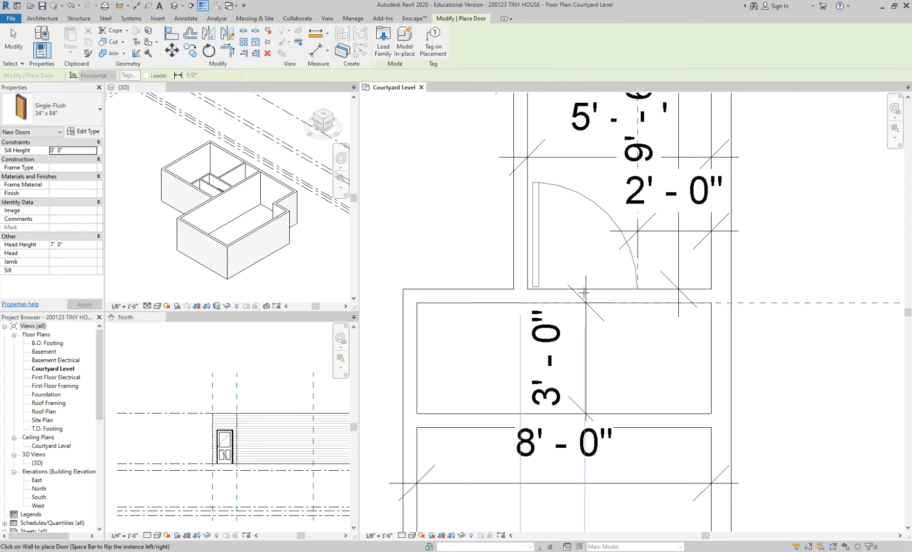
{"action": "left_click", "coordinate": [581, 292]}
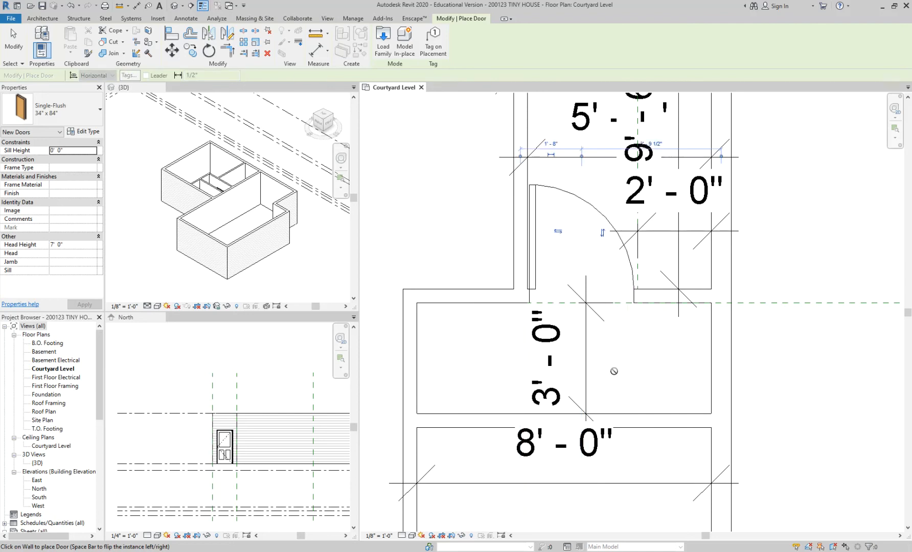
{"action": "key", "text": "Escape"}
{"action": "key", "text": "Escape"}
Step: Change the bath door's type to Single-Flush 32" x 84"
{"action": "scroll", "coordinate": [588, 240], "scroll_direction": "up", "scroll_amount": 1}
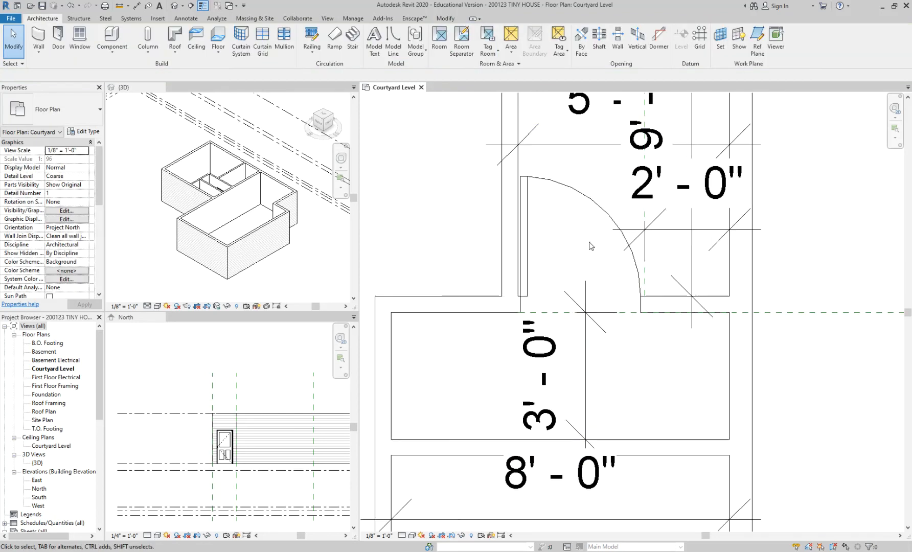
{"action": "middle_click_drag", "start_coordinate": [645, 374], "coordinate": [607, 369]}
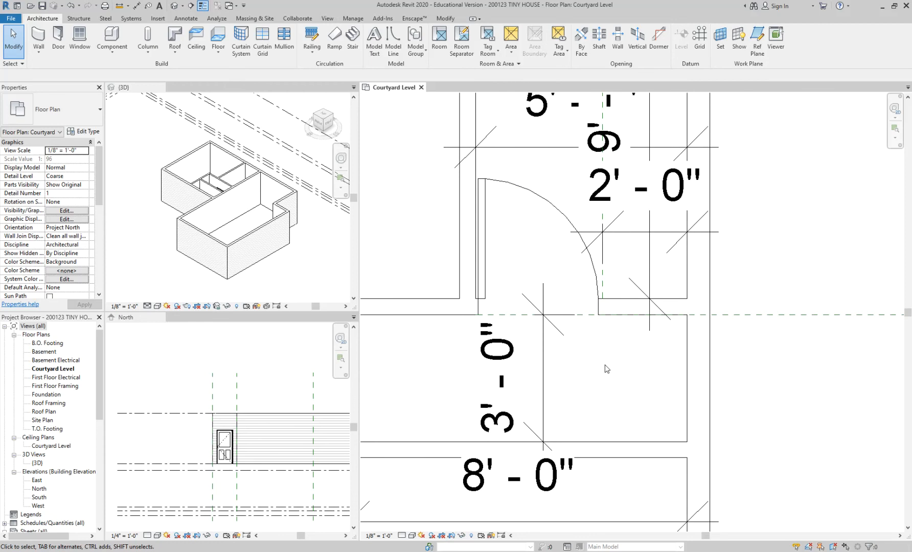
{"action": "scroll", "coordinate": [606, 368], "scroll_direction": "up", "scroll_amount": 1}
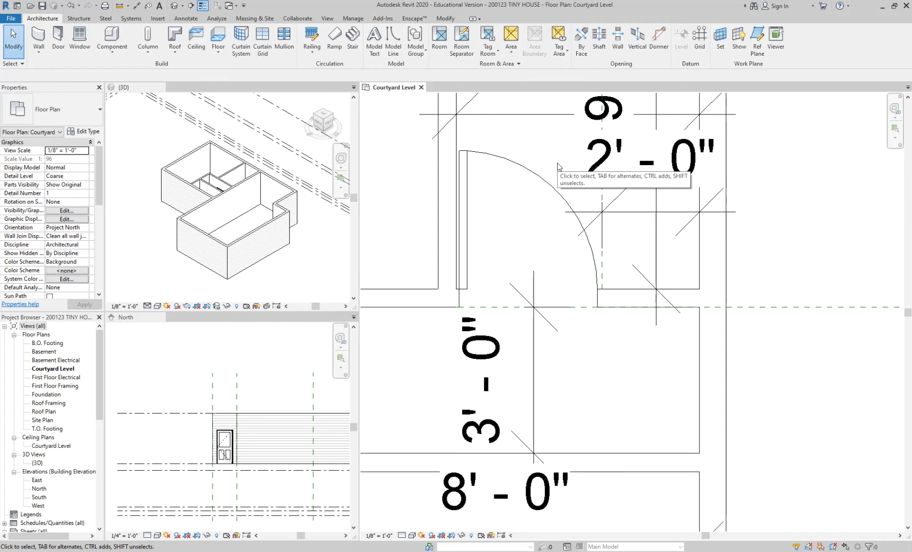
{"action": "left_click", "coordinate": [525, 171]}
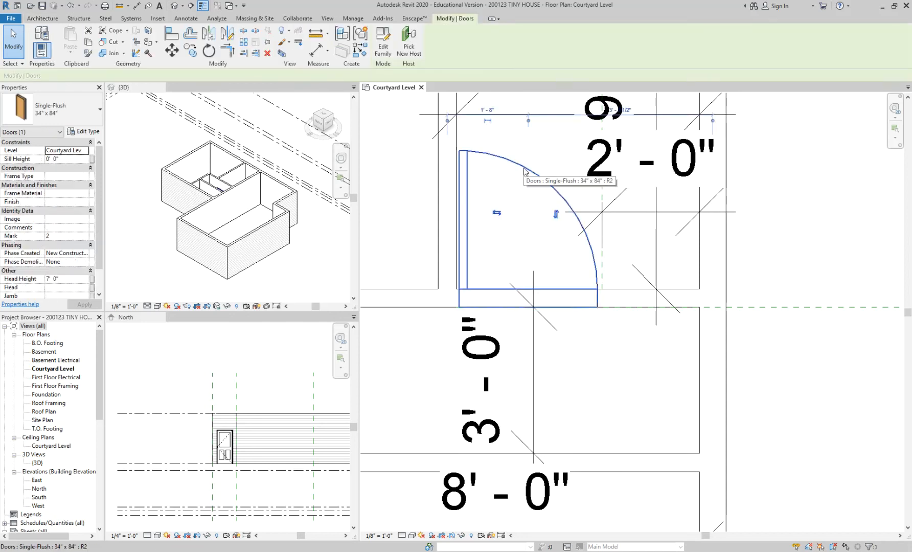
{"action": "left_click", "coordinate": [79, 112]}
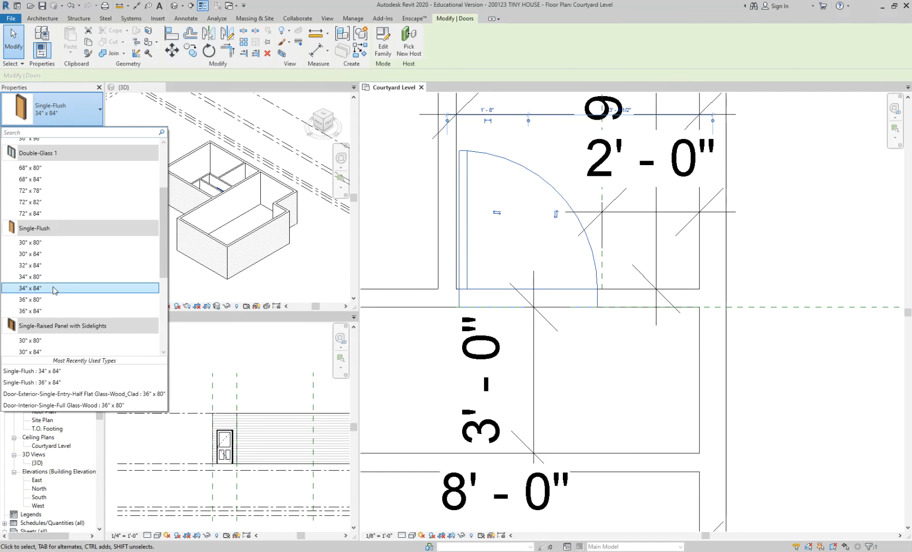
{"action": "left_click", "coordinate": [49, 267]}
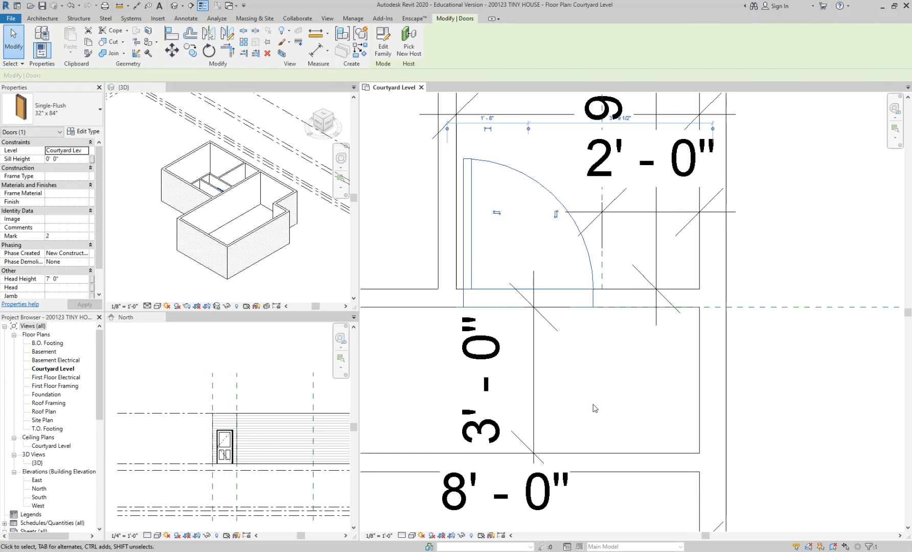
{"action": "left_click", "coordinate": [593, 408]}
{"action": "scroll", "coordinate": [593, 407], "scroll_direction": "down", "scroll_amount": 2}
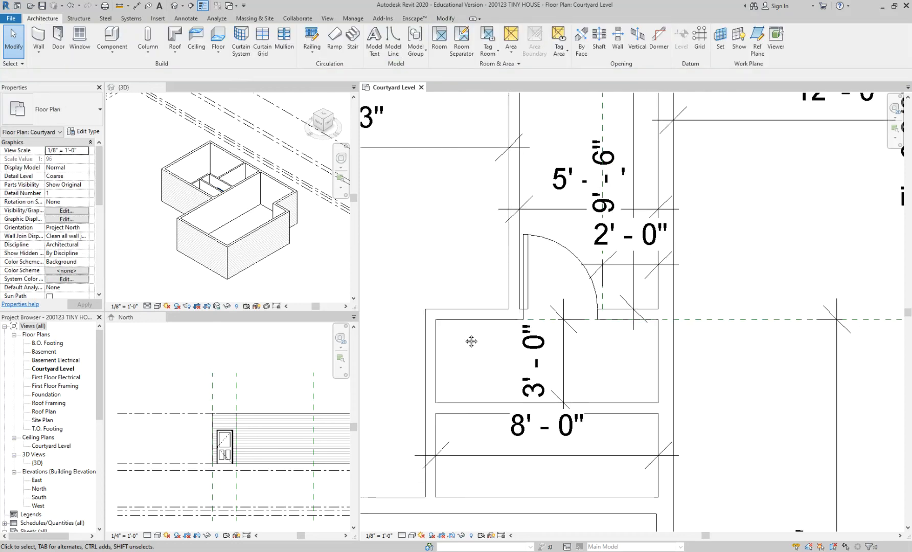
Step: Start placing another door and find the Door-Interior-Single-Pocket-2_Panel-Wood family in the Residential library folder
{"action": "scroll", "coordinate": [517, 301], "scroll_direction": "up", "scroll_amount": 1}
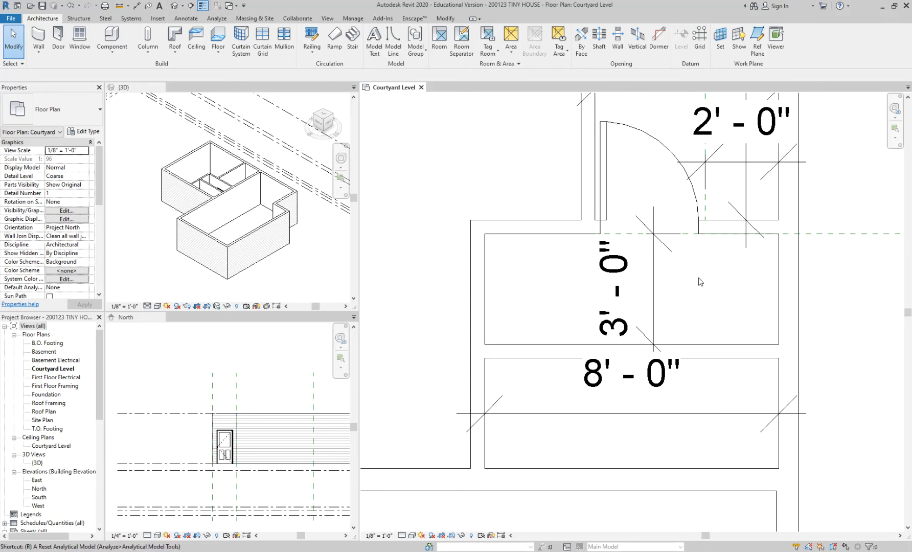
{"action": "key", "text": "d"}
{"action": "key", "text": "r"}
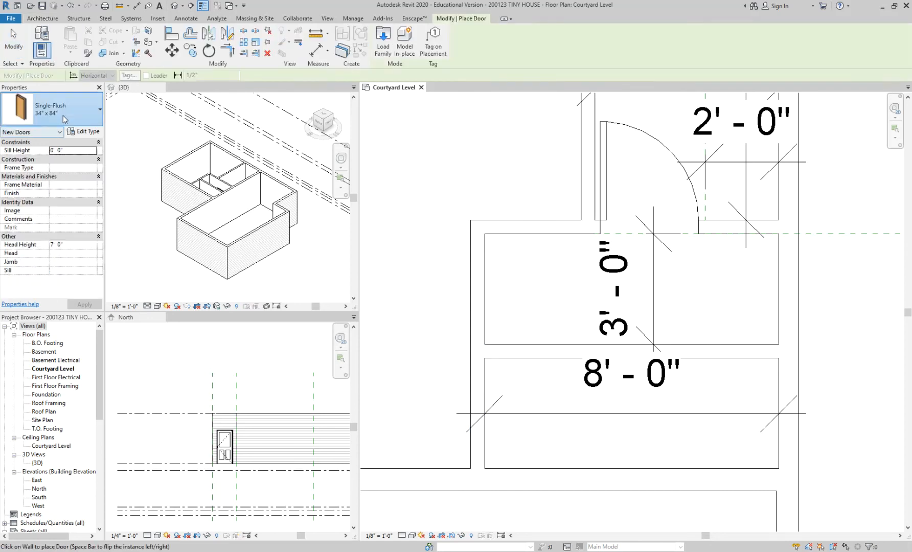
{"action": "left_click", "coordinate": [64, 117]}
{"action": "scroll", "coordinate": [71, 287], "scroll_direction": "up", "scroll_amount": 3}
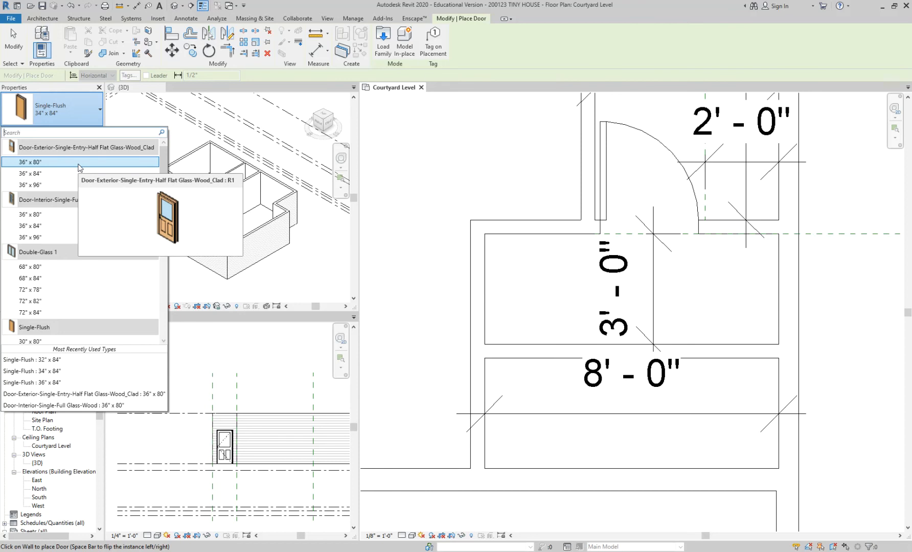
{"action": "left_click", "coordinate": [384, 41]}
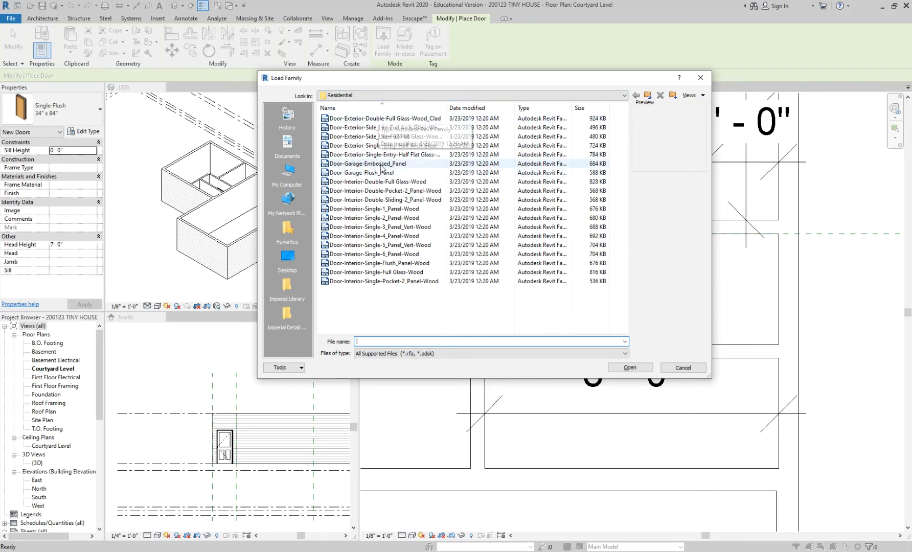
{"action": "left_click", "coordinate": [381, 285]}
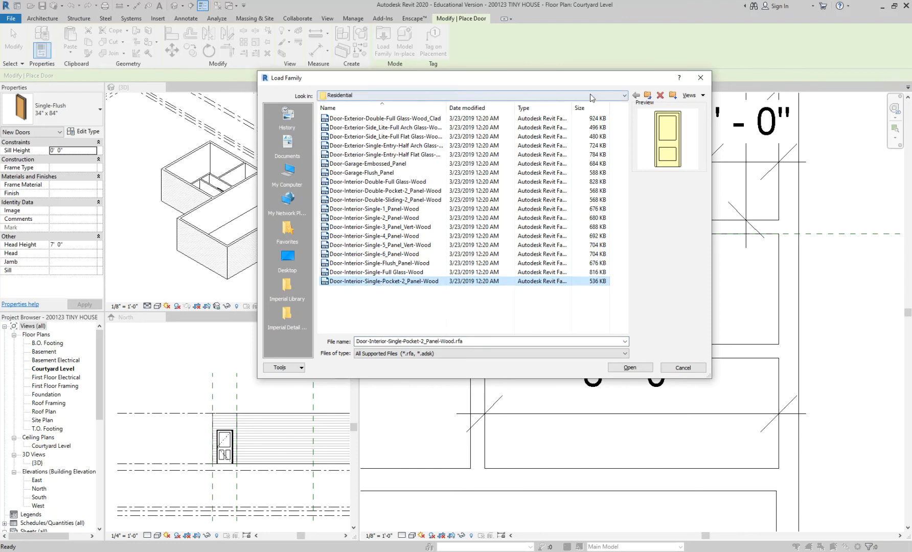
Step: Preview the single-panel, double-sliding, opening and overhead-rolling families in the Doors folder, and return to the Residential folder
{"action": "left_click", "coordinate": [647, 95]}
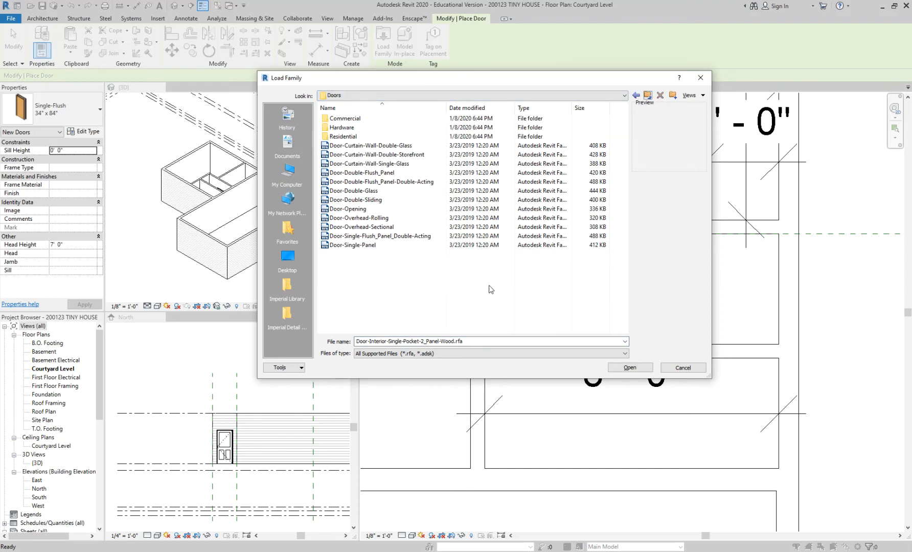
{"action": "left_click", "coordinate": [374, 246]}
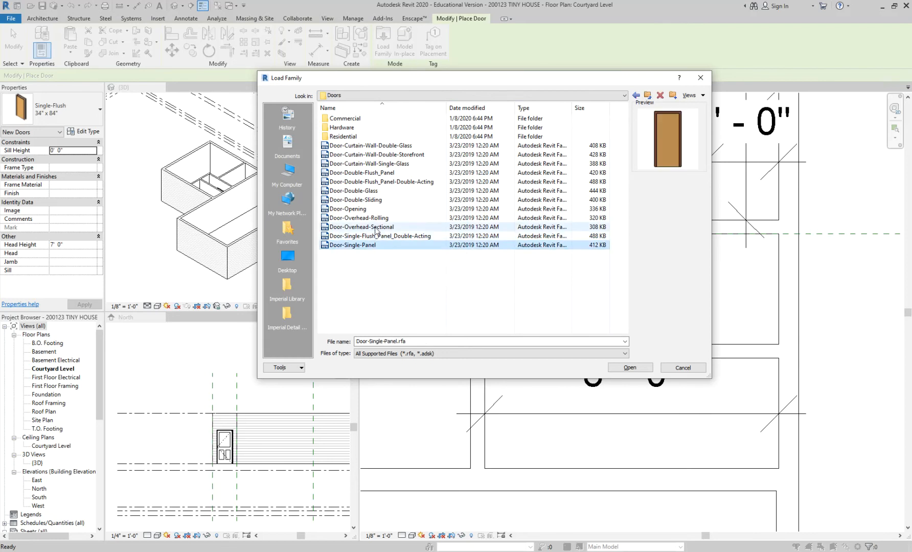
{"action": "left_click", "coordinate": [373, 200]}
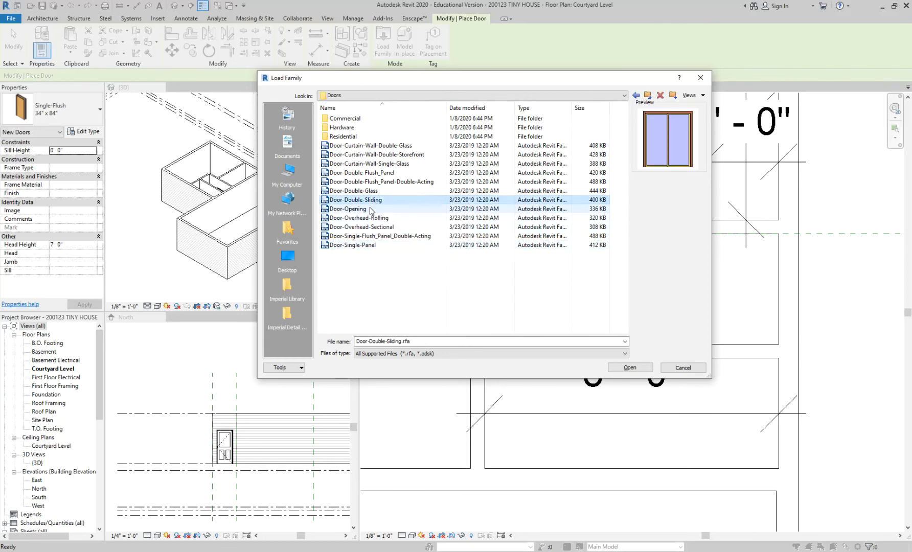
{"action": "left_click", "coordinate": [372, 209]}
{"action": "left_click", "coordinate": [371, 219]}
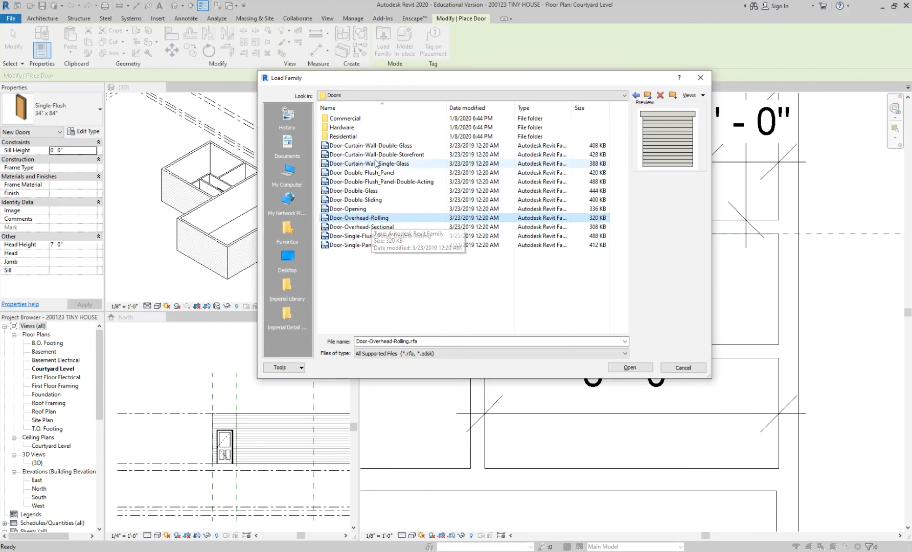
{"action": "double_click", "coordinate": [342, 137]}
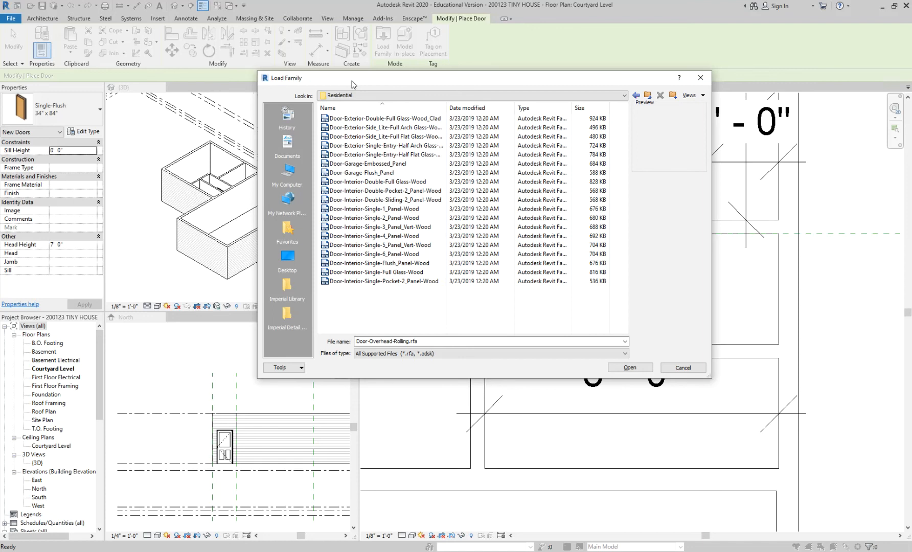
Step: Load the Door-Interior-Single-Pocket-2_Panel-Wood family with its 32" x 84" and 34" x 84" types
{"action": "left_click", "coordinate": [386, 282]}
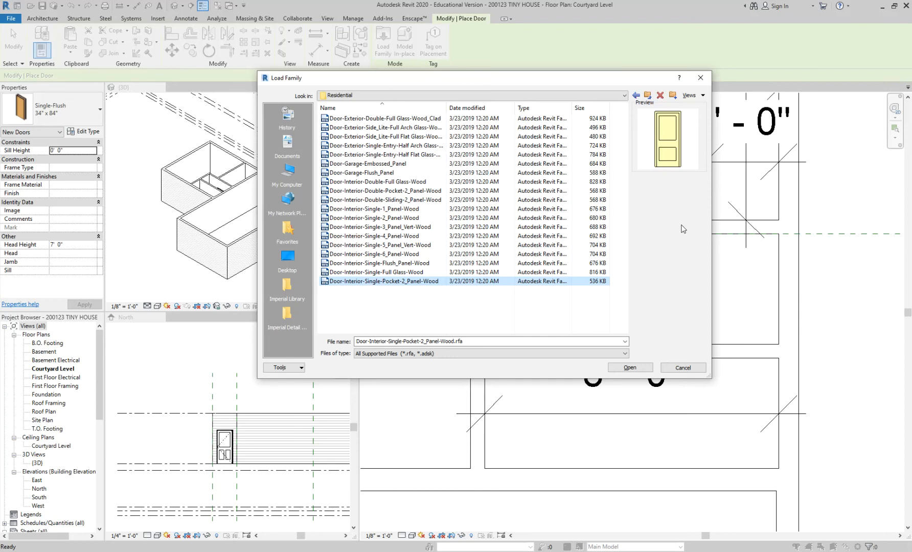
{"action": "left_click", "coordinate": [629, 368]}
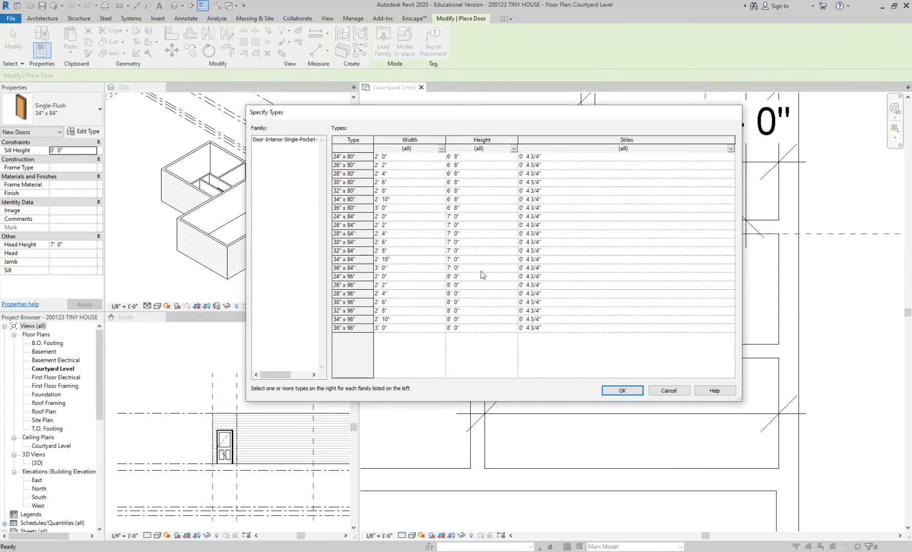
{"action": "left_click_drag", "start_coordinate": [373, 138], "coordinate": [384, 138]}
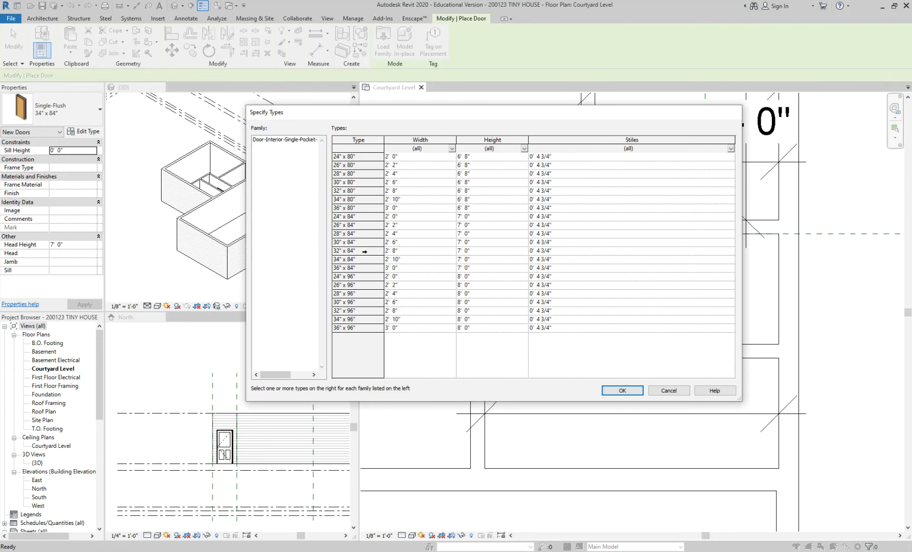
{"action": "left_click", "coordinate": [364, 252]}
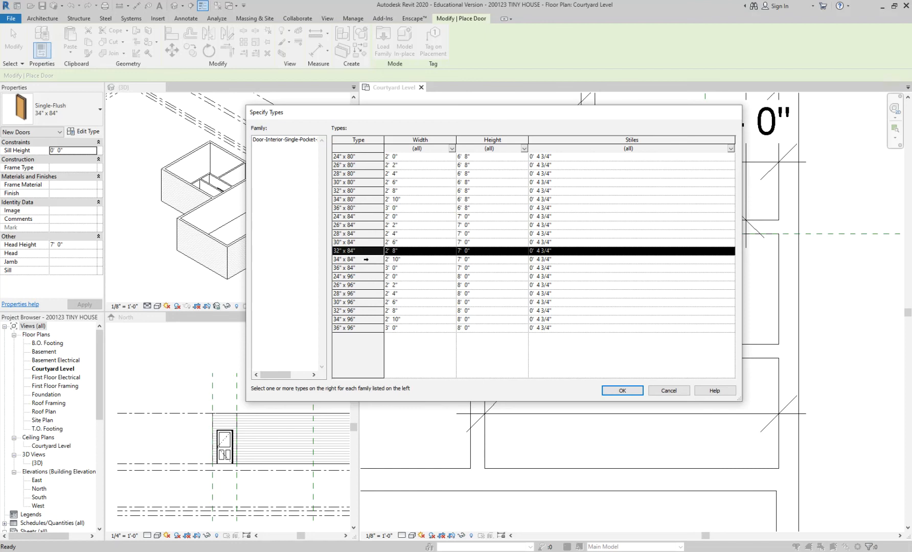
{"action": "left_click", "coordinate": [365, 259], "text": "ctrl"}
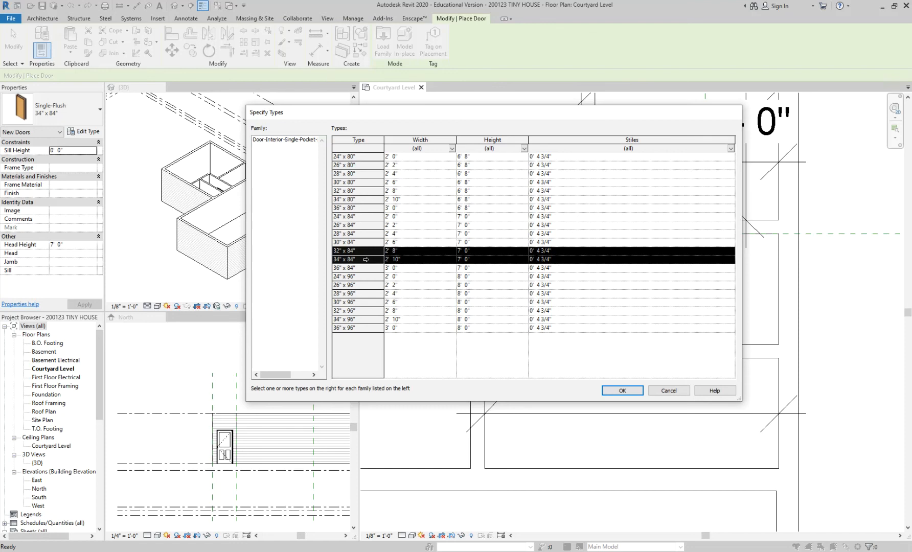
{"action": "left_click", "coordinate": [622, 391]}
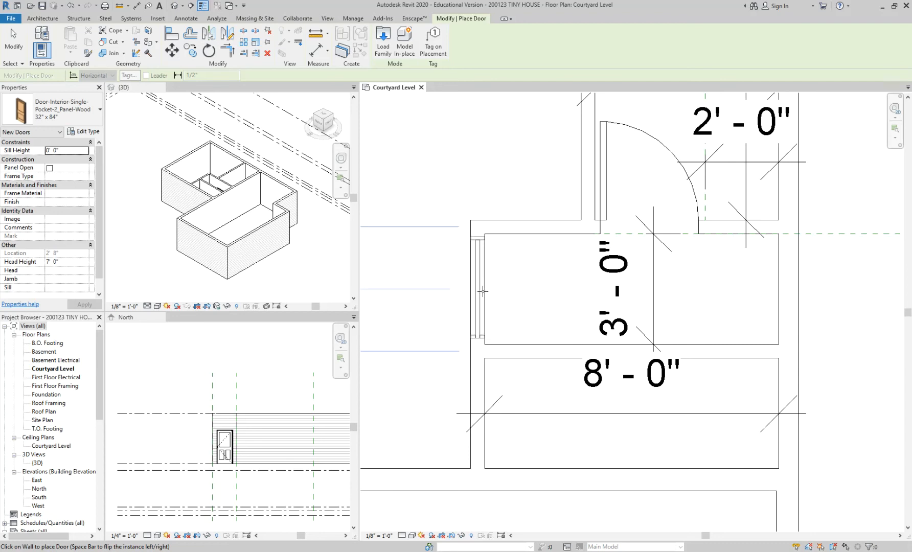
Step: Place a 32" x 84" pocket door in the short wall between the 3'-0" hallway and the bedroom, centred on the hallway
{"action": "left_click", "coordinate": [482, 290]}
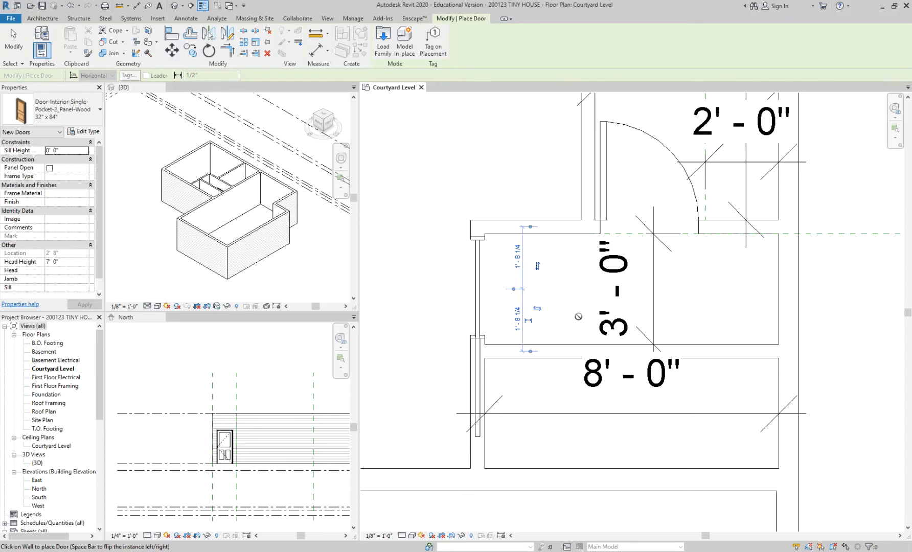
{"action": "middle_click_drag", "start_coordinate": [449, 284], "coordinate": [501, 287]}
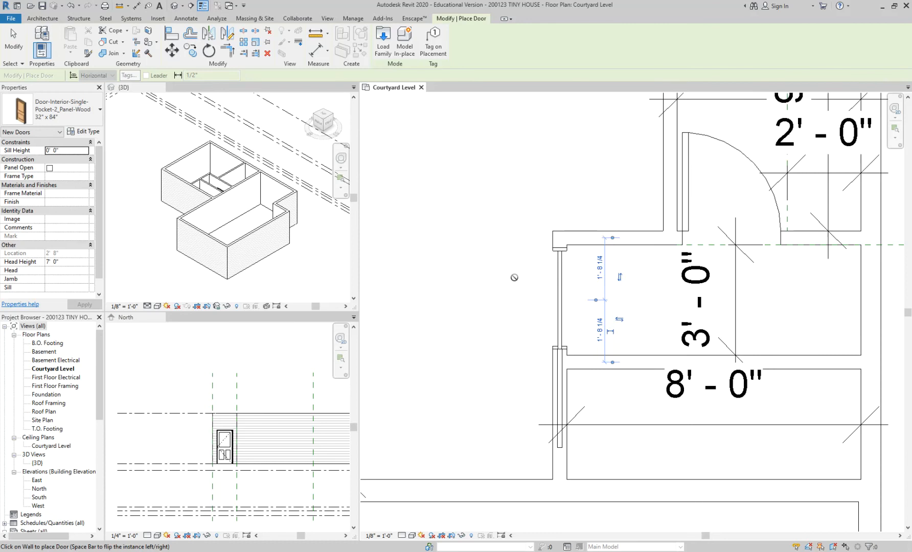
Step: Try the bedroom pocket door's panel sliding toward the opposite side of the opening, and flip it back
{"action": "key", "text": "Escape"}
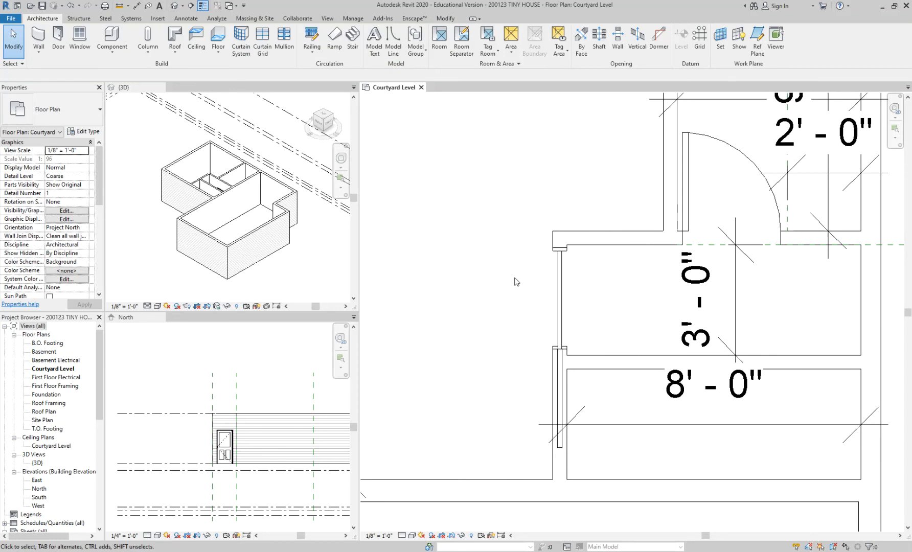
{"action": "scroll", "coordinate": [516, 280], "scroll_direction": "down", "scroll_amount": 1}
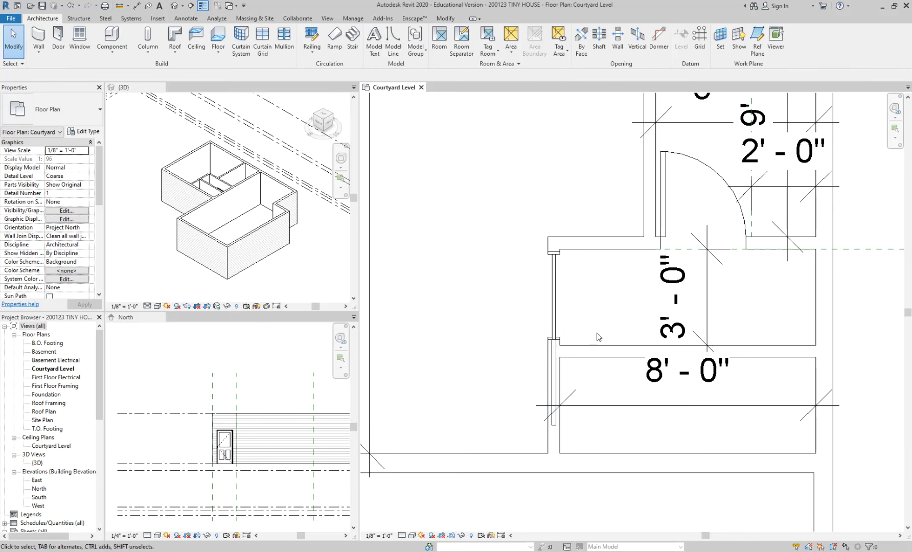
{"action": "middle_click_drag", "start_coordinate": [677, 342], "coordinate": [562, 320]}
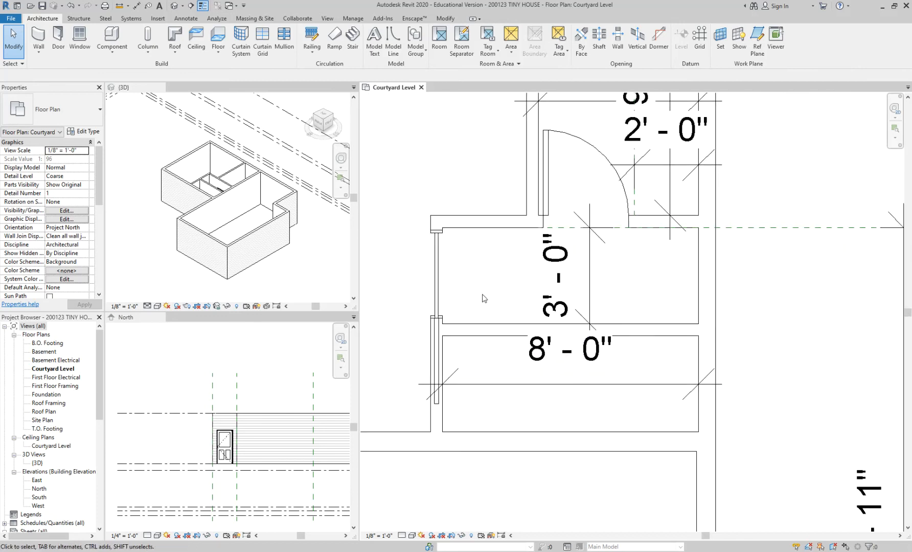
{"action": "middle_click_drag", "start_coordinate": [471, 288], "coordinate": [545, 306]}
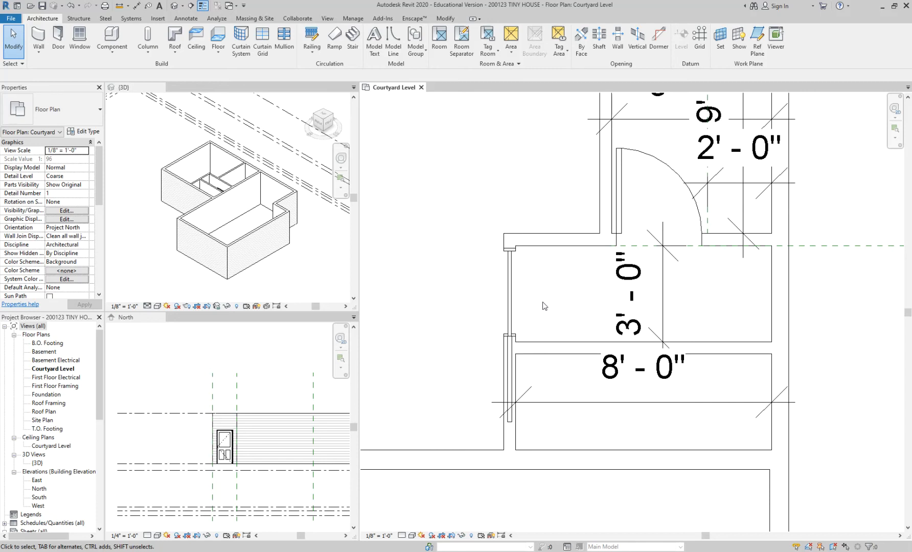
{"action": "middle_click_drag", "start_coordinate": [556, 300], "coordinate": [556, 340]}
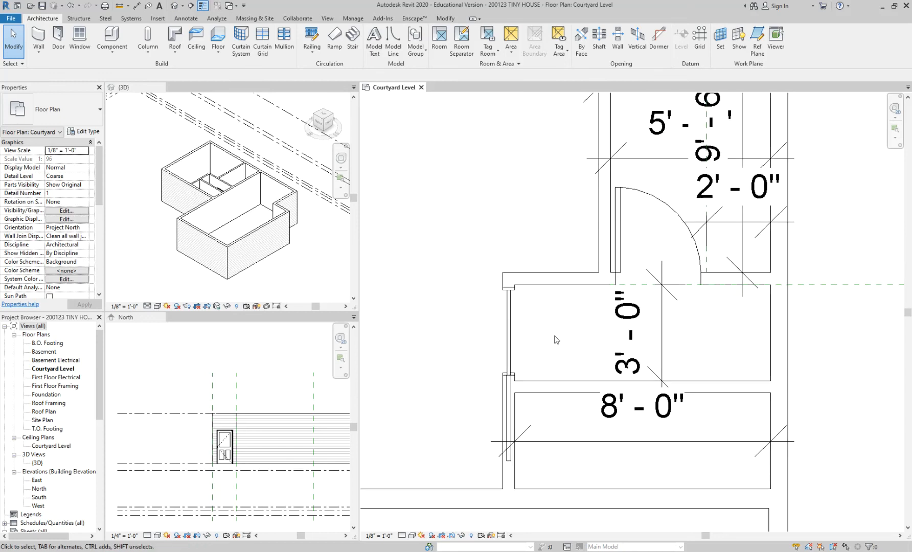
{"action": "left_click", "coordinate": [516, 323]}
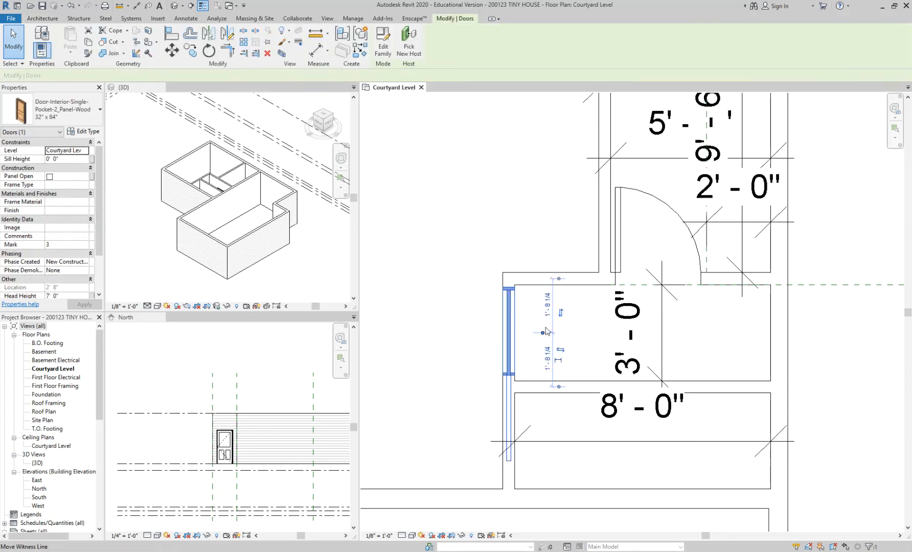
{"action": "left_click", "coordinate": [561, 314]}
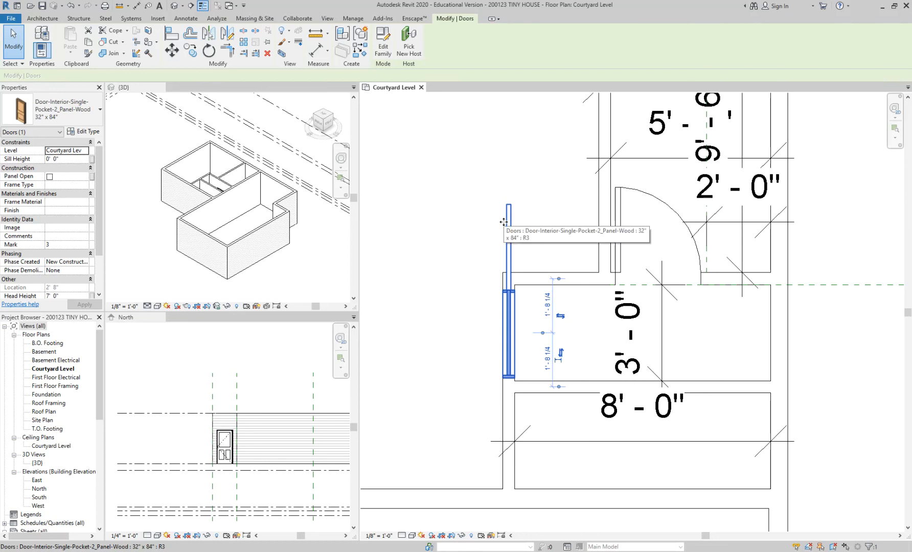
{"action": "left_click", "coordinate": [561, 353]}
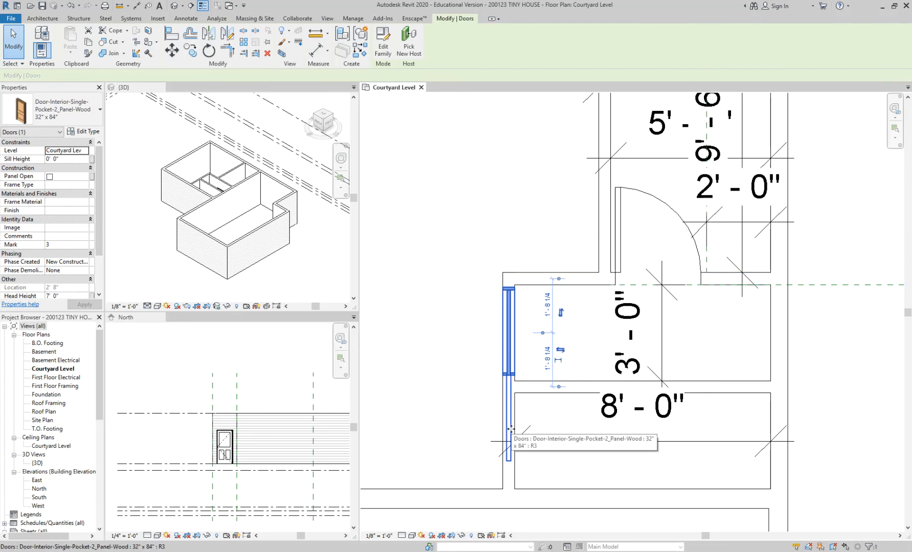
{"action": "left_click", "coordinate": [544, 414]}
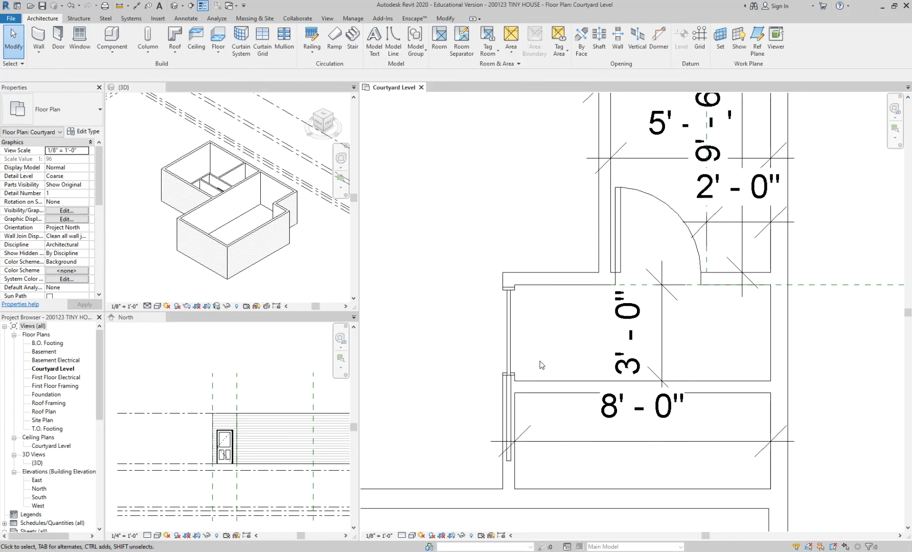
Step: Delete the 8'-0" and 3'-0" dimensions across the narrow room and the hallway
{"action": "scroll", "coordinate": [577, 338], "scroll_direction": "down", "scroll_amount": 2}
{"action": "left_click", "coordinate": [623, 412]}
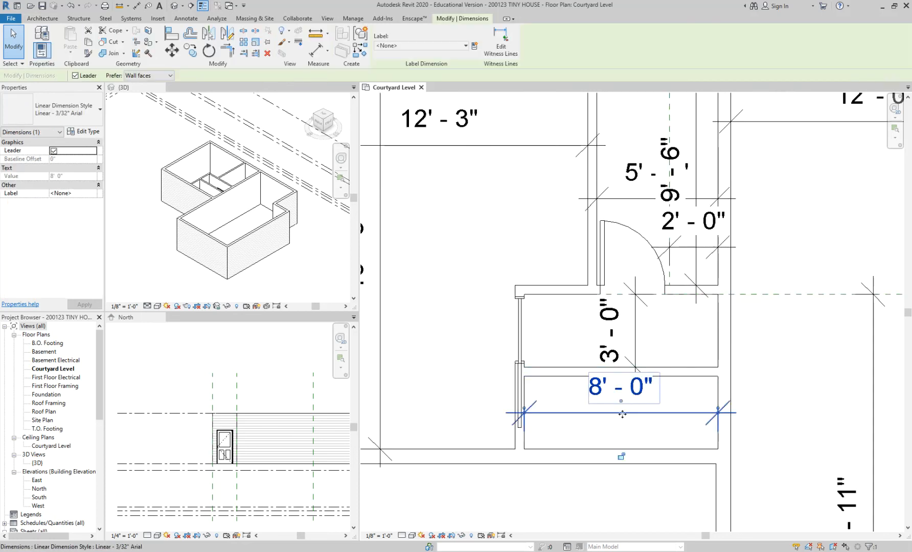
{"action": "key", "text": "Delete"}
{"action": "left_click", "coordinate": [645, 349]}
{"action": "key", "text": "Delete"}
Step: Compare the double-sliding and double-pocket door families, and load Door-Interior-Double-Pocket-2_Panel-Wood with its 60" x 84" type
{"action": "middle_click_drag", "start_coordinate": [637, 341], "coordinate": [587, 344]}
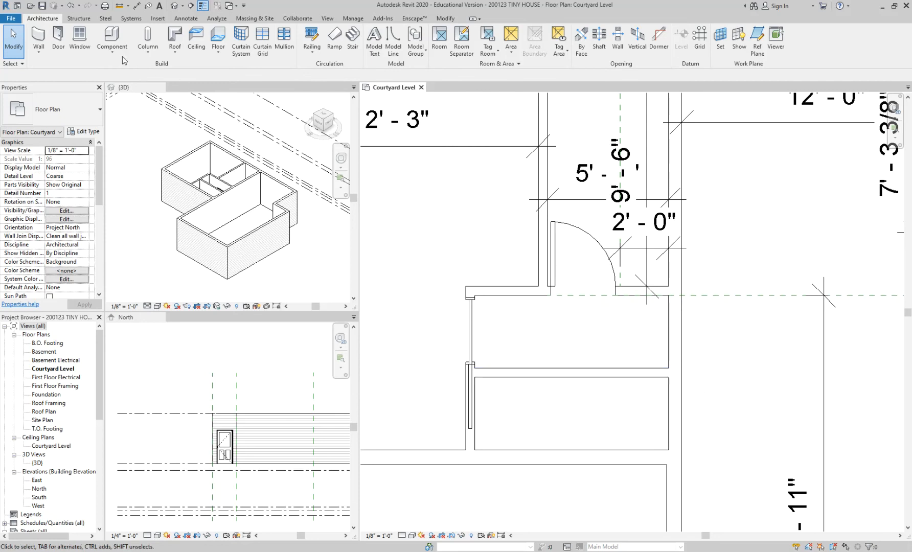
{"action": "key", "text": "d"}
{"action": "key", "text": "r"}
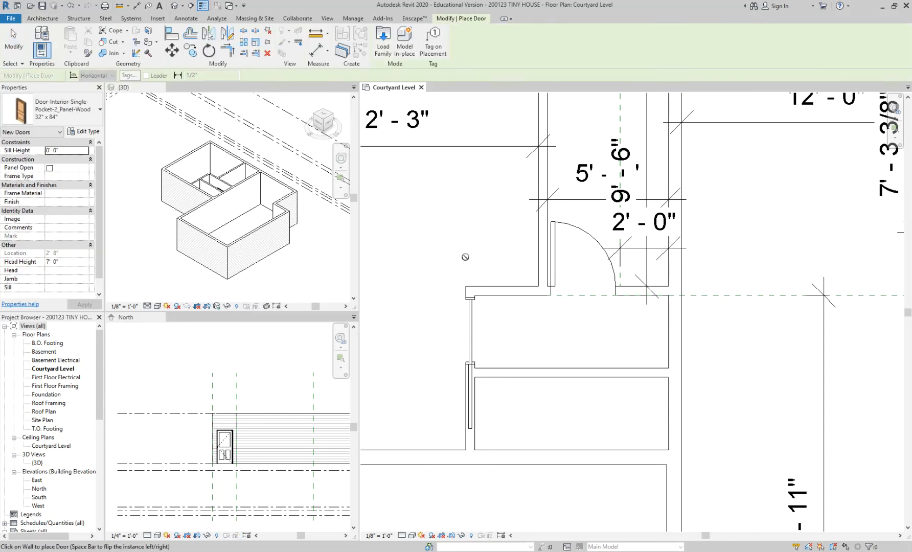
{"action": "left_click", "coordinate": [383, 41]}
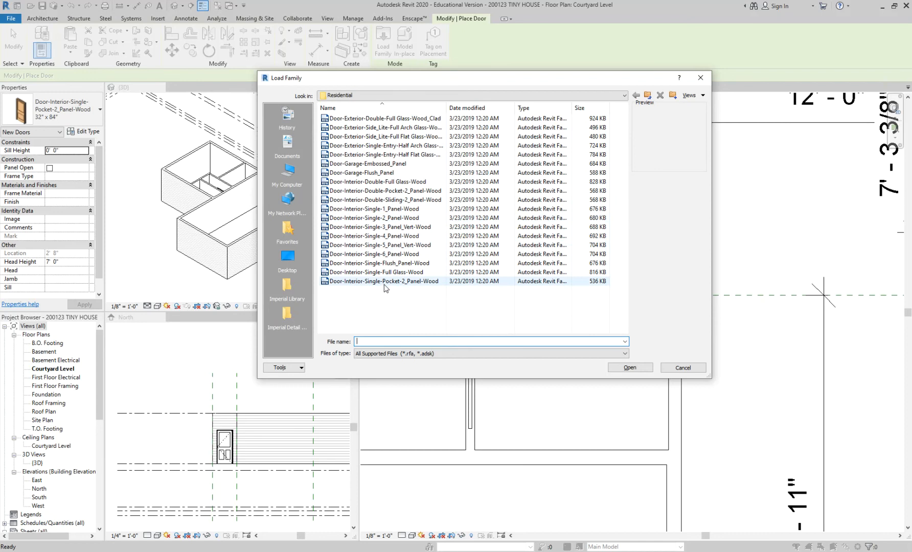
{"action": "left_click", "coordinate": [401, 200]}
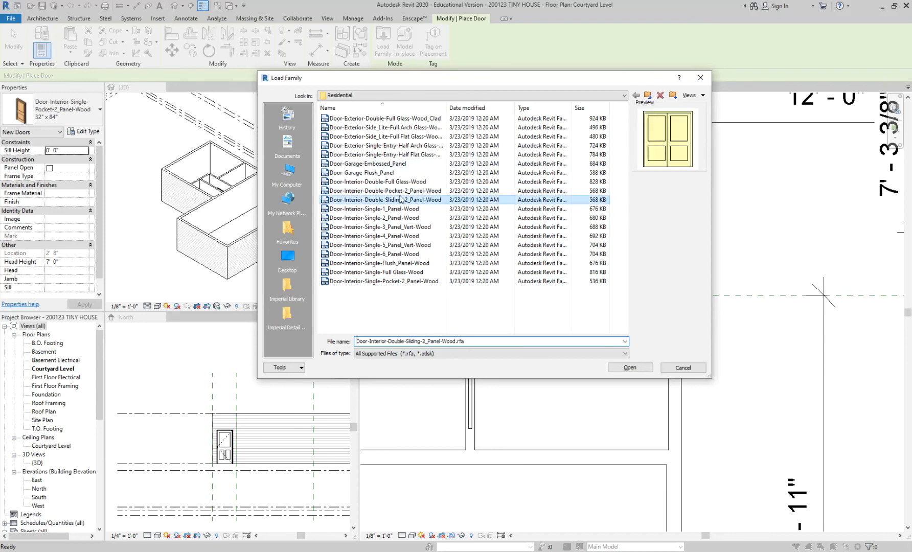
{"action": "left_click", "coordinate": [402, 190]}
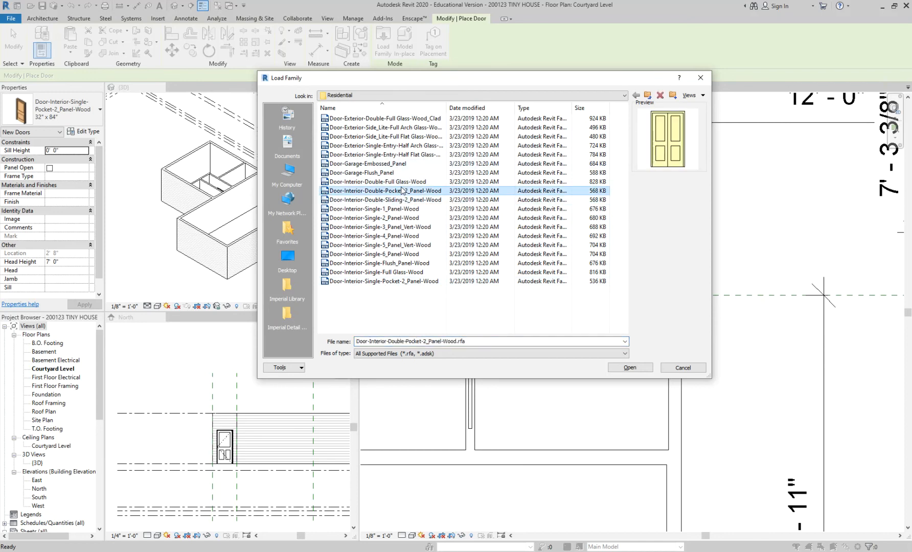
{"action": "left_click", "coordinate": [403, 201]}
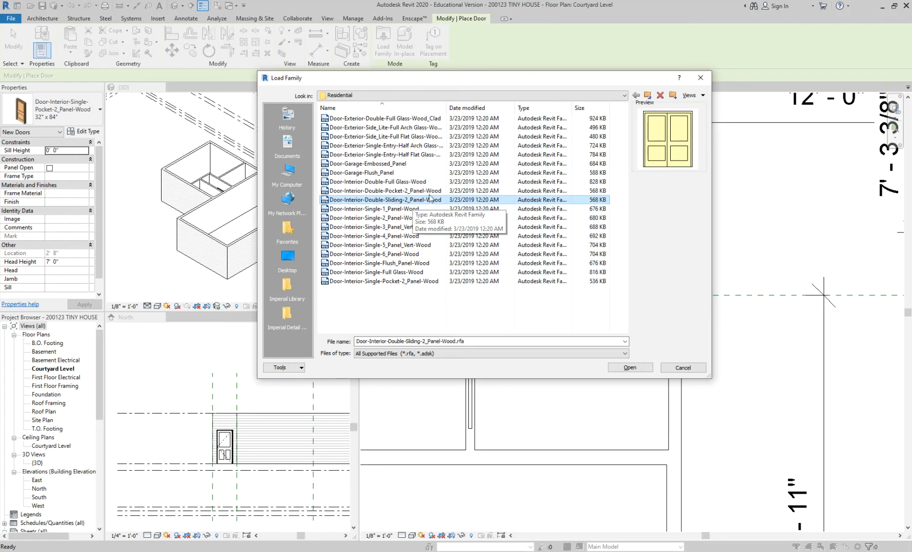
{"action": "left_click", "coordinate": [395, 192]}
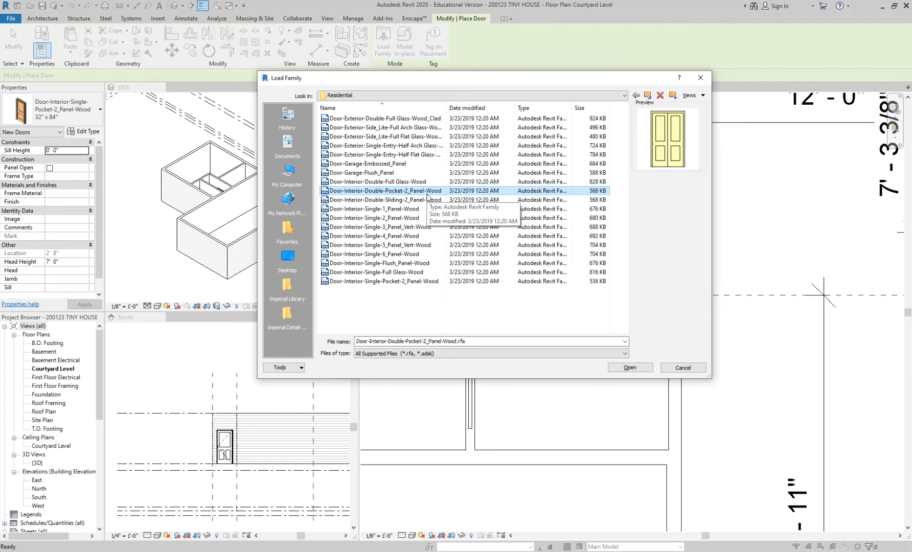
{"action": "left_click", "coordinate": [629, 370]}
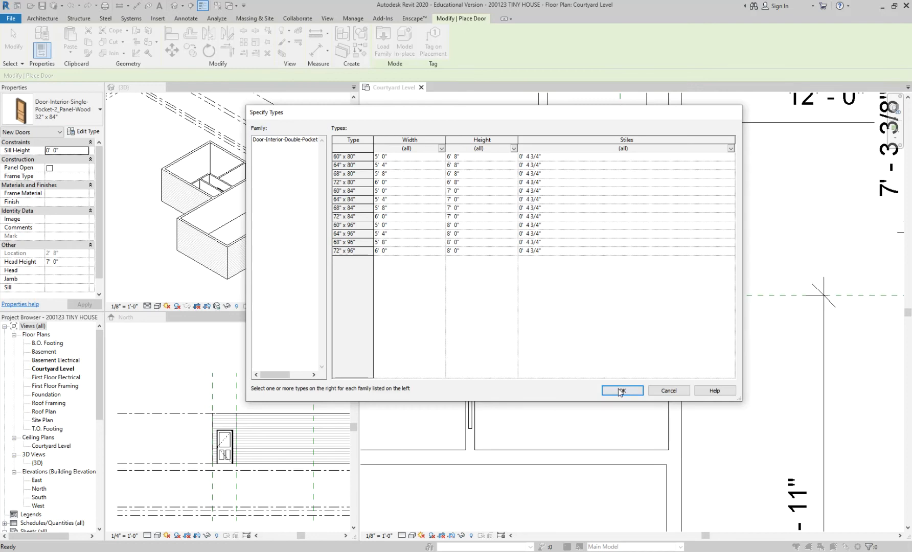
{"action": "left_click", "coordinate": [336, 191]}
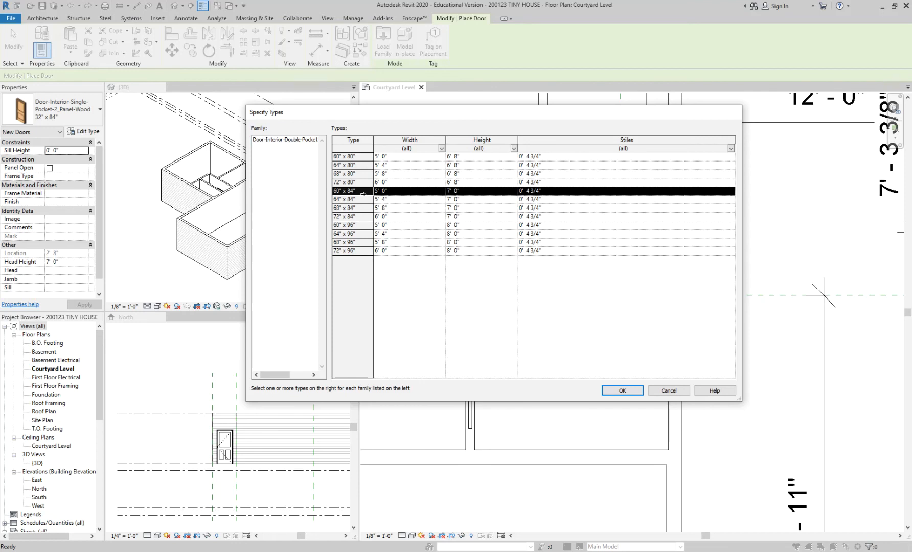
{"action": "left_click", "coordinate": [613, 391]}
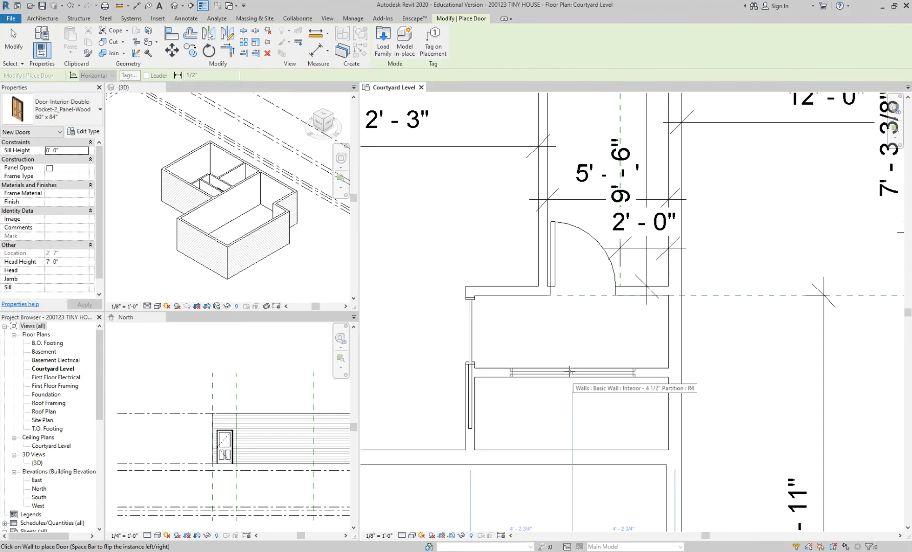
Step: Place the 60" x 84" double pocket door centred in the long partition between the hallway and the narrow room below it
{"action": "left_click", "coordinate": [571, 372]}
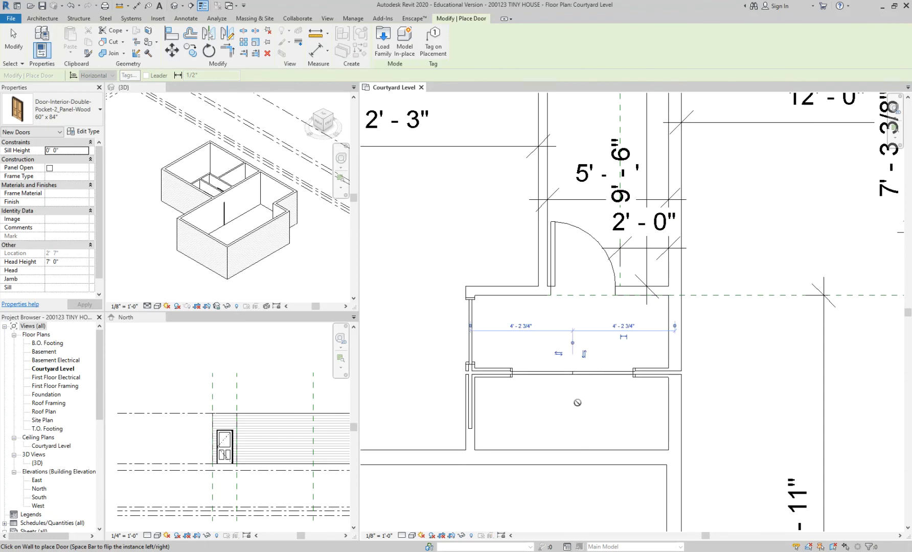
{"action": "key", "text": "Escape"}
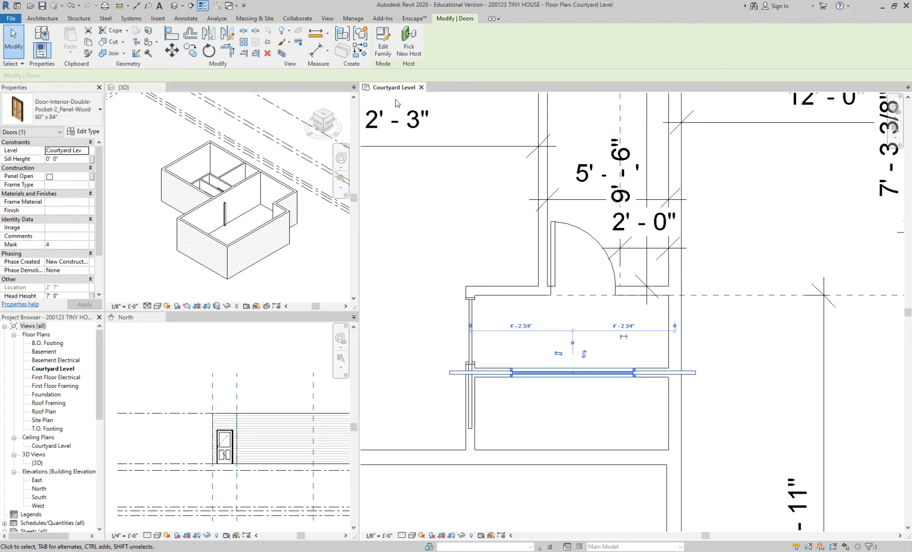
{"action": "left_click", "coordinate": [51, 113]}
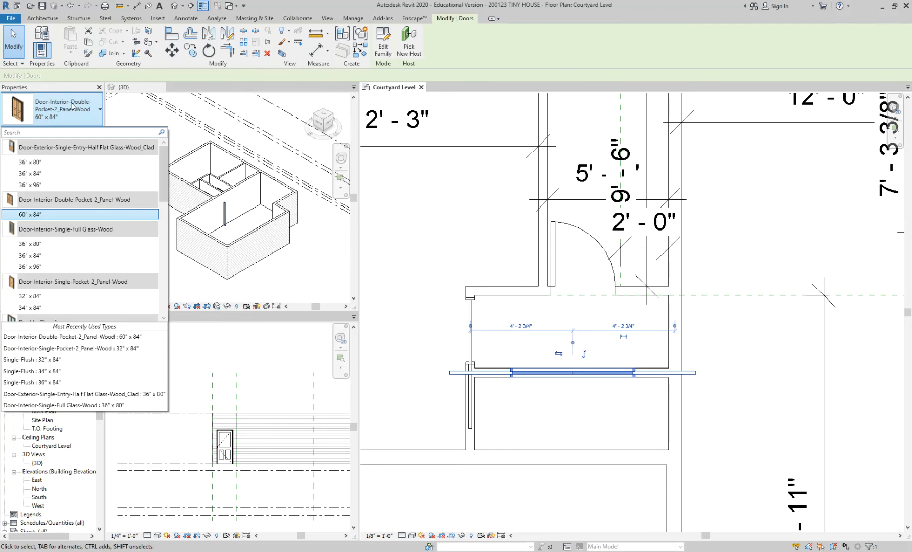
{"action": "left_click", "coordinate": [72, 107]}
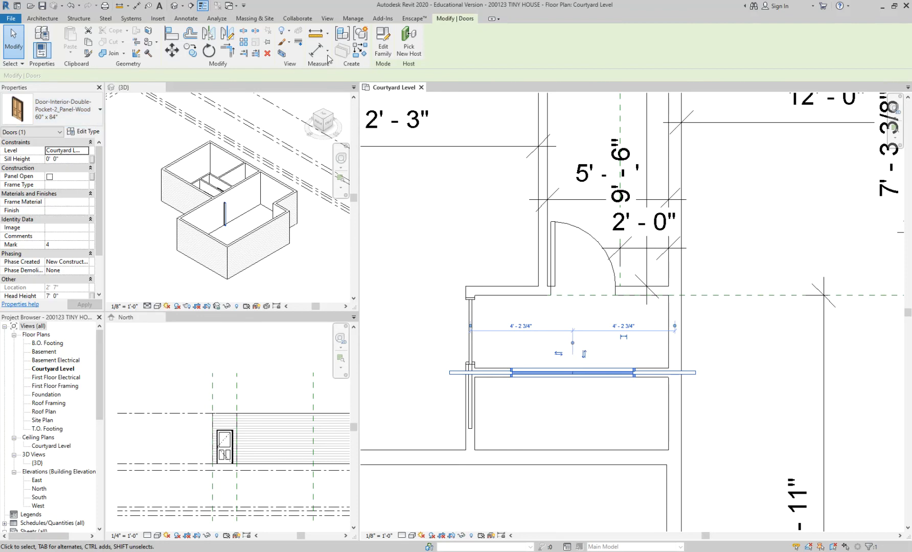
{"action": "left_click", "coordinate": [438, 162]}
Step: Load the Door-Interior-Double-Sliding-2_Panel-Wood family with its 68" x 84" and 72" x 84" types
{"action": "key", "text": "d"}
{"action": "key", "text": "r"}
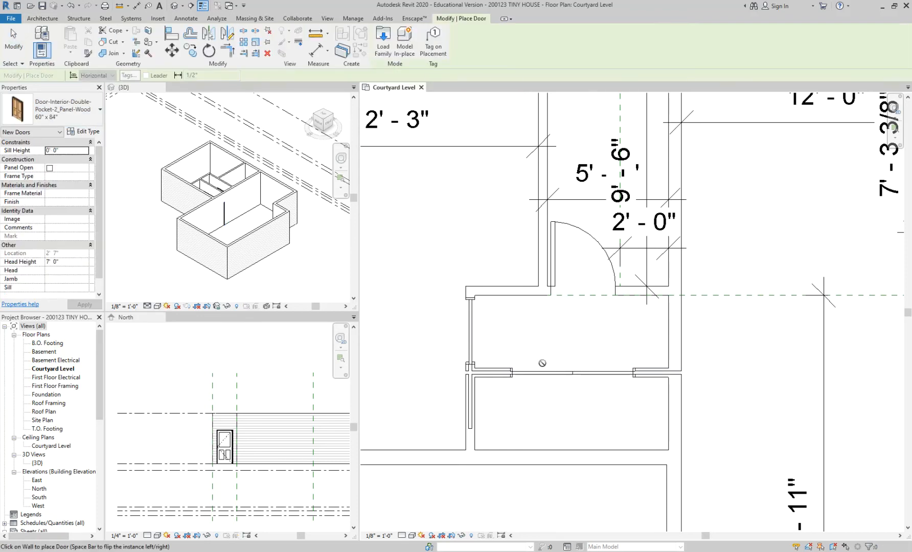
{"action": "left_click", "coordinate": [387, 43]}
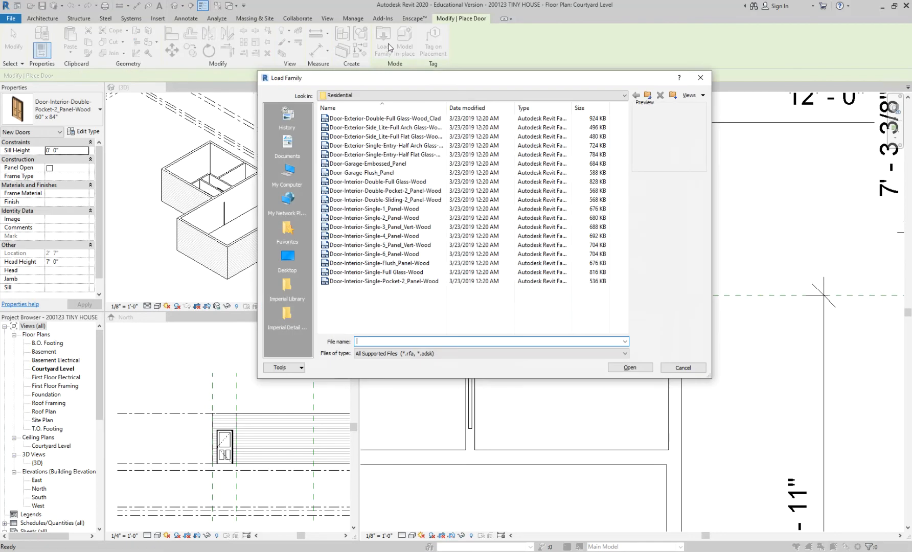
{"action": "left_click", "coordinate": [411, 199]}
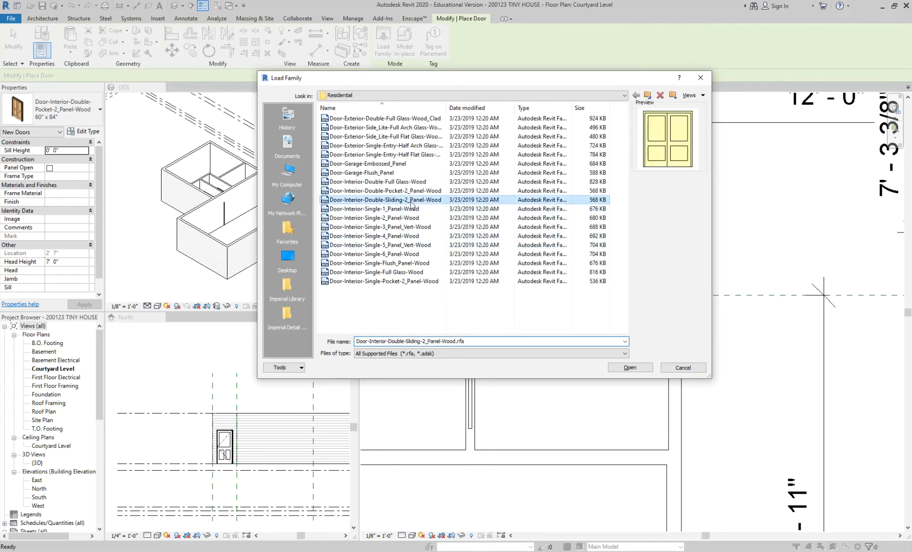
{"action": "left_click", "coordinate": [628, 367]}
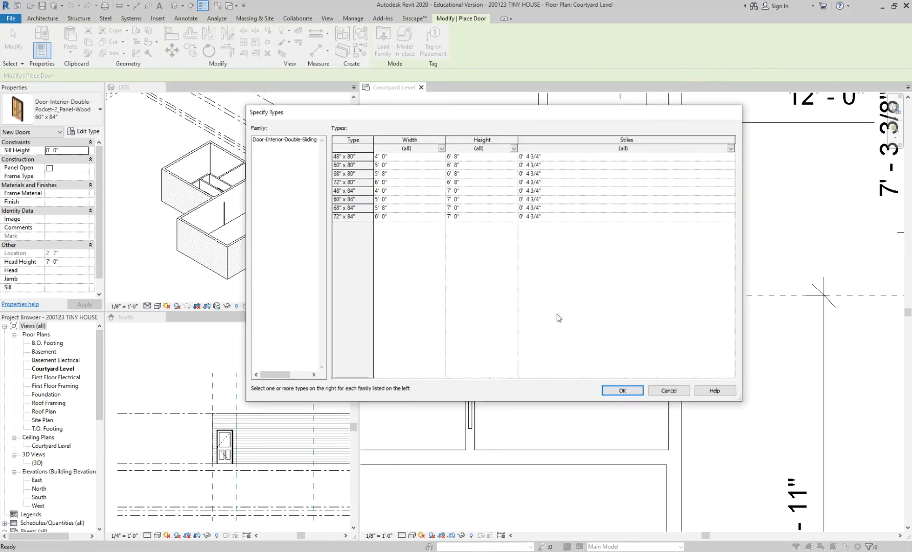
{"action": "left_click", "coordinate": [335, 216]}
{"action": "left_click", "coordinate": [336, 208], "text": "ctrl"}
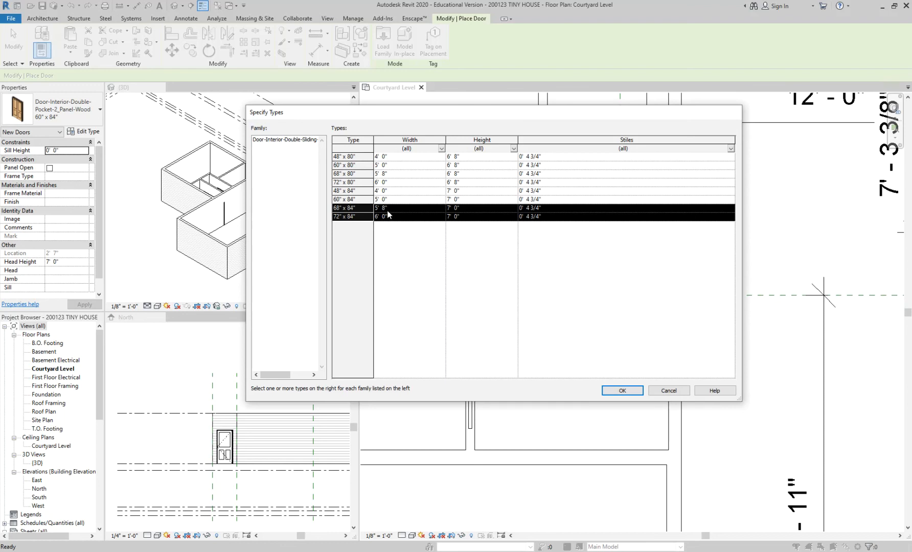
{"action": "left_click", "coordinate": [613, 390]}
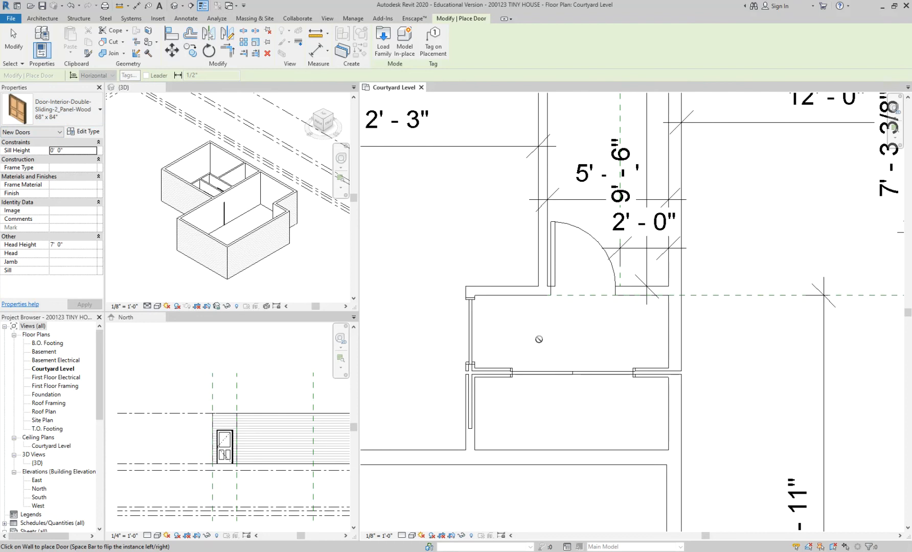
Step: Change the double pocket door in the hallway partition to the Door-Interior-Double-Sliding-2_Panel-Wood 72" x 84" type
{"action": "key", "text": "Escape"}
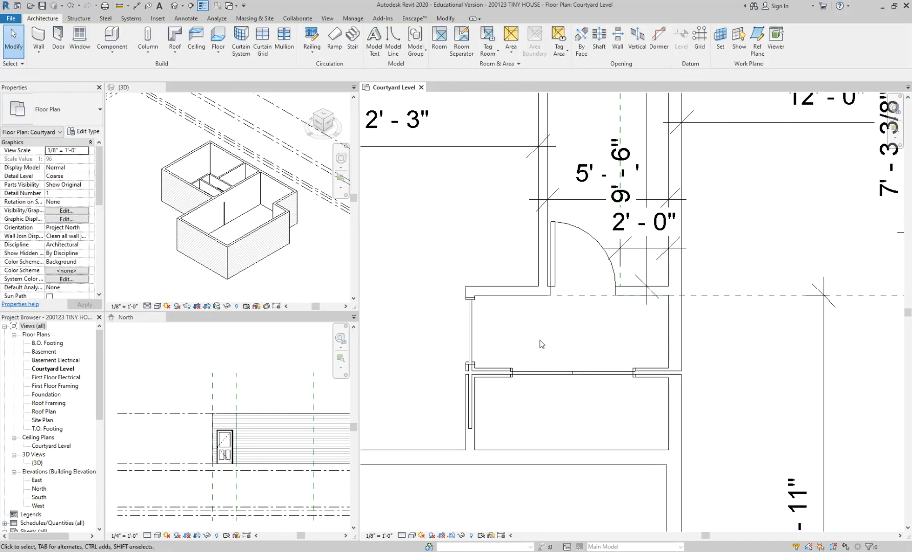
{"action": "left_click", "coordinate": [545, 372]}
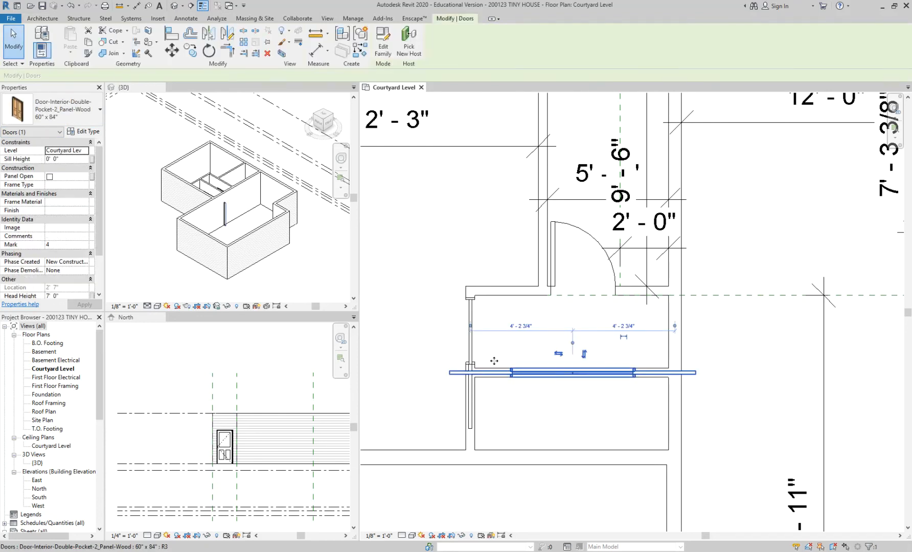
{"action": "left_click", "coordinate": [71, 114]}
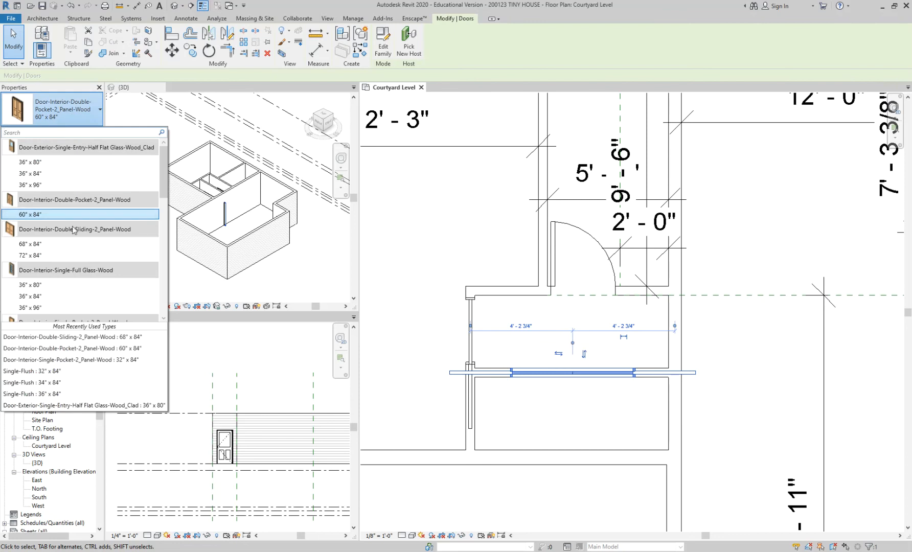
{"action": "left_click", "coordinate": [72, 255]}
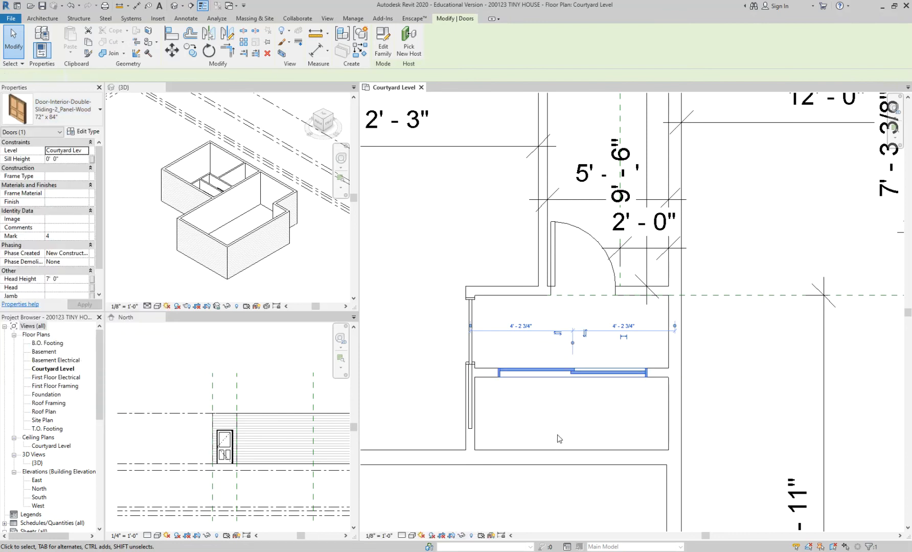
{"action": "left_click", "coordinate": [563, 421]}
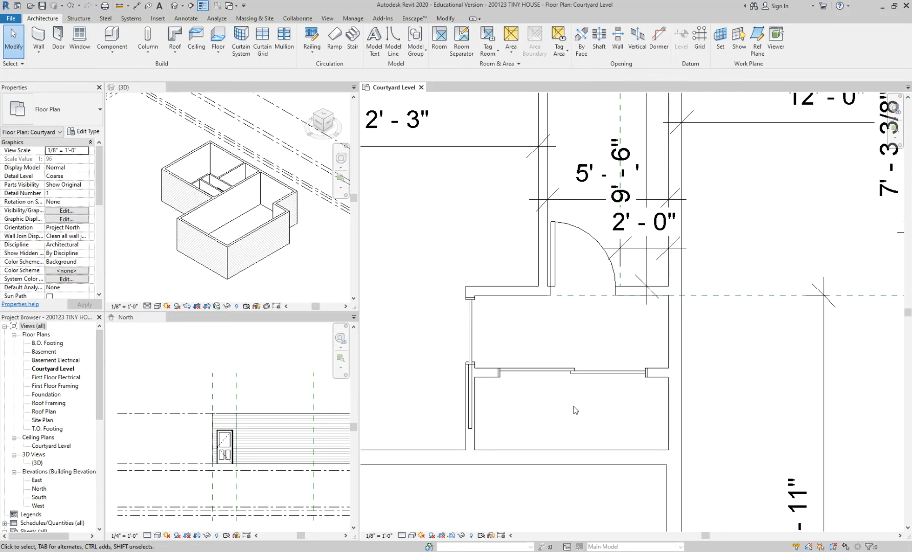
Step: Examine the double sliding door in the hallway partition and the overall room layout of the Courtyard Level plan
{"action": "left_click", "coordinate": [576, 379]}
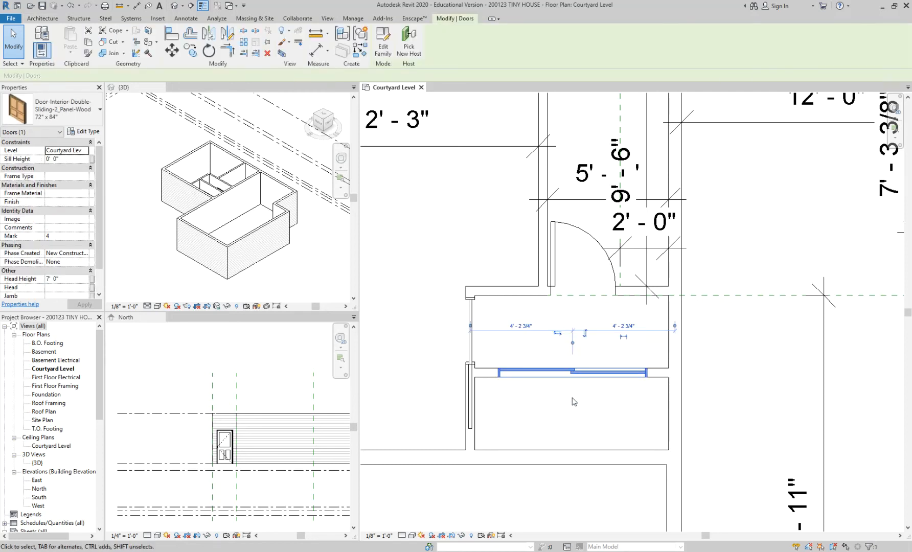
{"action": "middle_click_drag", "start_coordinate": [557, 402], "coordinate": [495, 407]}
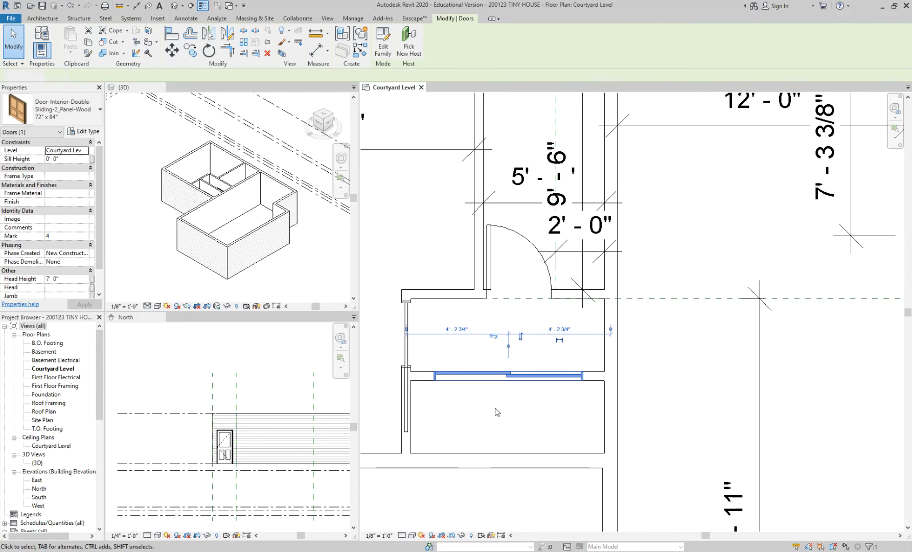
{"action": "left_click", "coordinate": [494, 411]}
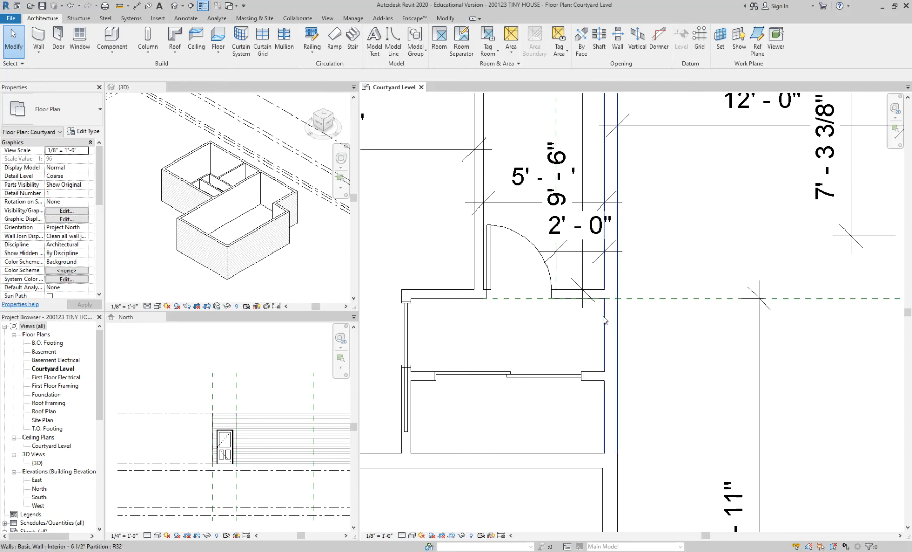
{"action": "scroll", "coordinate": [523, 330], "scroll_direction": "down", "scroll_amount": 1}
{"action": "scroll", "coordinate": [523, 329], "scroll_direction": "down", "scroll_amount": 3}
{"action": "scroll", "coordinate": [686, 346], "scroll_direction": "down", "scroll_amount": 2}
{"action": "middle_click_drag", "start_coordinate": [686, 346], "coordinate": [632, 321]}
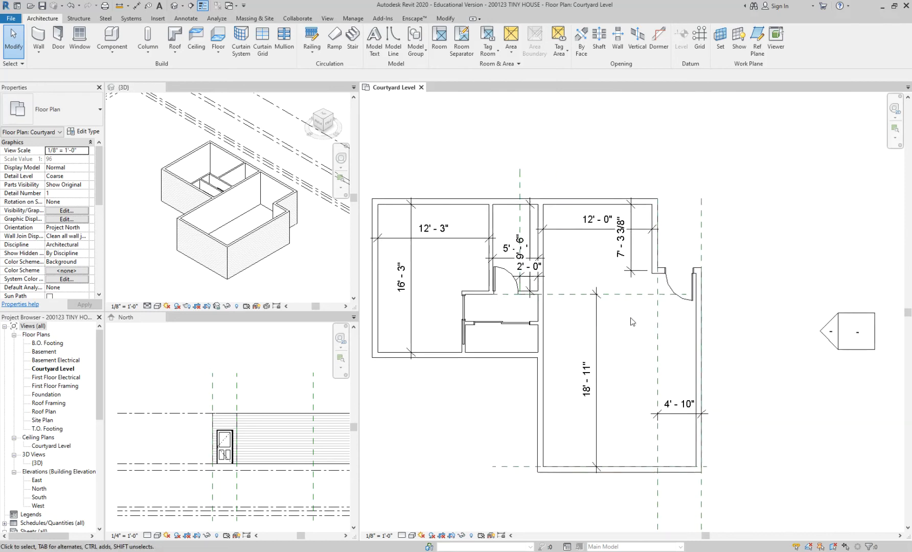
{"action": "scroll", "coordinate": [632, 321], "scroll_direction": "up", "scroll_amount": 2}
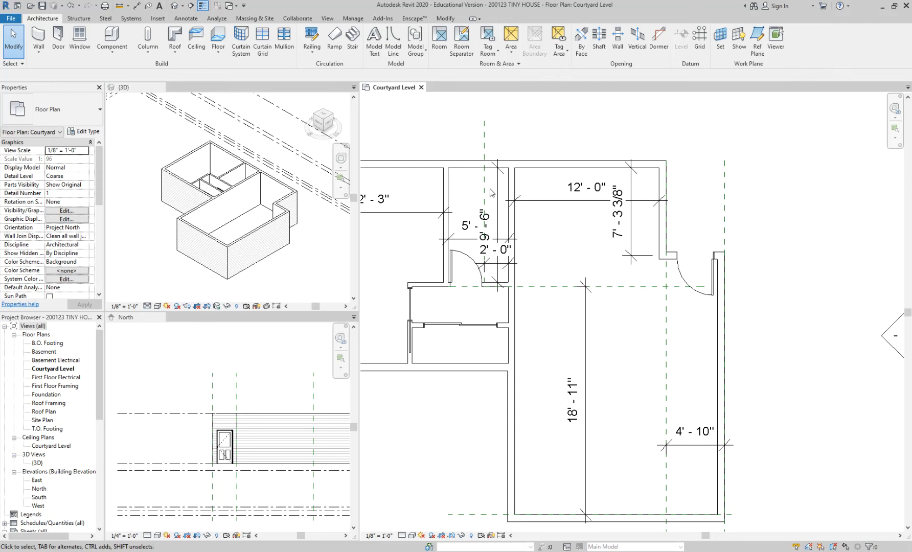
{"action": "left_click", "coordinate": [183, 6]}
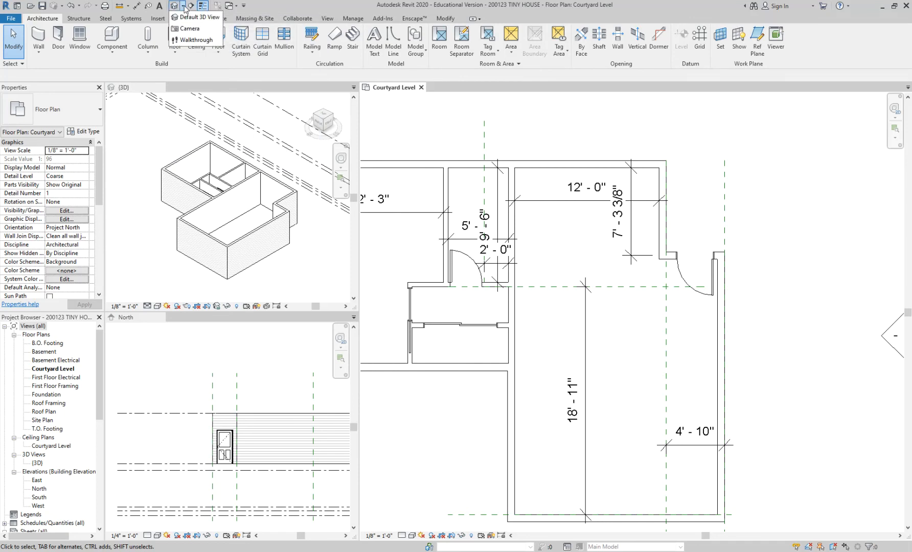
{"action": "left_click", "coordinate": [560, 135]}
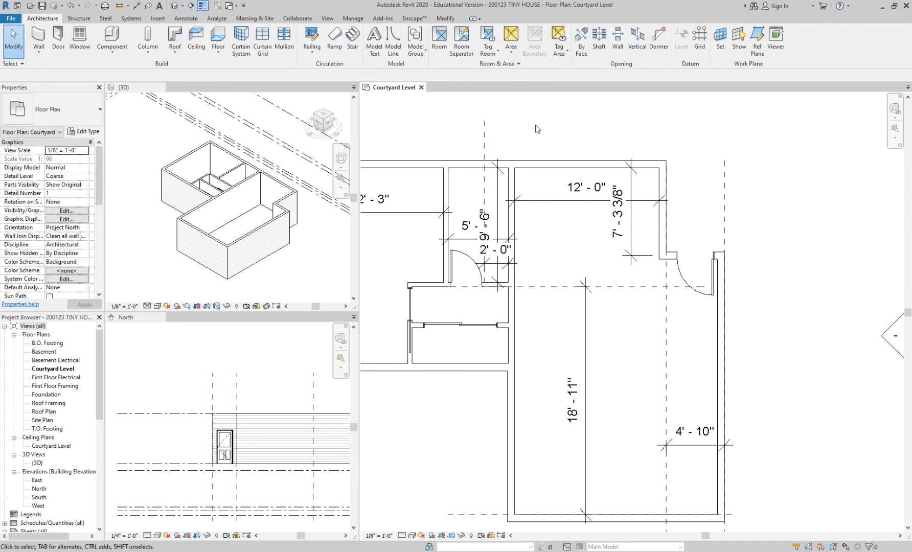
{"action": "left_click", "coordinate": [328, 19]}
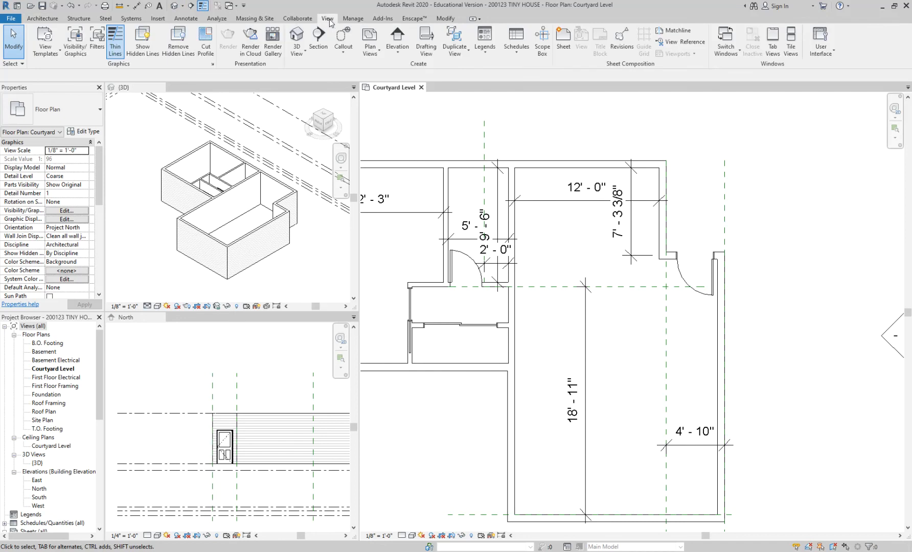
{"action": "left_click", "coordinate": [301, 51]}
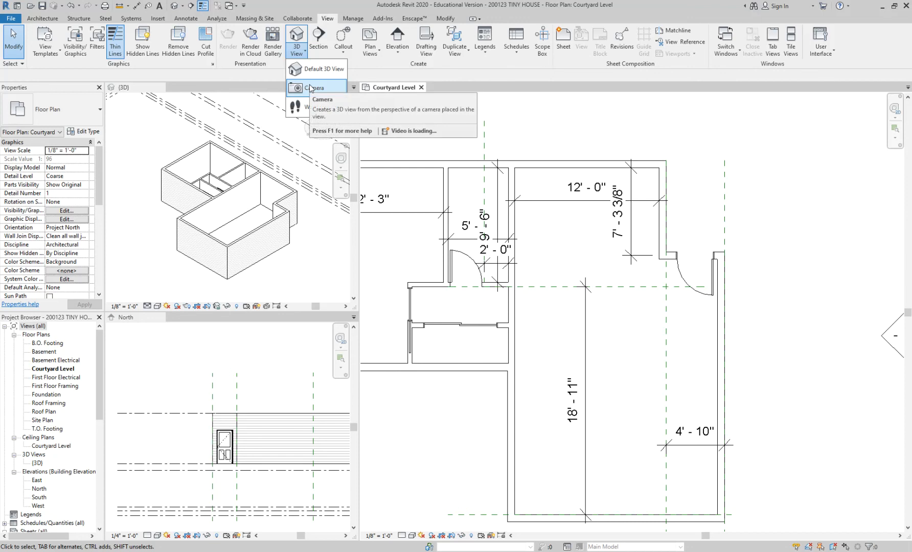
{"action": "left_click", "coordinate": [602, 137]}
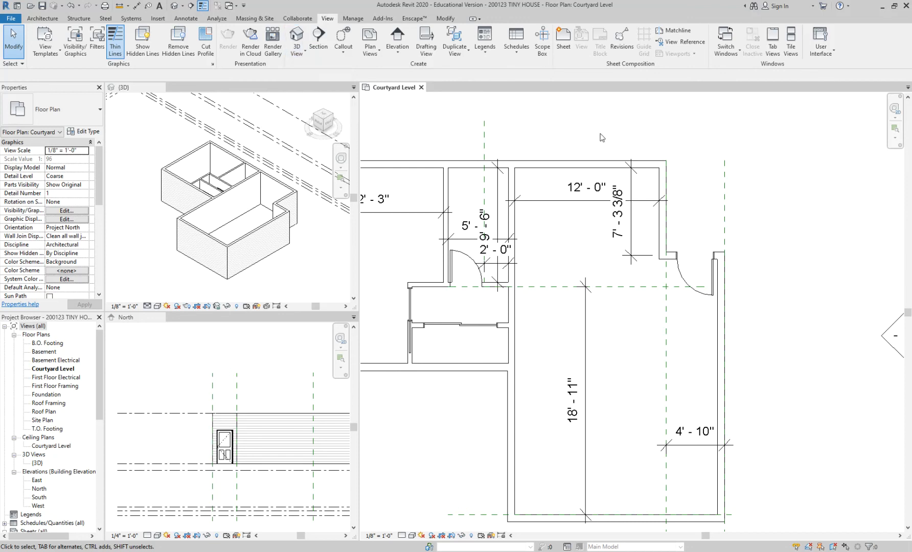
{"action": "left_click", "coordinate": [183, 6]}
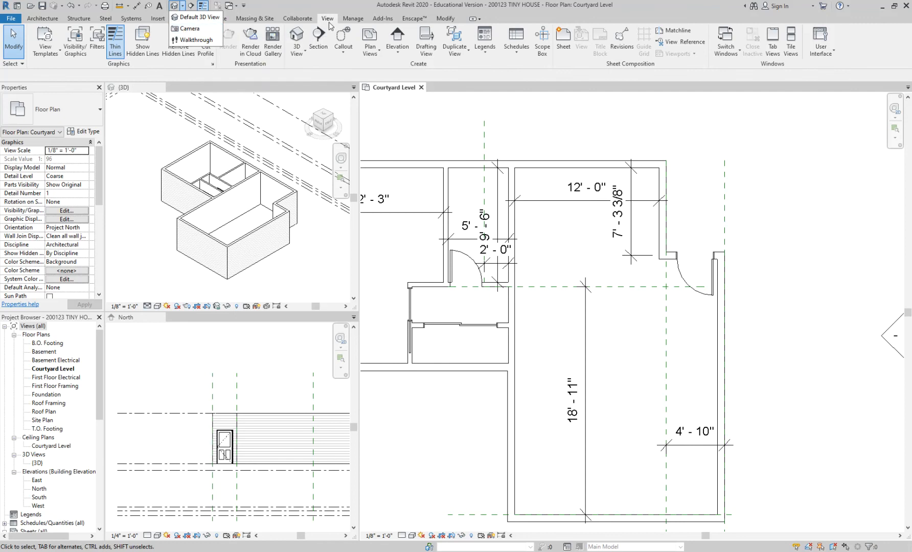
Step: Create a perspective camera view from the living room's east side, aimed diagonally just beyond the bedroom's upper-left corner, with a 5' 6" offset
{"action": "left_click", "coordinate": [304, 53]}
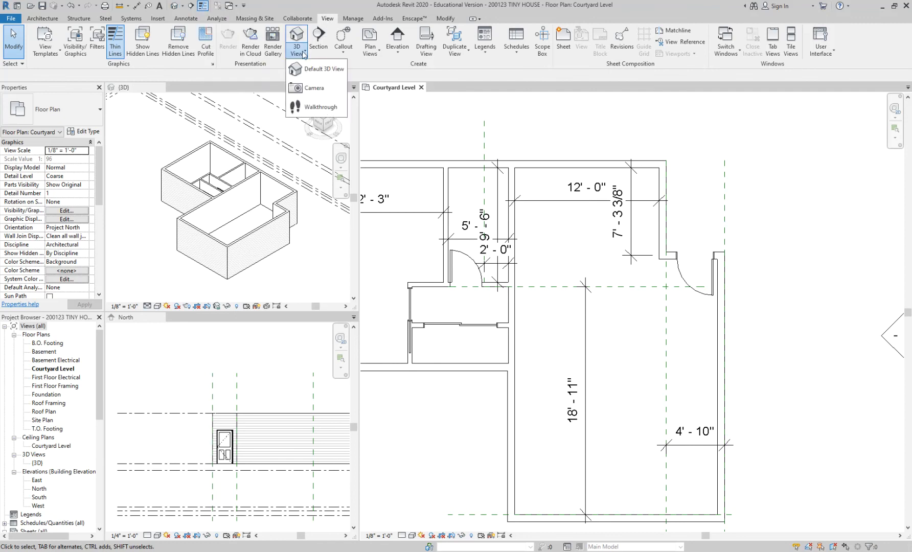
{"action": "left_click", "coordinate": [307, 88]}
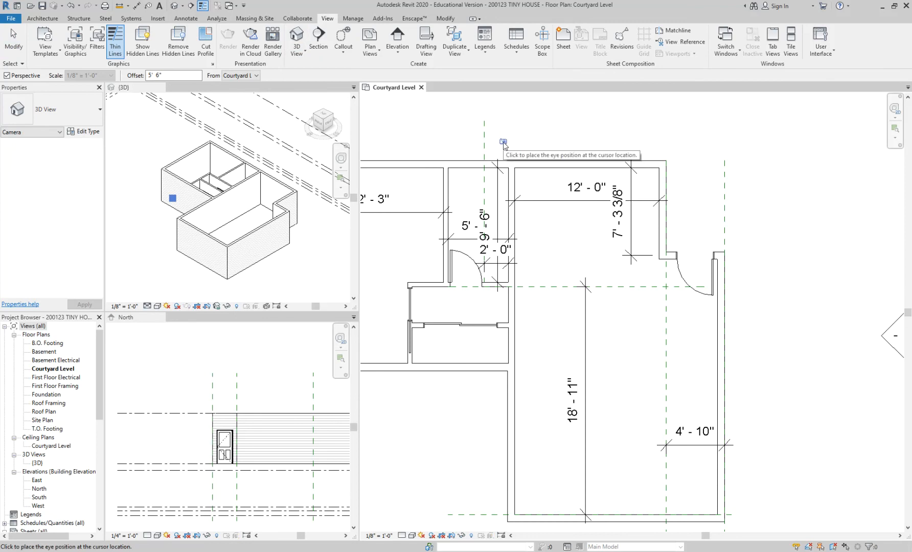
{"action": "scroll", "coordinate": [540, 139], "scroll_direction": "down", "scroll_amount": 1}
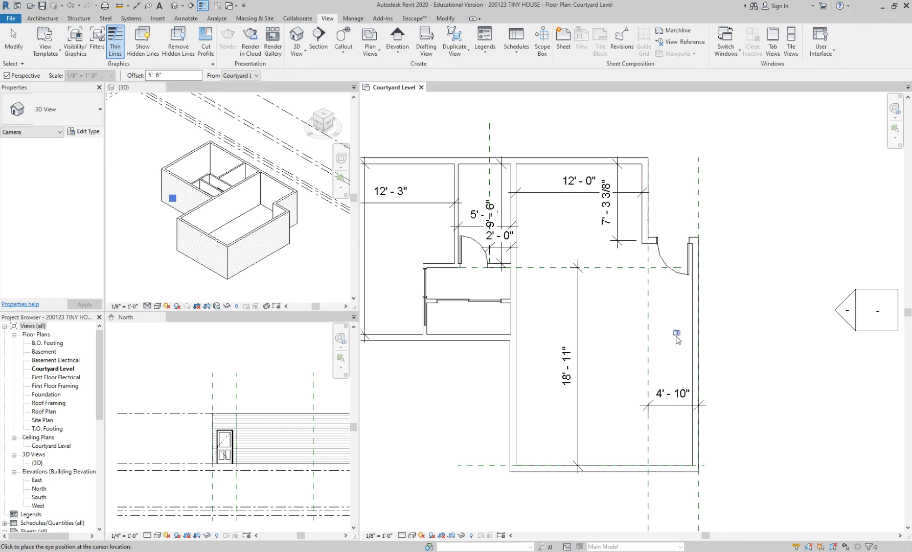
{"action": "left_click", "coordinate": [678, 358]}
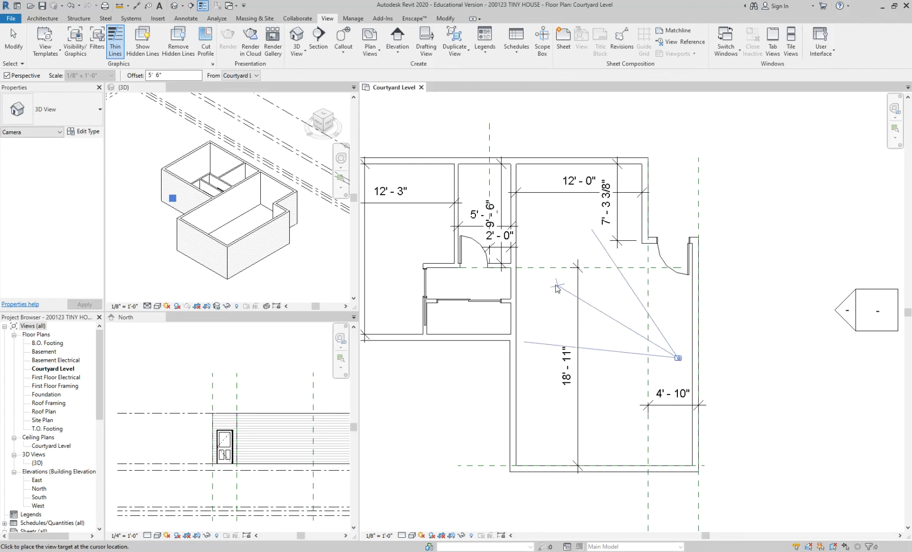
{"action": "scroll", "coordinate": [557, 307], "scroll_direction": "down", "scroll_amount": 2}
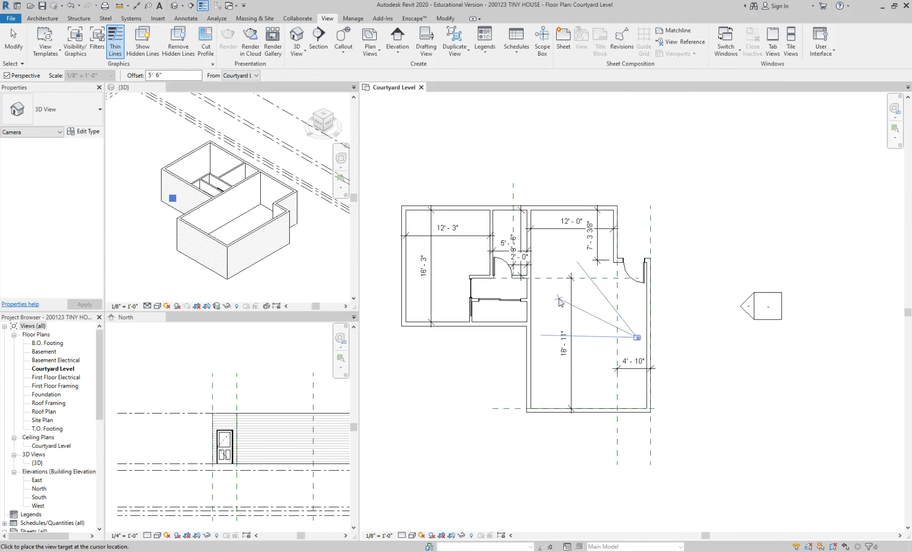
{"action": "scroll", "coordinate": [566, 302], "scroll_direction": "up", "scroll_amount": 1}
{"action": "middle_click_drag", "start_coordinate": [566, 302], "coordinate": [611, 307]}
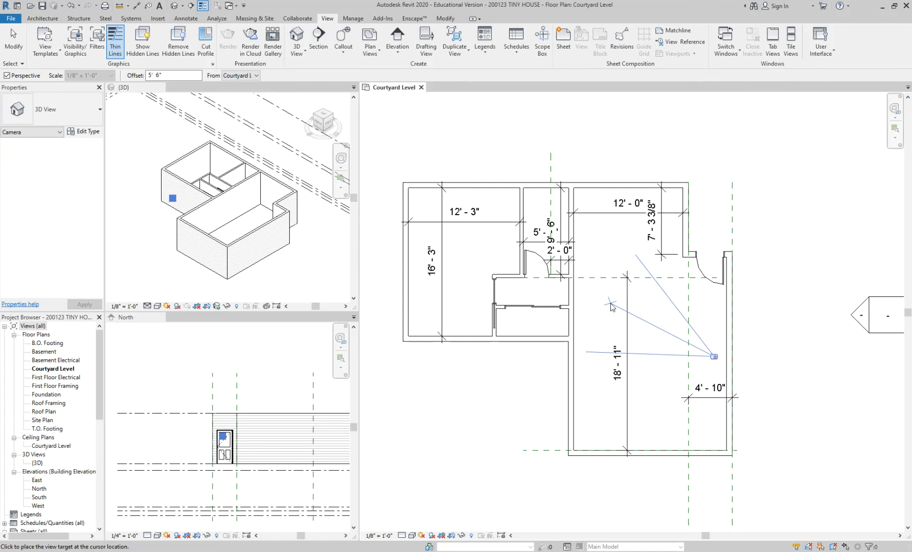
{"action": "left_click", "coordinate": [417, 176]}
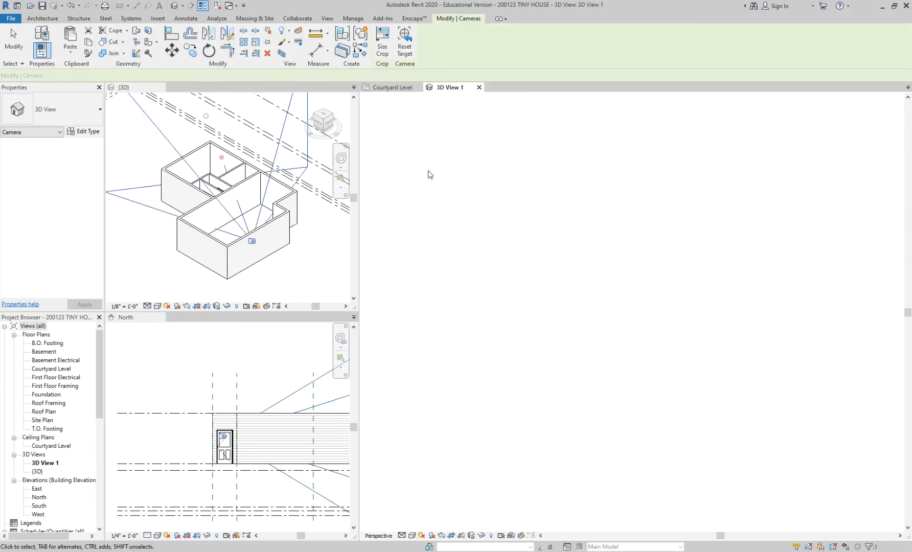
Step: Enlarge the camera view's crop region on all four sides to take in the room corner and door edge, and close the view
{"action": "left_click", "coordinate": [584, 257]}
{"action": "scroll", "coordinate": [584, 257], "scroll_direction": "down", "scroll_amount": 4}
{"action": "scroll", "coordinate": [585, 258], "scroll_direction": "down", "scroll_amount": 1}
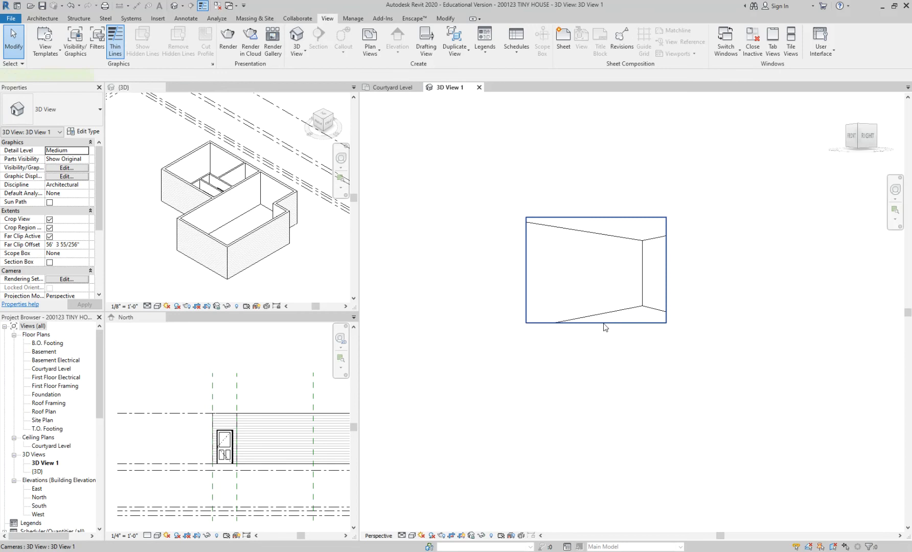
{"action": "left_click", "coordinate": [604, 322]}
{"action": "left_click_drag", "start_coordinate": [596, 323], "coordinate": [595, 373]}
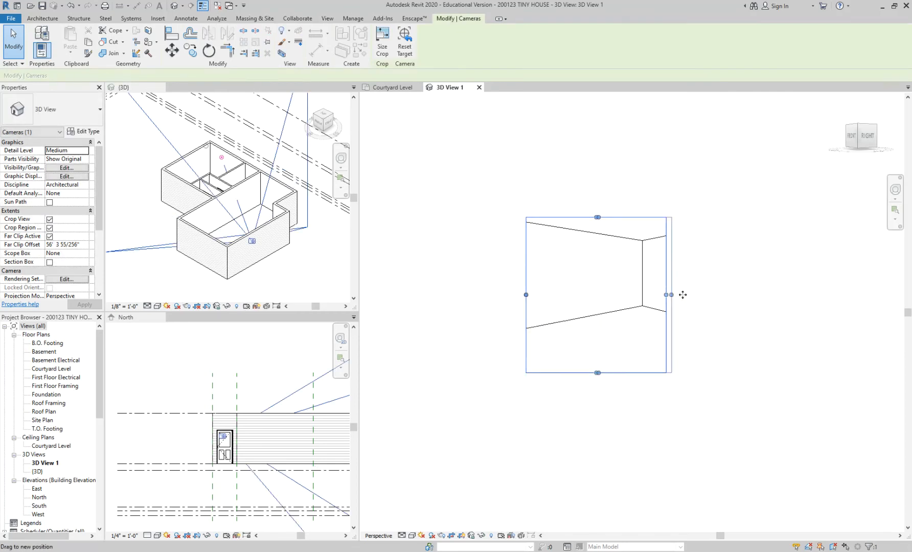
{"action": "left_click_drag", "start_coordinate": [666, 294], "coordinate": [764, 295]}
{"action": "left_click_drag", "start_coordinate": [526, 295], "coordinate": [451, 295]}
{"action": "left_click_drag", "start_coordinate": [608, 217], "coordinate": [607, 159]}
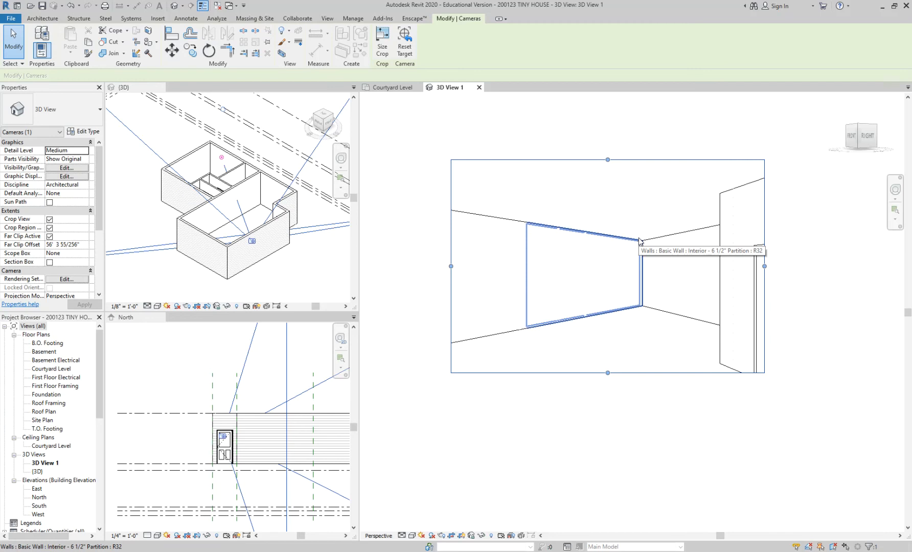
{"action": "left_click", "coordinate": [479, 88]}
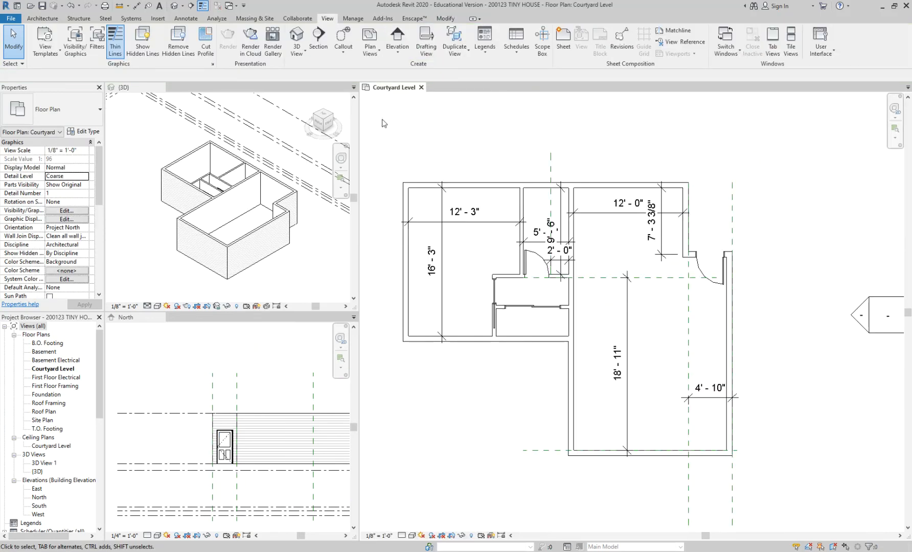
Step: Create a second perspective camera slightly lower on the living room's east side, aimed past the house's upper-left corner with a 5' 6" offset
{"action": "left_click", "coordinate": [301, 53]}
{"action": "left_click", "coordinate": [305, 89]}
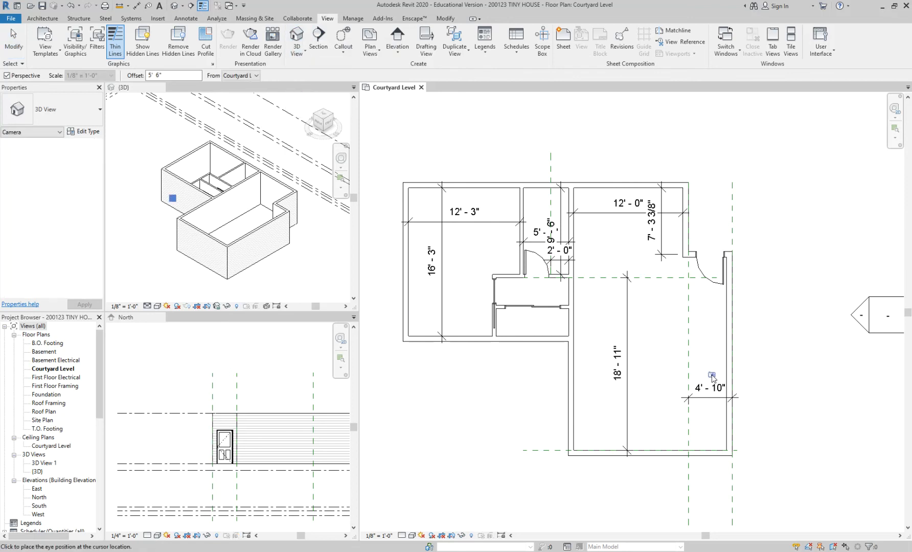
{"action": "left_click", "coordinate": [711, 375]}
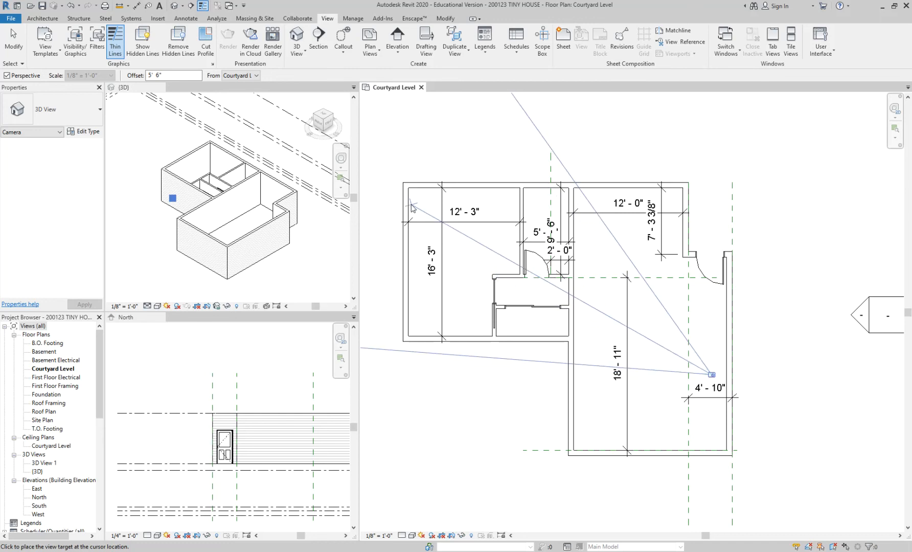
{"action": "left_click", "coordinate": [385, 173]}
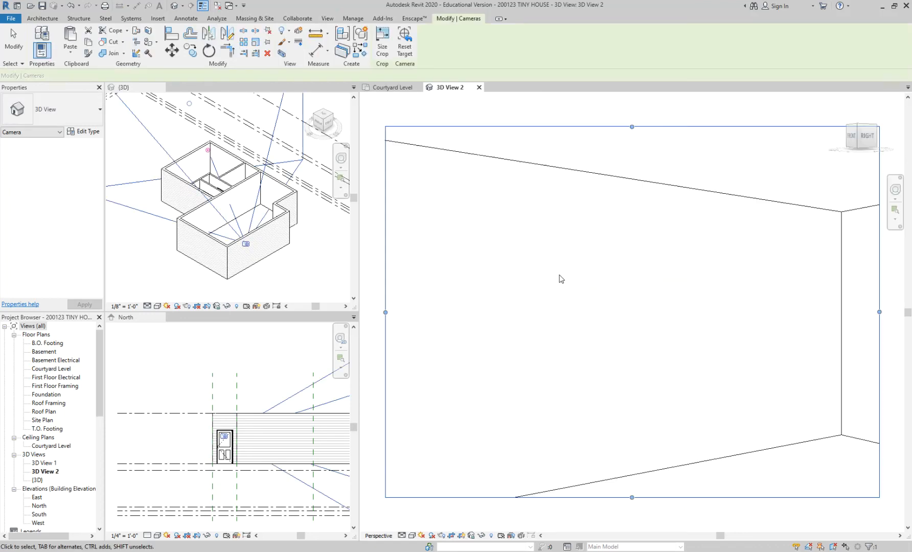
Step: Enlarge the second camera view's crop region on all sides until it frames the back corner and the whole entry door
{"action": "left_click_drag", "start_coordinate": [646, 391], "coordinate": [646, 417]}
{"action": "left_click_drag", "start_coordinate": [753, 324], "coordinate": [854, 323]}
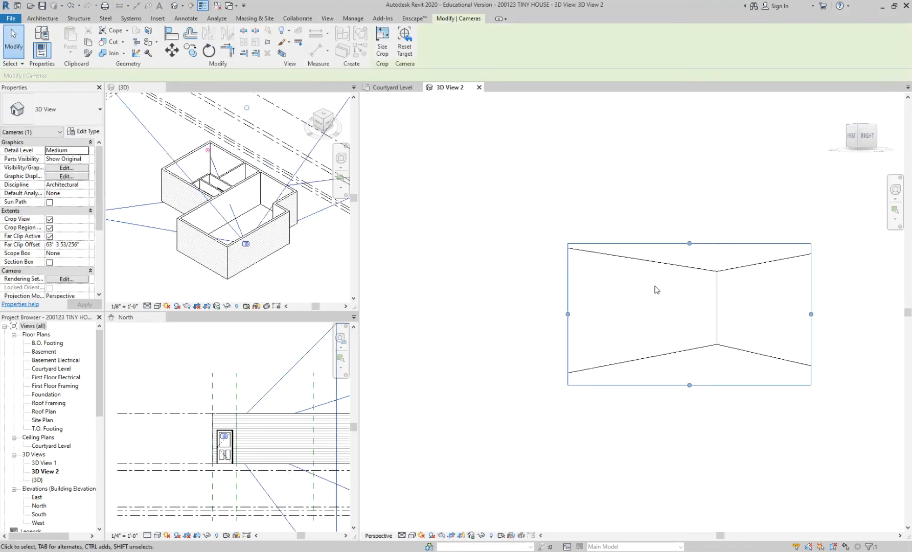
{"action": "left_click_drag", "start_coordinate": [568, 314], "coordinate": [485, 311]}
{"action": "scroll", "coordinate": [488, 293], "scroll_direction": "down", "scroll_amount": 1}
{"action": "left_click_drag", "start_coordinate": [611, 255], "coordinate": [610, 195]}
{"action": "left_click_drag", "start_coordinate": [732, 280], "coordinate": [780, 280]}
{"action": "left_click_drag", "start_coordinate": [636, 363], "coordinate": [647, 404]}
{"action": "left_click_drag", "start_coordinate": [780, 300], "coordinate": [878, 300]}
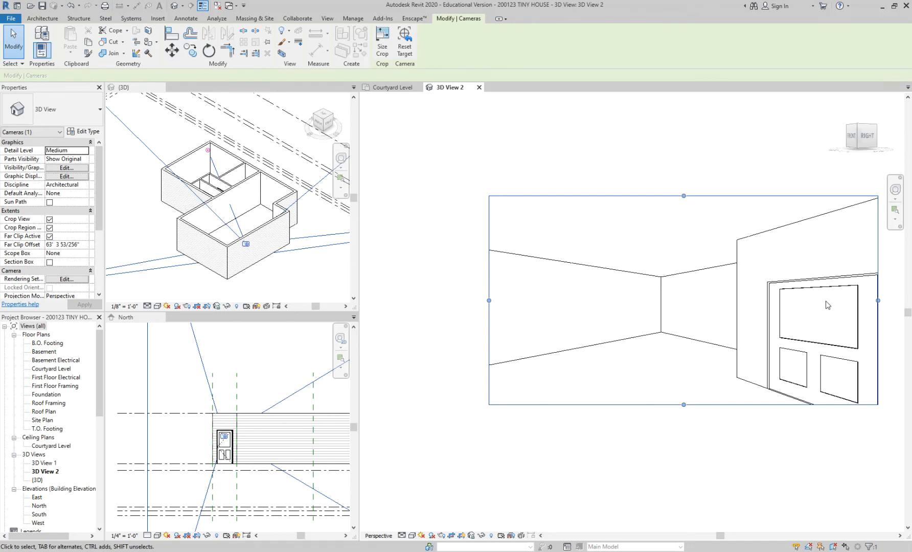
Step: Trim the crop region on the entry-door side to cut through the door, and extend the opposite side past the nearer room corner
{"action": "left_click_drag", "start_coordinate": [877, 301], "coordinate": [825, 300]}
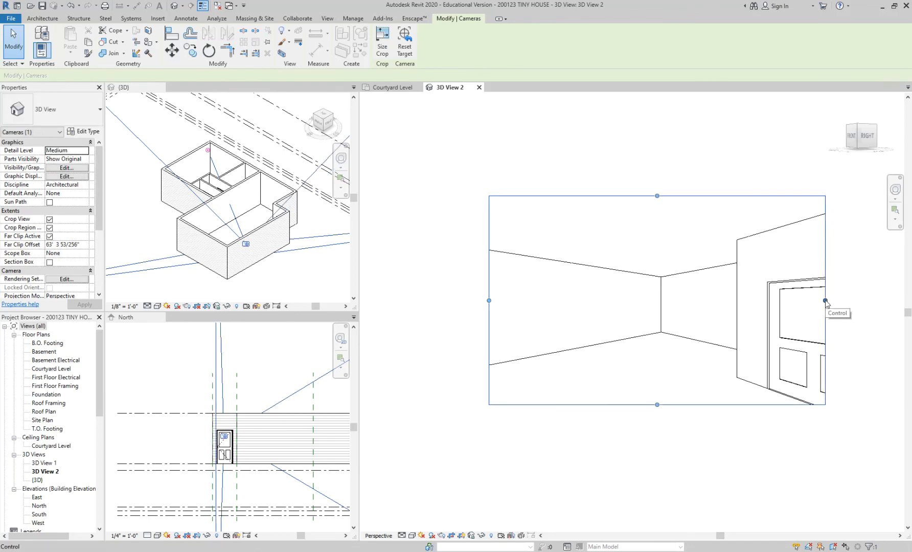
{"action": "left_click_drag", "start_coordinate": [489, 301], "coordinate": [426, 301]}
{"action": "scroll", "coordinate": [659, 301], "scroll_direction": "down", "scroll_amount": 2}
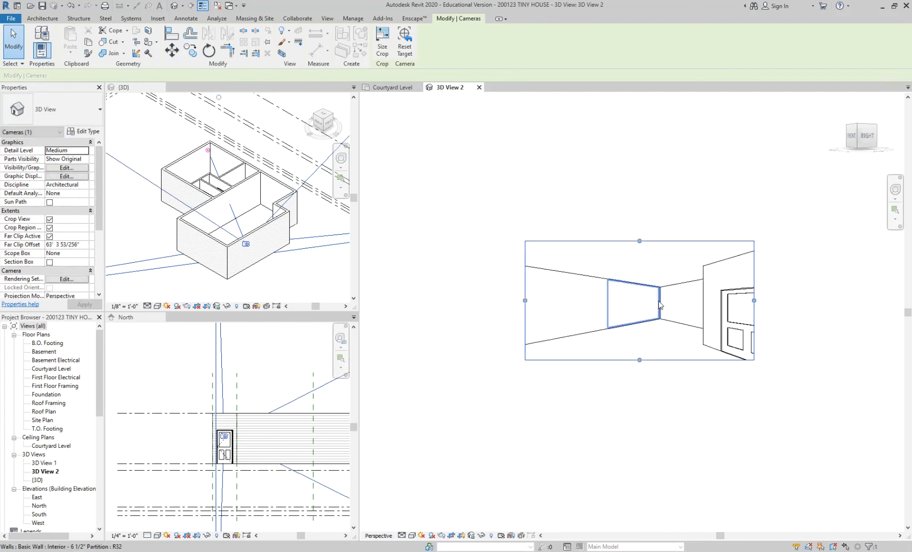
{"action": "left_click_drag", "start_coordinate": [525, 300], "coordinate": [476, 300]}
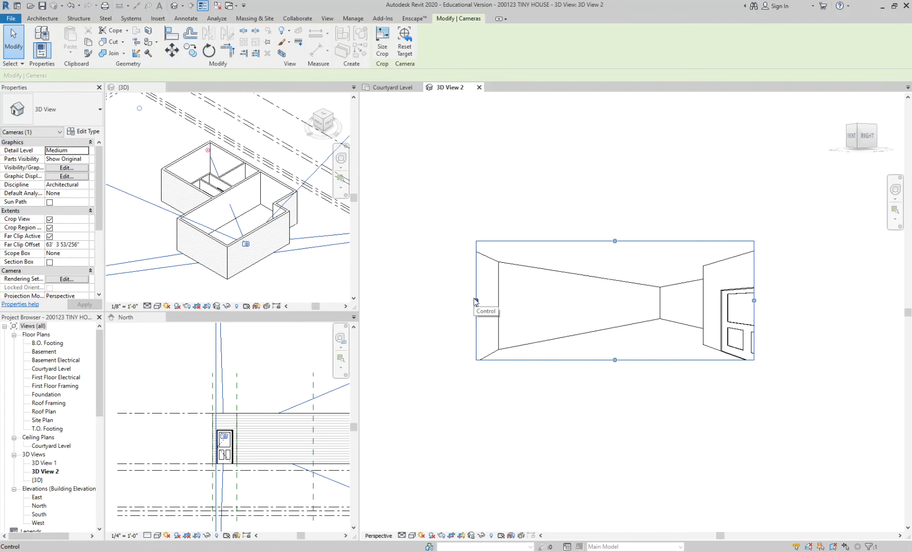
{"action": "left_click", "coordinate": [529, 239]}
Step: Narrow the crop region further on the entry-door side so that only a strip of the door remains in the perspective
{"action": "scroll", "coordinate": [549, 291], "scroll_direction": "up", "scroll_amount": 2}
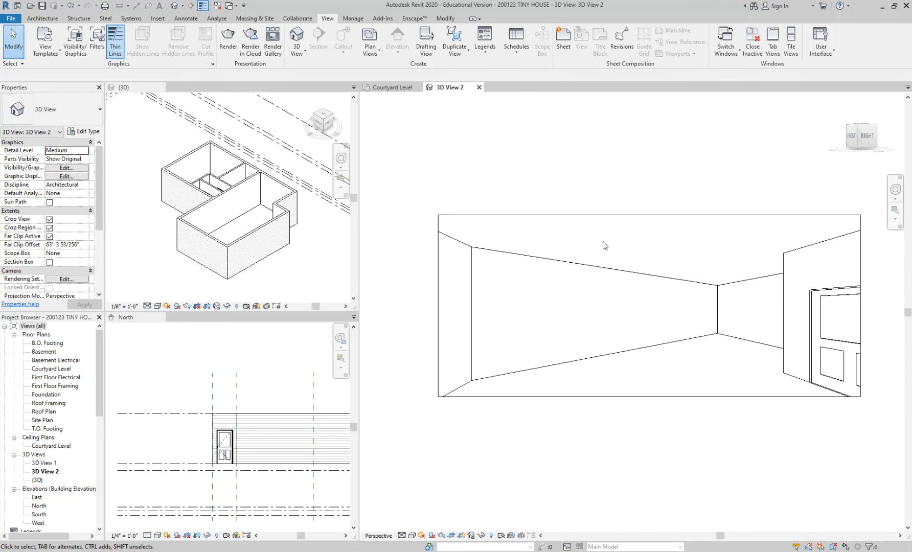
{"action": "left_click", "coordinate": [860, 223]}
{"action": "left_click_drag", "start_coordinate": [860, 305], "coordinate": [828, 306]}
{"action": "left_click", "coordinate": [628, 165]}
{"action": "scroll", "coordinate": [599, 176], "scroll_direction": "up", "scroll_amount": 2}
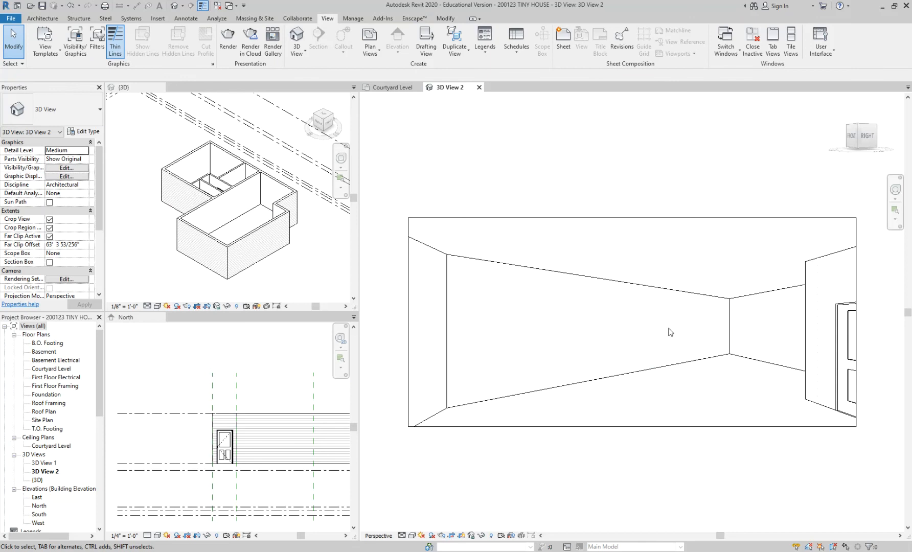
Step: Compare the Courtyard Level plan with the 3D View 2 perspective, and examine the bath and hallway area in the plan
{"action": "left_click", "coordinate": [395, 88]}
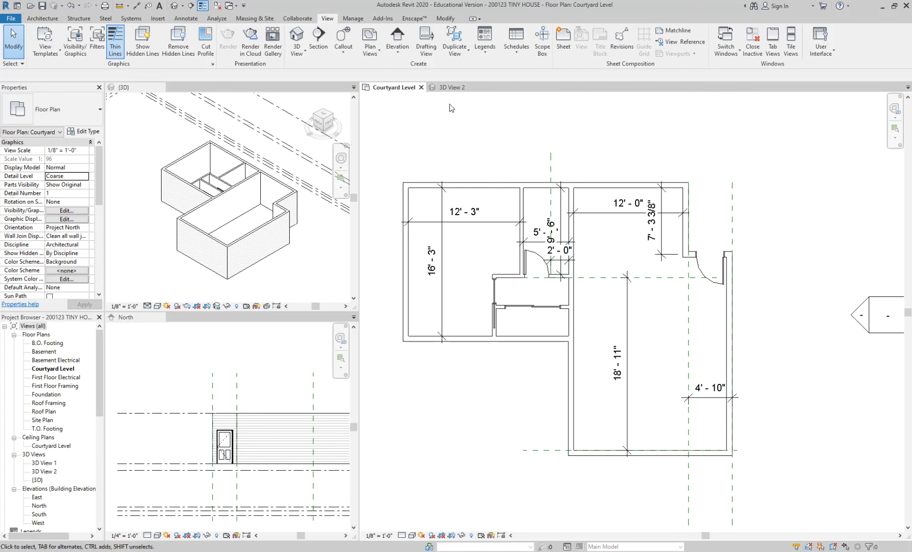
{"action": "left_click", "coordinate": [451, 87]}
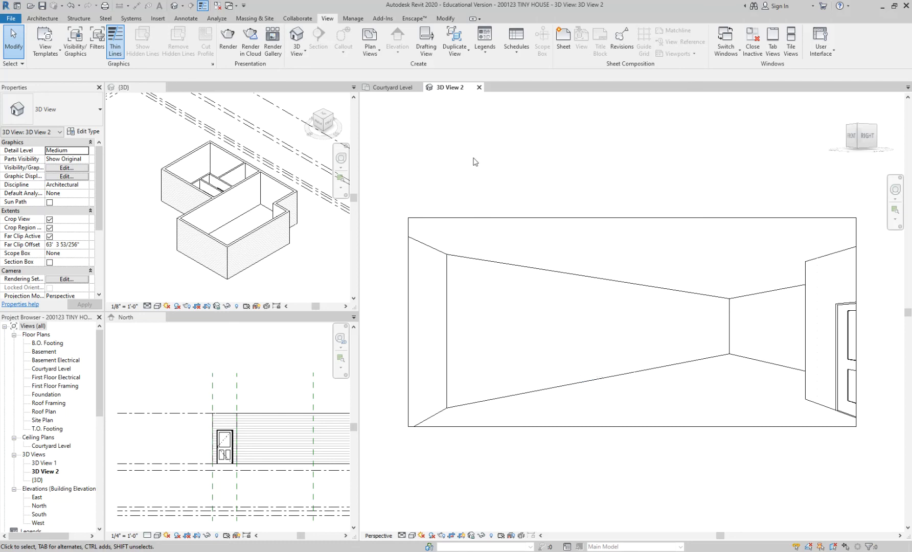
{"action": "left_click", "coordinate": [391, 88]}
{"action": "scroll", "coordinate": [591, 306], "scroll_direction": "up", "scroll_amount": 3}
{"action": "scroll", "coordinate": [600, 317], "scroll_direction": "down", "scroll_amount": 2}
{"action": "scroll", "coordinate": [600, 322], "scroll_direction": "up", "scroll_amount": 3}
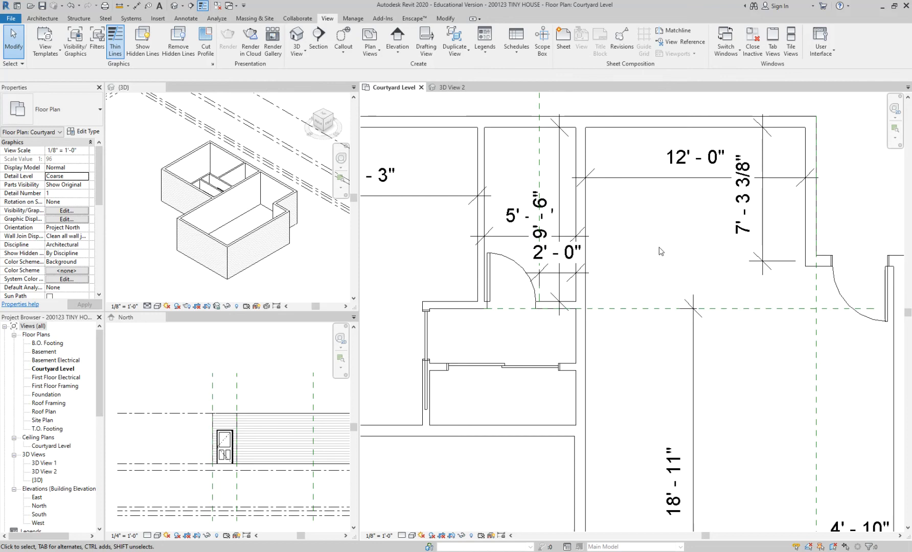
Step: Start placing a door on the Courtyard Level plan and load the Door-Opening family from the Doors library folder
{"action": "left_click", "coordinate": [49, 18]}
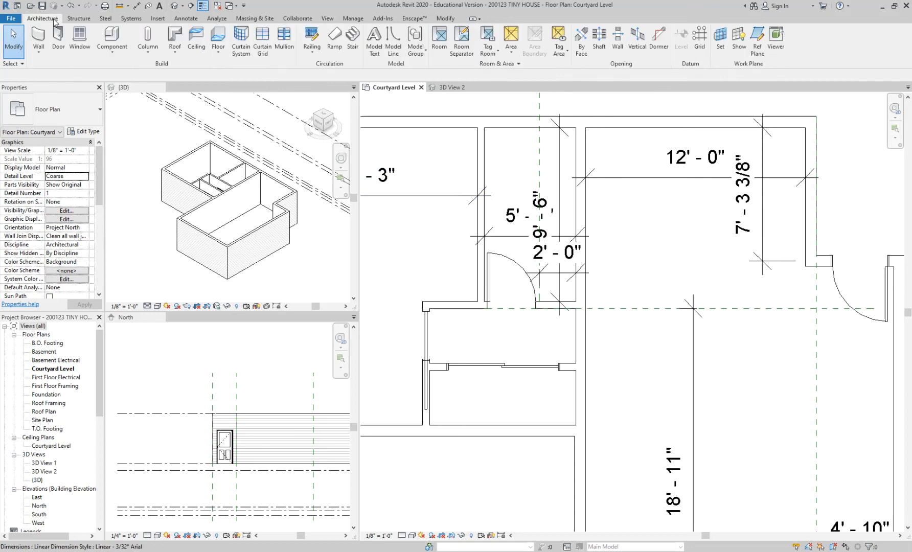
{"action": "left_click", "coordinate": [58, 34]}
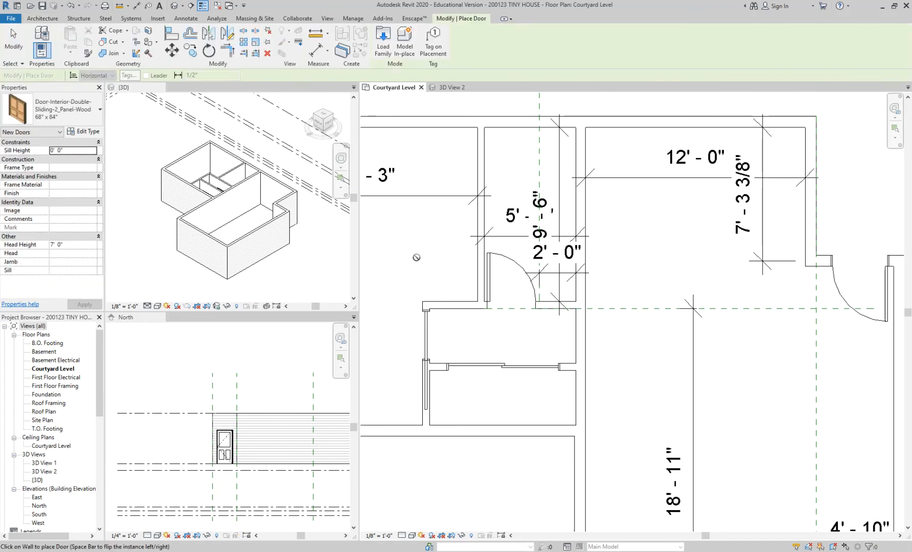
{"action": "left_click", "coordinate": [61, 110]}
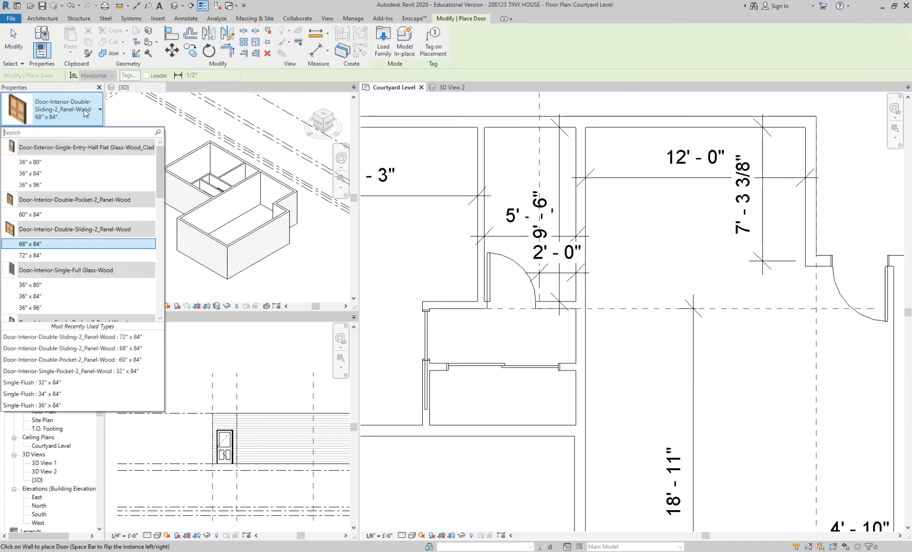
{"action": "scroll", "coordinate": [85, 211], "scroll_direction": "down", "scroll_amount": 10}
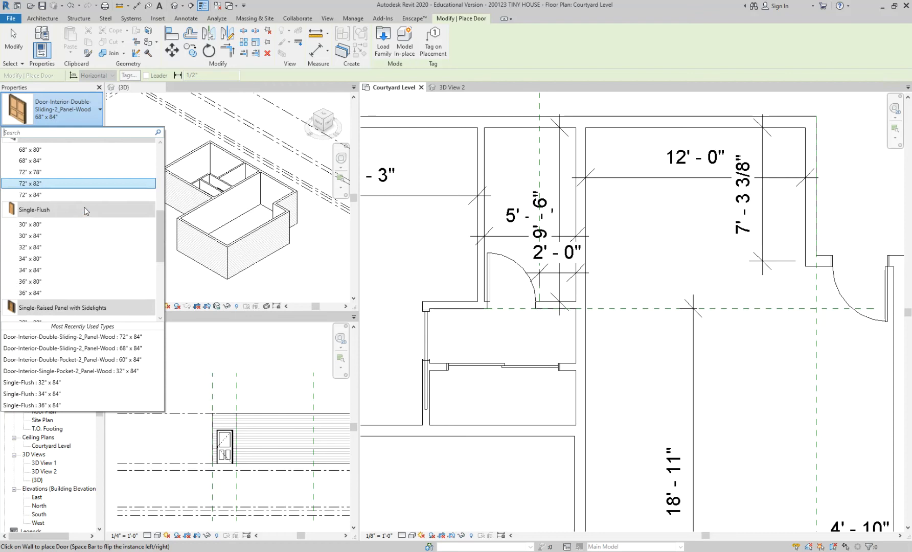
{"action": "scroll", "coordinate": [86, 211], "scroll_direction": "down", "scroll_amount": 2}
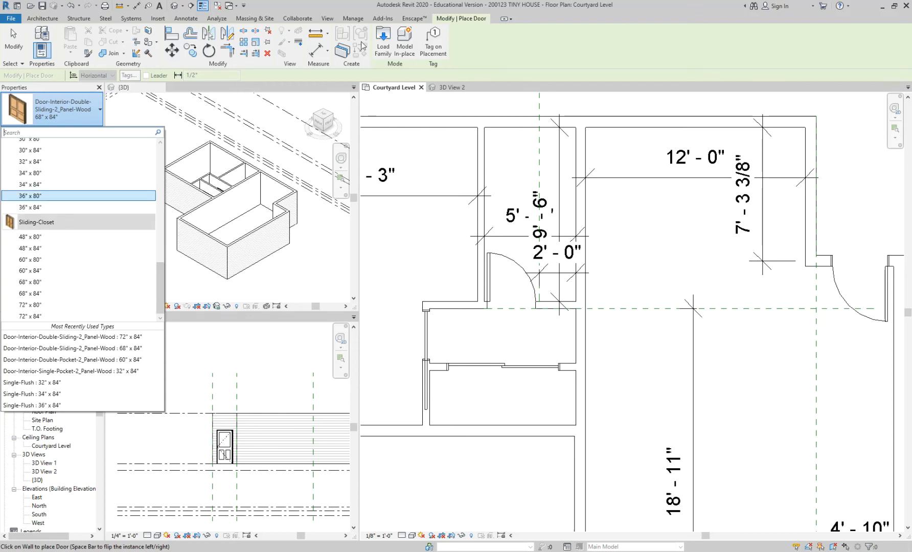
{"action": "left_click", "coordinate": [381, 41]}
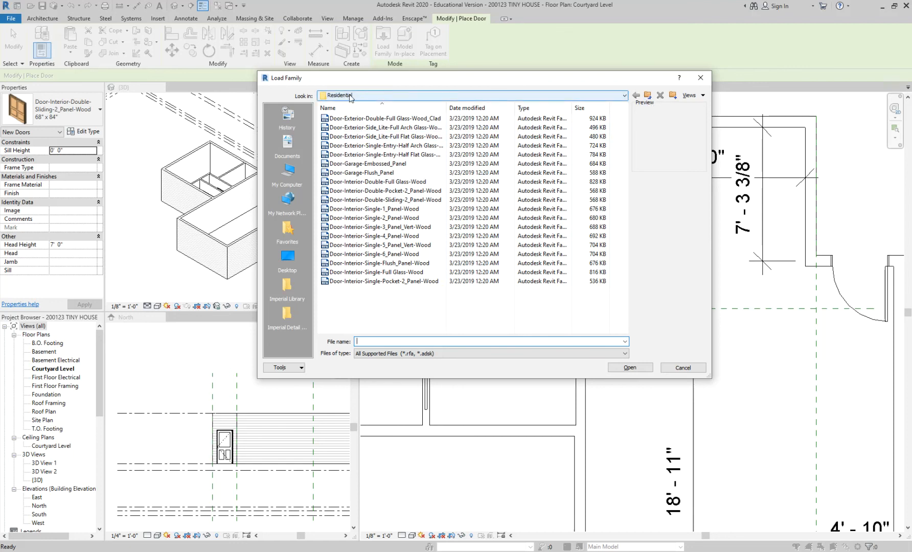
{"action": "left_click", "coordinate": [647, 96]}
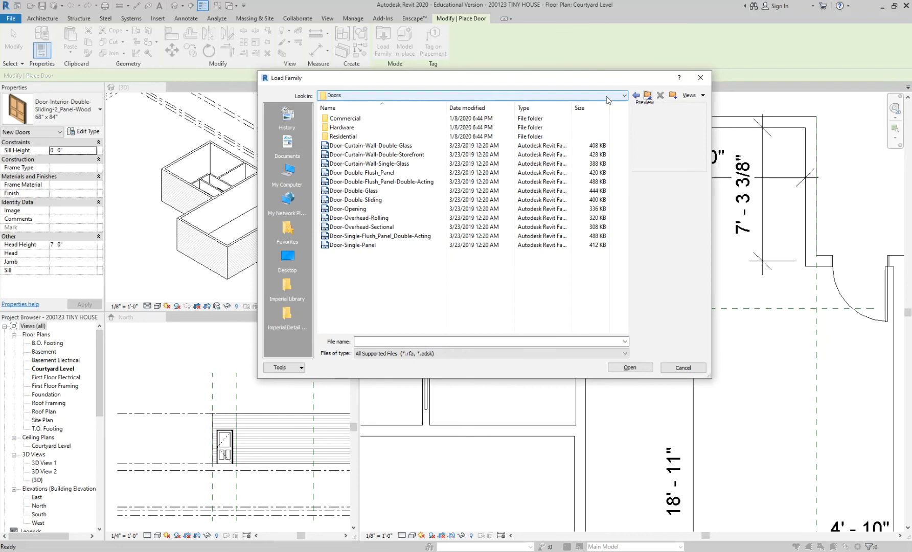
{"action": "left_click", "coordinate": [356, 209]}
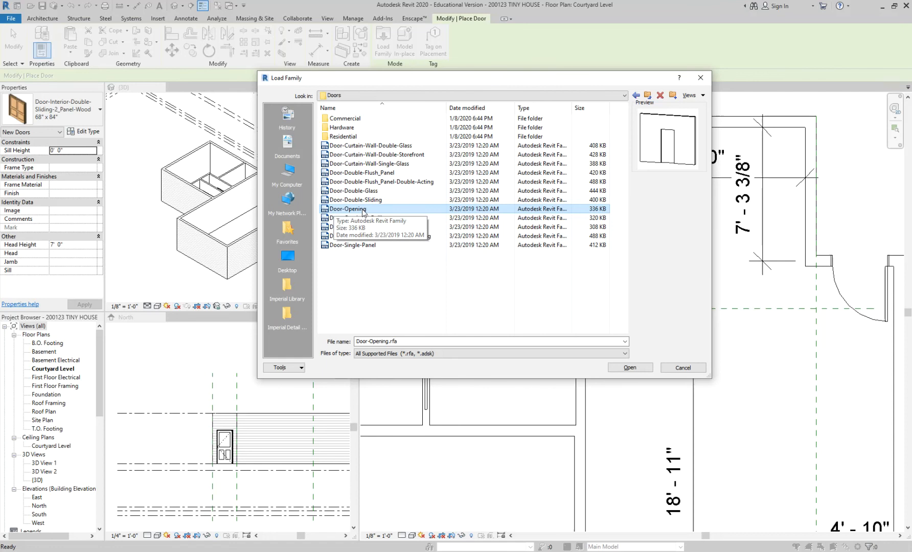
{"action": "left_click", "coordinate": [631, 368]}
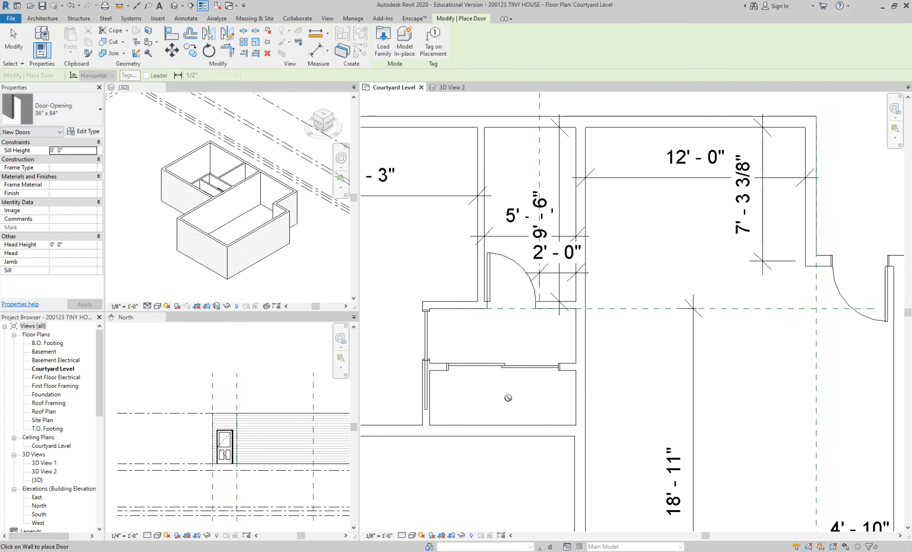
Step: Try a 36" x 84" door opening in the wall between the hallway and the living room, and remove it again
{"action": "left_click", "coordinate": [581, 335]}
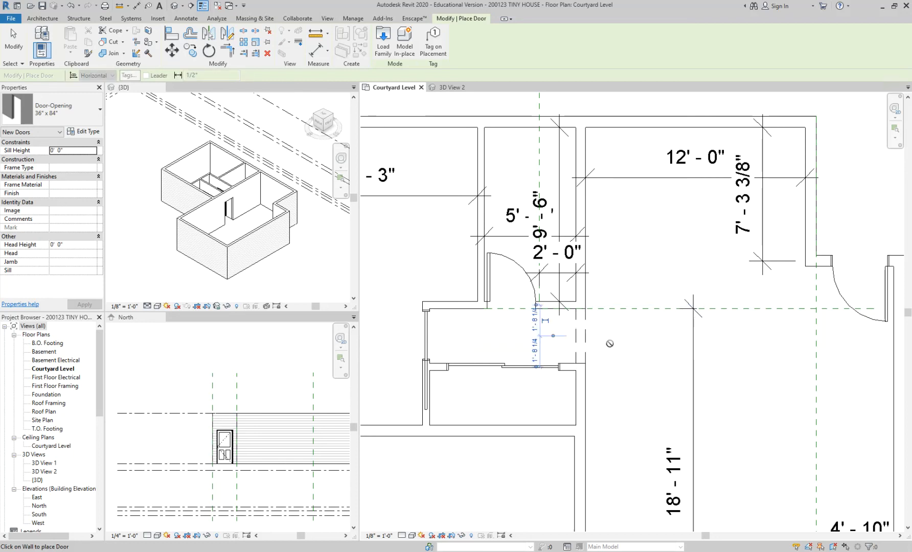
{"action": "key", "text": "Escape"}
{"action": "left_click", "coordinate": [451, 87]}
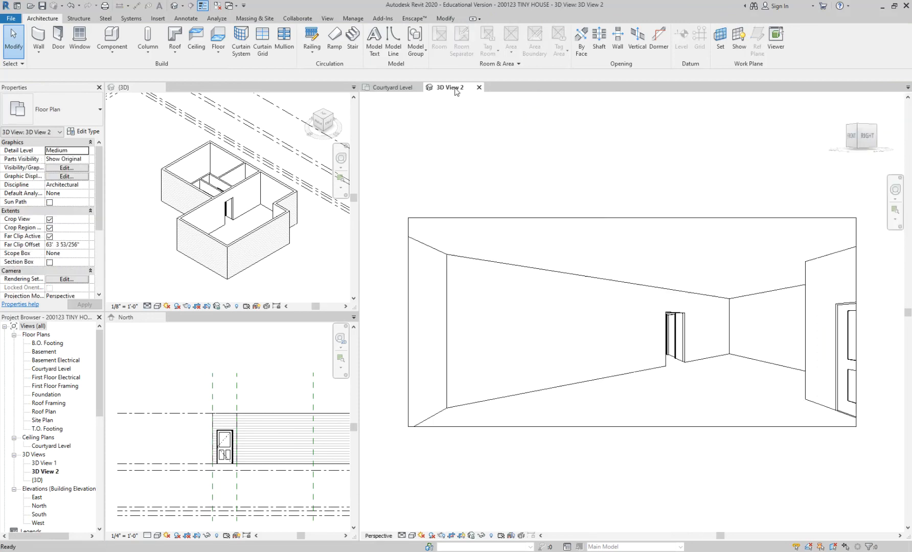
{"action": "scroll", "coordinate": [685, 369], "scroll_direction": "up", "scroll_amount": 1}
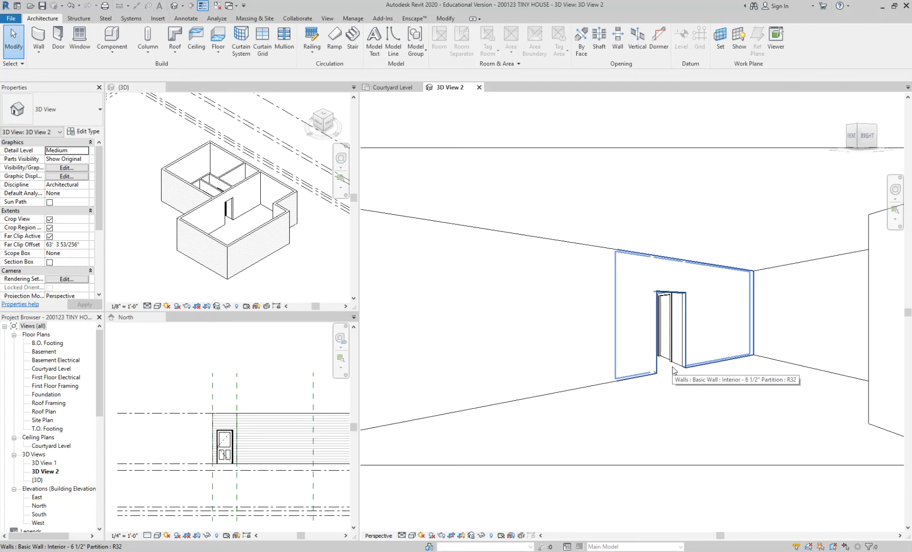
{"action": "left_click", "coordinate": [673, 369]}
{"action": "key", "text": "Delete"}
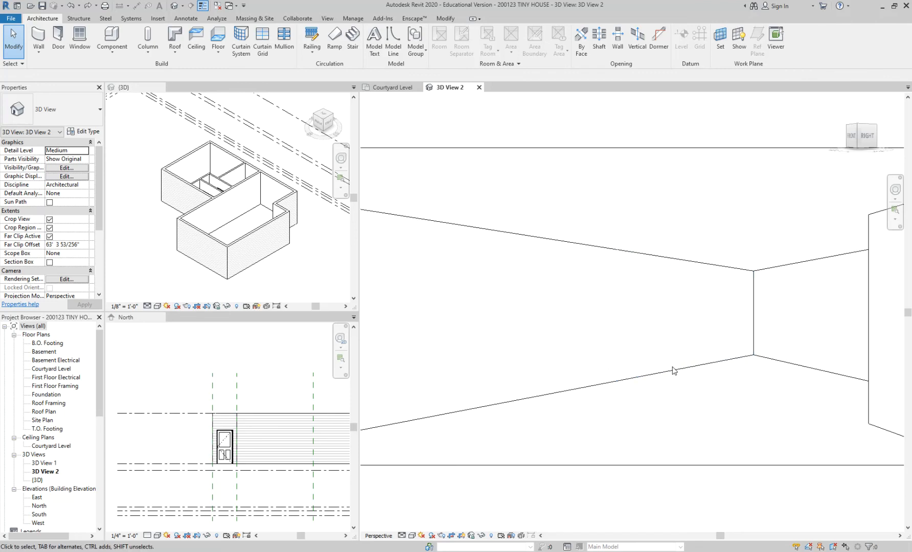
Step: Reload the Door-Opening family and place a 36" x 84" opening on the Courtyard Level plan, centred in the wall between hallway and living room
{"action": "left_click", "coordinate": [394, 87]}
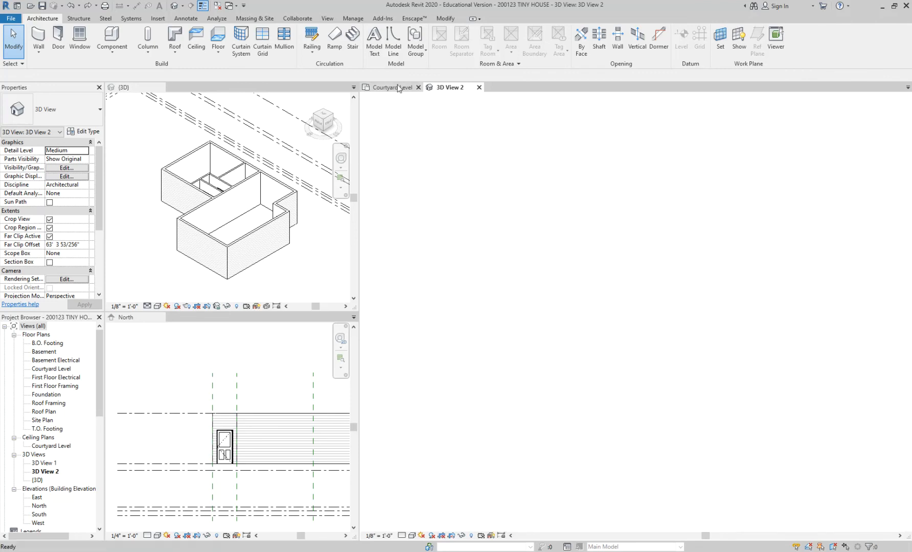
{"action": "key", "text": "d"}
{"action": "key", "text": "r"}
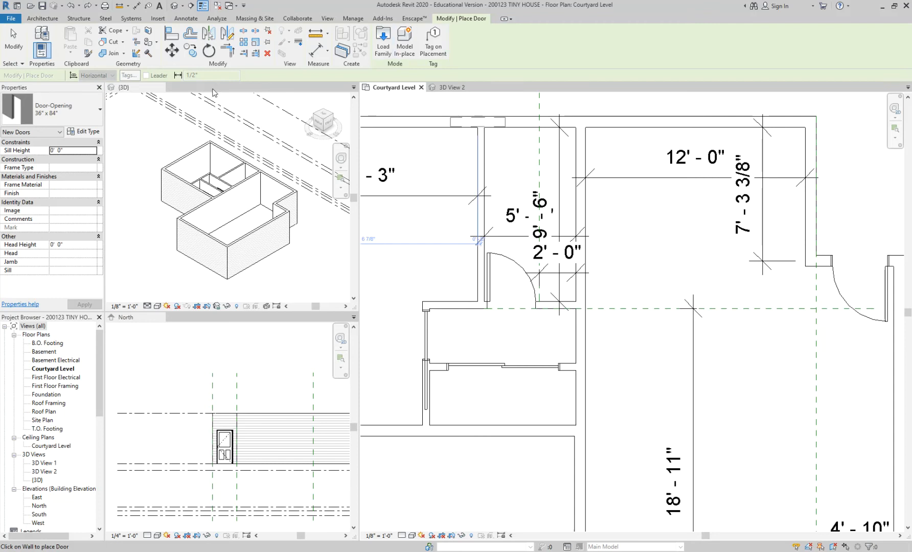
{"action": "left_click", "coordinate": [385, 50]}
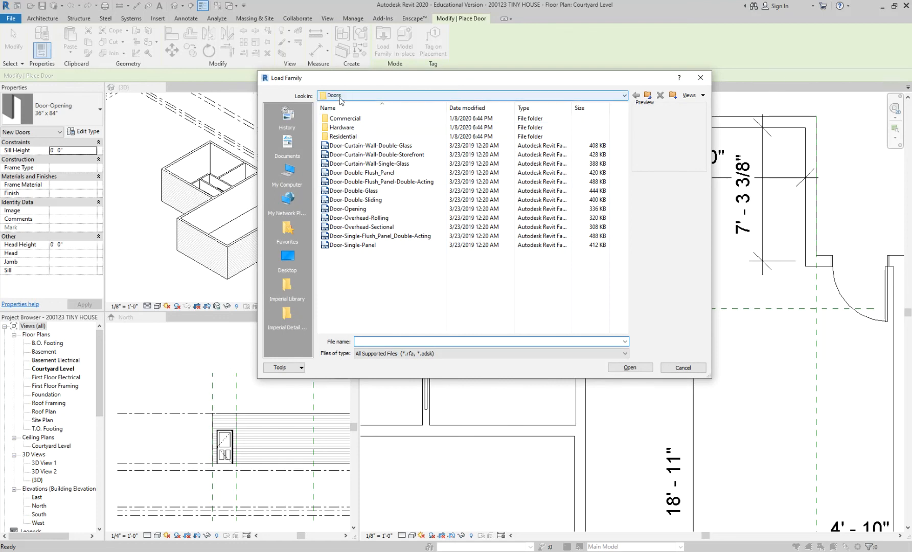
{"action": "left_click", "coordinate": [352, 138]}
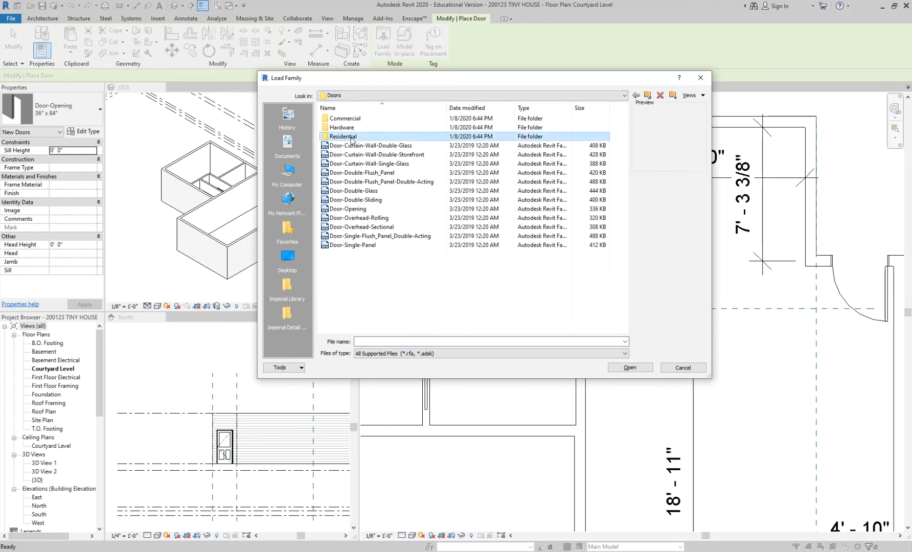
{"action": "left_click", "coordinate": [364, 210]}
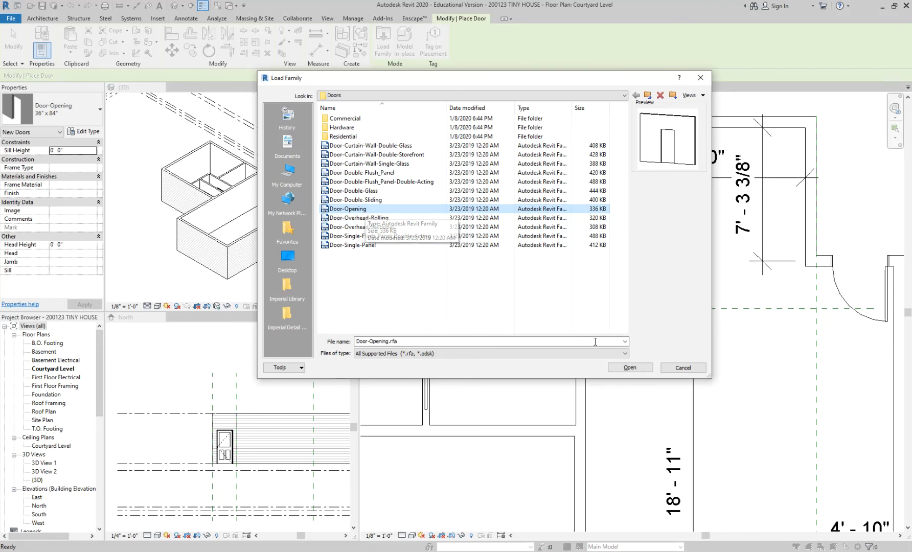
{"action": "left_click", "coordinate": [630, 368]}
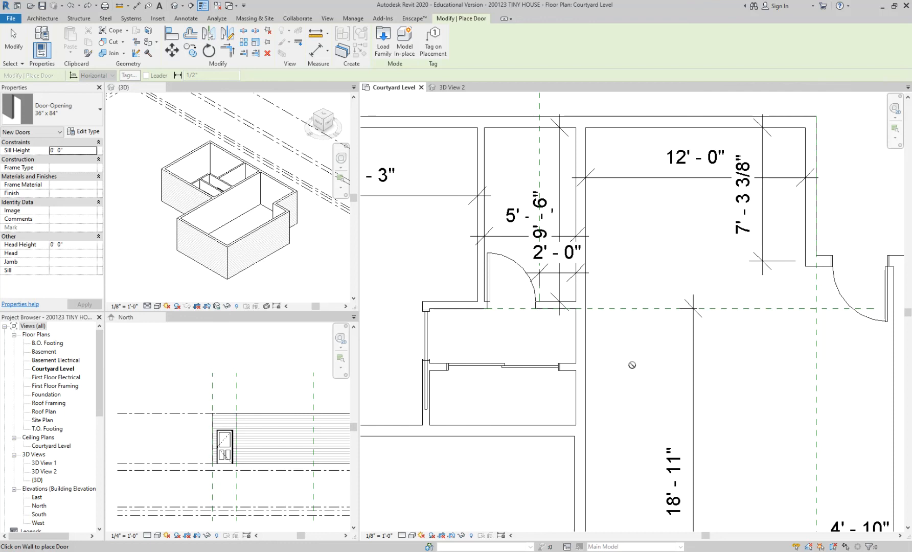
{"action": "left_click", "coordinate": [582, 337]}
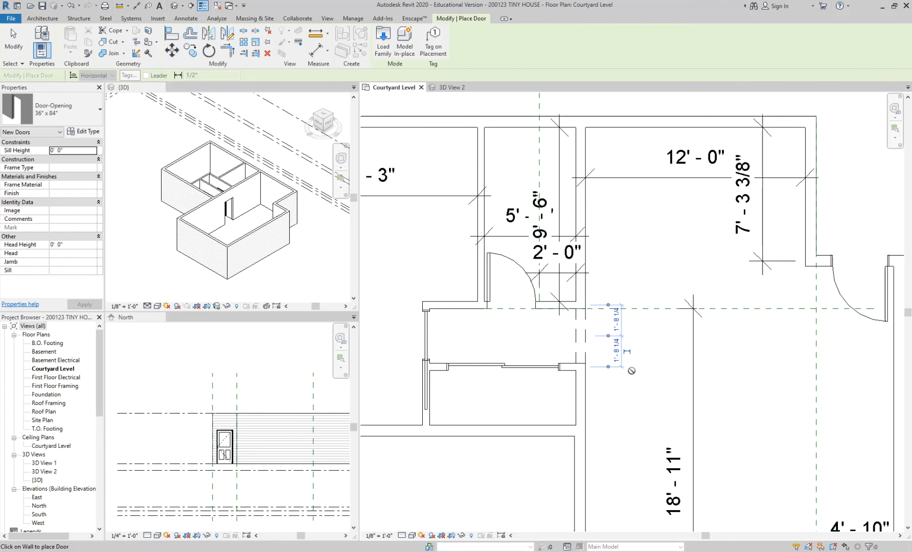
{"action": "key", "text": "Escape"}
{"action": "key", "text": "Escape"}
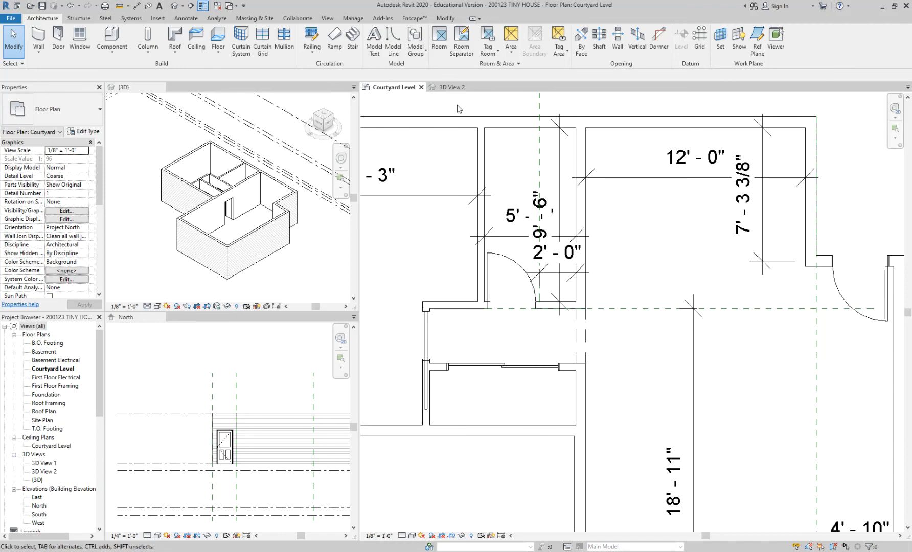
Step: Select the door opening in 3D View 2, open its type properties and review the available sizes
{"action": "left_click", "coordinate": [452, 87]}
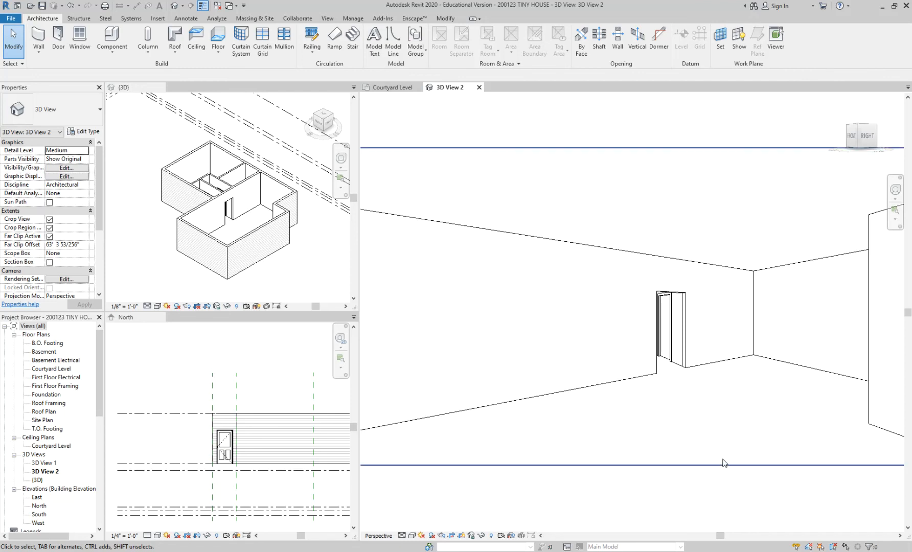
{"action": "left_click", "coordinate": [686, 370]}
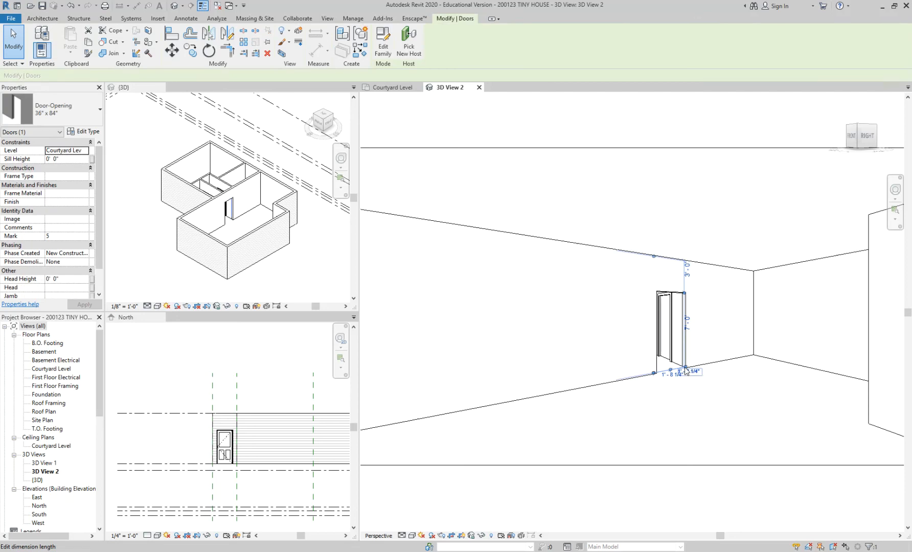
{"action": "scroll", "coordinate": [685, 371], "scroll_direction": "up", "scroll_amount": 2}
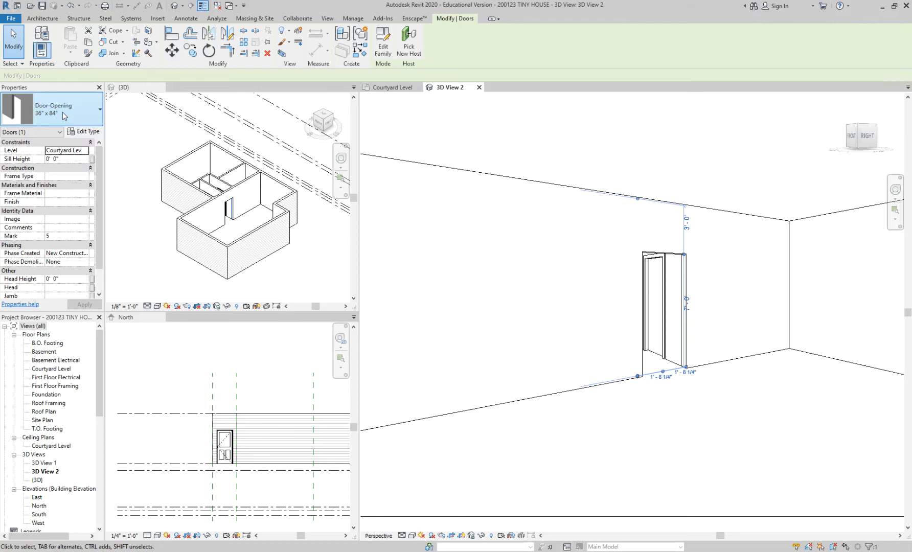
{"action": "left_click", "coordinate": [81, 133]}
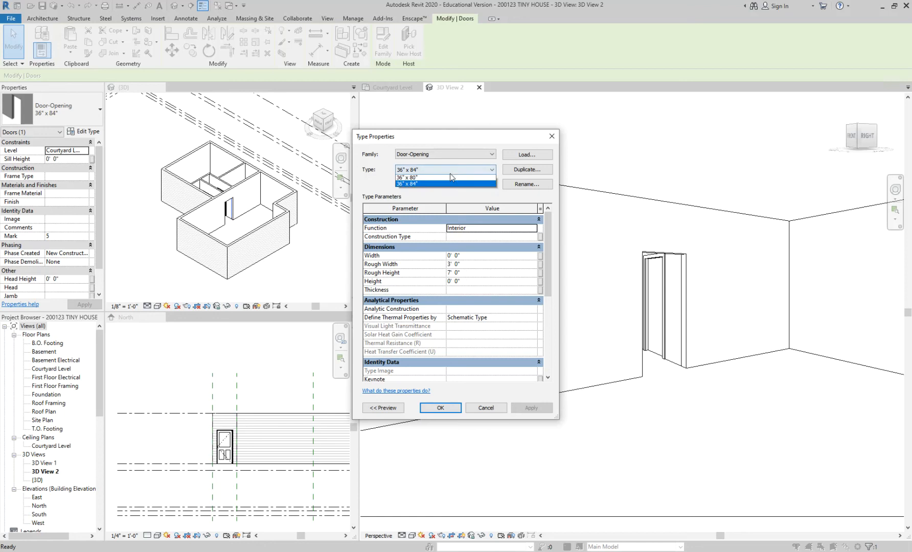
{"action": "left_click", "coordinate": [450, 173]}
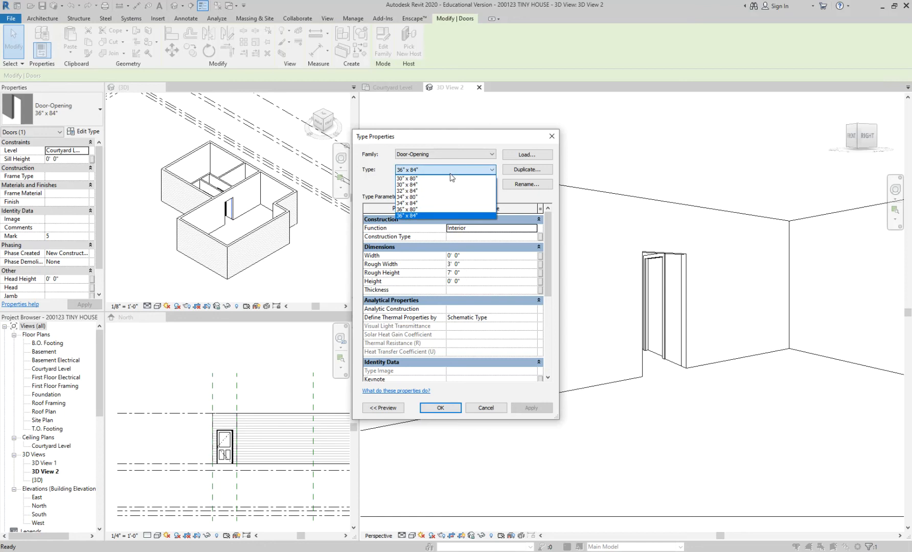
{"action": "left_click", "coordinate": [443, 215]}
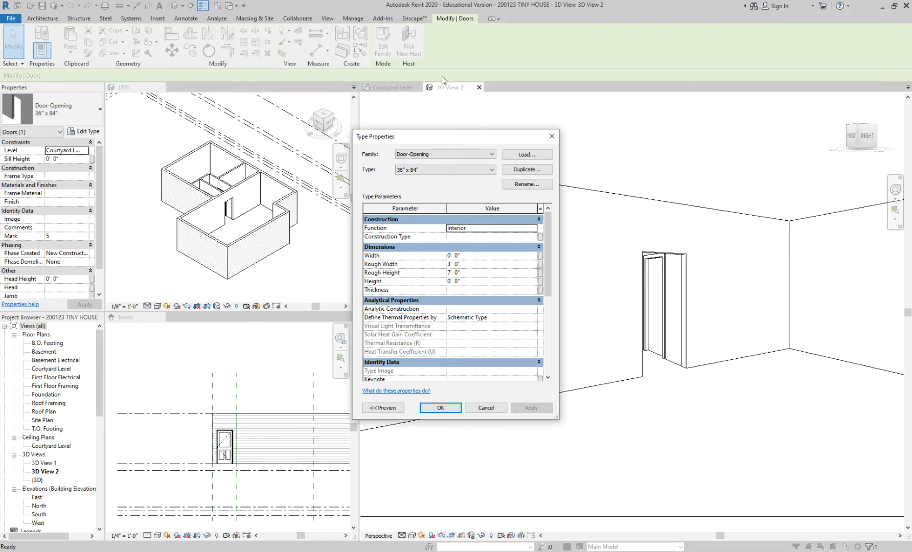
{"action": "left_click", "coordinate": [511, 171]}
{"action": "left_click", "coordinate": [431, 271]}
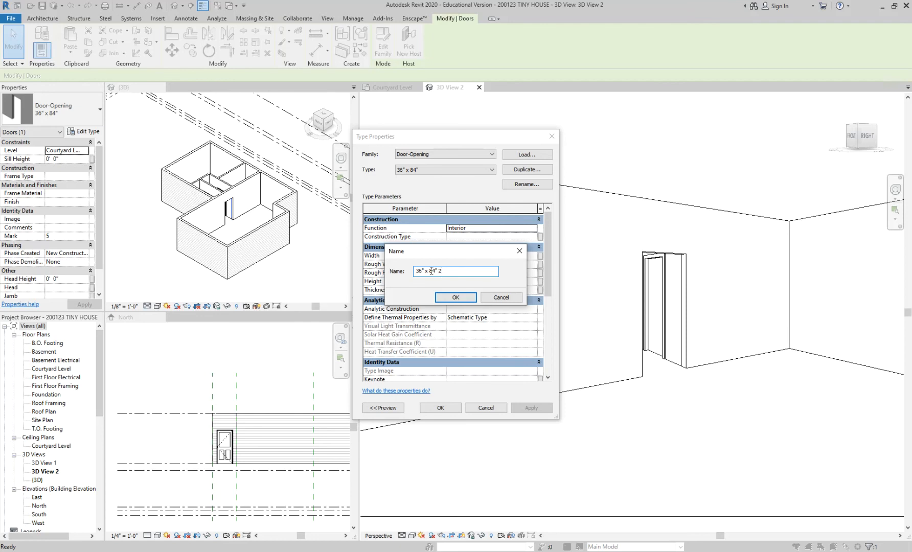
{"action": "left_click_drag", "start_coordinate": [429, 271], "coordinate": [470, 271]}
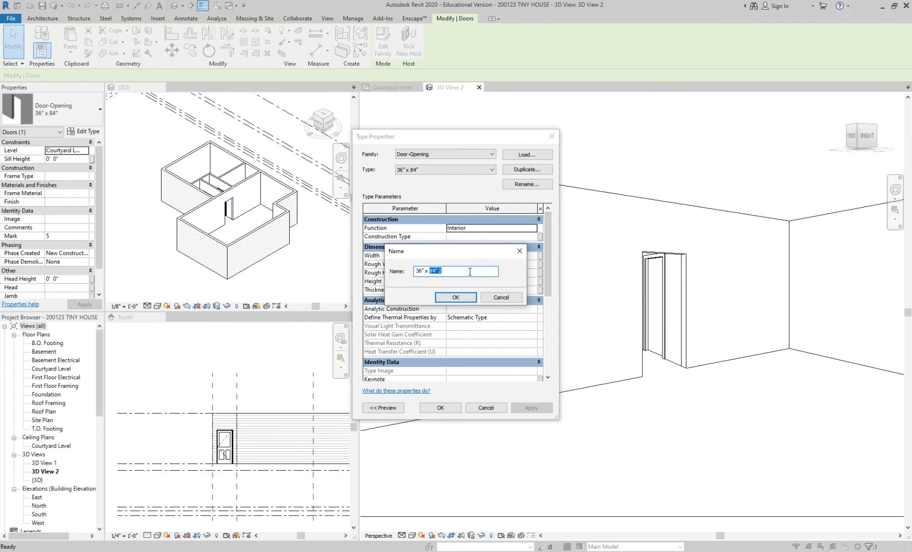
{"action": "left_click", "coordinate": [485, 299]}
{"action": "left_click", "coordinate": [471, 272]}
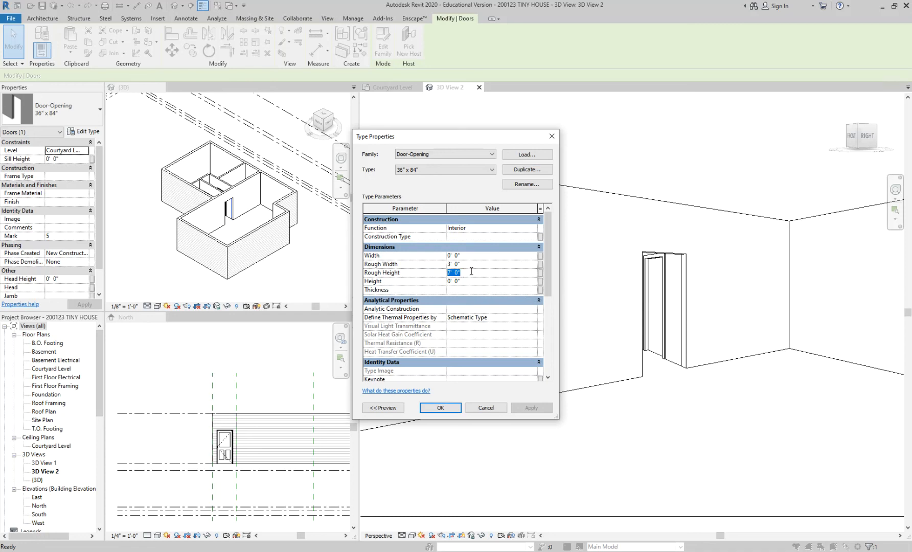
Step: Duplicate the Door-Opening type under the name 32" x 80"
{"action": "left_click", "coordinate": [529, 171]}
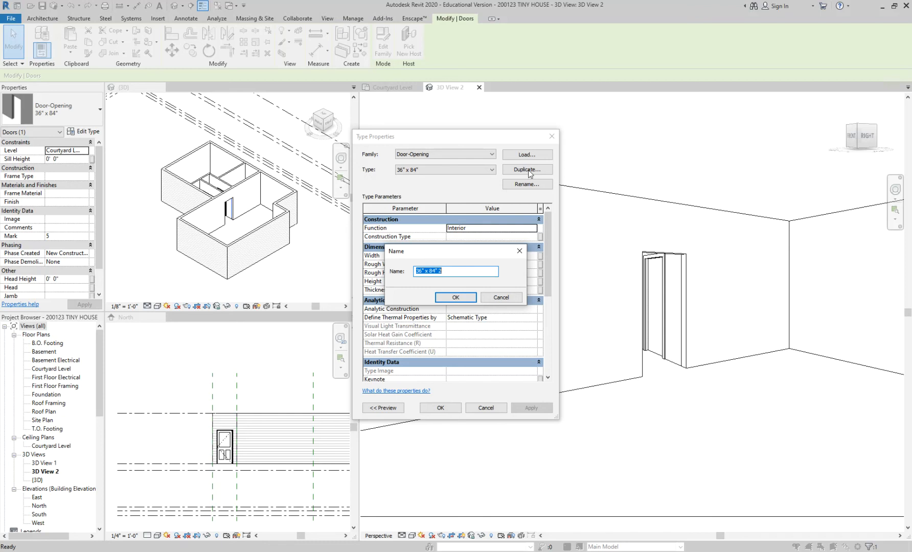
{"action": "left_click", "coordinate": [444, 271]}
{"action": "left_click_drag", "start_coordinate": [429, 270], "coordinate": [447, 269]}
{"action": "type", "text": "80"}
{"action": "left_click", "coordinate": [420, 270]}
{"action": "key", "text": "shift+Right"}
{"action": "type", "text": "2"}
{"action": "left_click", "coordinate": [456, 297]}
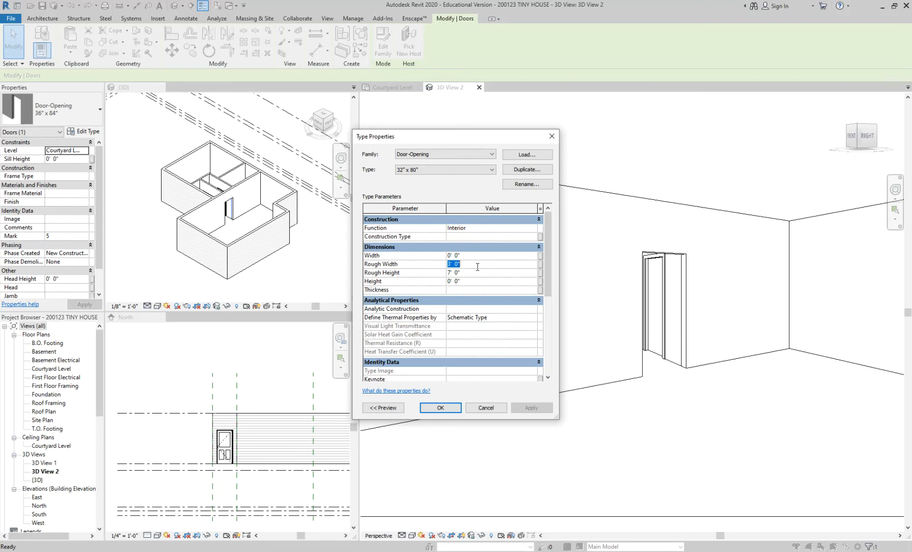
Step: Set the 32" x 80" type's rough width to 32 inches and rough height to 6' 8", and apply it to the living room opening
{"action": "type", "text": "0 32"}
{"action": "left_click", "coordinate": [473, 274]}
{"action": "type", "text": "6 8"}
{"action": "key", "text": "Return"}
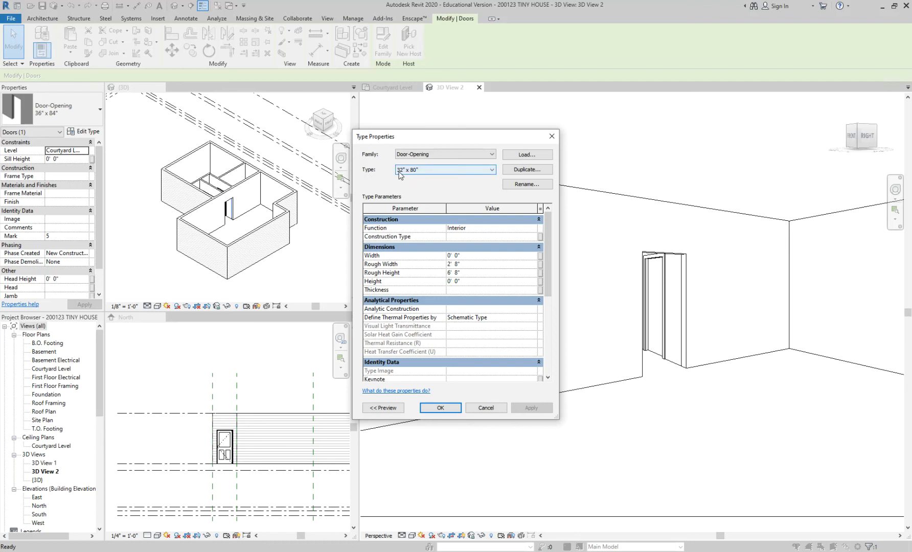
{"action": "left_click", "coordinate": [448, 406]}
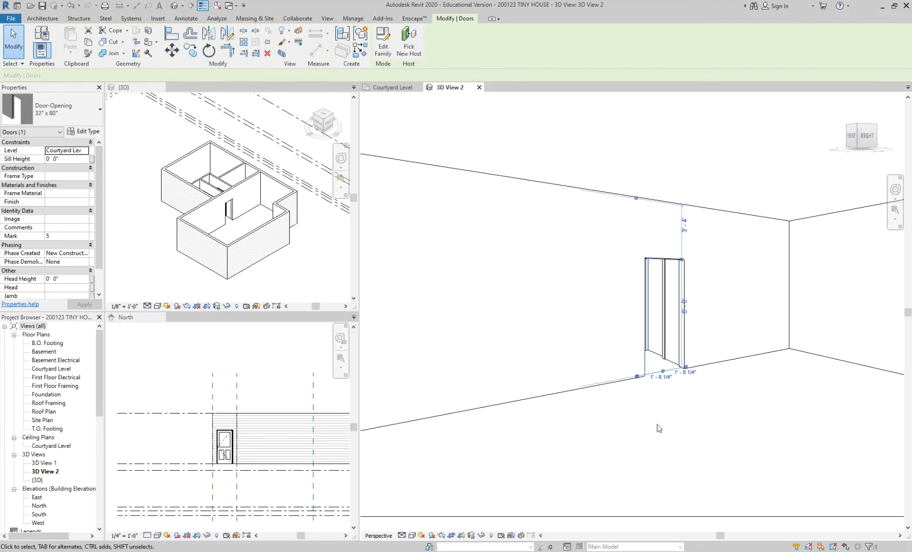
{"action": "left_click", "coordinate": [683, 380]}
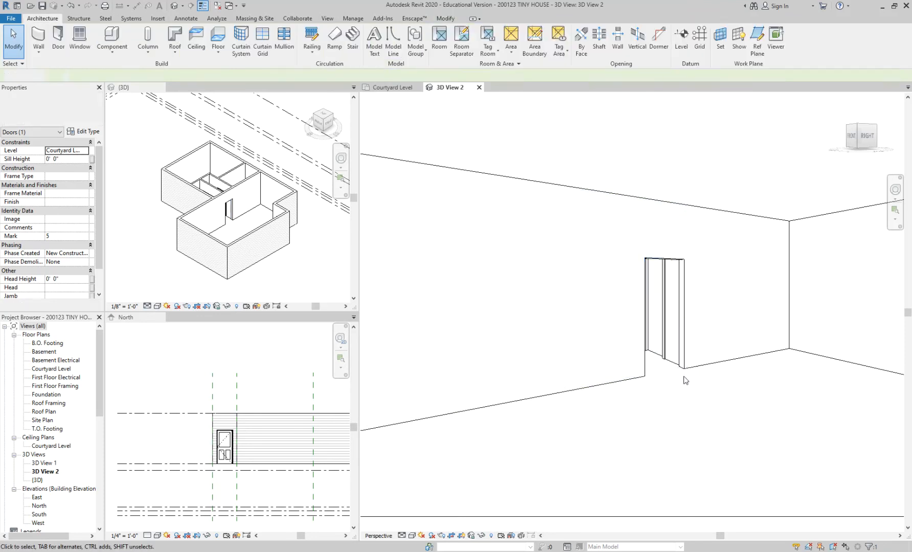
{"action": "left_click", "coordinate": [667, 264]}
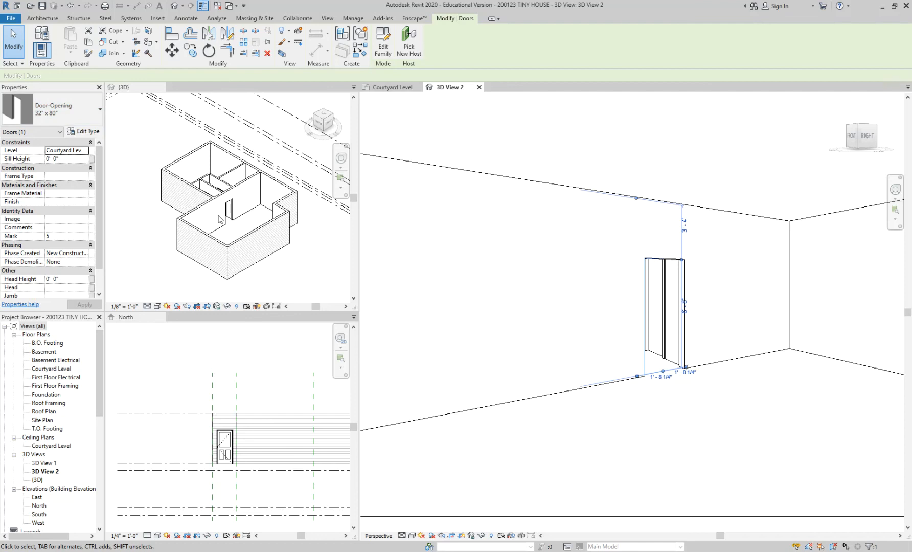
Step: Delete the 32" x 80" door opening from the wall between hallway and living room on the Courtyard Level plan
{"action": "left_click", "coordinate": [782, 481]}
{"action": "scroll", "coordinate": [706, 376], "scroll_direction": "up", "scroll_amount": 3}
{"action": "left_click", "coordinate": [647, 337]}
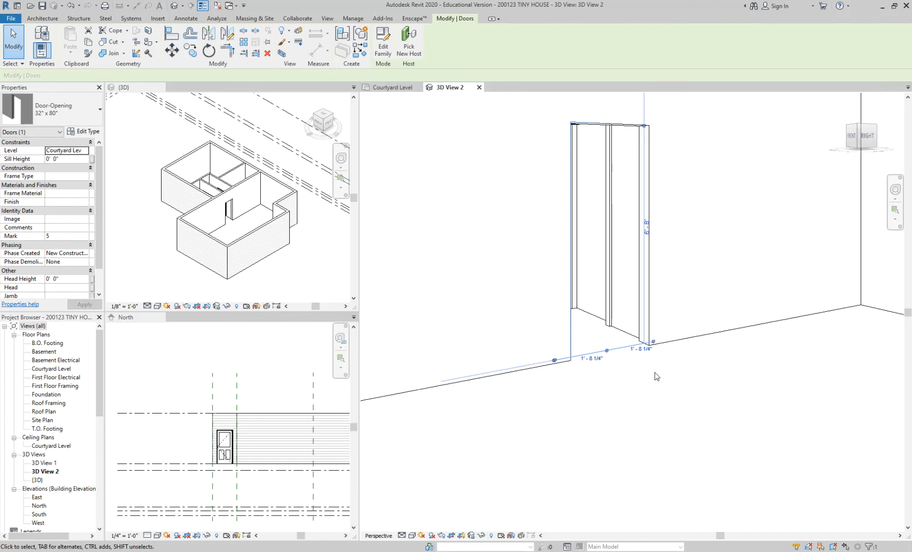
{"action": "left_click", "coordinate": [408, 88]}
{"action": "key", "text": "Escape"}
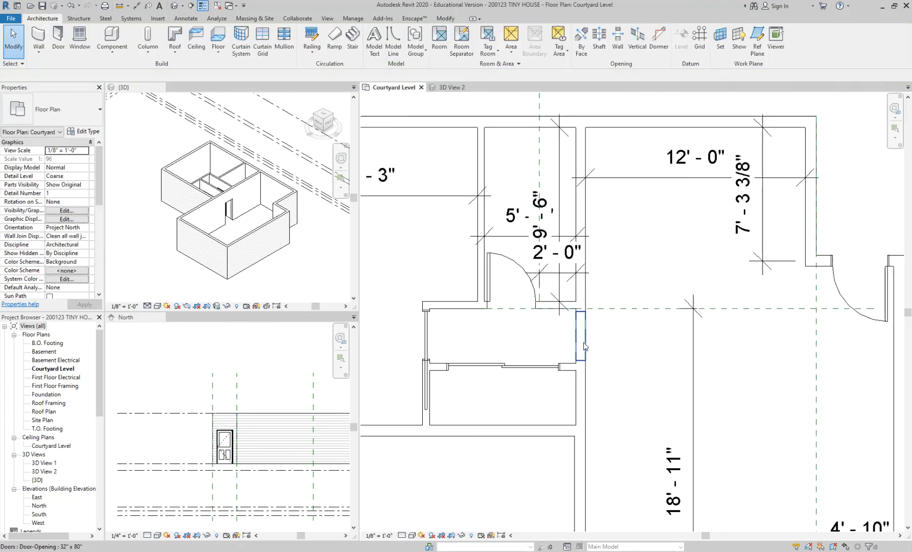
{"action": "left_click", "coordinate": [587, 348]}
{"action": "key", "text": "Escape"}
{"action": "scroll", "coordinate": [581, 312], "scroll_direction": "up", "scroll_amount": 3}
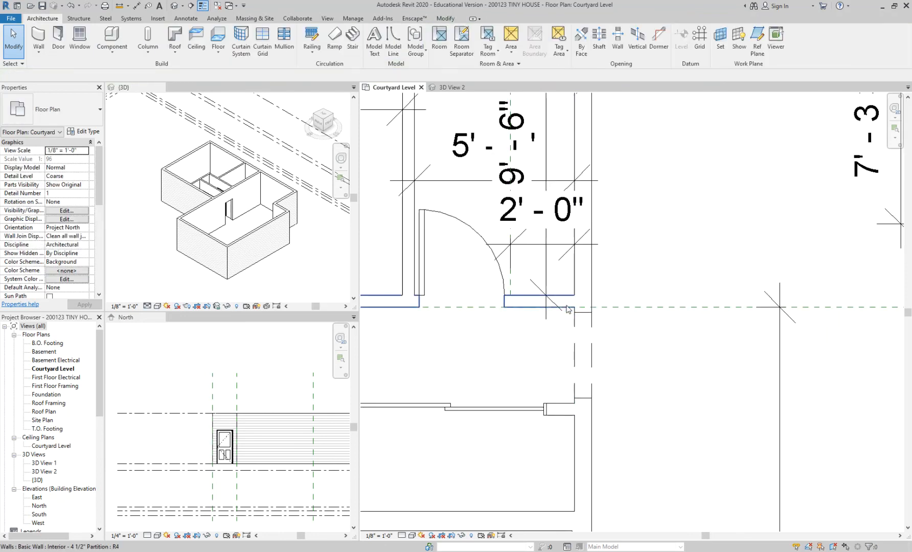
{"action": "left_click", "coordinate": [591, 332]}
{"action": "key", "text": "Delete"}
Step: Split the wall between hallway and living room, trim both pieces to the partitions to leave a full-height opening, and inspect it in 3D View 2
{"action": "left_click", "coordinate": [594, 347]}
{"action": "left_click", "coordinate": [630, 352]}
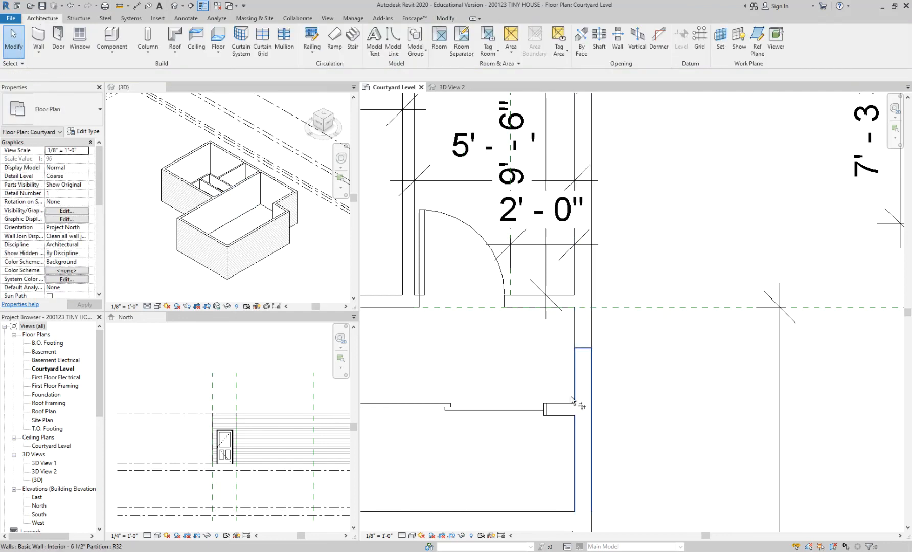
{"action": "key", "text": "t"}
{"action": "key", "text": "r"}
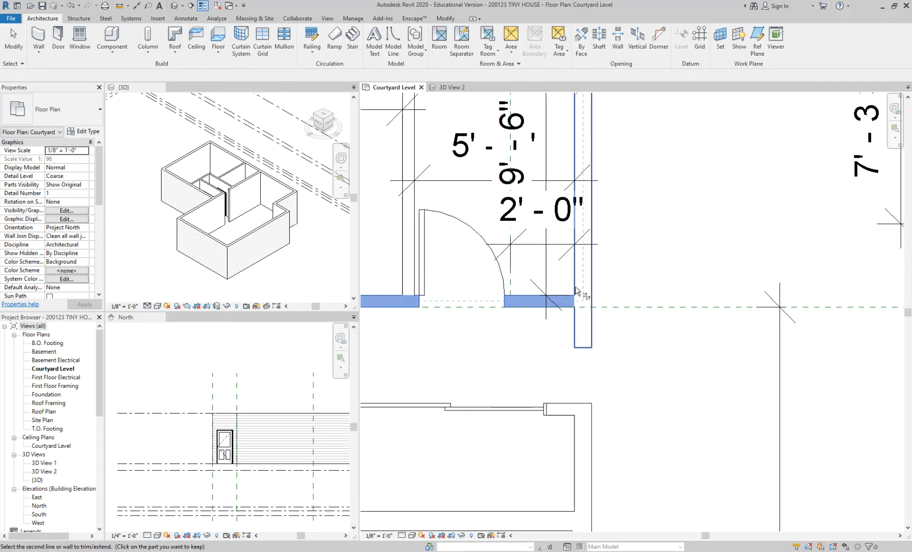
{"action": "left_click", "coordinate": [572, 304]}
{"action": "left_click", "coordinate": [583, 286]}
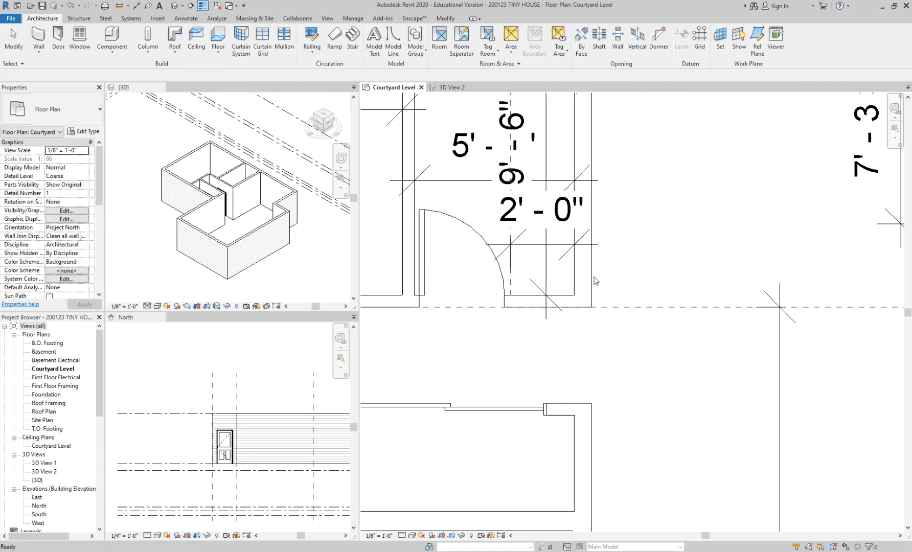
{"action": "key", "text": "Escape"}
{"action": "key", "text": "Escape"}
{"action": "left_click", "coordinate": [455, 90]}
{"action": "scroll", "coordinate": [603, 322], "scroll_direction": "down", "scroll_amount": 3}
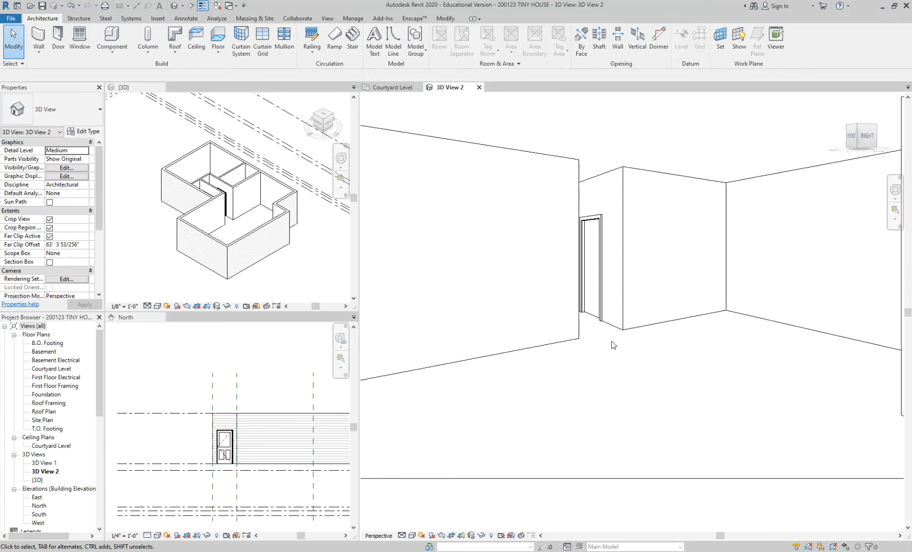
{"action": "middle_click_drag", "start_coordinate": [607, 189], "coordinate": [590, 238]}
{"action": "scroll", "coordinate": [590, 238], "scroll_direction": "up", "scroll_amount": 2}
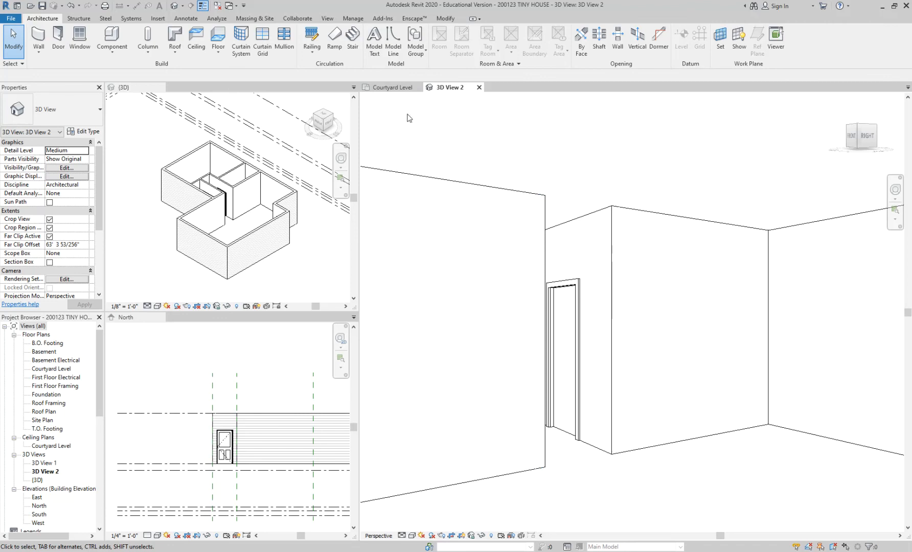
Step: Extend the living room wall back across the hallway opening to the exterior wall behind the closet on the Courtyard Level plan
{"action": "left_click", "coordinate": [392, 88]}
{"action": "scroll", "coordinate": [612, 280], "scroll_direction": "down", "scroll_amount": 2}
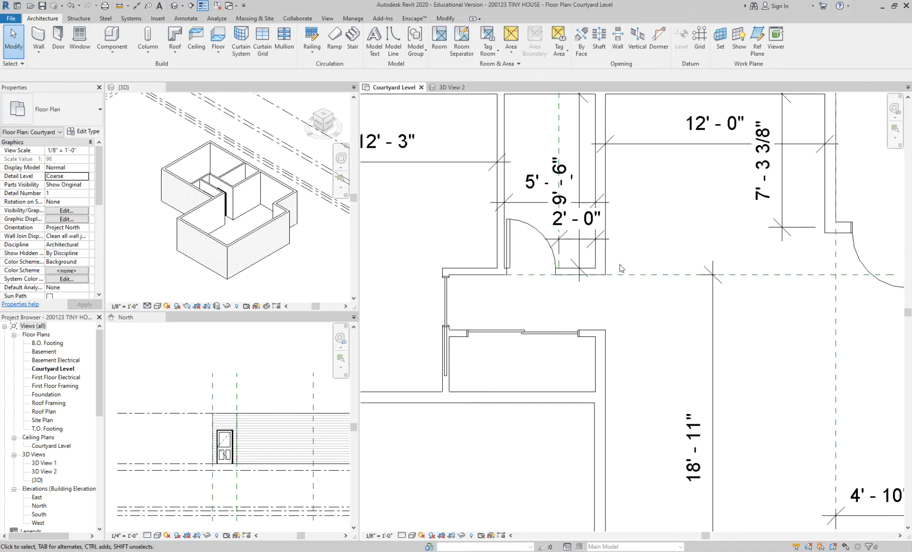
{"action": "left_click", "coordinate": [607, 259]}
{"action": "scroll", "coordinate": [607, 260], "scroll_direction": "up", "scroll_amount": 2}
{"action": "left_click_drag", "start_coordinate": [595, 272], "coordinate": [595, 333]}
{"action": "left_click_drag", "start_coordinate": [590, 374], "coordinate": [590, 374]}
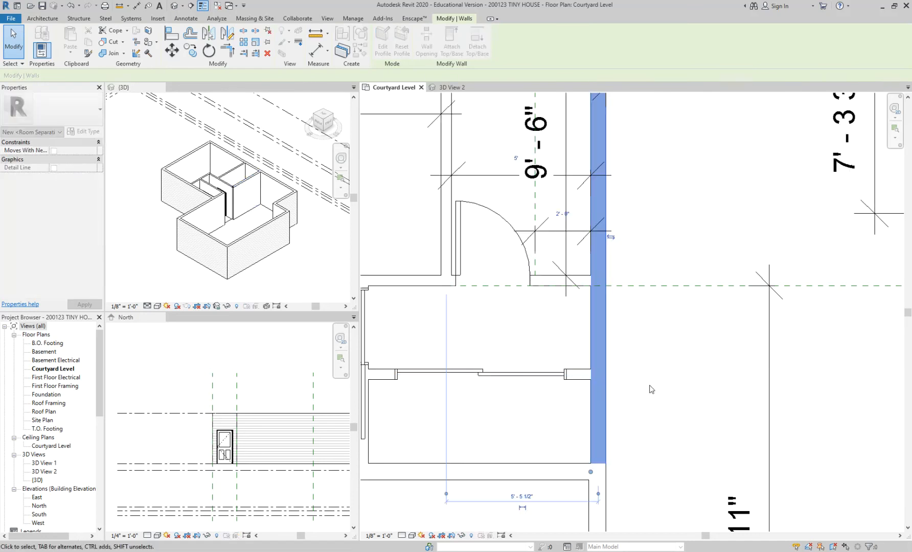
{"action": "key", "text": "Escape"}
Step: Place an aligned dimension across the closet's interior width, between its two side walls
{"action": "scroll", "coordinate": [649, 382], "scroll_direction": "down", "scroll_amount": 1}
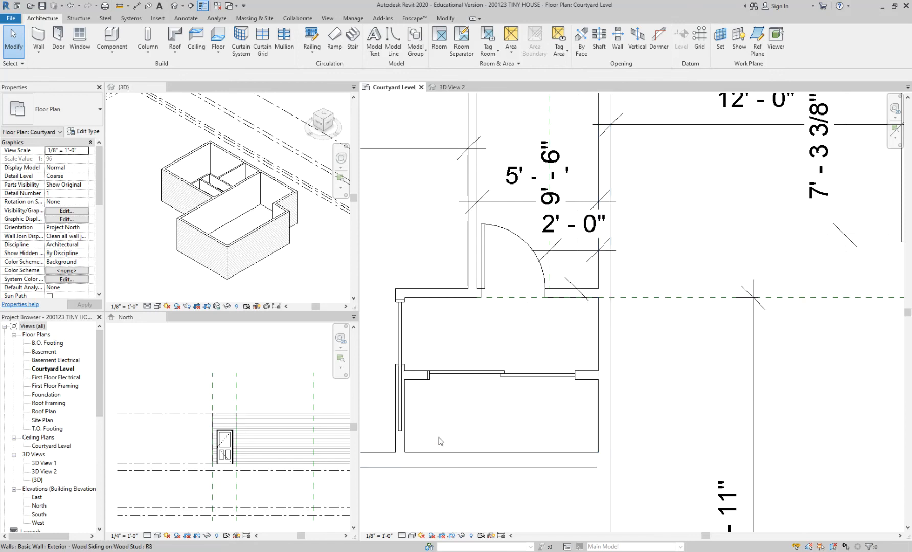
{"action": "scroll", "coordinate": [449, 393], "scroll_direction": "up", "scroll_amount": 3}
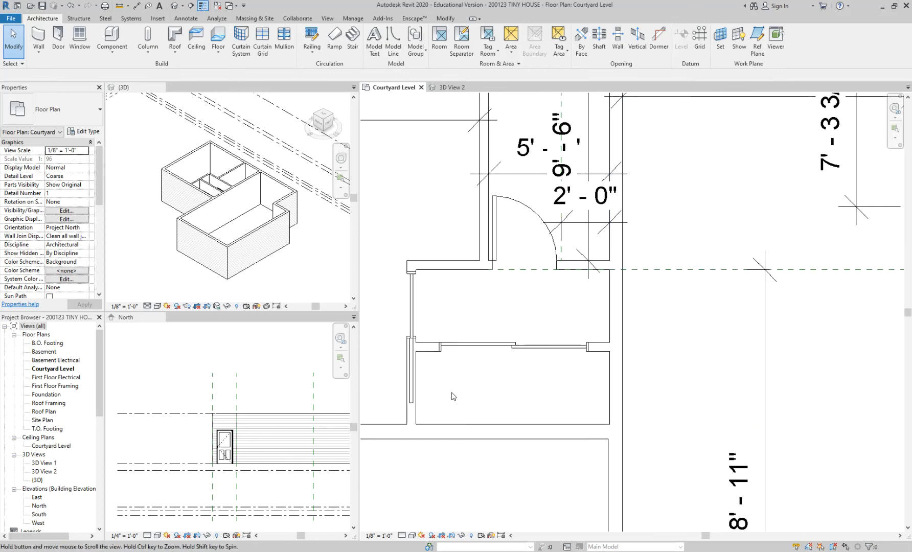
{"action": "key", "text": "d"}
{"action": "key", "text": "i"}
{"action": "left_click", "coordinate": [412, 365]}
{"action": "left_click", "coordinate": [665, 370]}
{"action": "left_click", "coordinate": [754, 394]}
{"action": "key", "text": "Escape"}
{"action": "key", "text": "Escape"}
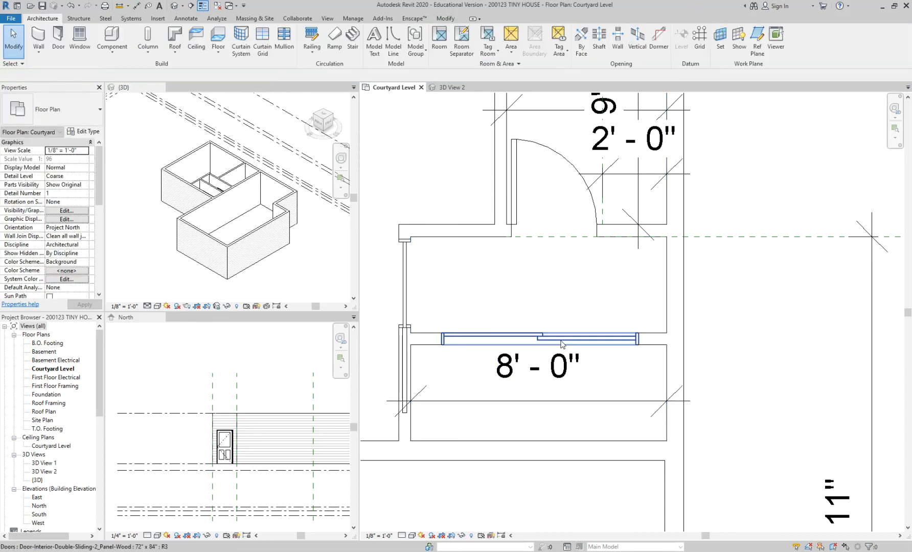
Step: Examine the closet's sliding door, the pocket door and the partition that hosts the pocket door
{"action": "left_click", "coordinate": [562, 339]}
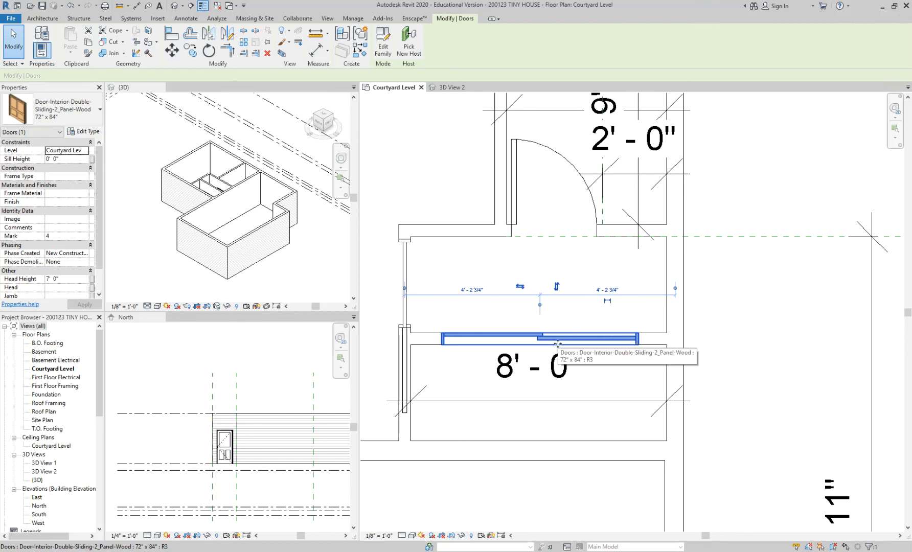
{"action": "left_click", "coordinate": [800, 348]}
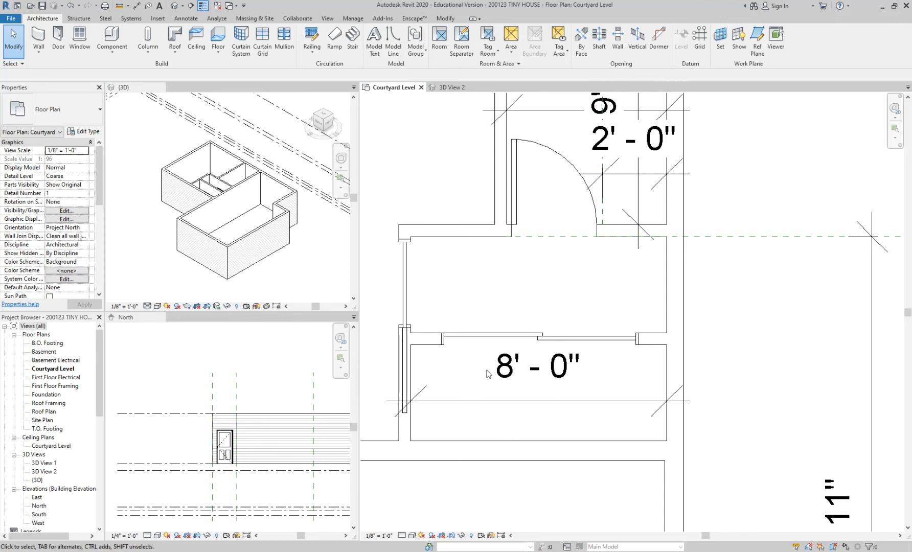
{"action": "left_click", "coordinate": [454, 341]}
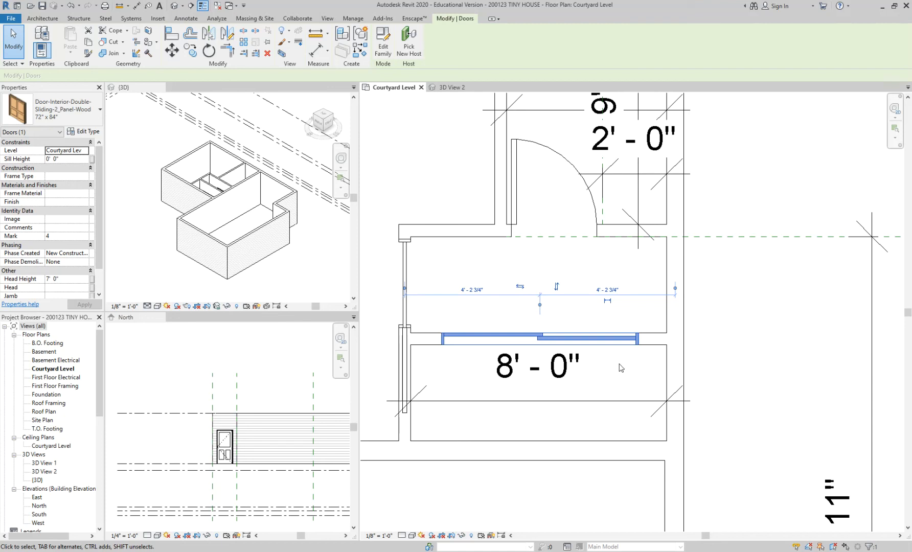
{"action": "scroll", "coordinate": [479, 384], "scroll_direction": "down", "scroll_amount": 1}
{"action": "middle_click_drag", "start_coordinate": [479, 384], "coordinate": [625, 387]}
{"action": "left_click", "coordinate": [611, 386]}
{"action": "scroll", "coordinate": [610, 387], "scroll_direction": "up", "scroll_amount": 1}
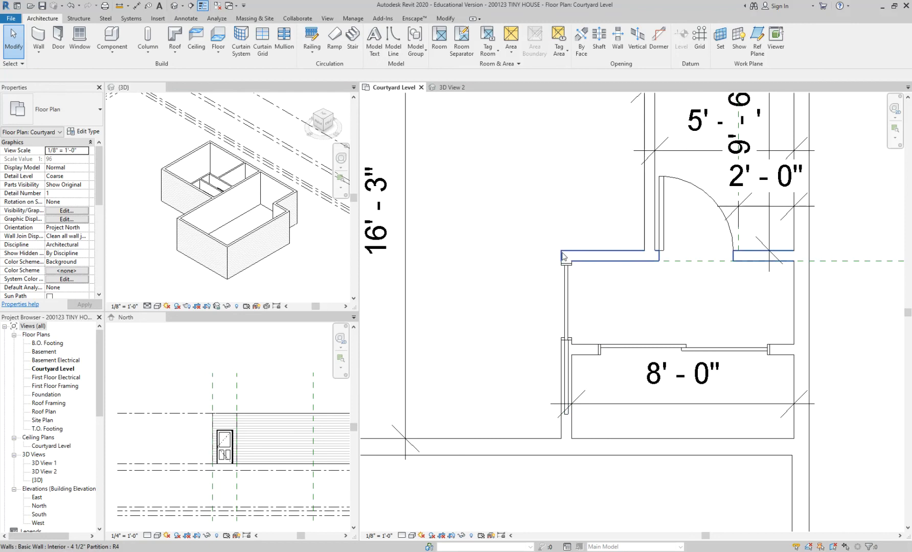
{"action": "left_click", "coordinate": [572, 367]}
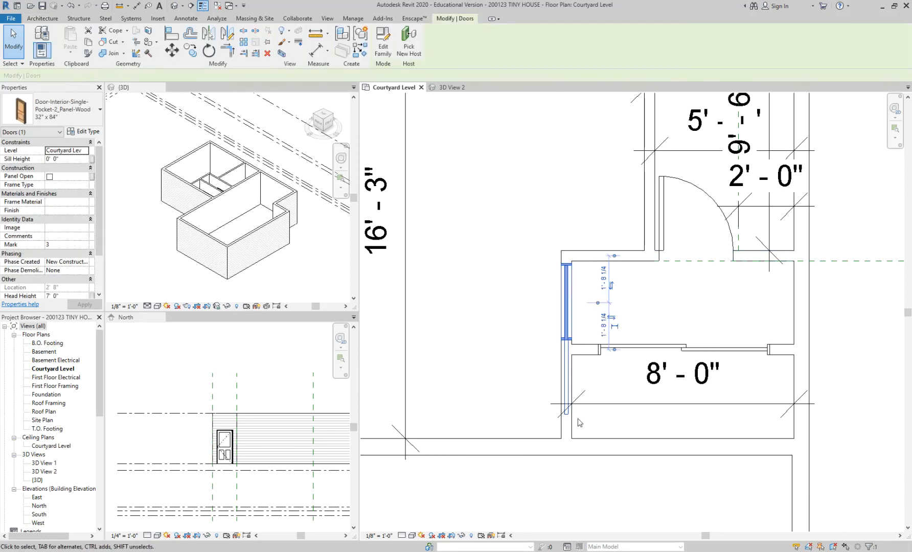
{"action": "left_click", "coordinate": [571, 427]}
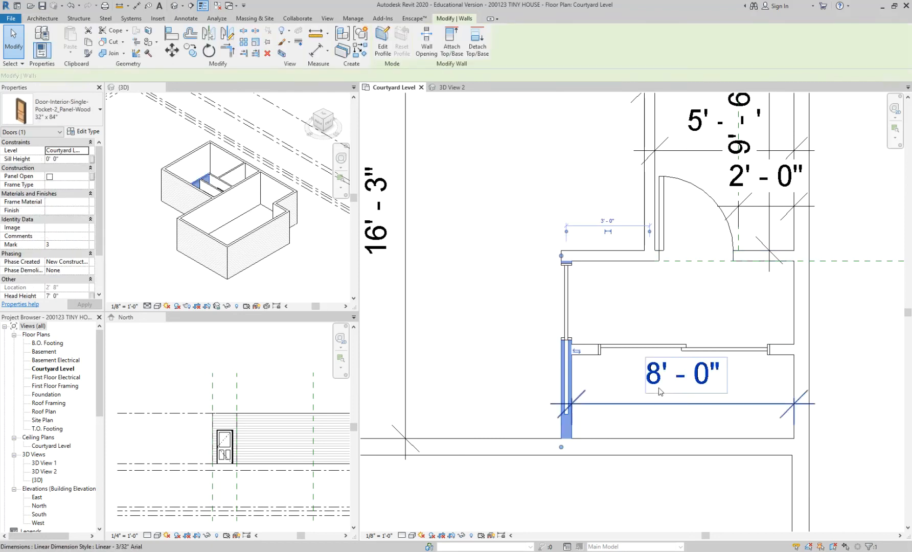
{"action": "left_click", "coordinate": [765, 373]}
{"action": "middle_click_drag", "start_coordinate": [766, 373], "coordinate": [684, 383]}
{"action": "left_click", "coordinate": [492, 450]}
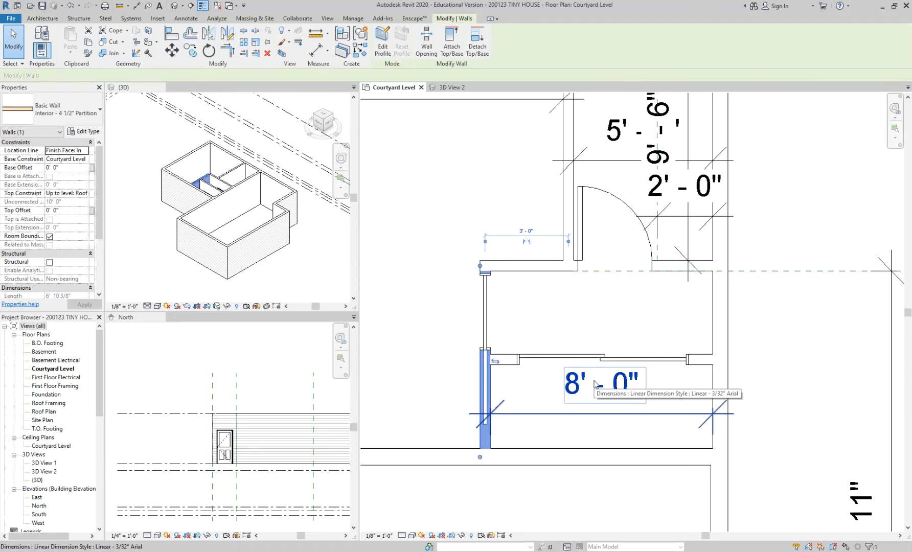
{"action": "left_click", "coordinate": [597, 440]}
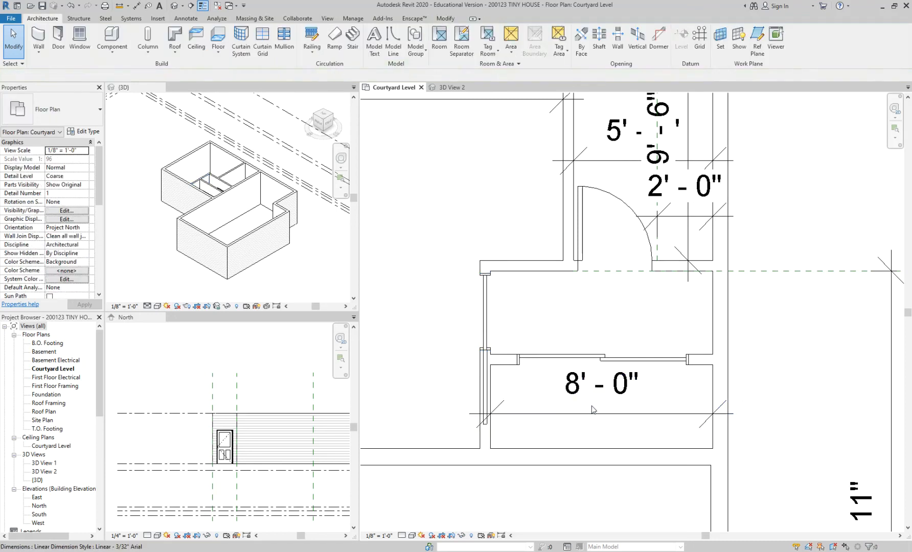
Step: Delete the closet's width dimension and place it again closer to the exterior wall
{"action": "left_click", "coordinate": [593, 397]}
{"action": "left_click", "coordinate": [532, 438]}
{"action": "left_click", "coordinate": [578, 397]}
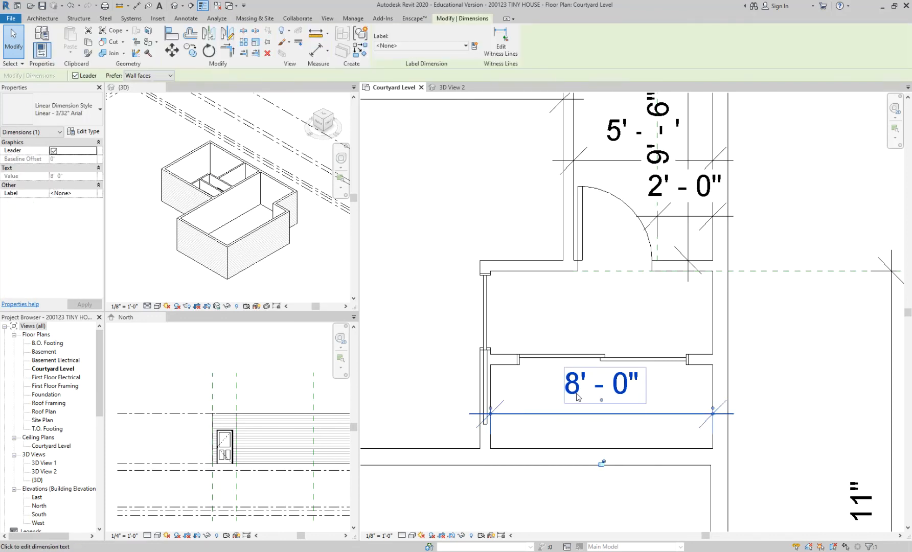
{"action": "key", "text": "Delete"}
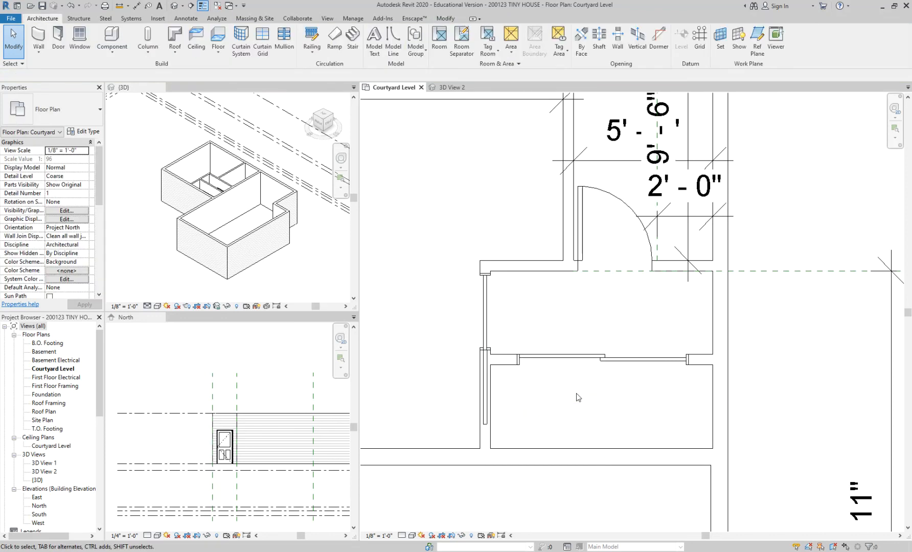
{"action": "key", "text": "d"}
{"action": "key", "text": "i"}
{"action": "left_click", "coordinate": [712, 450]}
{"action": "left_click", "coordinate": [751, 438]}
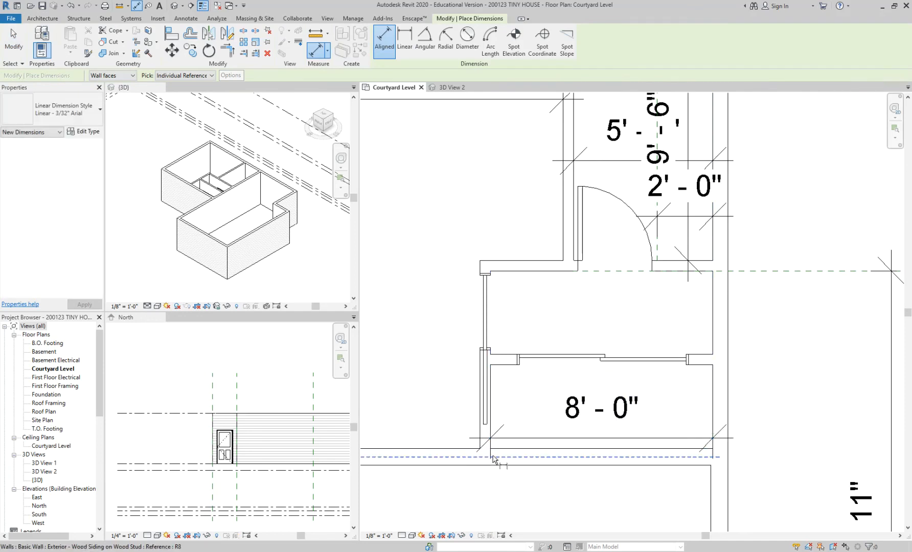
{"action": "key", "text": "Escape"}
{"action": "key", "text": "Escape"}
Step: Move the partition with the pocket door so that the closet's interior width is 7' 6"
{"action": "left_click", "coordinate": [479, 446]}
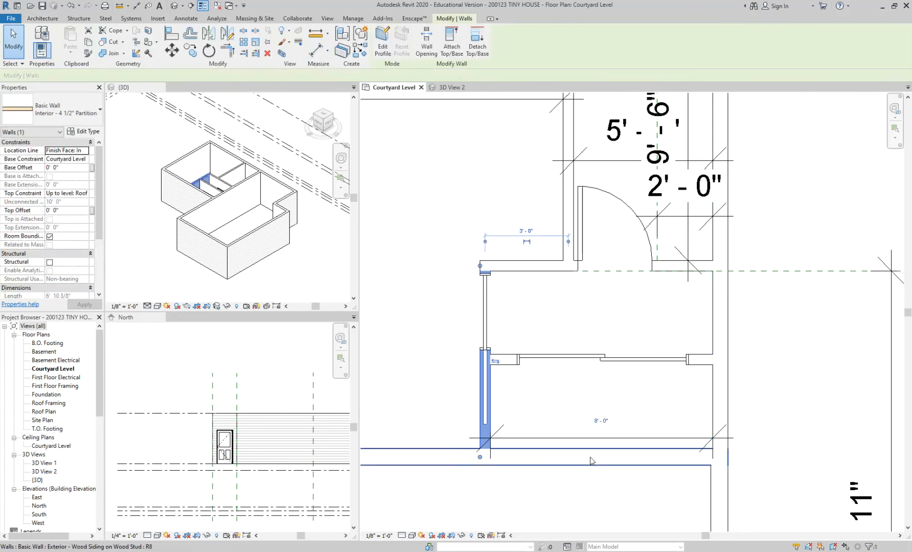
{"action": "scroll", "coordinate": [597, 441], "scroll_direction": "up", "scroll_amount": 2}
{"action": "left_click", "coordinate": [603, 409]}
{"action": "type", "text": "7 6"}
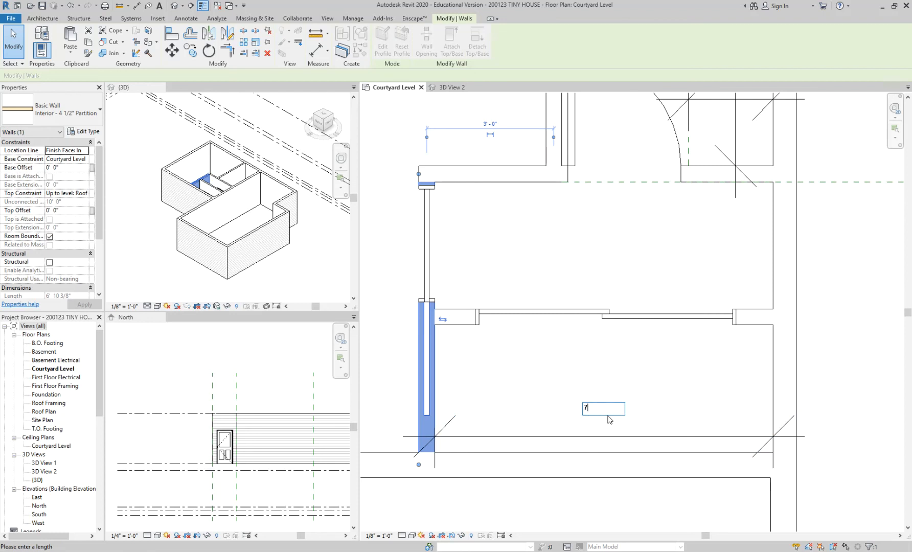
{"action": "key", "text": "Return"}
{"action": "key", "text": "Escape"}
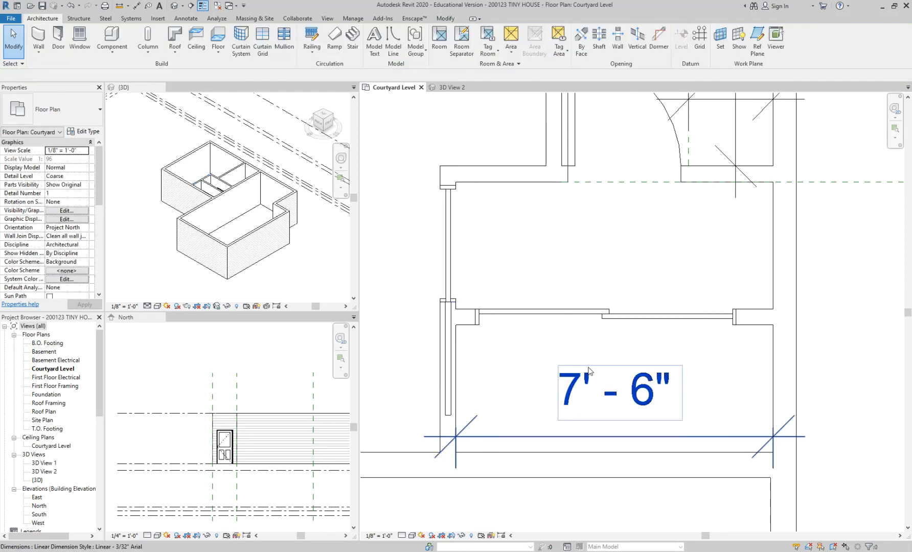
{"action": "scroll", "coordinate": [593, 360], "scroll_direction": "down", "scroll_amount": 1}
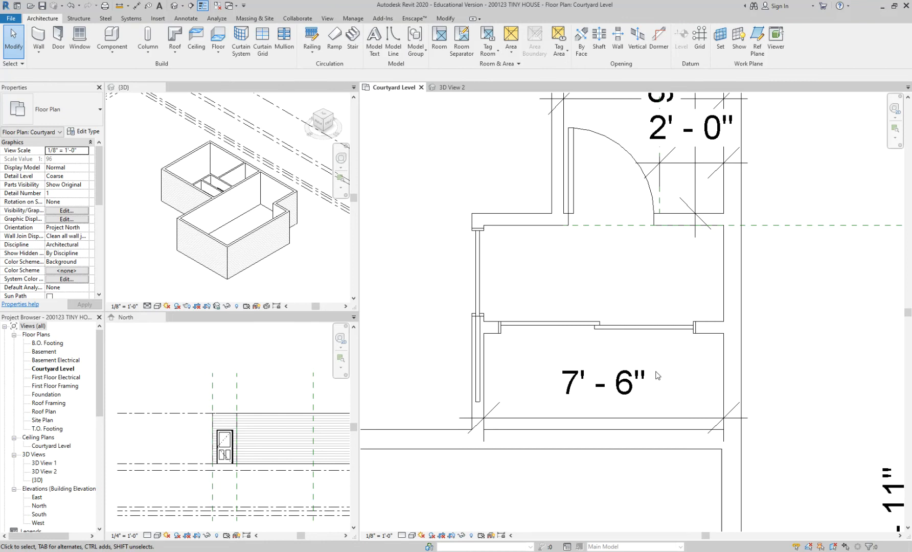
Step: Duplicate the closet sliding door's type under the name 78" x 84"
{"action": "middle_click_drag", "start_coordinate": [664, 361], "coordinate": [655, 376]}
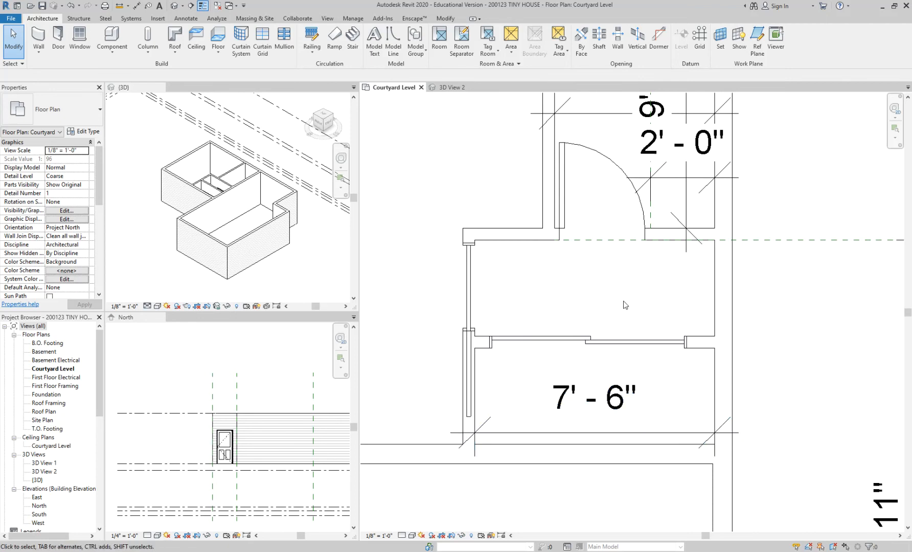
{"action": "middle_click_drag", "start_coordinate": [624, 305], "coordinate": [620, 270]}
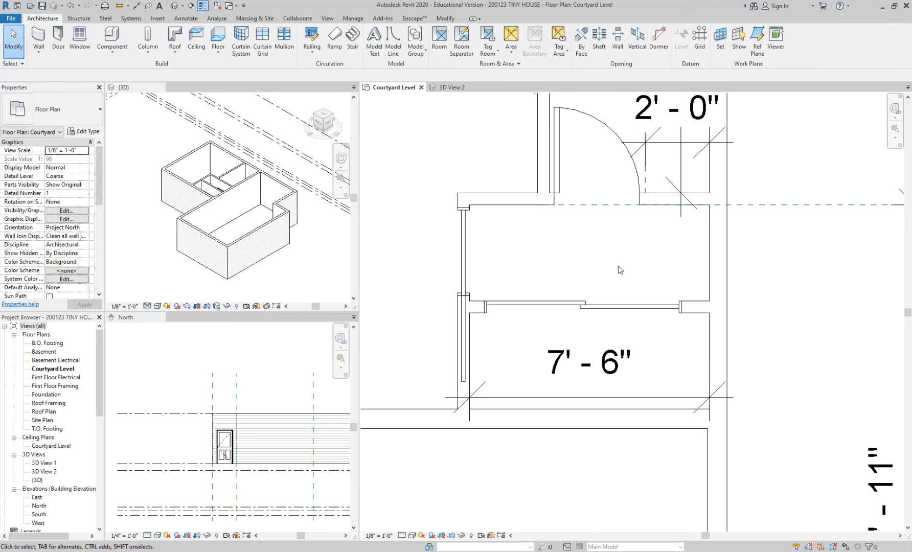
{"action": "middle_click_drag", "start_coordinate": [618, 263], "coordinate": [637, 239]}
{"action": "scroll", "coordinate": [637, 239], "scroll_direction": "up", "scroll_amount": 1}
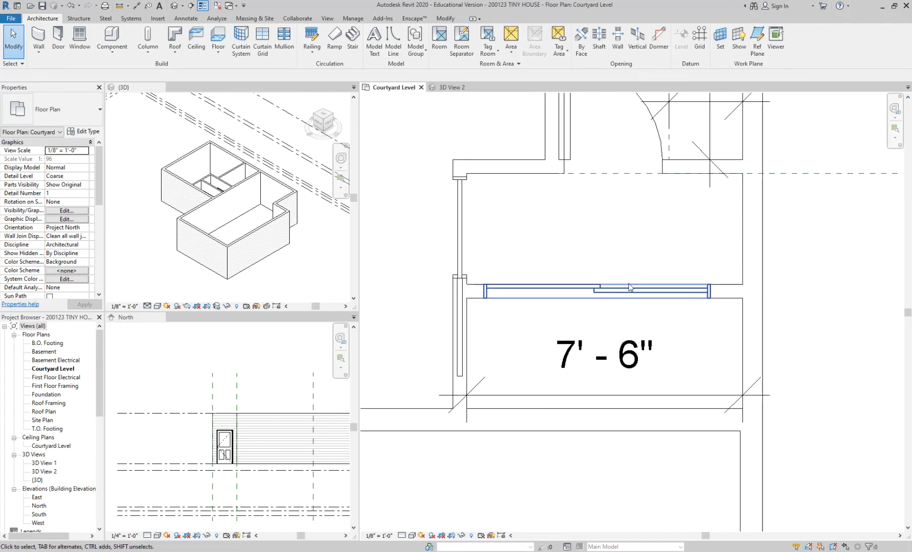
{"action": "left_click", "coordinate": [630, 287]}
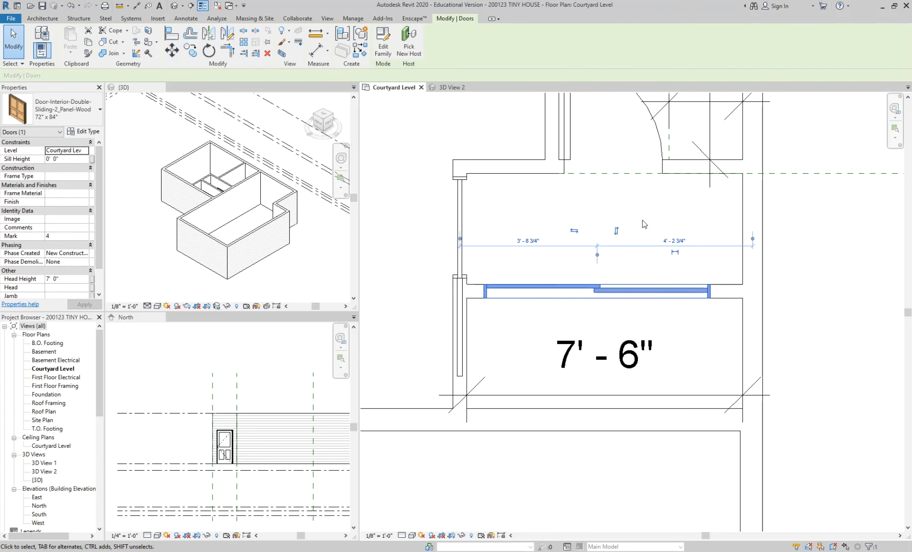
{"action": "left_click", "coordinate": [87, 131]}
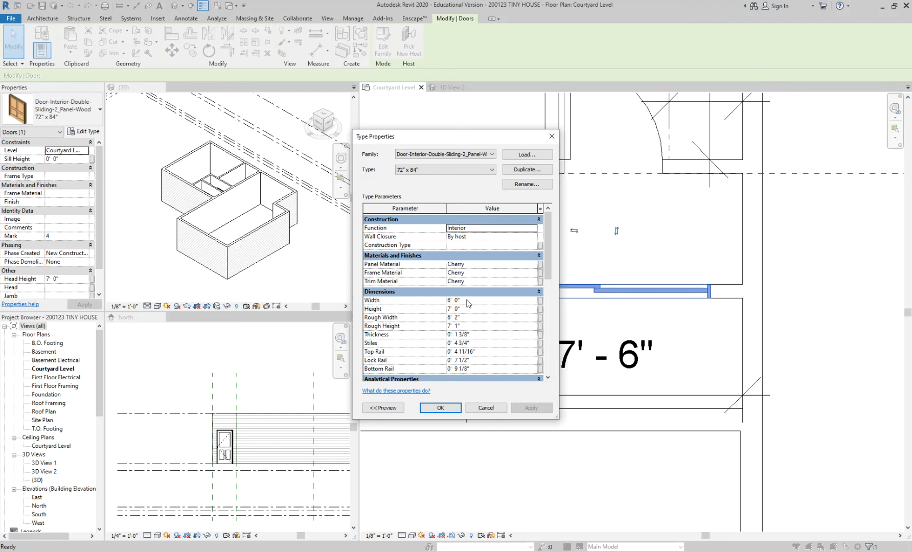
{"action": "left_click", "coordinate": [545, 171]}
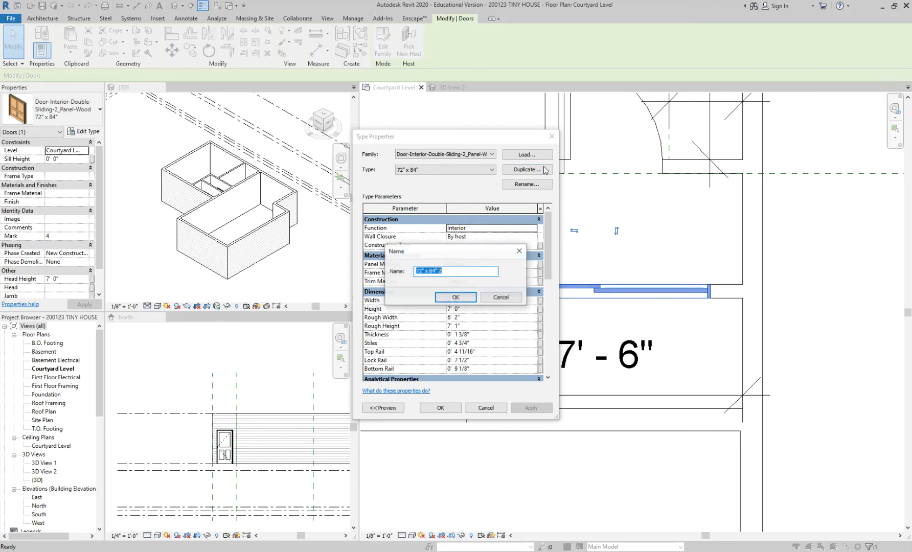
{"action": "left_click", "coordinate": [486, 271]}
{"action": "key", "text": "BackSpace"}
{"action": "key", "text": "shift+Left"}
{"action": "key", "text": "shift+Left"}
{"action": "type", "text": "78"}
{"action": "left_click", "coordinate": [455, 297]}
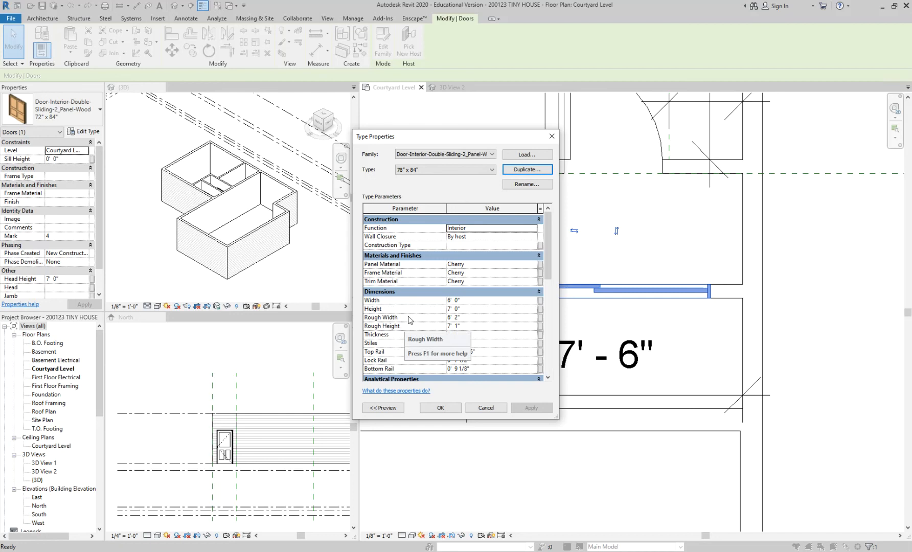
Step: Set the rough width of the 78" x 84" sliding door type to 7' 6" and apply it to the closet door
{"action": "left_click", "coordinate": [454, 317]}
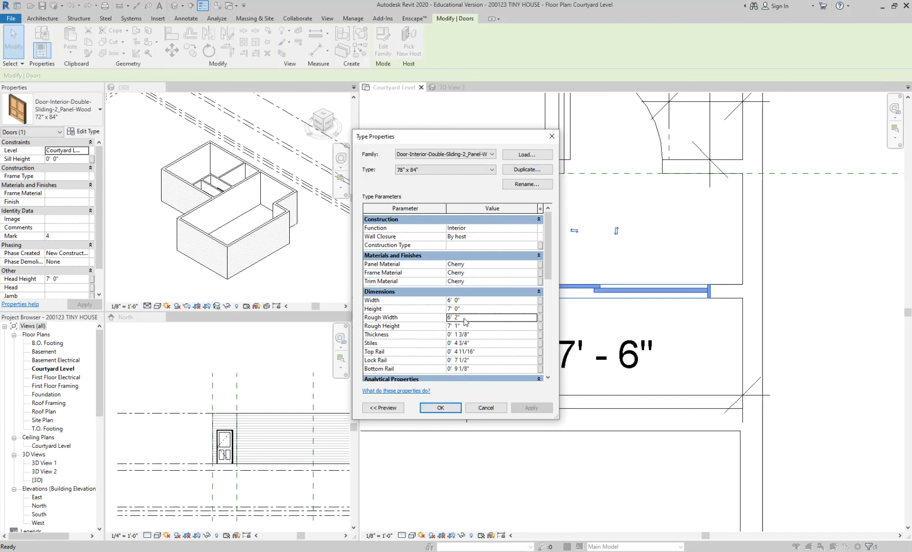
{"action": "double_click", "coordinate": [455, 317]}
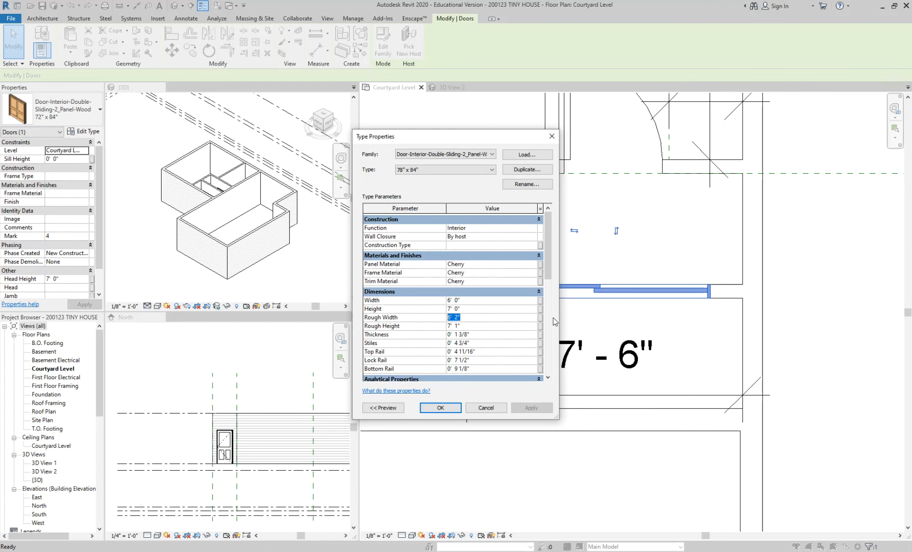
{"action": "type", "text": "7 6"}
{"action": "left_click", "coordinate": [440, 407]}
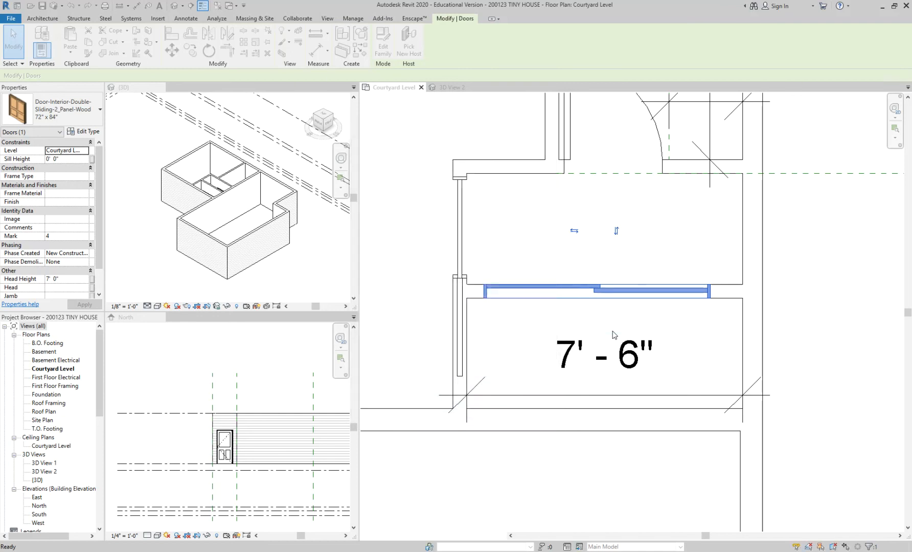
{"action": "left_click", "coordinate": [691, 326]}
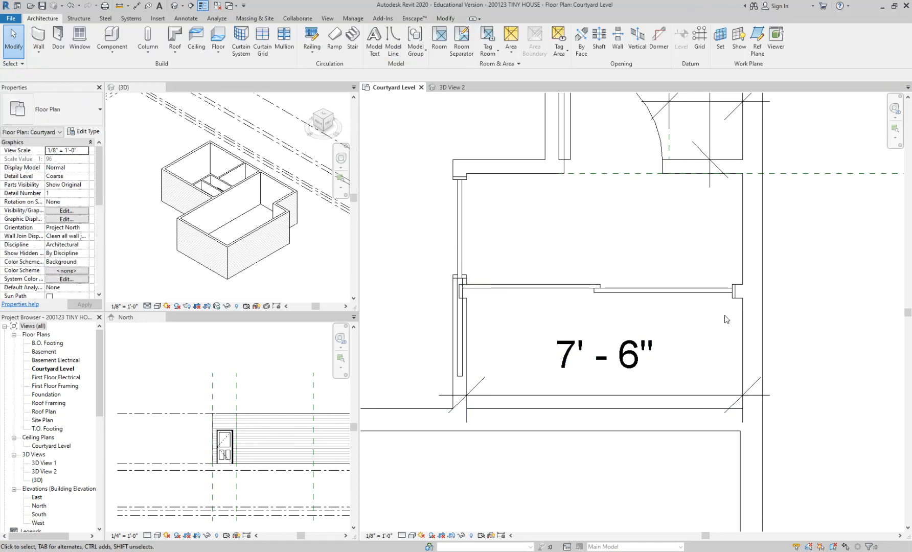
Step: Align the closet sliding door's nearest jamb with the closet-side face of the 6 1/2" partition opposite the pocket door
{"action": "middle_click_drag", "start_coordinate": [716, 326], "coordinate": [685, 322]}
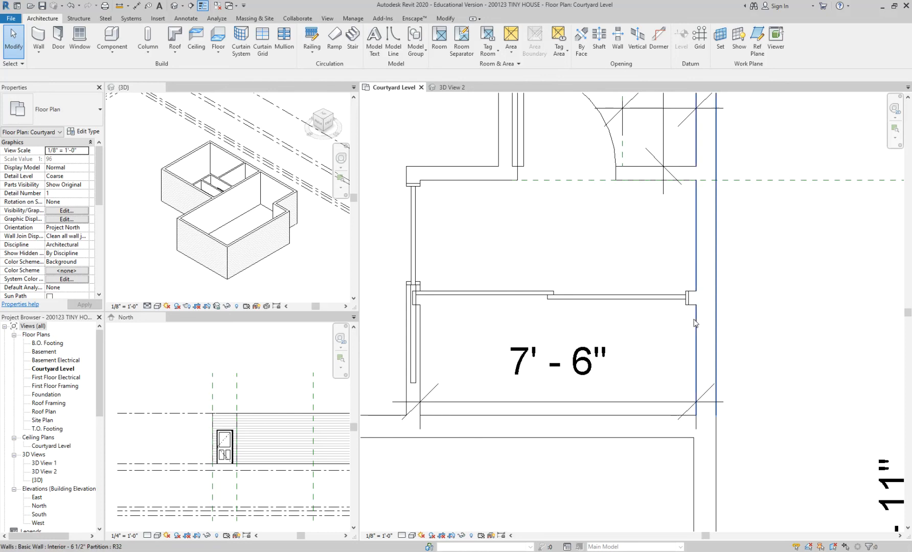
{"action": "scroll", "coordinate": [694, 302], "scroll_direction": "up", "scroll_amount": 2}
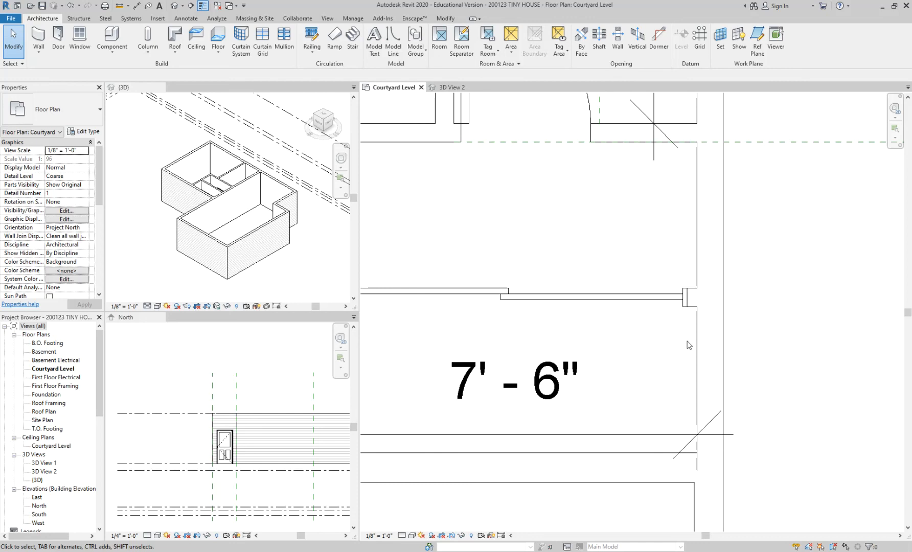
{"action": "key", "text": "a"}
{"action": "key", "text": "l"}
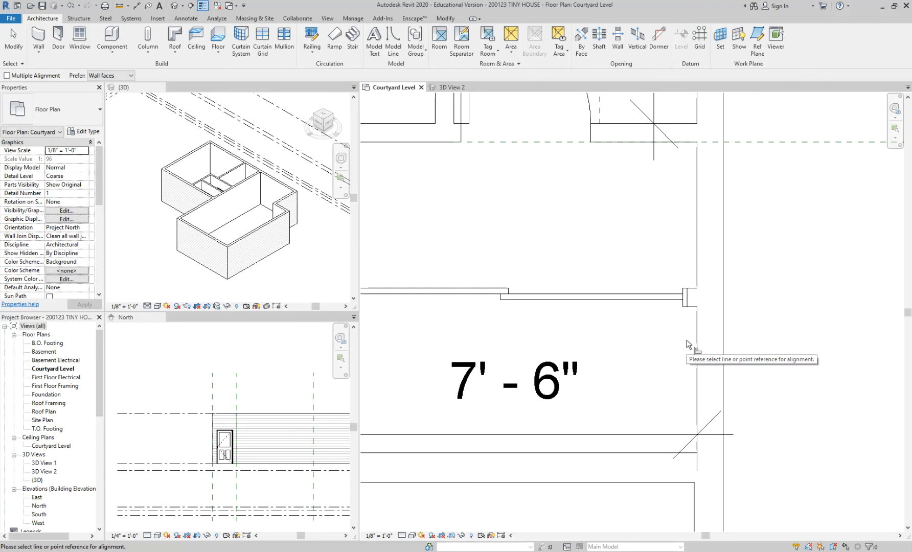
{"action": "left_click", "coordinate": [696, 273]}
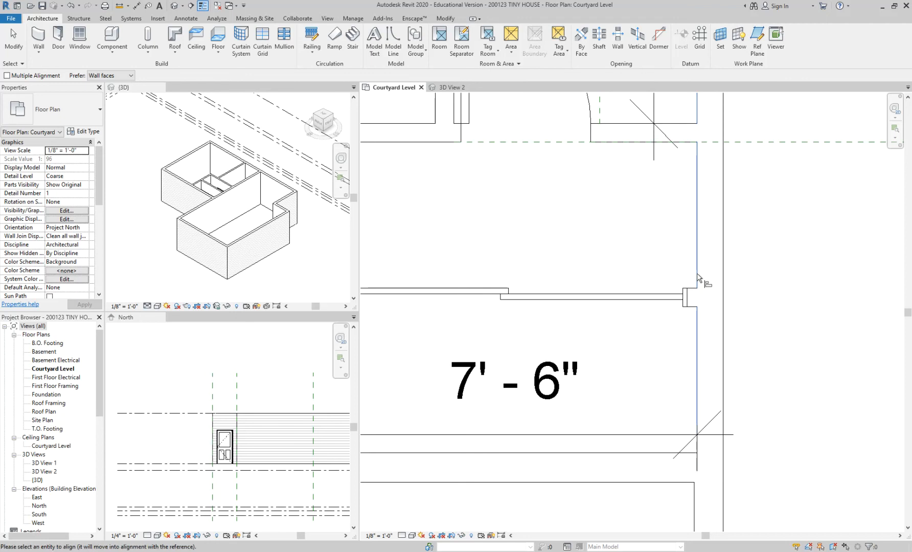
{"action": "left_click", "coordinate": [690, 301]}
{"action": "scroll", "coordinate": [760, 350], "scroll_direction": "down", "scroll_amount": 2}
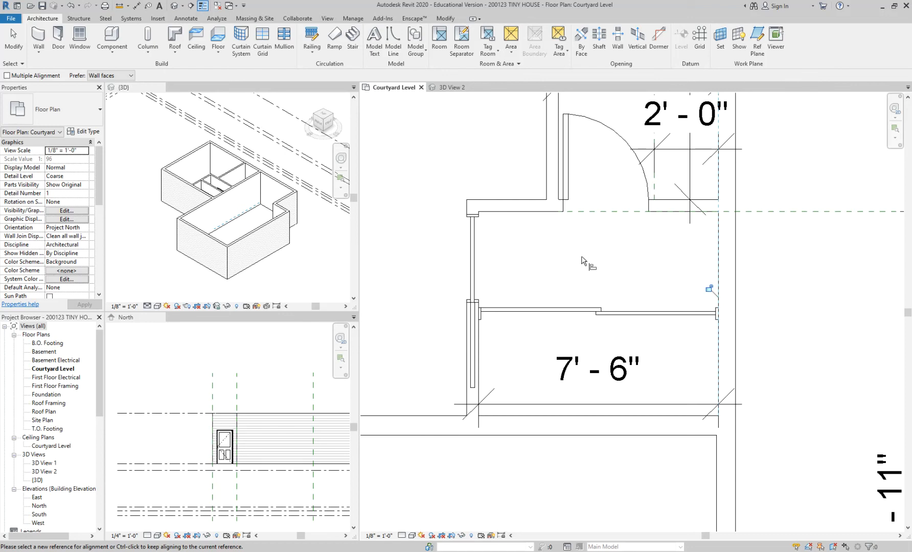
{"action": "key", "text": "Escape"}
{"action": "key", "text": "Escape"}
Step: Start placing a window, check the available window types and open the family loading dialog
{"action": "scroll", "coordinate": [583, 261], "scroll_direction": "down", "scroll_amount": 3}
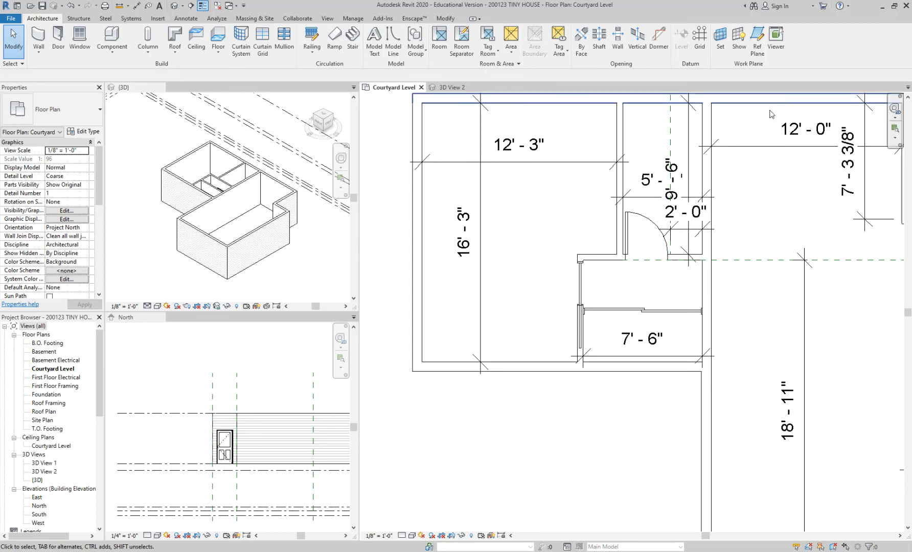
{"action": "middle_click_drag", "start_coordinate": [531, 209], "coordinate": [543, 264]}
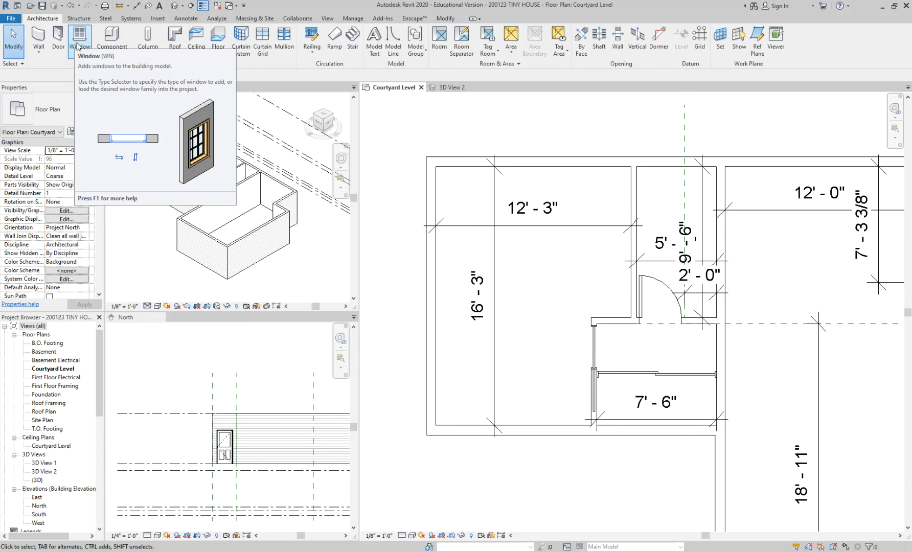
{"action": "key", "text": "n"}
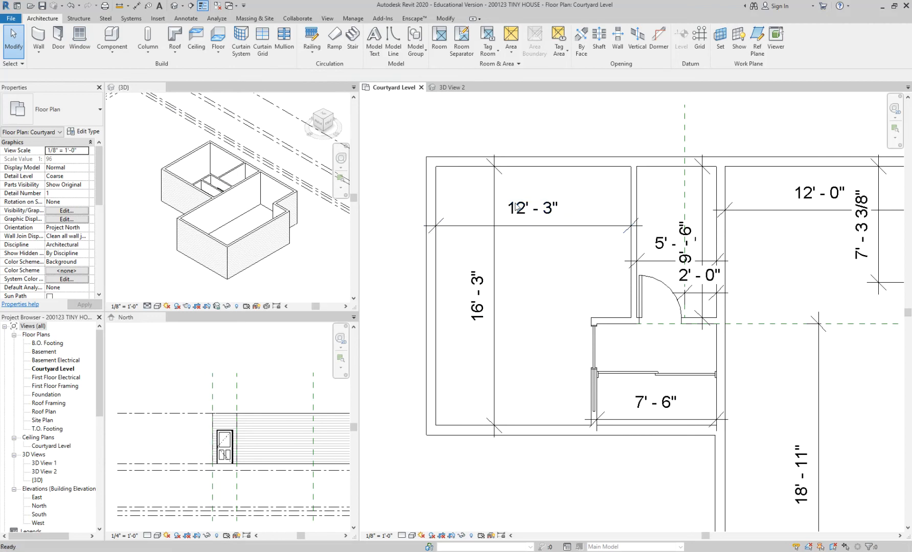
{"action": "middle_click_drag", "start_coordinate": [474, 201], "coordinate": [529, 220]}
{"action": "scroll", "coordinate": [531, 221], "scroll_direction": "up", "scroll_amount": 2}
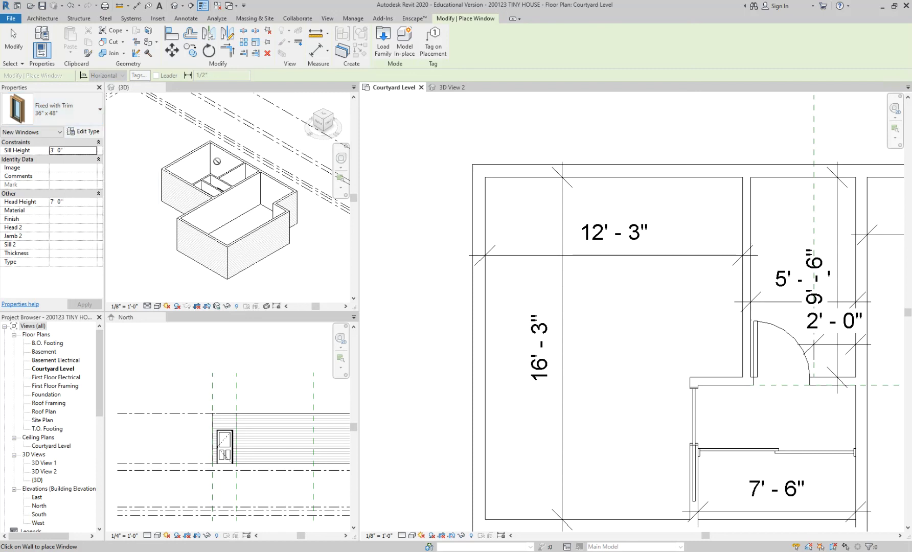
{"action": "left_click", "coordinate": [92, 120]}
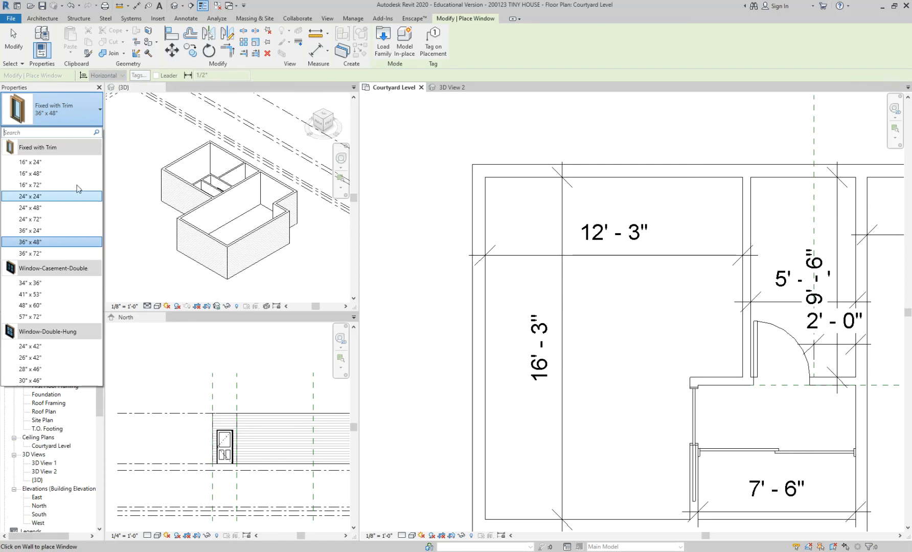
{"action": "left_click", "coordinate": [384, 48]}
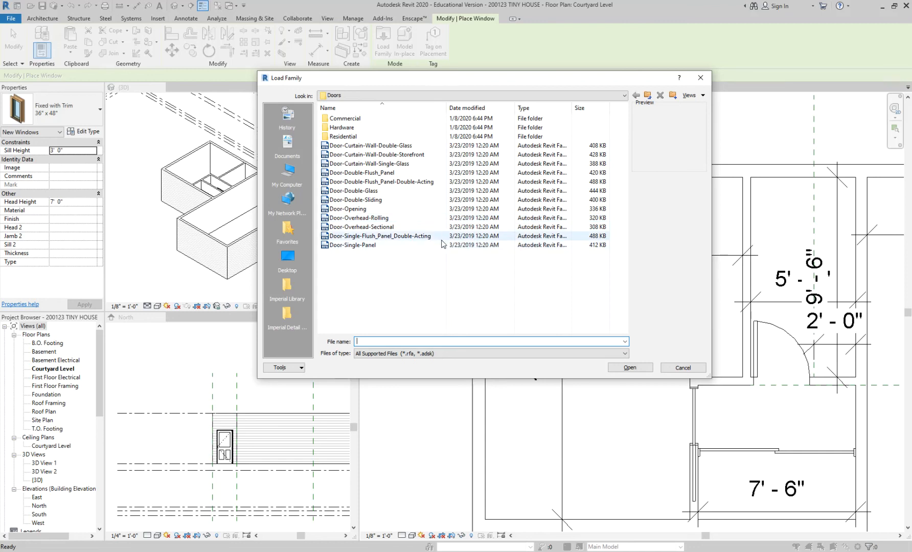
{"action": "double_click", "coordinate": [399, 137]}
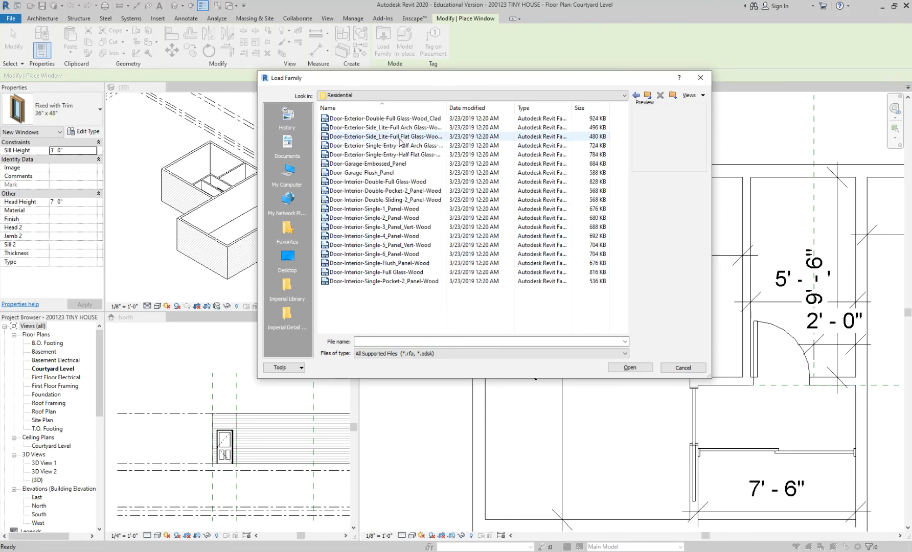
{"action": "left_click", "coordinate": [401, 191]}
{"action": "left_click", "coordinate": [400, 218]}
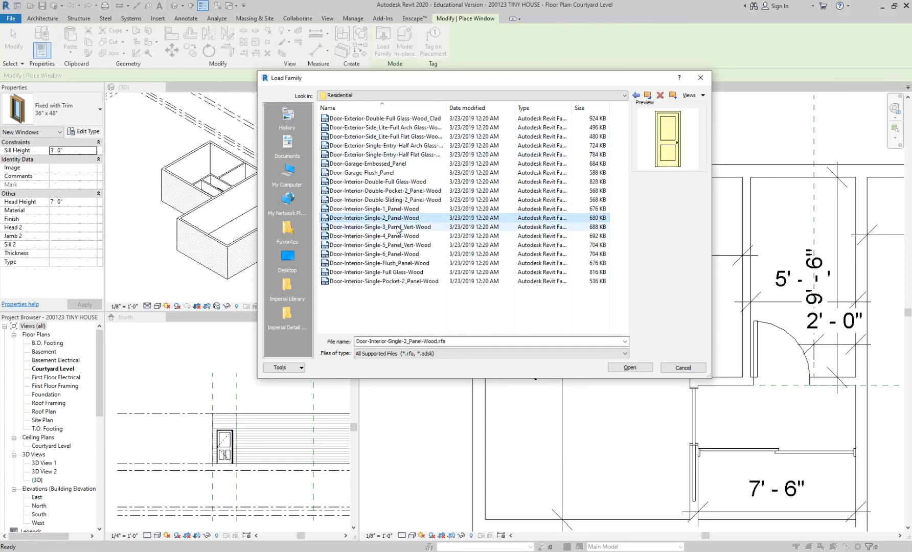
{"action": "left_click", "coordinate": [647, 95]}
Step: Open the Windows folder of the US Imperial family library
{"action": "left_click", "coordinate": [647, 95]}
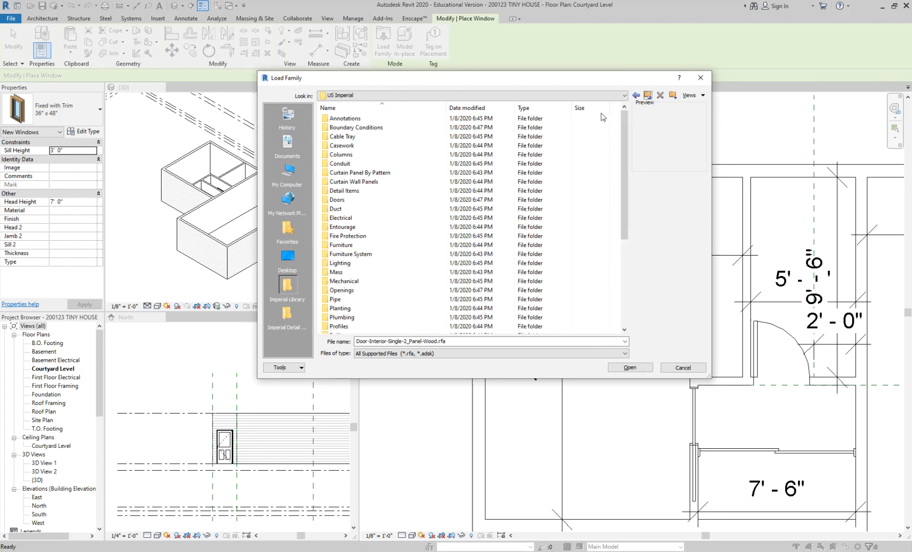
{"action": "scroll", "coordinate": [366, 291], "scroll_direction": "down", "scroll_amount": 2}
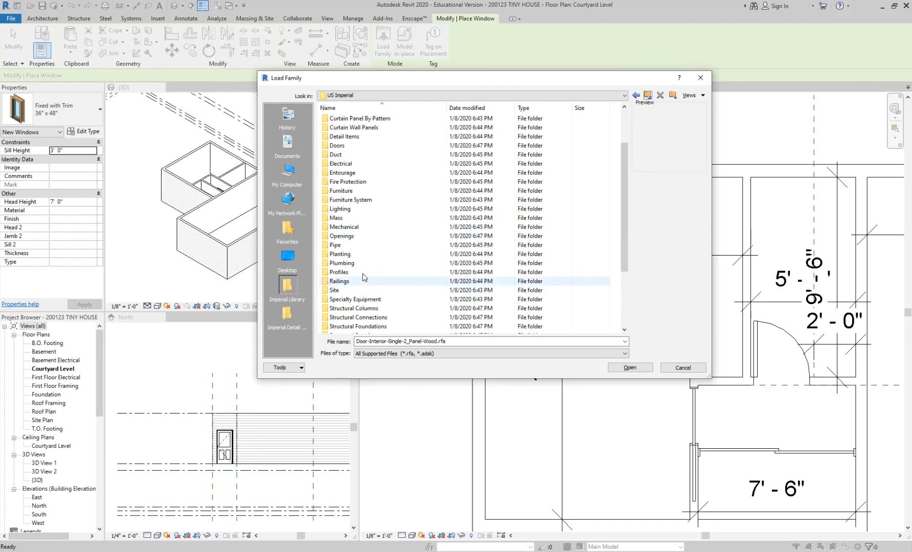
{"action": "scroll", "coordinate": [367, 241], "scroll_direction": "down", "scroll_amount": 4}
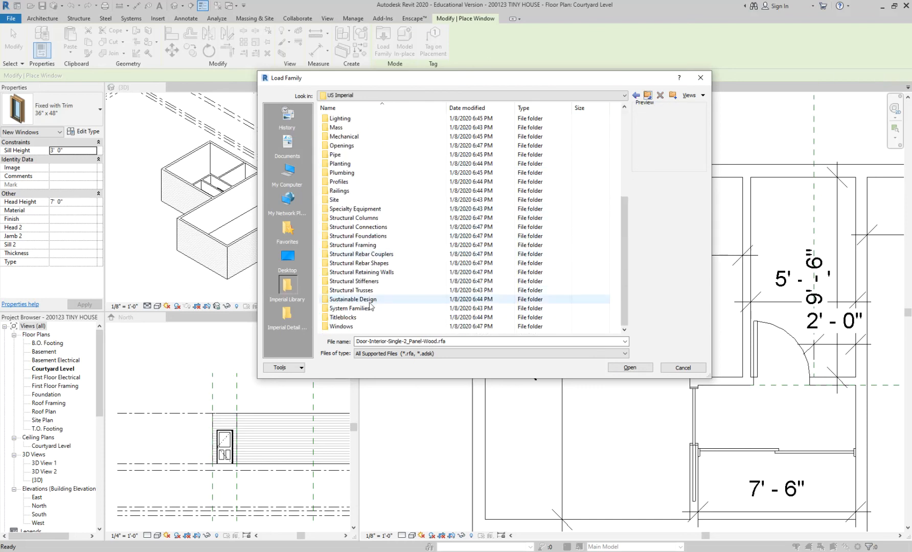
{"action": "double_click", "coordinate": [342, 326]}
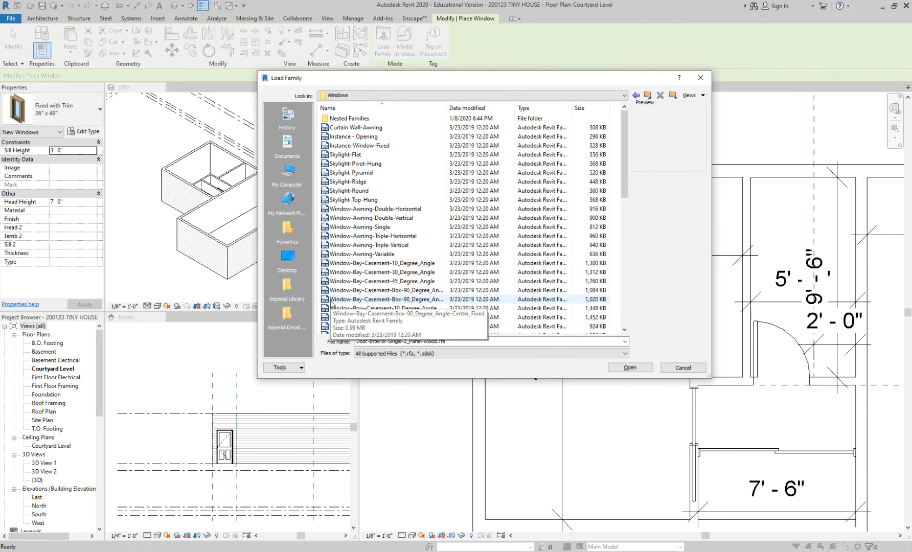
Step: Preview the triple horizontal awning and the bay casement window families
{"action": "left_click", "coordinate": [365, 236]}
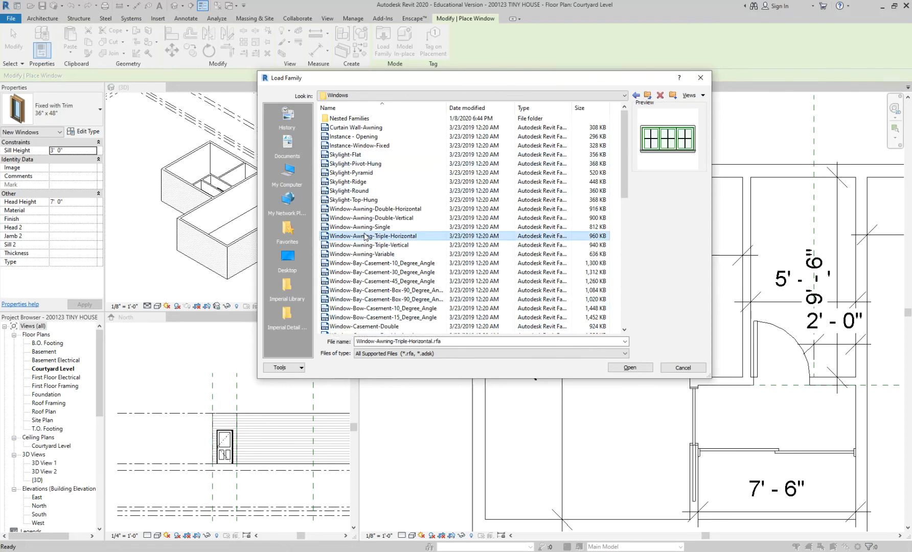
{"action": "left_click", "coordinate": [371, 263]}
{"action": "scroll", "coordinate": [371, 264], "scroll_direction": "down", "scroll_amount": 1}
{"action": "left_click", "coordinate": [371, 263]}
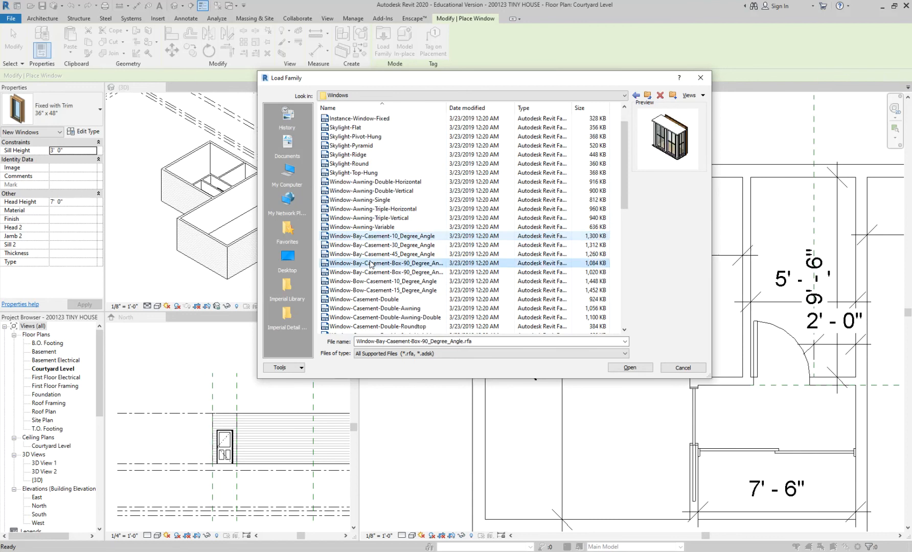
{"action": "scroll", "coordinate": [371, 265], "scroll_direction": "up", "scroll_amount": 1}
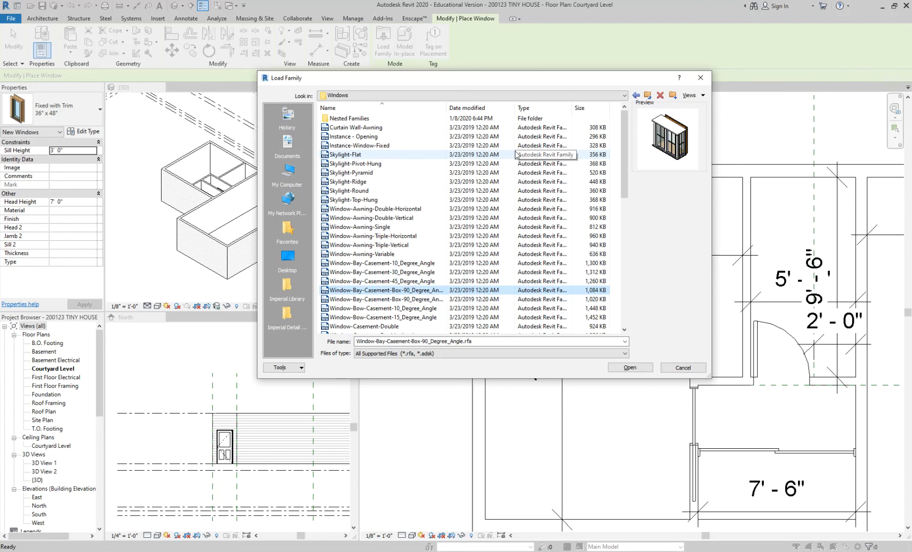
{"action": "left_click", "coordinate": [648, 96]}
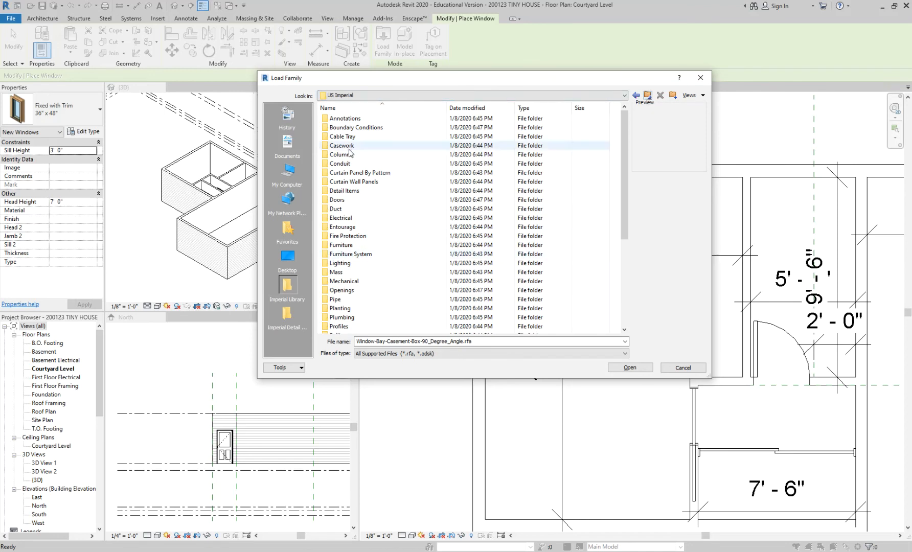
{"action": "scroll", "coordinate": [358, 241], "scroll_direction": "down", "scroll_amount": 4}
{"action": "scroll", "coordinate": [350, 209], "scroll_direction": "down", "scroll_amount": 2}
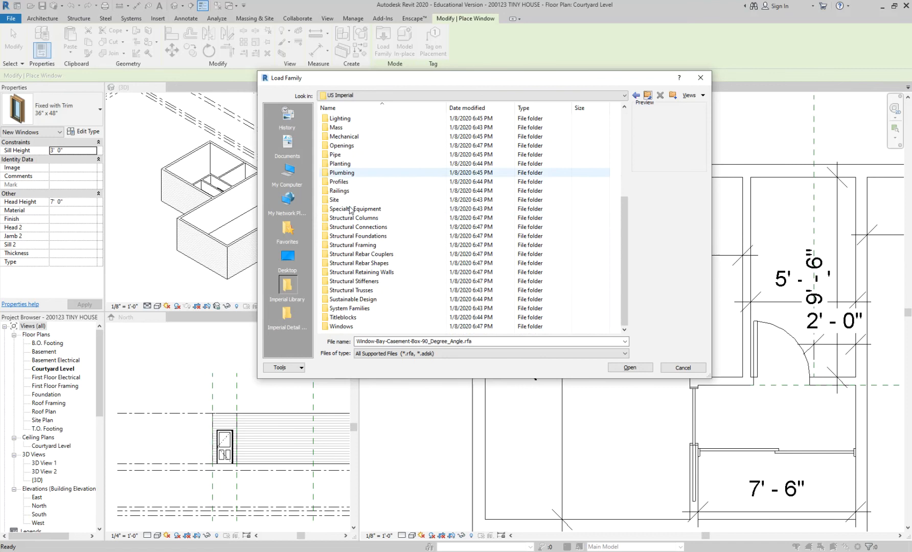
{"action": "double_click", "coordinate": [340, 326]}
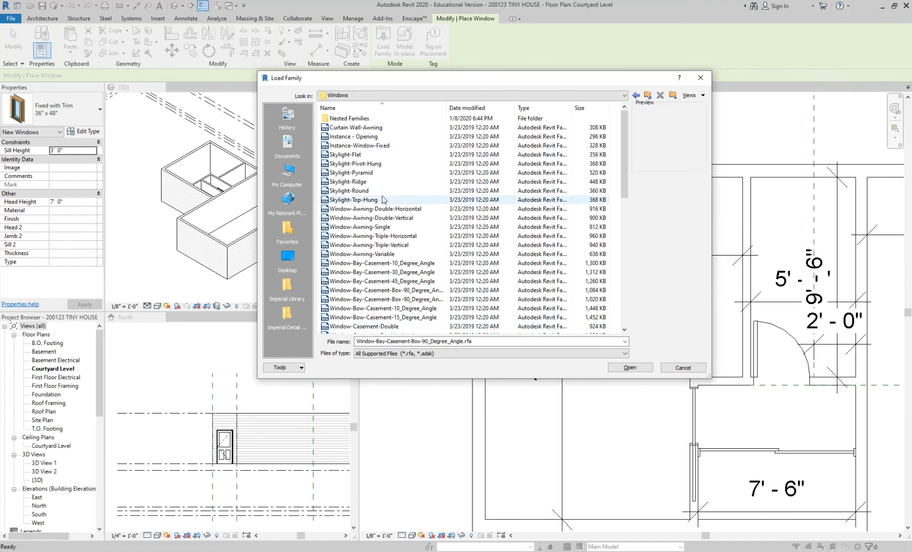
Step: Preview further window families, including the 30-degree bay casement, fixed pentagon, fixed round, round opening and square opening
{"action": "left_click", "coordinate": [377, 227]}
{"action": "left_click", "coordinate": [373, 272]}
{"action": "scroll", "coordinate": [371, 273], "scroll_direction": "down", "scroll_amount": 7}
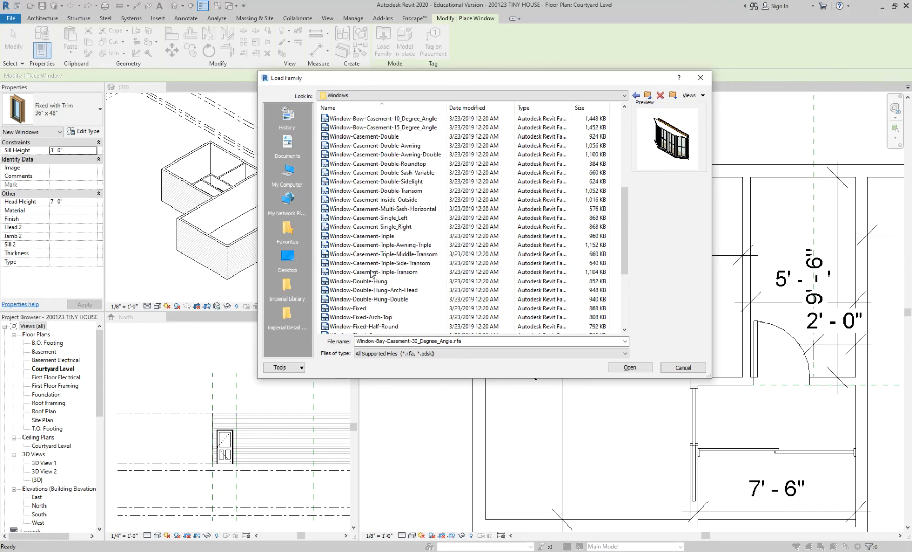
{"action": "scroll", "coordinate": [372, 274], "scroll_direction": "down", "scroll_amount": 3}
{"action": "left_click", "coordinate": [377, 290]}
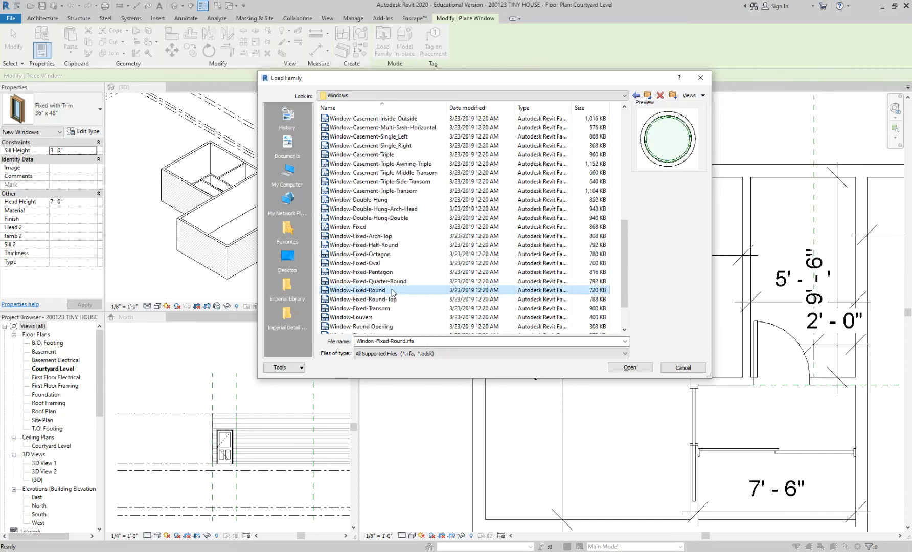
{"action": "left_click", "coordinate": [391, 273]}
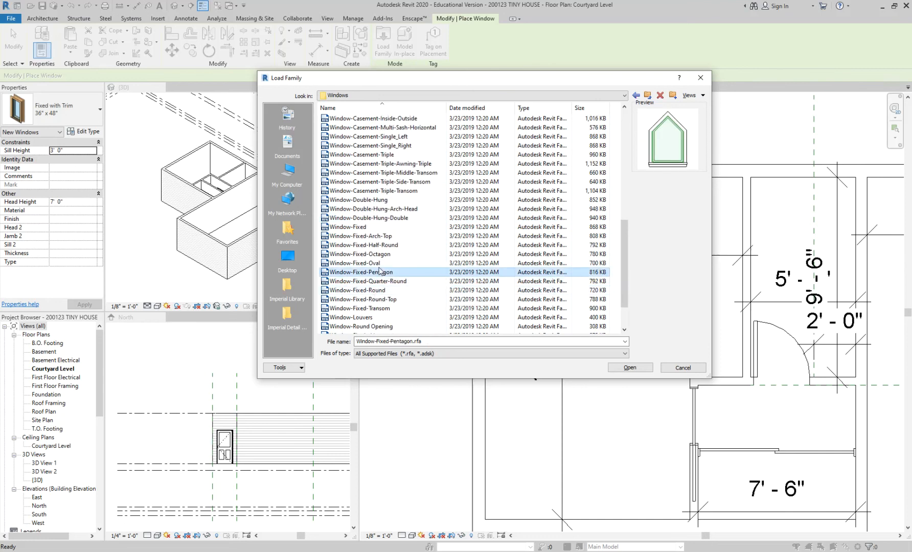
{"action": "left_click", "coordinate": [378, 264]}
{"action": "left_click", "coordinate": [377, 290]}
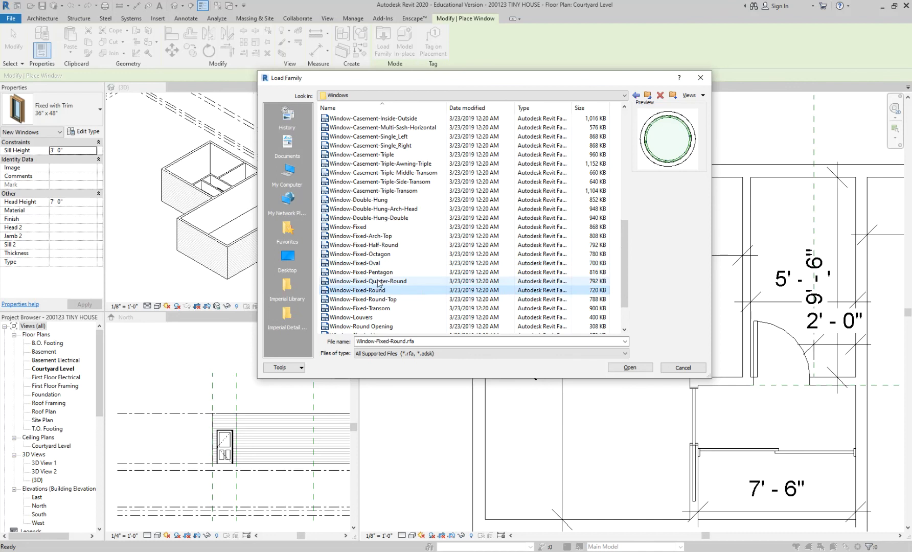
{"action": "scroll", "coordinate": [378, 284], "scroll_direction": "down", "scroll_amount": 2}
{"action": "left_click", "coordinate": [372, 281]}
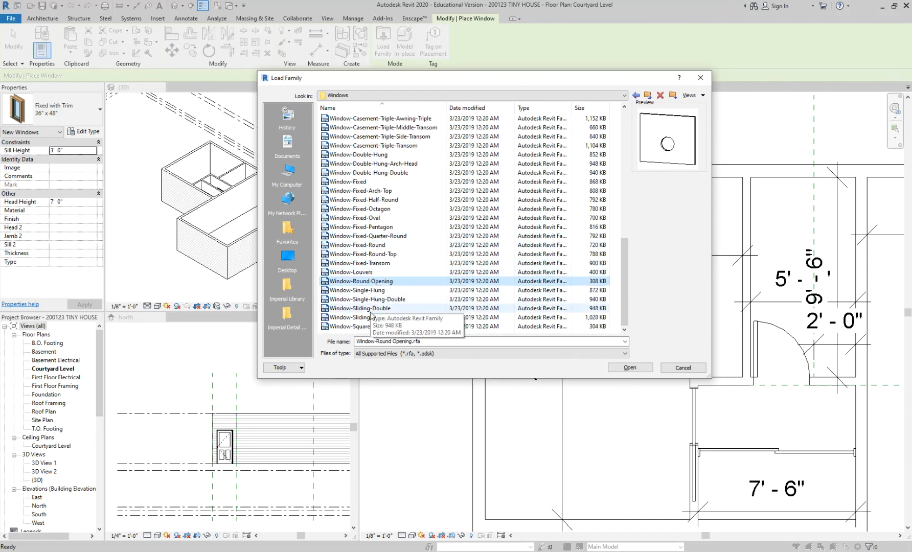
{"action": "left_click", "coordinate": [373, 329]}
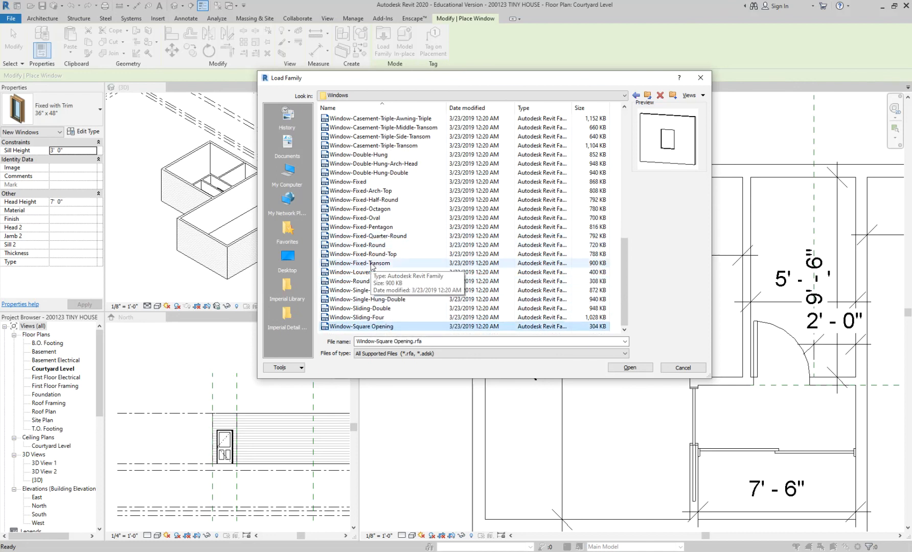
Step: Preview the double horizontal awning window, Instance-Window-Fixed and pyramid skylight families
{"action": "scroll", "coordinate": [371, 268], "scroll_direction": "up", "scroll_amount": 10}
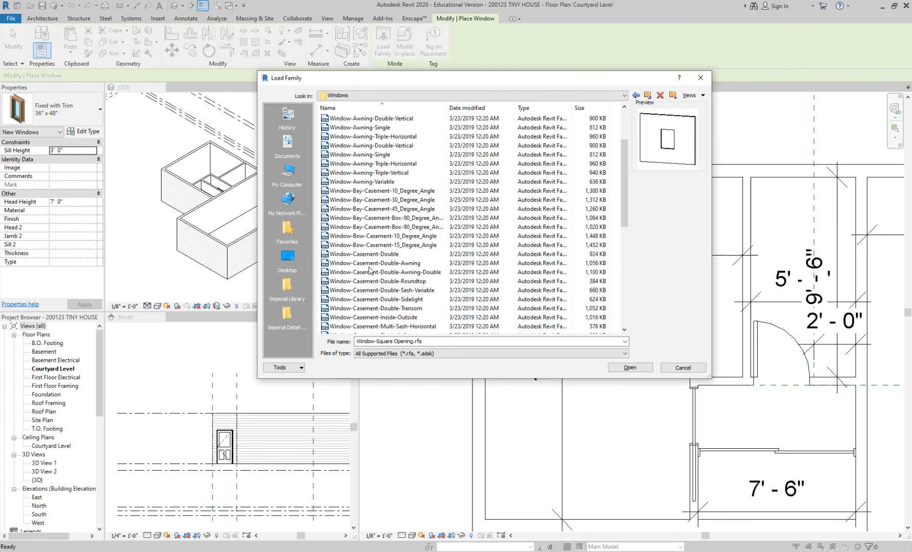
{"action": "left_click", "coordinate": [369, 201]}
{"action": "left_click", "coordinate": [368, 183]}
{"action": "left_click", "coordinate": [363, 165]}
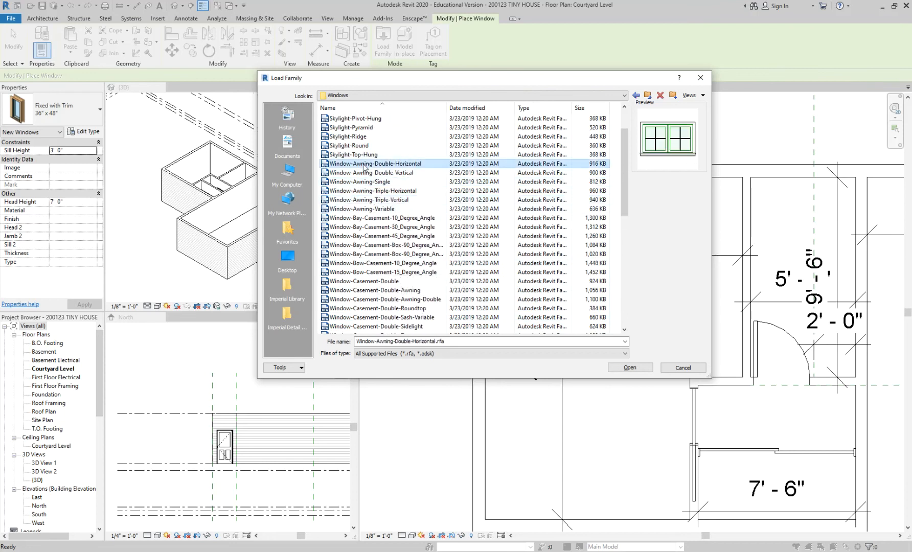
{"action": "left_click", "coordinate": [354, 137]}
{"action": "scroll", "coordinate": [355, 137], "scroll_direction": "up", "scroll_amount": 2}
{"action": "key", "text": "Up"}
{"action": "key", "text": "Up"}
{"action": "key", "text": "Up"}
{"action": "key", "text": "Up"}
{"action": "key", "text": "Up"}
{"action": "key", "text": "Up"}
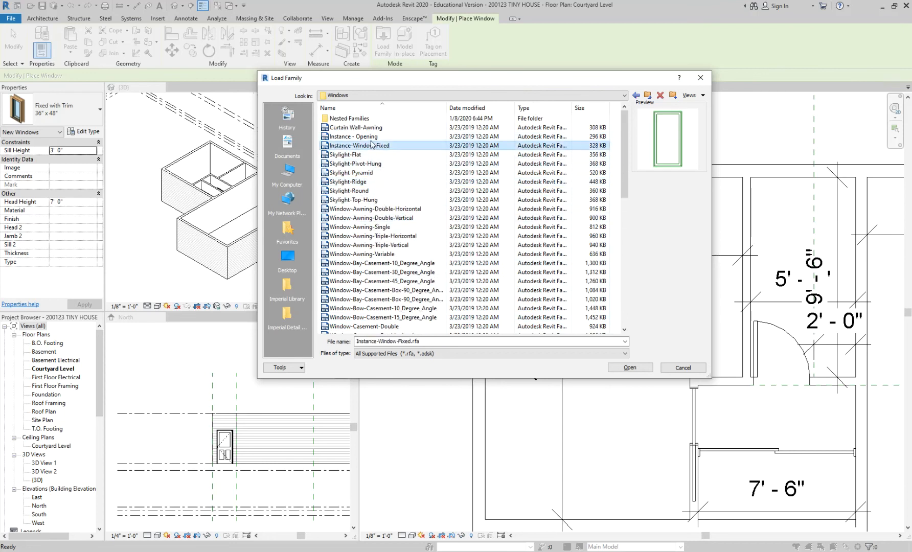
{"action": "left_click", "coordinate": [362, 172]}
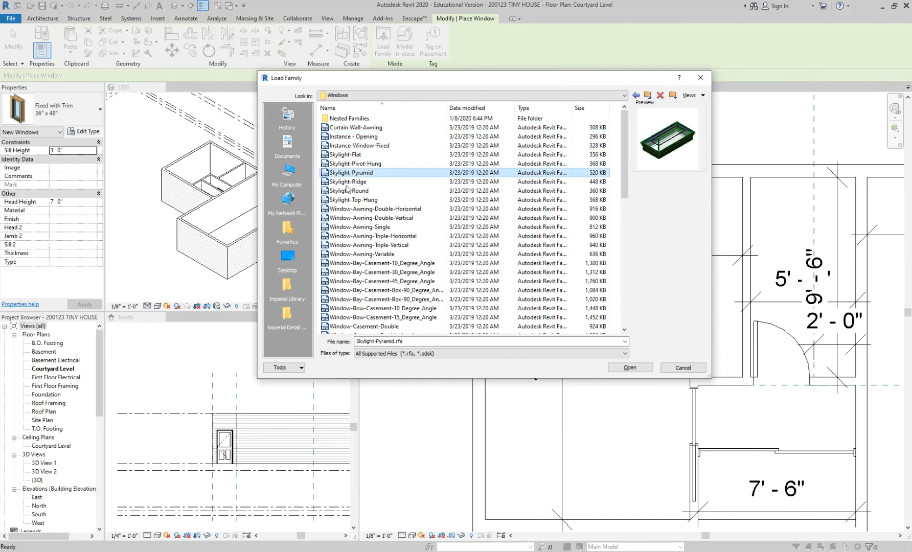
Step: Preview the single left casement, fixed arch-top, louvers and square opening window families
{"action": "left_click", "coordinate": [361, 209]}
{"action": "scroll", "coordinate": [364, 232], "scroll_direction": "down", "scroll_amount": 2}
{"action": "left_click", "coordinate": [371, 245]}
{"action": "scroll", "coordinate": [372, 245], "scroll_direction": "down", "scroll_amount": 4}
{"action": "left_click", "coordinate": [373, 245]}
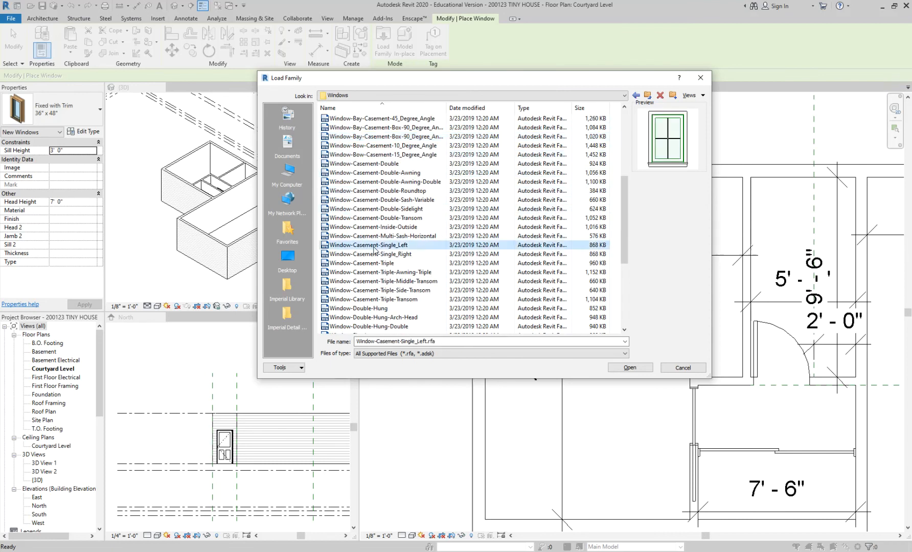
{"action": "scroll", "coordinate": [374, 247], "scroll_direction": "down", "scroll_amount": 3}
{"action": "left_click", "coordinate": [373, 245]}
{"action": "left_click", "coordinate": [358, 262]}
{"action": "scroll", "coordinate": [357, 260], "scroll_direction": "down", "scroll_amount": 3}
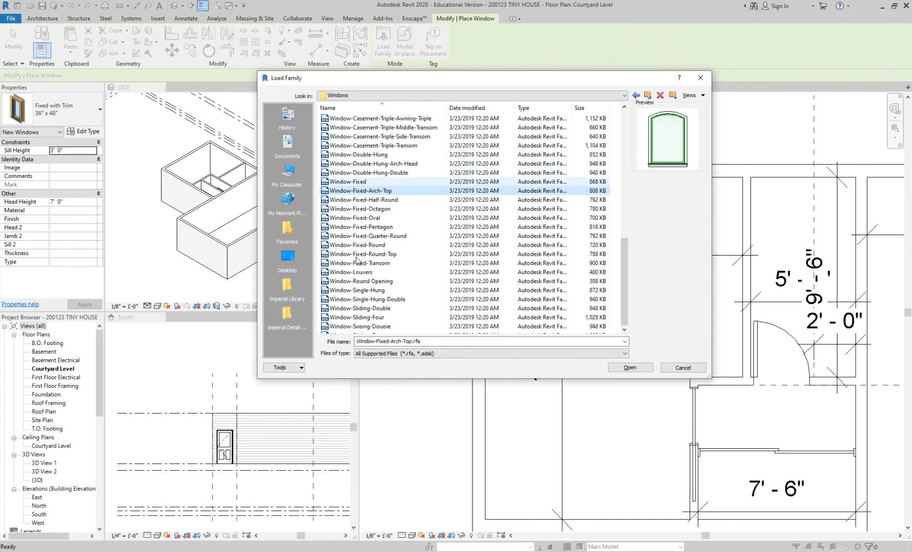
{"action": "left_click", "coordinate": [356, 256]}
{"action": "left_click", "coordinate": [361, 271]}
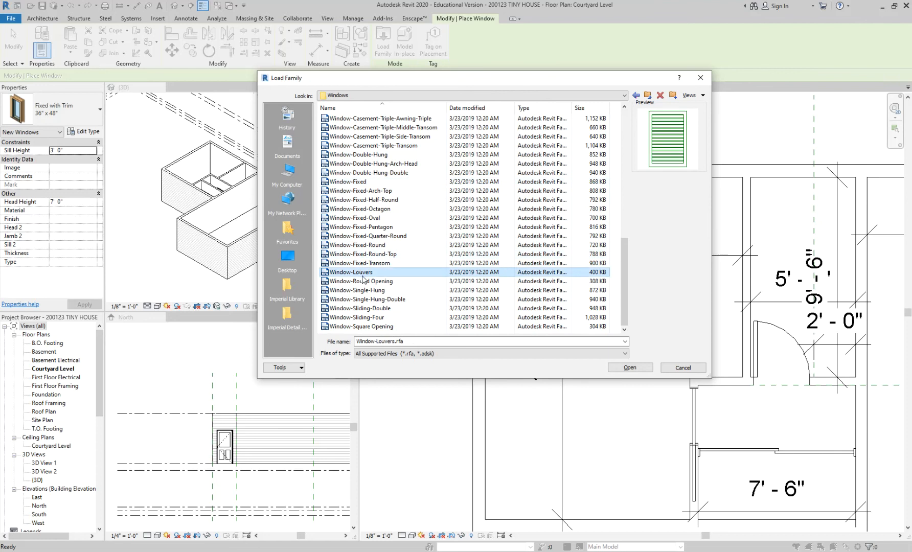
{"action": "left_click", "coordinate": [365, 282]}
{"action": "left_click", "coordinate": [366, 299]}
{"action": "left_click", "coordinate": [367, 326]}
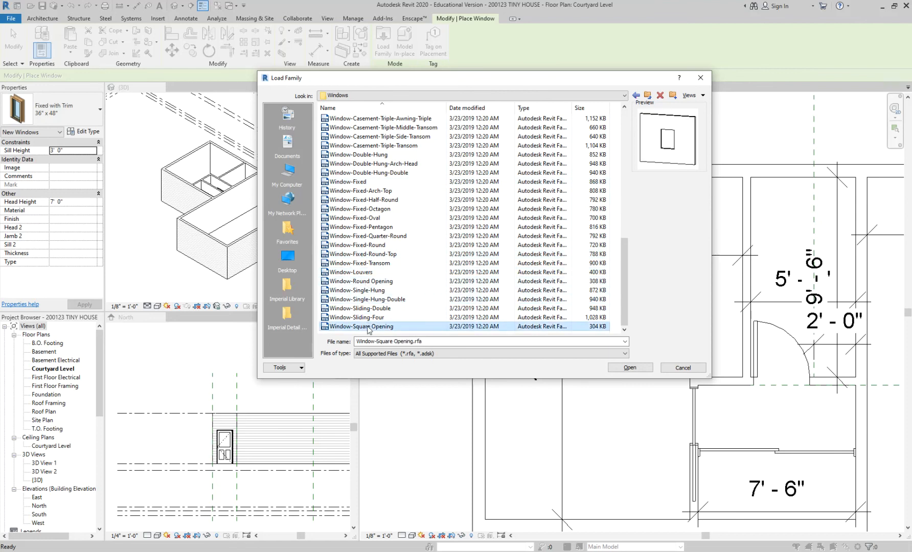
Step: Preview the 90-degree box bay casement with fixed center and the pivot-hung and top-hung skylight families
{"action": "left_click", "coordinate": [368, 235]}
{"action": "scroll", "coordinate": [365, 220], "scroll_direction": "up", "scroll_amount": 4}
{"action": "left_click", "coordinate": [358, 199]}
{"action": "scroll", "coordinate": [357, 199], "scroll_direction": "up", "scroll_amount": 2}
{"action": "left_click", "coordinate": [357, 182]}
{"action": "left_click", "coordinate": [360, 147]}
{"action": "scroll", "coordinate": [360, 151], "scroll_direction": "up", "scroll_amount": 5}
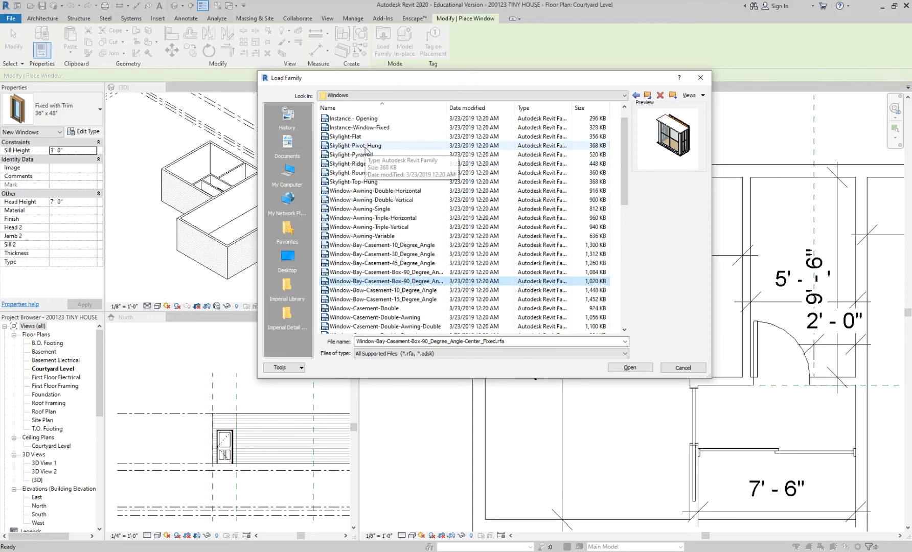
{"action": "left_click", "coordinate": [365, 147]}
{"action": "left_click", "coordinate": [366, 183]}
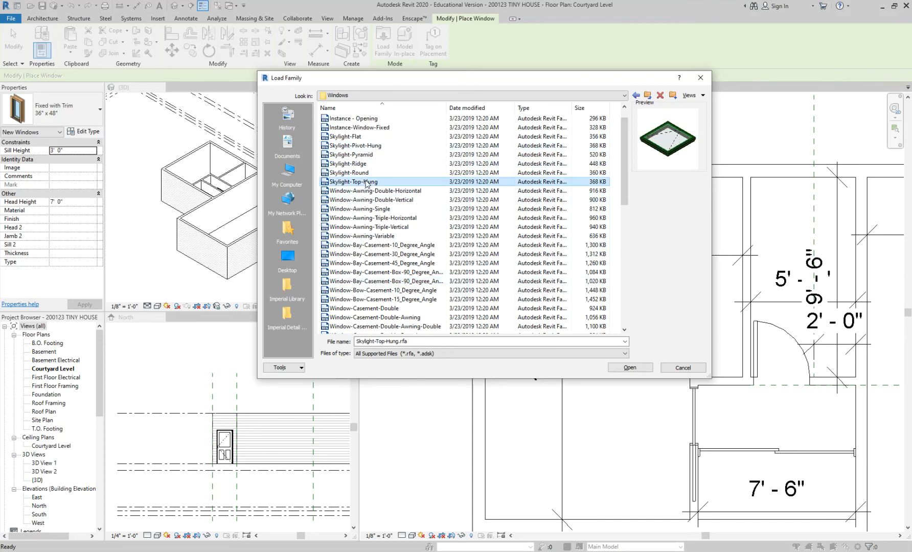
{"action": "scroll", "coordinate": [366, 184], "scroll_direction": "up", "scroll_amount": 1}
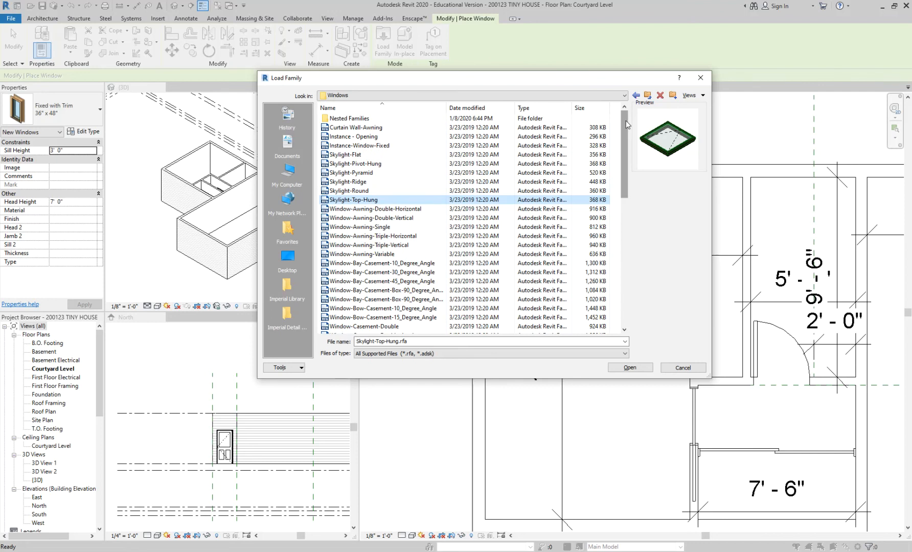
Step: Preview the single-hung and single-hung double window families near the end of the folder
{"action": "scroll", "coordinate": [357, 214], "scroll_direction": "down", "scroll_amount": 10}
{"action": "scroll", "coordinate": [356, 213], "scroll_direction": "down", "scroll_amount": 1}
{"action": "left_click", "coordinate": [376, 327]}
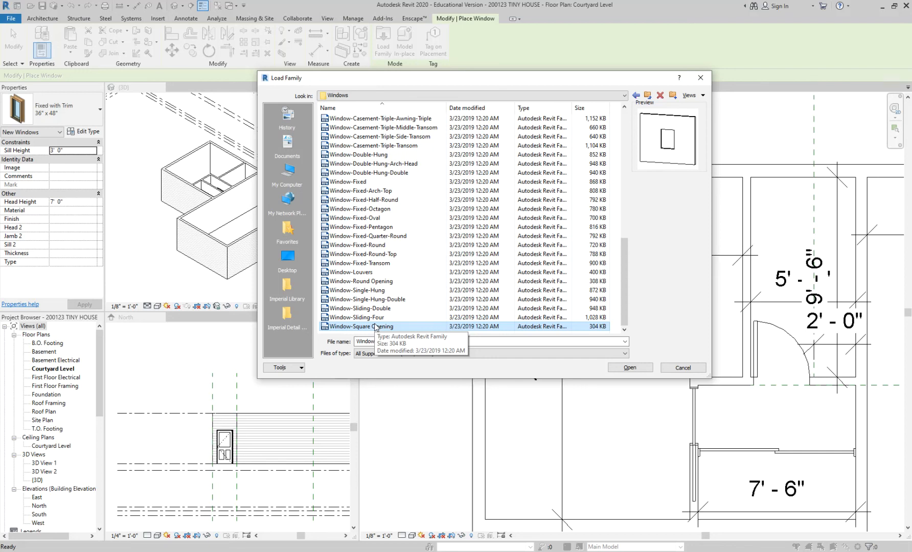
{"action": "left_click", "coordinate": [376, 290]}
{"action": "left_click", "coordinate": [374, 301]}
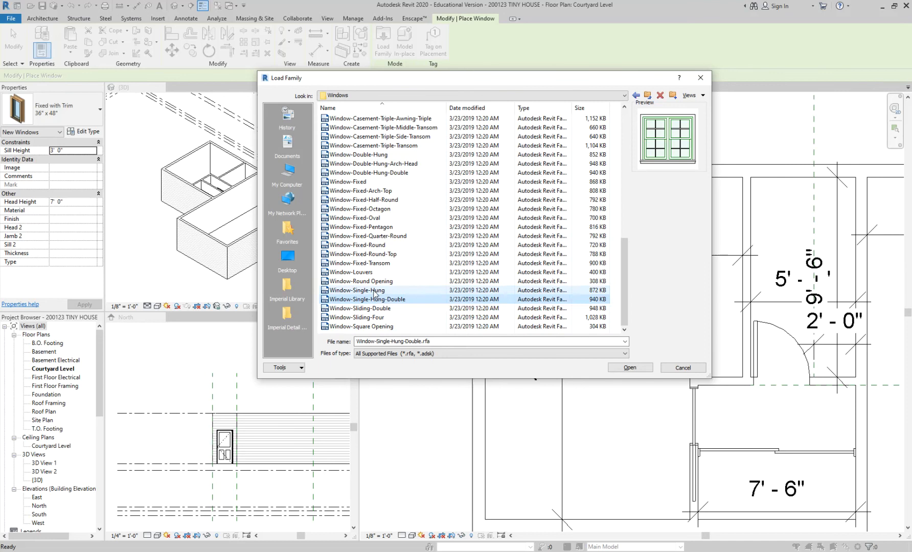
{"action": "left_click", "coordinate": [376, 290]}
Step: Preview the triple-awning, inside-outside, multi-sash horizontal and double casement window families
{"action": "scroll", "coordinate": [379, 265], "scroll_direction": "up", "scroll_amount": 4}
{"action": "left_click", "coordinate": [383, 227]}
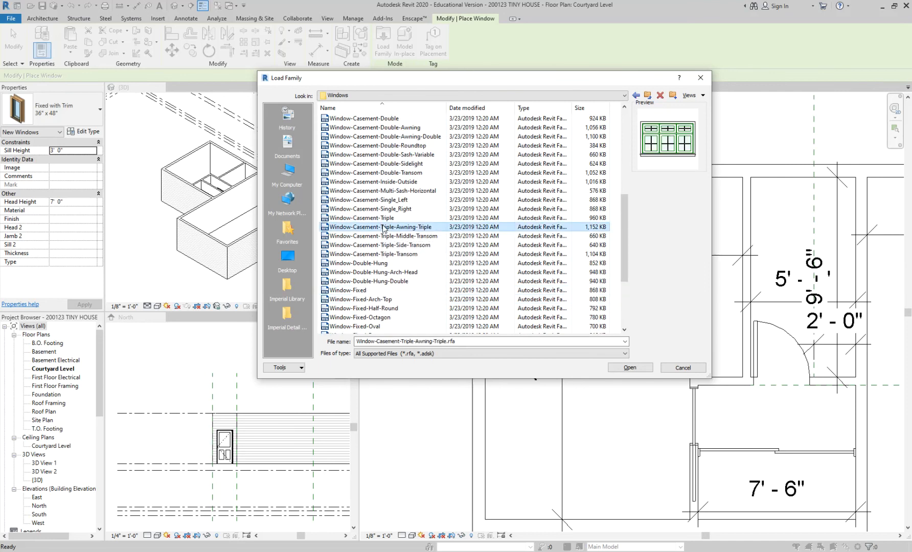
{"action": "left_click", "coordinate": [378, 191]}
{"action": "left_click", "coordinate": [376, 164]}
{"action": "left_click", "coordinate": [376, 182]}
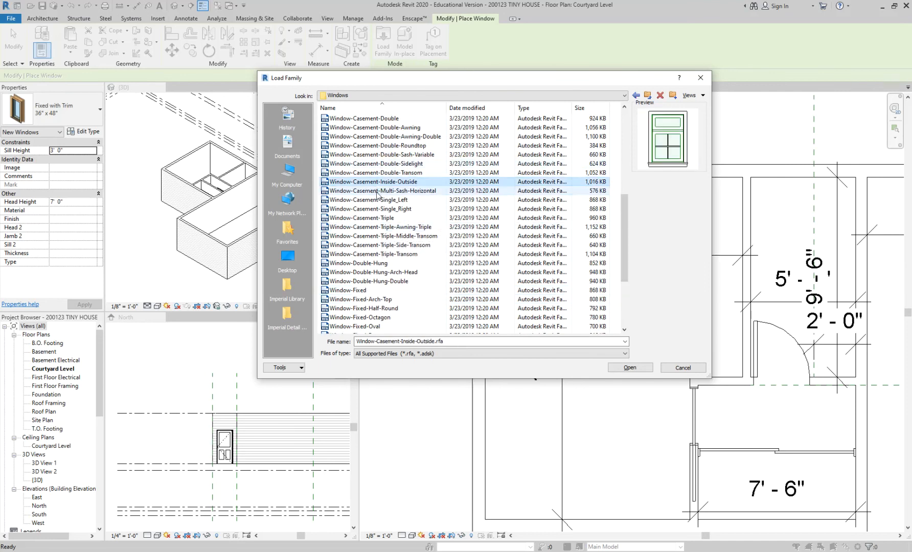
{"action": "left_click", "coordinate": [377, 191]}
{"action": "scroll", "coordinate": [377, 191], "scroll_direction": "up", "scroll_amount": 1}
{"action": "left_click", "coordinate": [372, 155]}
{"action": "left_click", "coordinate": [371, 146]}
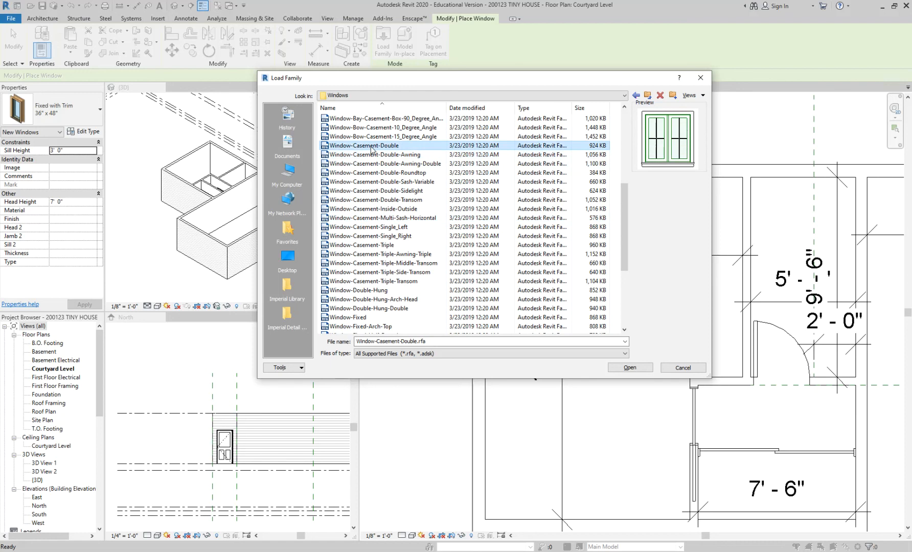
Step: Preview the casement families after Casement-Double one by one, through Double-Transom and Inside-Outside to Single_Right
{"action": "key", "text": "Down"}
{"action": "key", "text": "Down"}
{"action": "key", "text": "Down"}
{"action": "key", "text": "Down"}
{"action": "key", "text": "Down"}
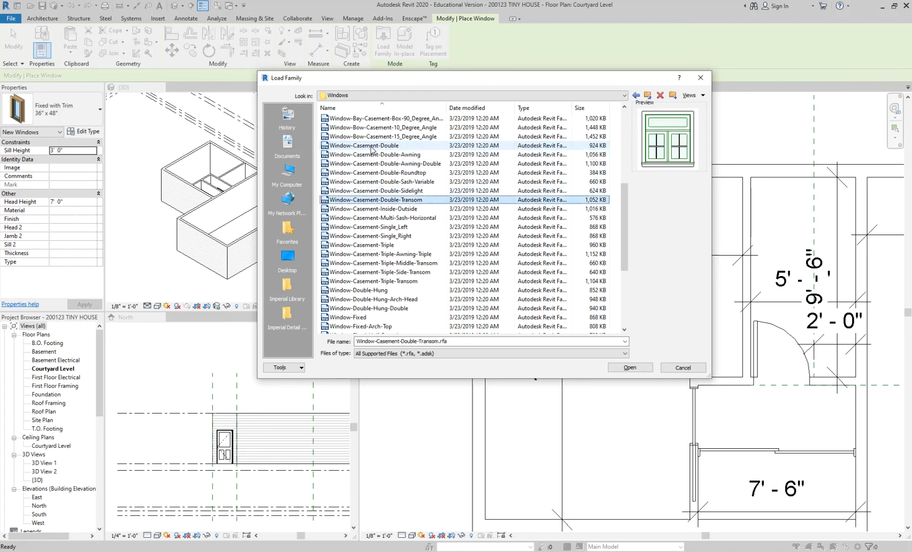
{"action": "key", "text": "Down"}
{"action": "key", "text": "Down"}
{"action": "key", "text": "Down"}
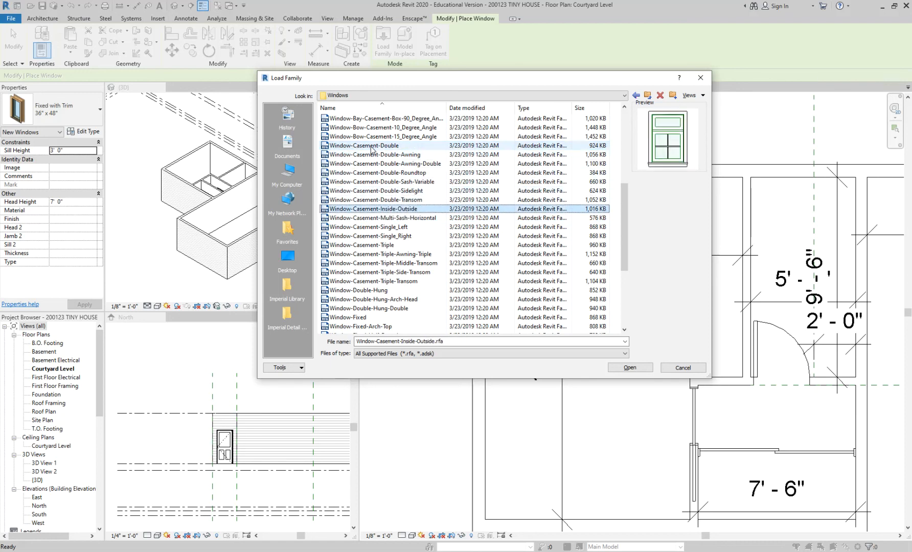
{"action": "key", "text": "Down"}
{"action": "key", "text": "Down"}
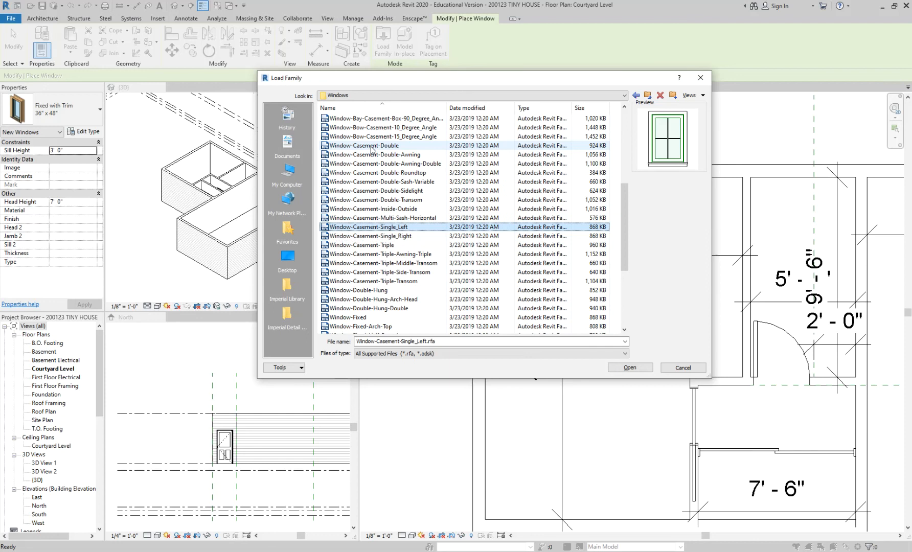
{"action": "scroll", "coordinate": [371, 240], "scroll_direction": "down", "scroll_amount": 5}
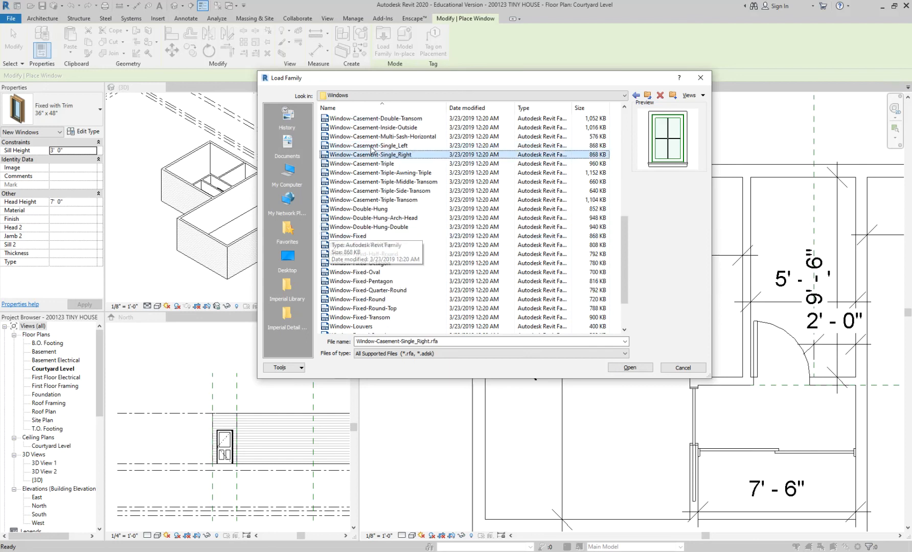
Step: Preview the Instance - Opening, single awning and double round-top casement families
{"action": "scroll", "coordinate": [369, 273], "scroll_direction": "up", "scroll_amount": 10}
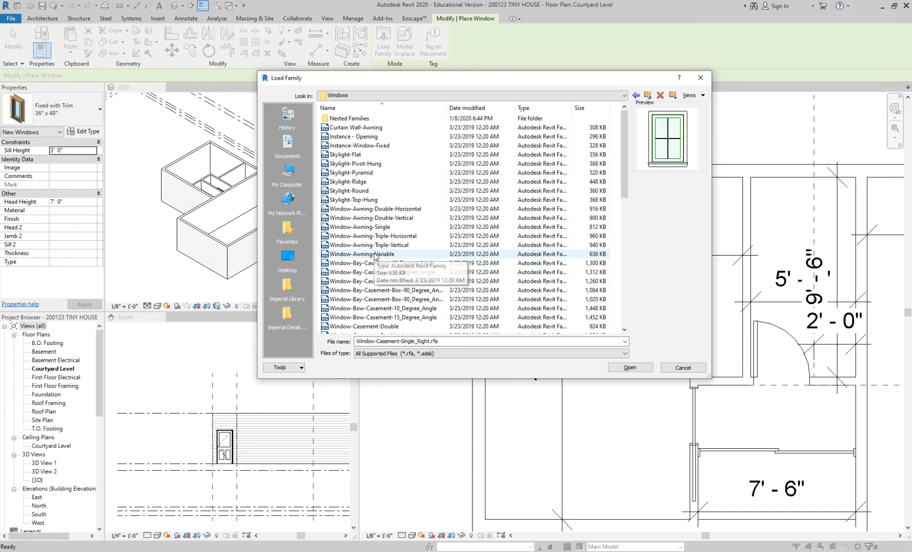
{"action": "left_click", "coordinate": [380, 137]}
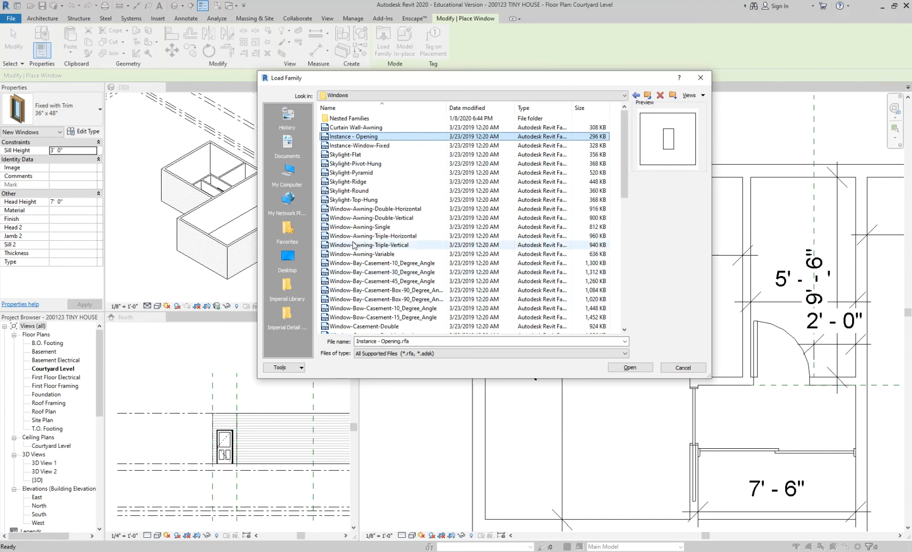
{"action": "left_click", "coordinate": [354, 218]}
{"action": "left_click", "coordinate": [354, 227]}
{"action": "scroll", "coordinate": [354, 220], "scroll_direction": "down", "scroll_amount": 5}
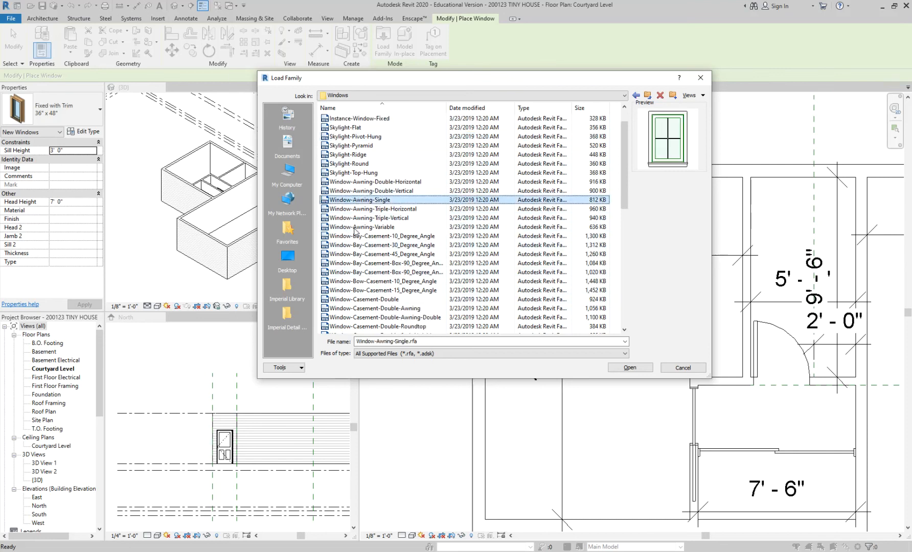
{"action": "left_click", "coordinate": [354, 217]}
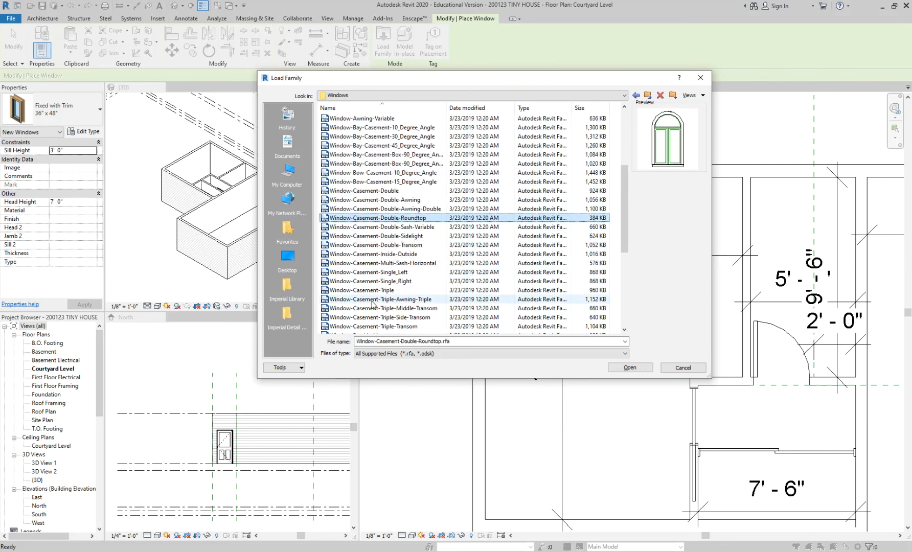
Step: Preview the sliding double and double-hung window families, and load the Window-Square Opening family
{"action": "scroll", "coordinate": [375, 302], "scroll_direction": "down", "scroll_amount": 6}
{"action": "scroll", "coordinate": [376, 304], "scroll_direction": "down", "scroll_amount": 1}
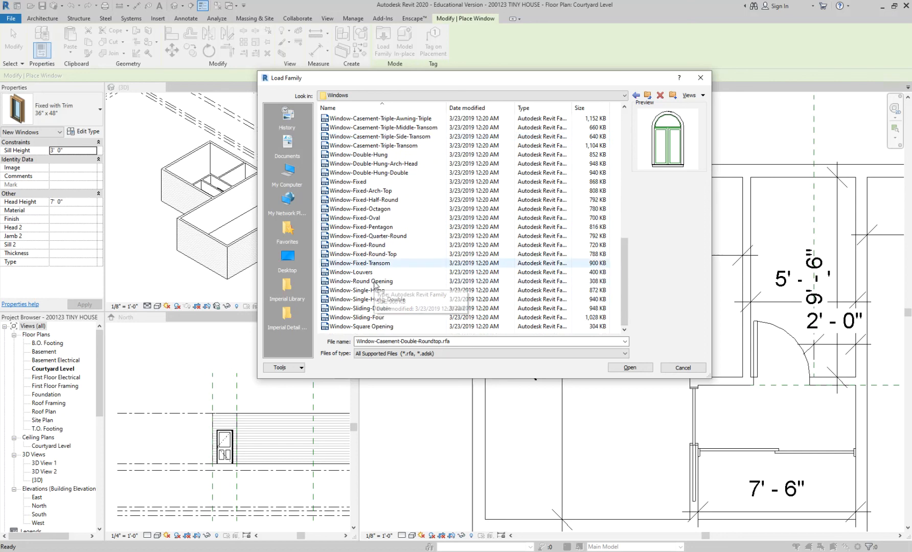
{"action": "left_click", "coordinate": [379, 310]}
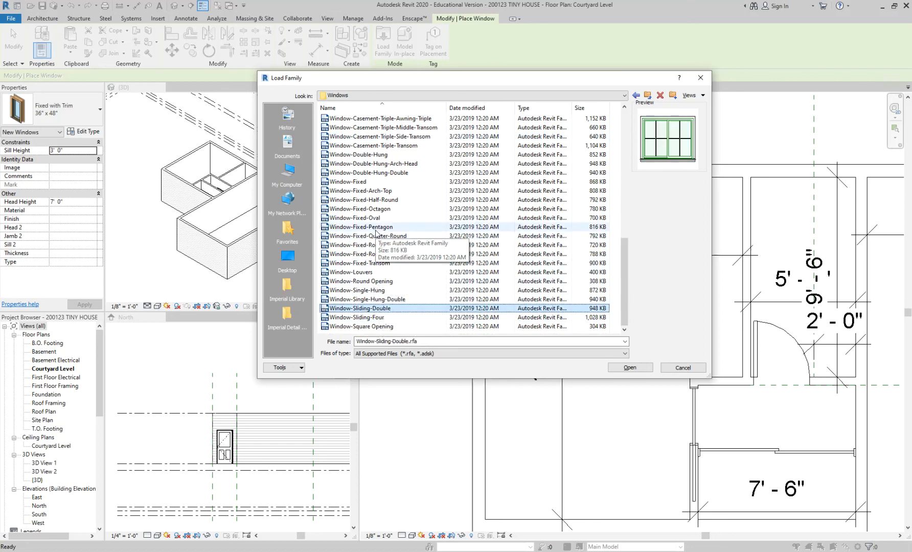
{"action": "left_click", "coordinate": [378, 155]}
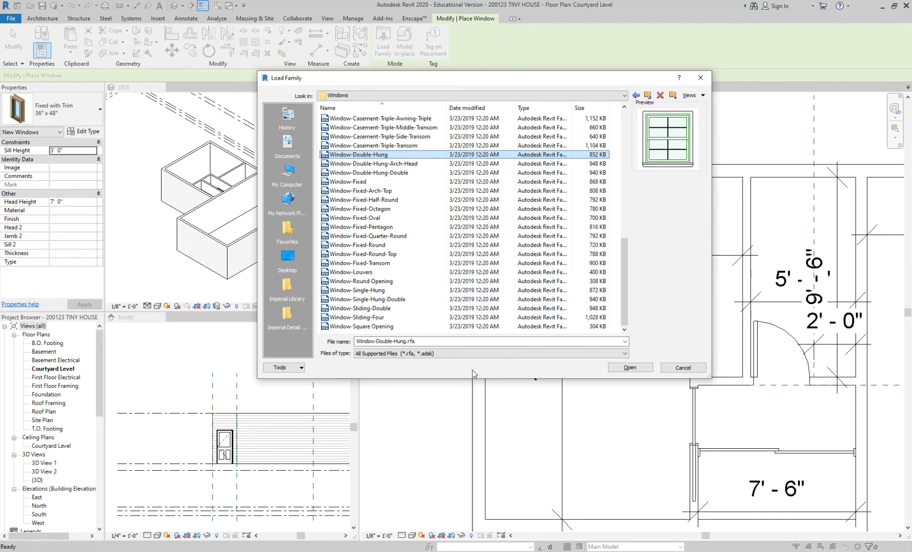
{"action": "left_click", "coordinate": [368, 327]}
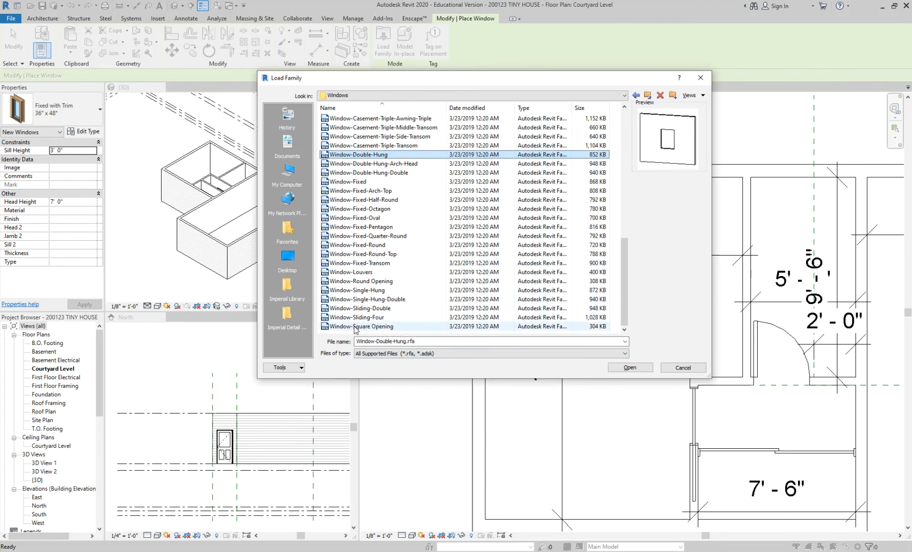
{"action": "left_click", "coordinate": [641, 368]}
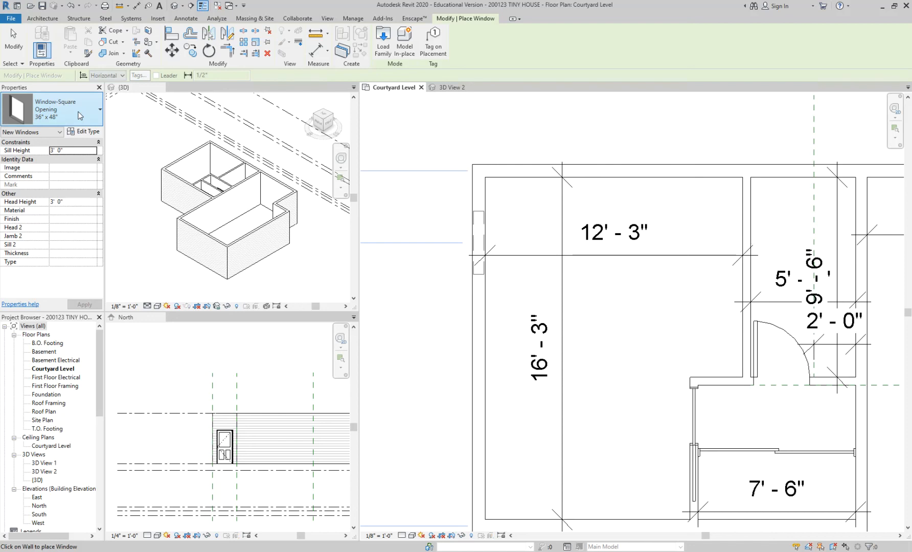
Step: Choose the Fixed with Trim 16" x 24" window type and duplicate it as 3'6 - 1'6
{"action": "left_click", "coordinate": [80, 115]}
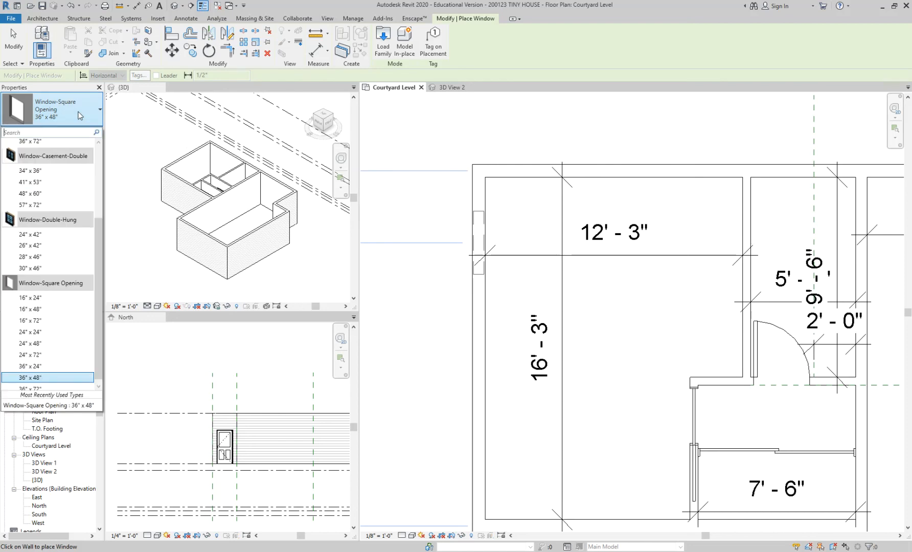
{"action": "scroll", "coordinate": [60, 221], "scroll_direction": "up", "scroll_amount": 4}
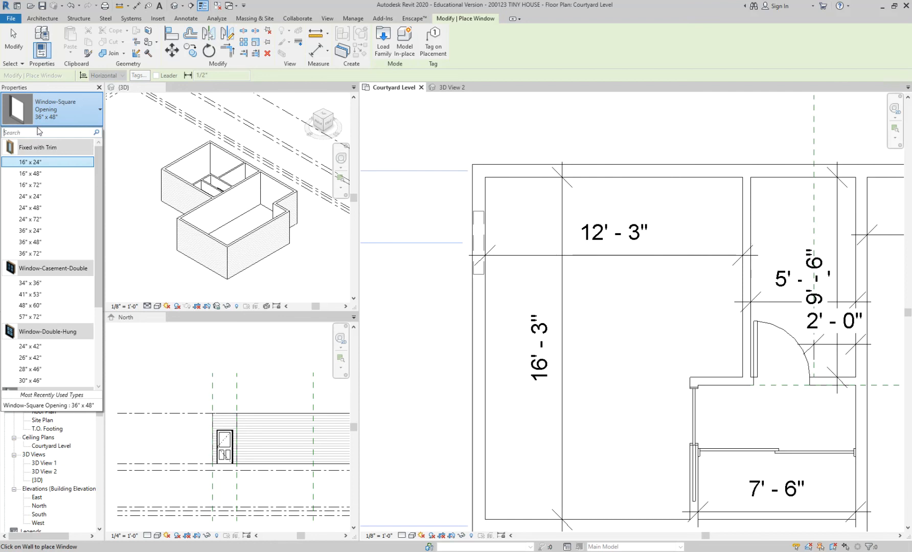
{"action": "left_click", "coordinate": [45, 163]}
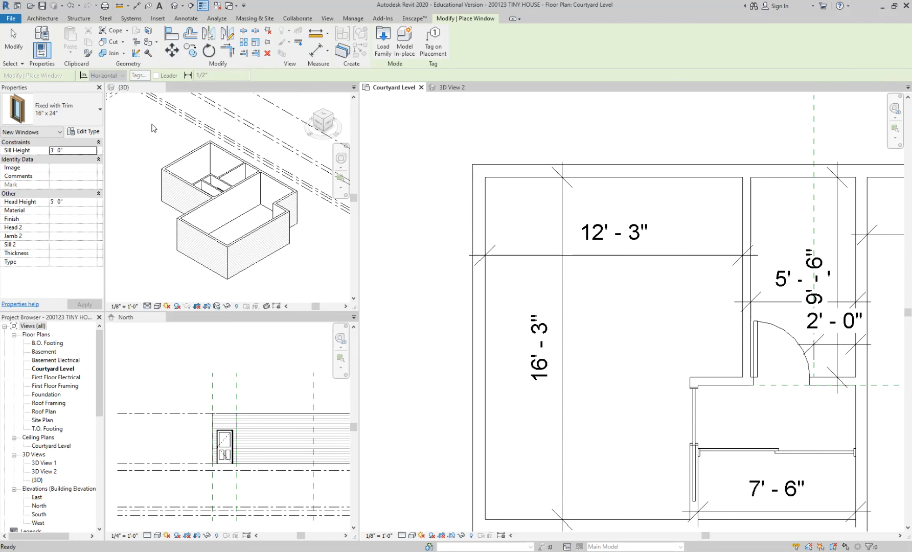
{"action": "left_click", "coordinate": [93, 134]}
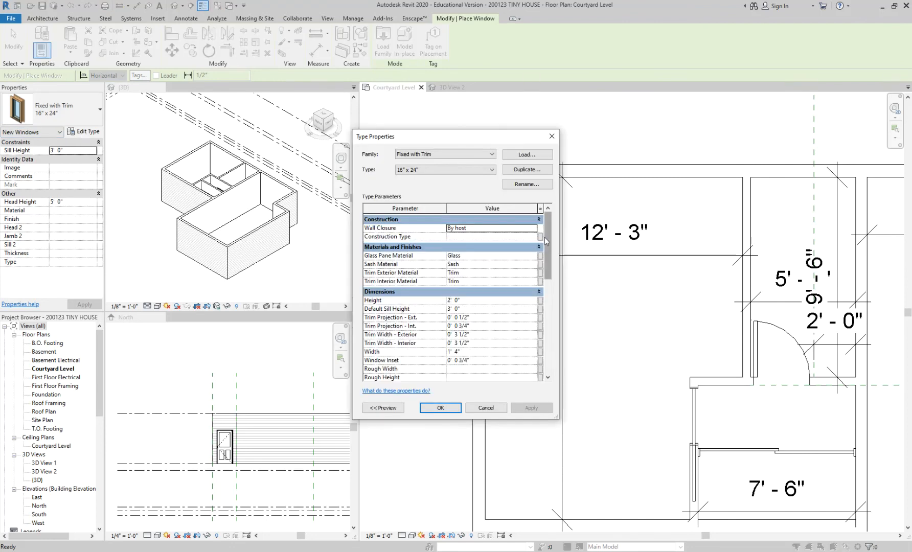
{"action": "left_click", "coordinate": [529, 170]}
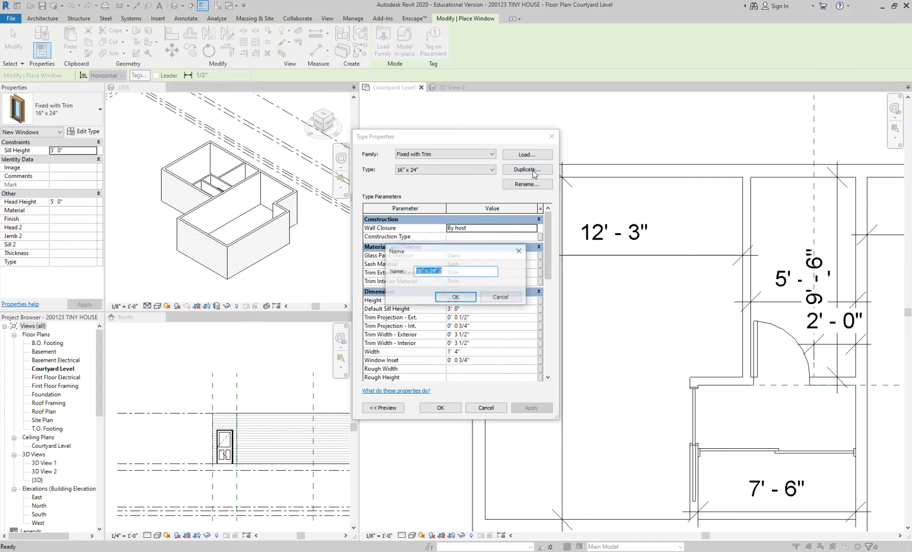
{"action": "type", "text": "3"}
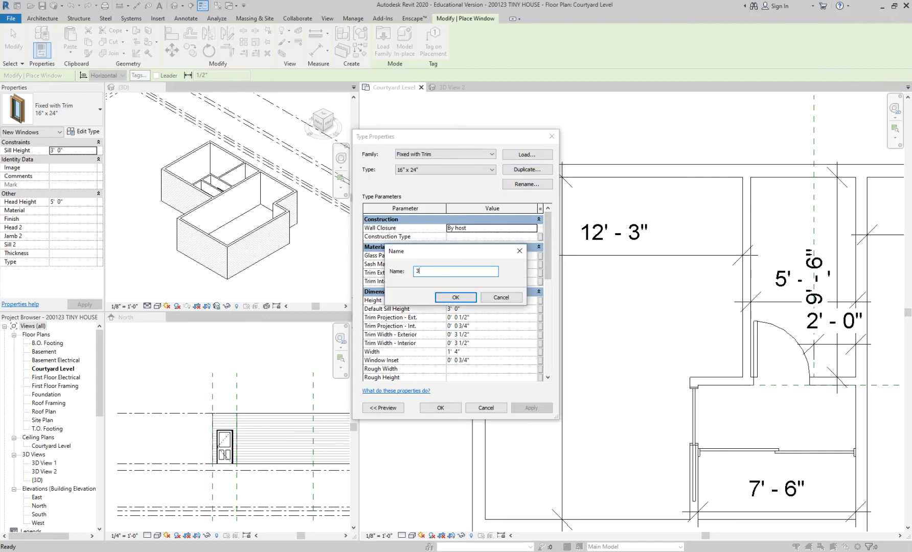
{"action": "type", "text": "'6 - 1'6"}
{"action": "left_click", "coordinate": [458, 300]}
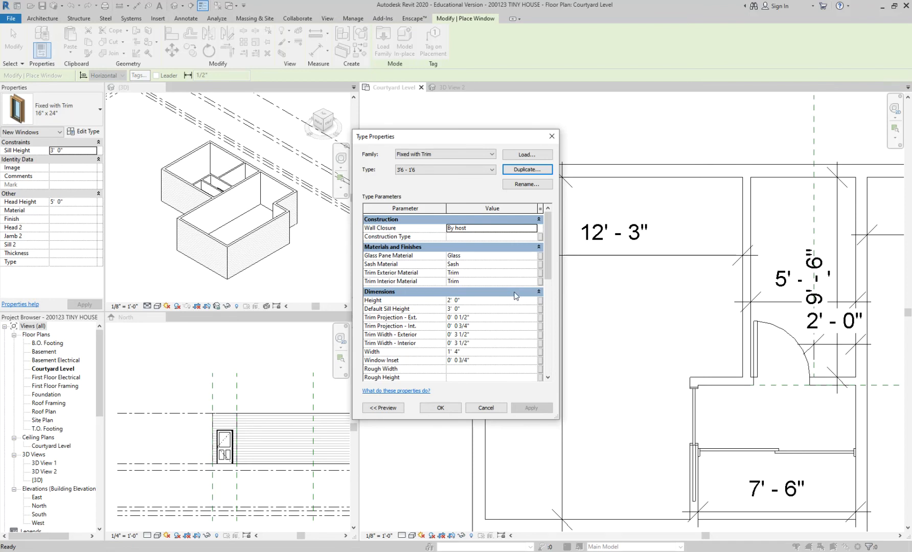
{"action": "scroll", "coordinate": [514, 311], "scroll_direction": "down", "scroll_amount": 2}
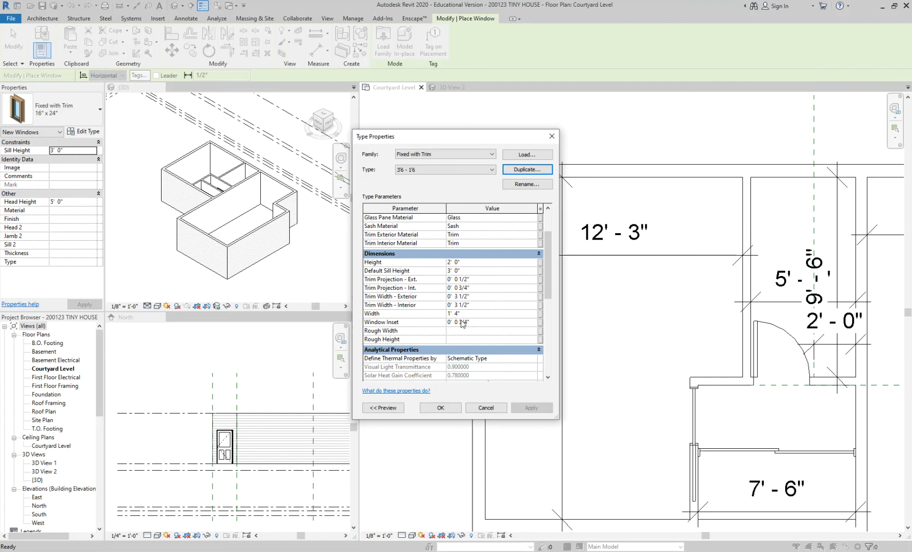
{"action": "left_click", "coordinate": [381, 264]}
{"action": "left_click", "coordinate": [473, 263]}
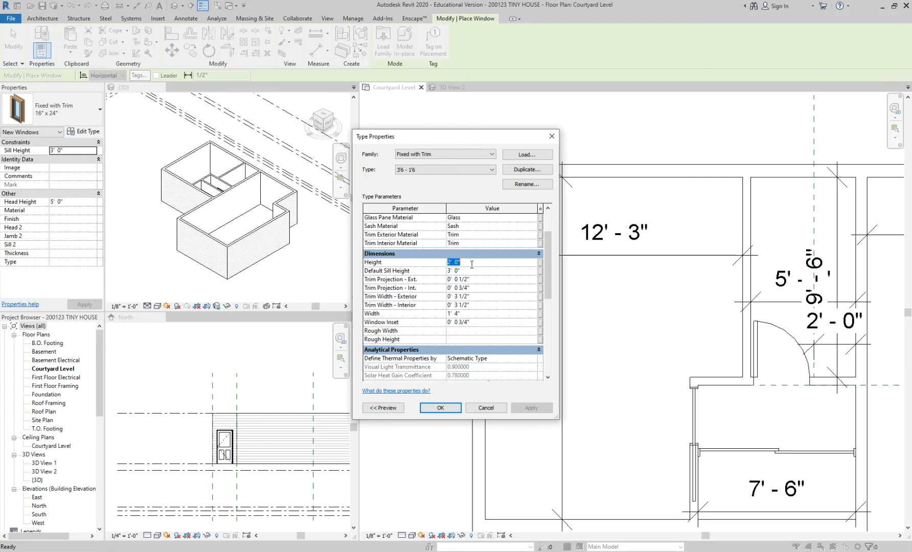
{"action": "type", "text": "7"}
{"action": "key", "text": "Return"}
{"action": "left_click", "coordinate": [457, 262]}
{"action": "key", "text": "Left"}
{"action": "key", "text": "shift+Right"}
{"action": "key", "text": "shift+Right"}
{"action": "key", "text": "shift+Right"}
{"action": "key", "text": "shift+Right"}
{"action": "key", "text": "shift+Right"}
{"action": "left_click", "coordinate": [480, 287]}
{"action": "left_click", "coordinate": [466, 263]}
{"action": "key", "text": "BackSpace"}
{"action": "left_click", "coordinate": [496, 289]}
{"action": "key", "text": "Return"}
Step: Set the new window type's height to 1' 6" and its width to 3' 6"
{"action": "left_click", "coordinate": [467, 263]}
{"action": "type", "text": "1' 6\""}
{"action": "left_click", "coordinate": [468, 314]}
{"action": "type", "text": "3 6"}
{"action": "key", "text": "Return"}
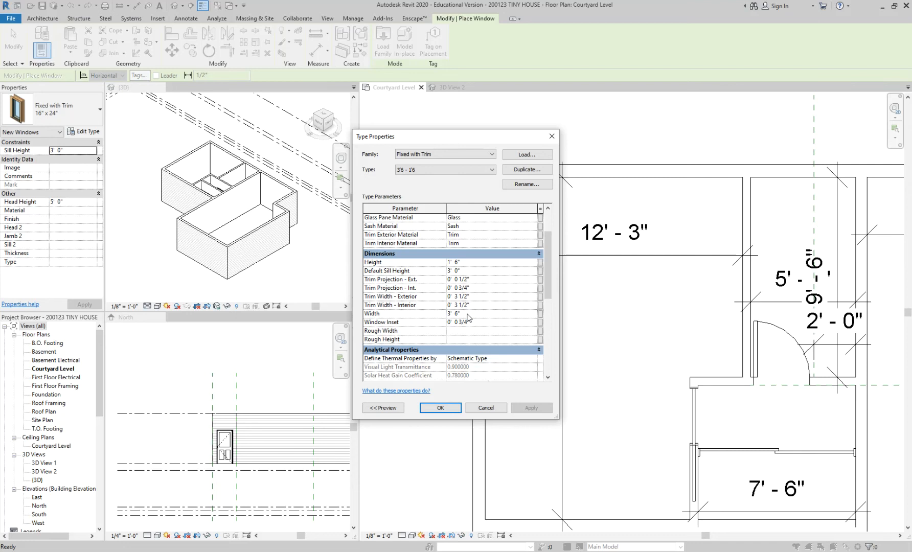
Step: Save the project and place two 3'6 - 1'6 windows in the bedroom's west wall, about 2' 9" from the north wall and 4' 1" apart
{"action": "left_click", "coordinate": [440, 408]}
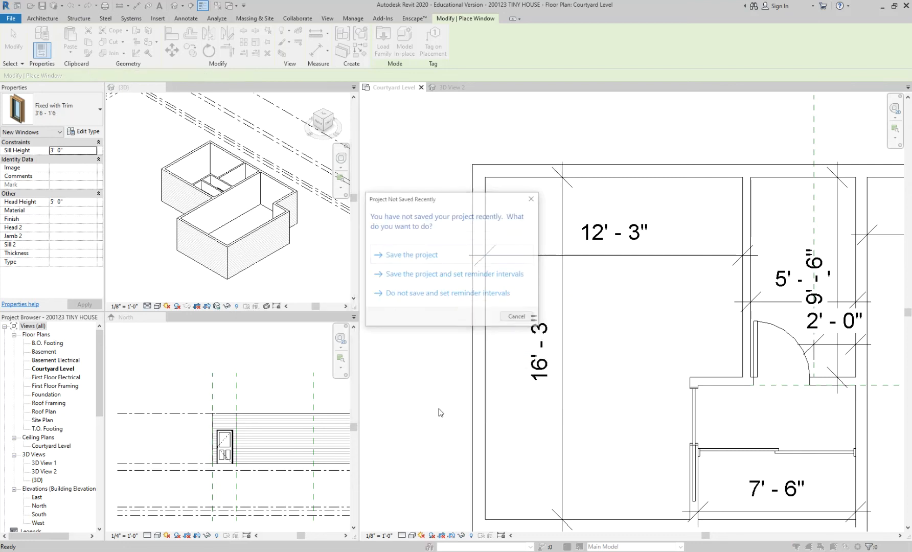
{"action": "left_click", "coordinate": [433, 260]}
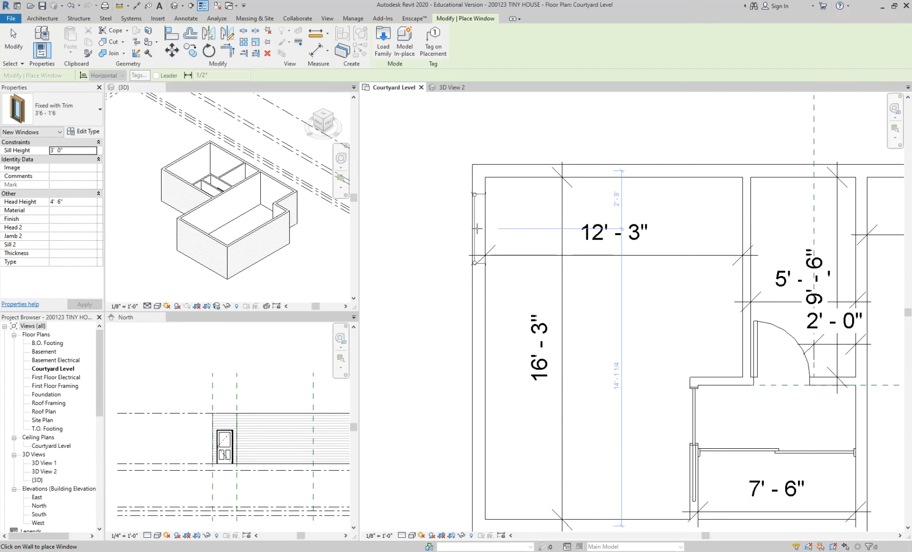
{"action": "left_click", "coordinate": [476, 228]}
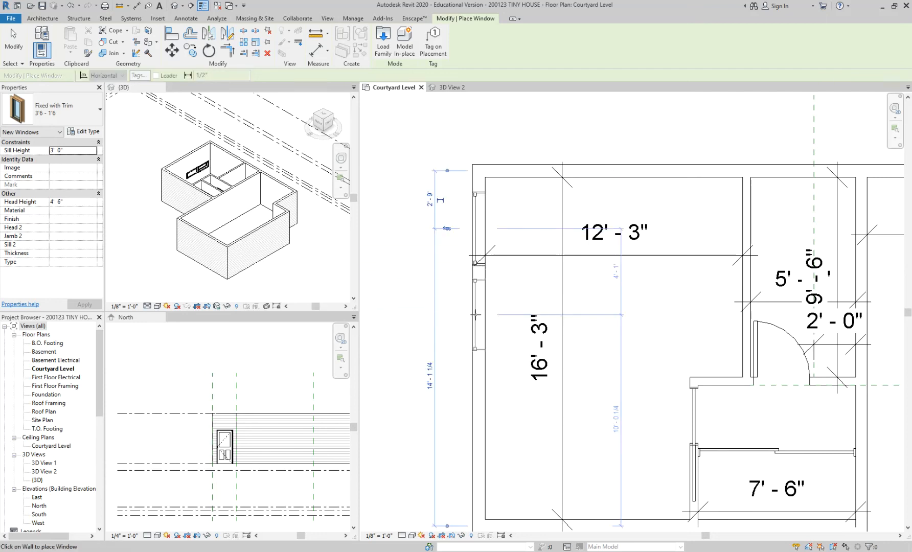
{"action": "key", "text": "Escape"}
{"action": "key", "text": "Escape"}
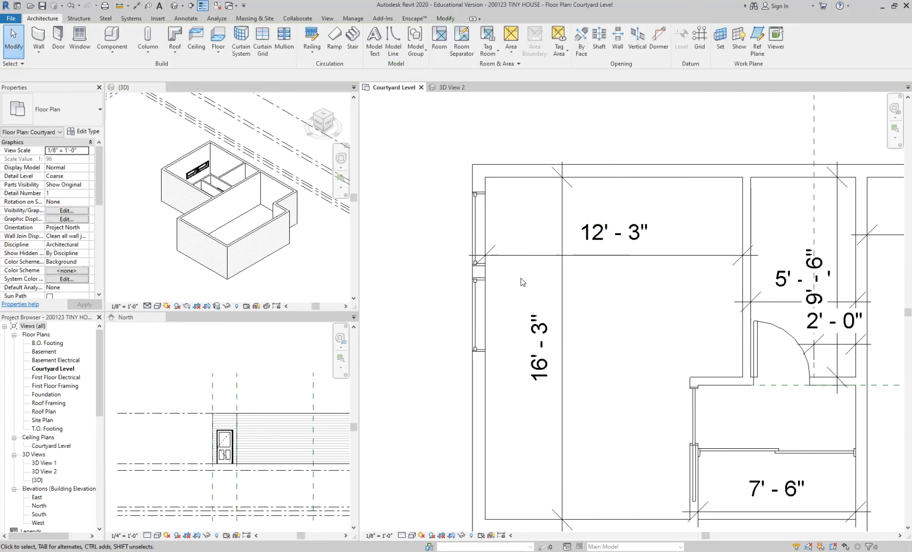
Step: Examine the two placed bedroom windows in the floor plan and from outside in the 3D view
{"action": "scroll", "coordinate": [521, 299], "scroll_direction": "up", "scroll_amount": 2}
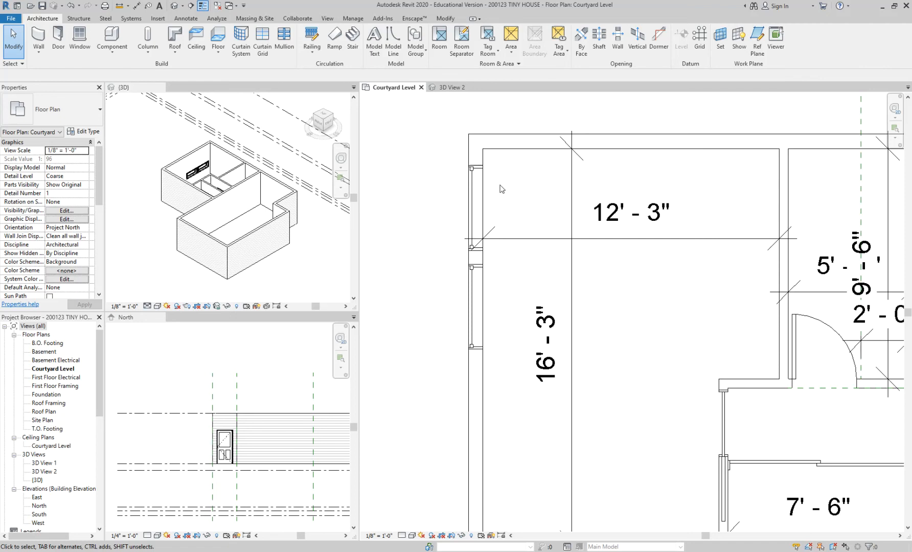
{"action": "scroll", "coordinate": [531, 290], "scroll_direction": "down", "scroll_amount": 2}
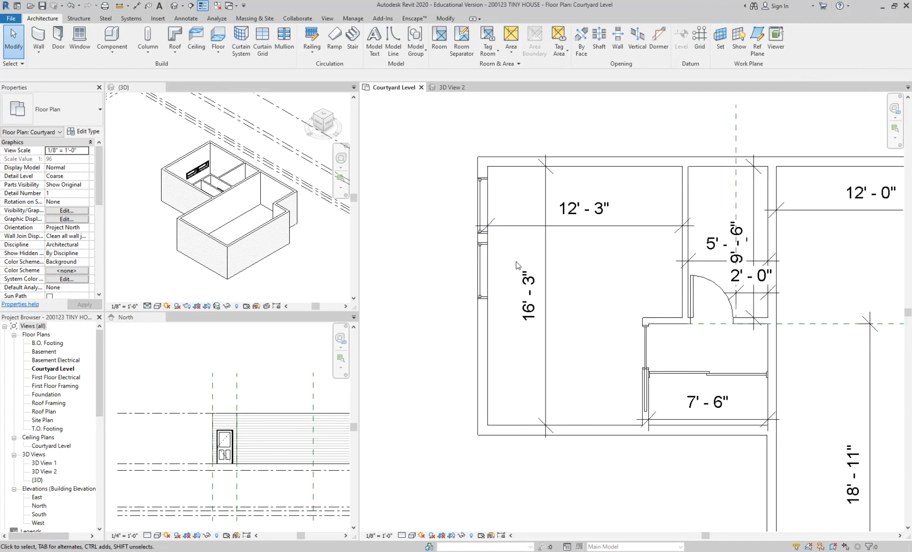
{"action": "scroll", "coordinate": [514, 259], "scroll_direction": "up", "scroll_amount": 1}
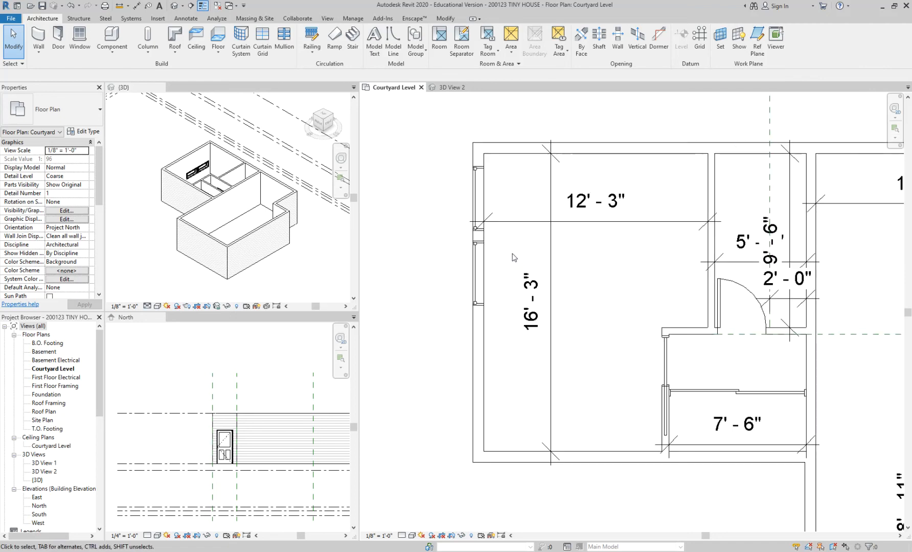
{"action": "scroll", "coordinate": [516, 200], "scroll_direction": "up", "scroll_amount": 1}
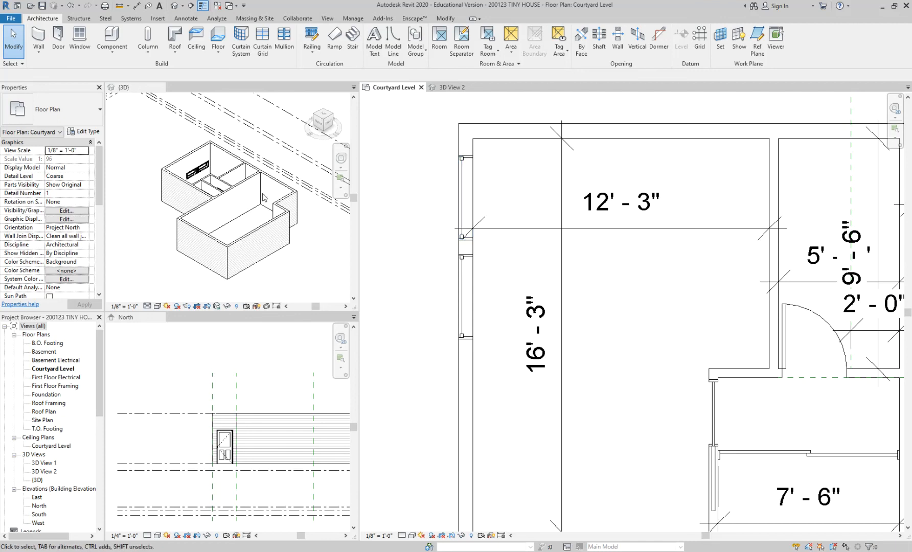
{"action": "scroll", "coordinate": [263, 197], "scroll_direction": "down", "scroll_amount": 2}
{"action": "left_click", "coordinate": [194, 200]}
{"action": "middle_click_drag", "start_coordinate": [193, 200], "coordinate": [297, 235], "text": "shift"}
{"action": "scroll", "coordinate": [219, 221], "scroll_direction": "up", "scroll_amount": 6}
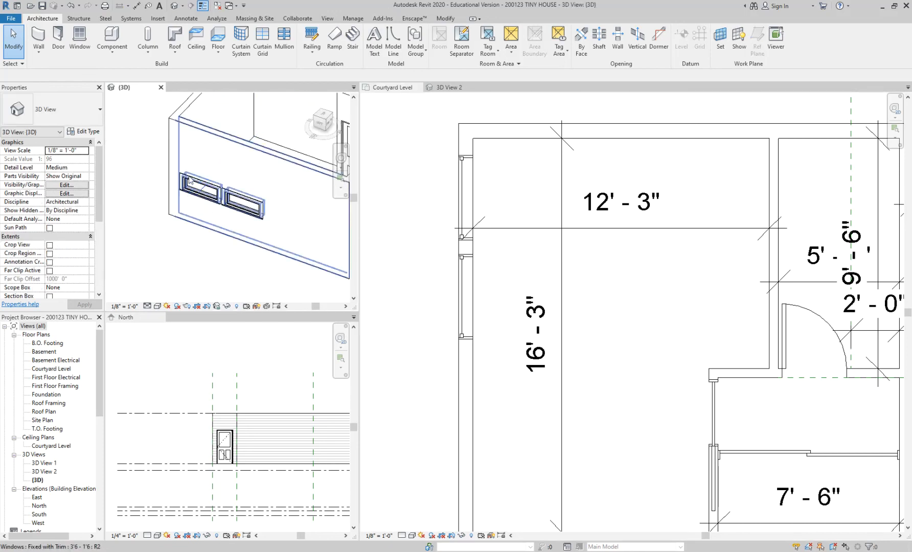
{"action": "scroll", "coordinate": [218, 221], "scroll_direction": "up", "scroll_amount": 5}
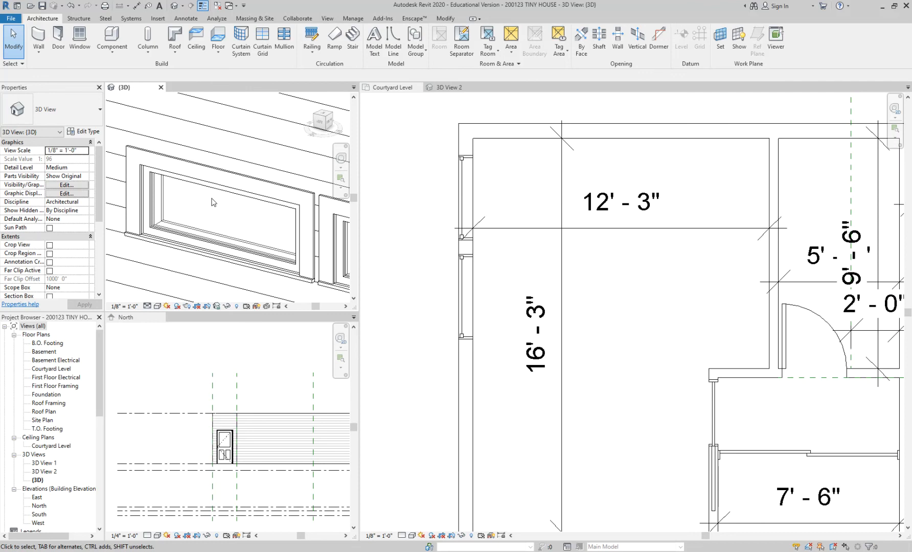
{"action": "scroll", "coordinate": [215, 203], "scroll_direction": "down", "scroll_amount": 2}
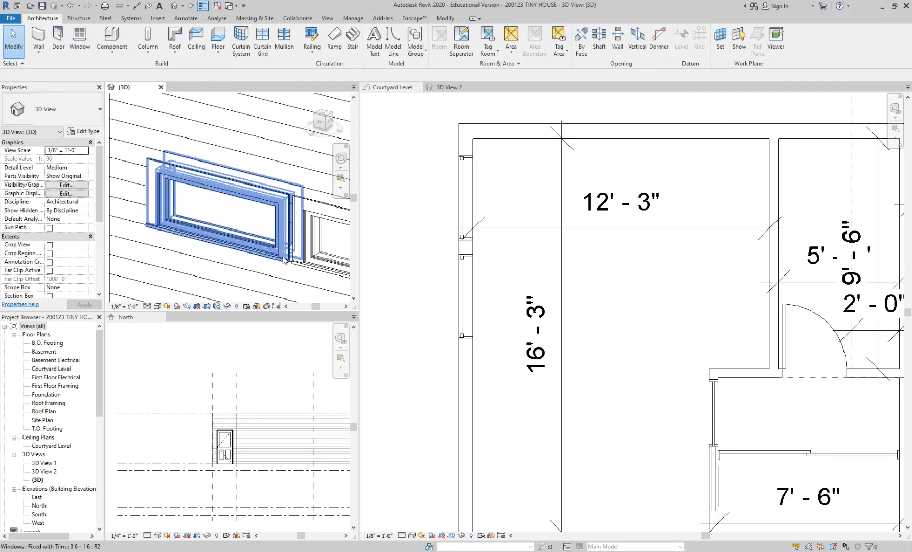
{"action": "scroll", "coordinate": [215, 202], "scroll_direction": "down", "scroll_amount": 1}
Step: Flip the facing of the northern bedroom window and compare its exterior trim with the neighbouring window in 3D
{"action": "left_click", "coordinate": [215, 192]}
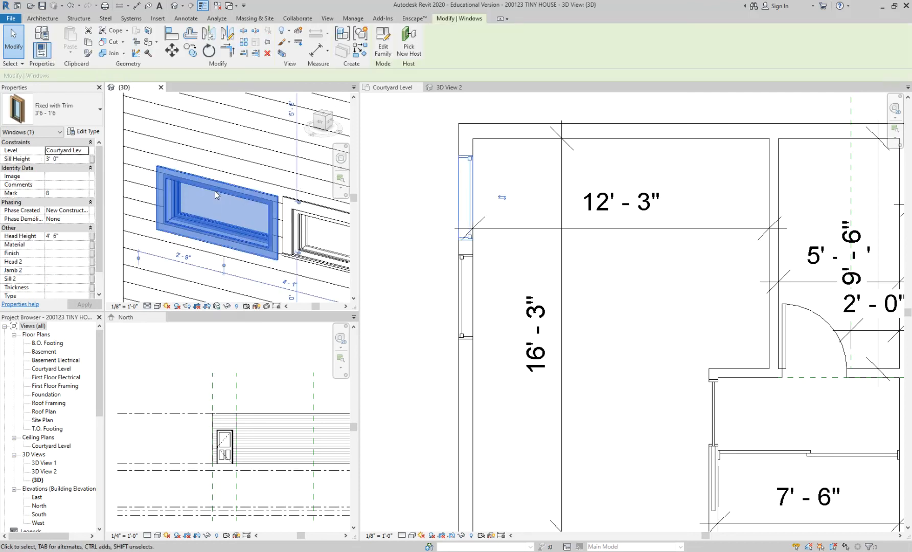
{"action": "scroll", "coordinate": [203, 203], "scroll_direction": "down", "scroll_amount": 3}
{"action": "left_click", "coordinate": [132, 217]}
{"action": "scroll", "coordinate": [130, 217], "scroll_direction": "up", "scroll_amount": 2}
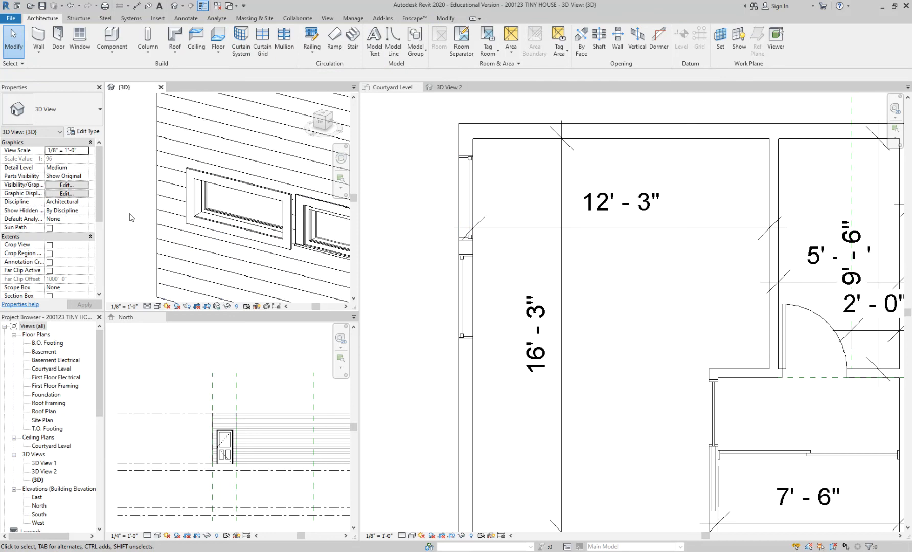
{"action": "scroll", "coordinate": [211, 203], "scroll_direction": "down", "scroll_amount": 2}
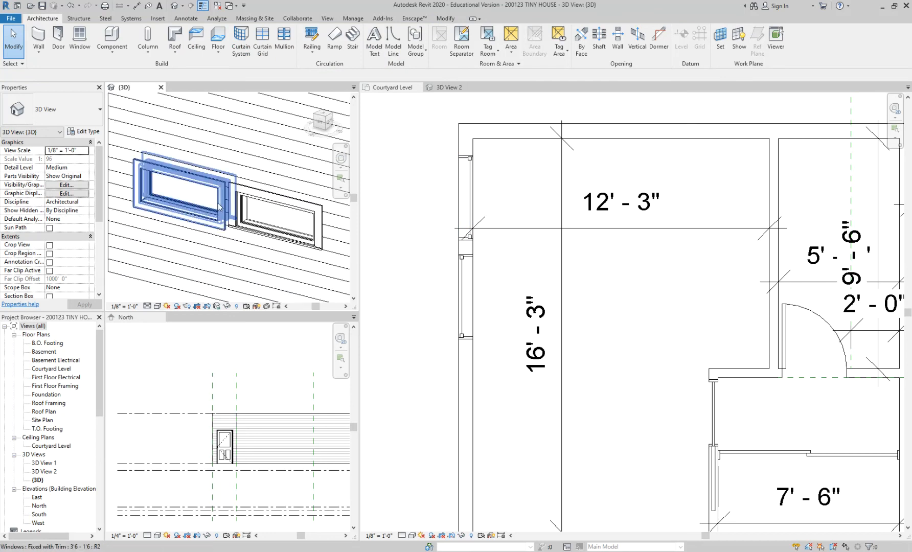
{"action": "scroll", "coordinate": [218, 207], "scroll_direction": "up", "scroll_amount": 1}
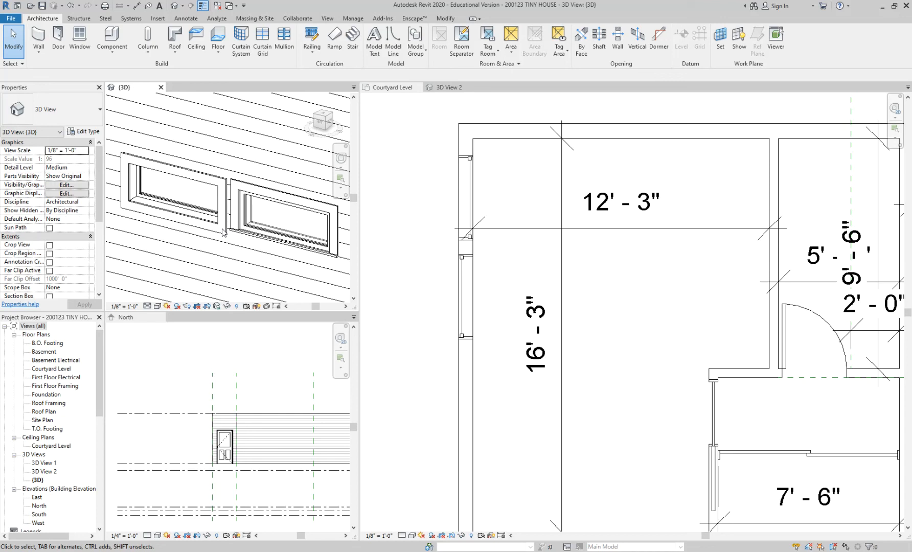
Step: Tag the southern window of the bedroom's west wall in the floor plan with a horizontal window tag without a leader
{"action": "left_click", "coordinate": [502, 199]}
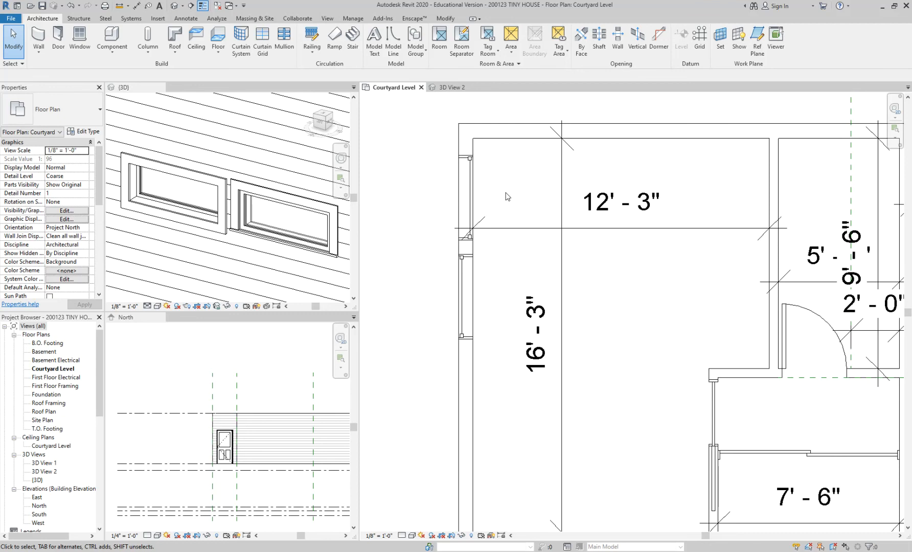
{"action": "left_click", "coordinate": [187, 18]}
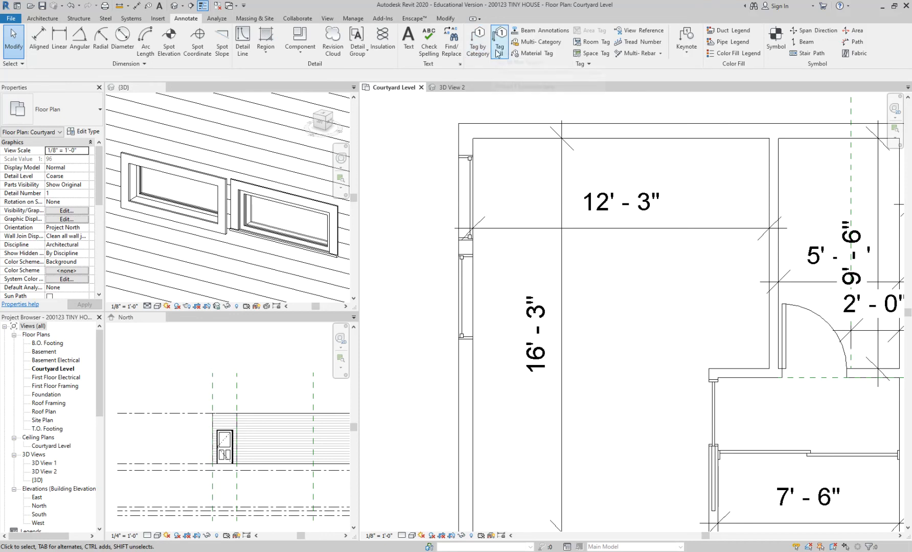
{"action": "key", "text": "t"}
{"action": "key", "text": "g"}
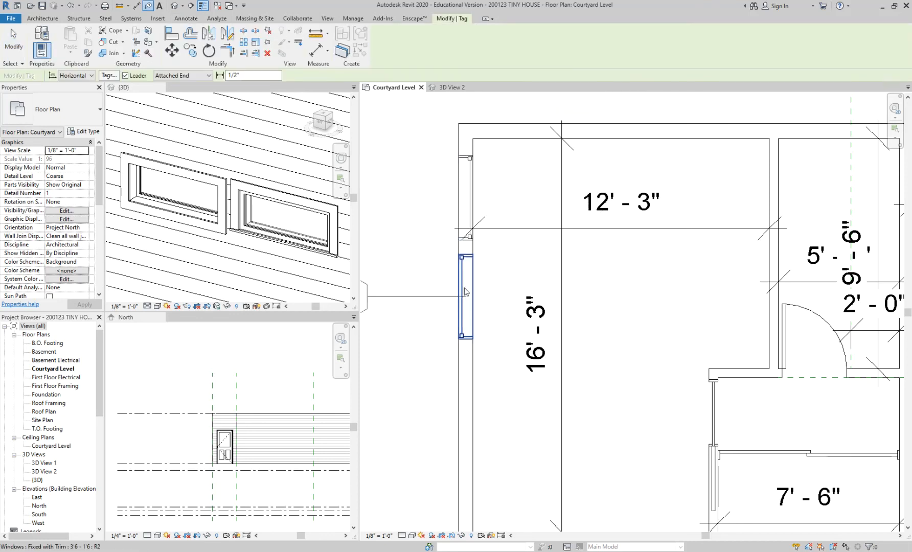
{"action": "scroll", "coordinate": [465, 289], "scroll_direction": "down", "scroll_amount": 2}
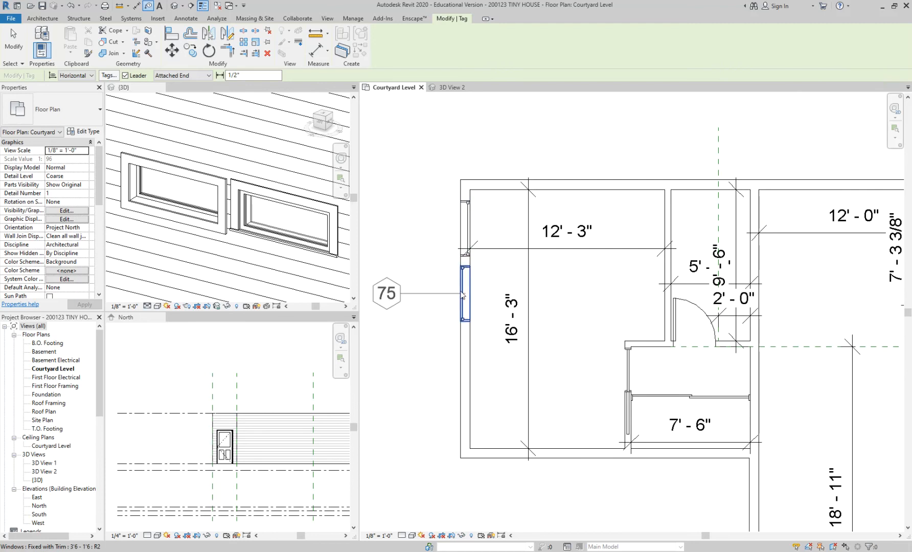
{"action": "middle_click_drag", "start_coordinate": [462, 296], "coordinate": [541, 308]}
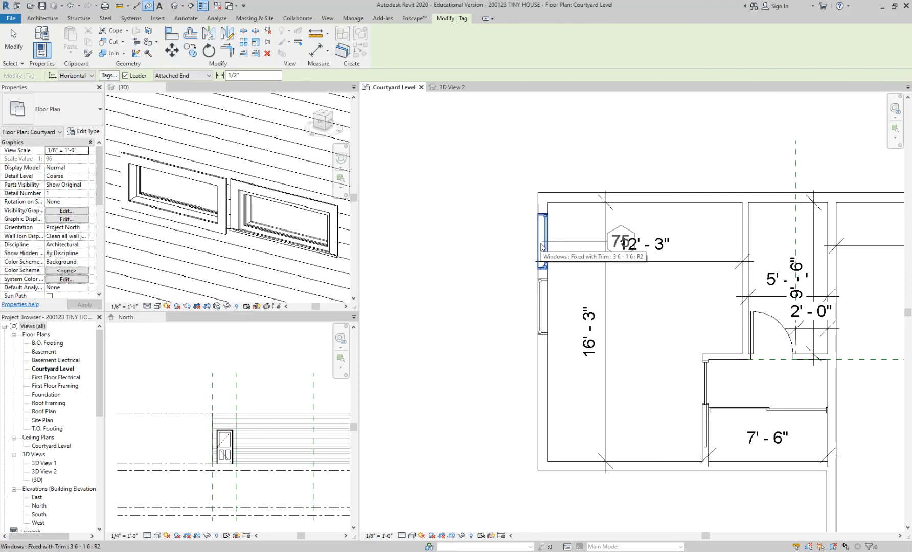
{"action": "scroll", "coordinate": [542, 247], "scroll_direction": "up", "scroll_amount": 1}
{"action": "left_click", "coordinate": [540, 306]}
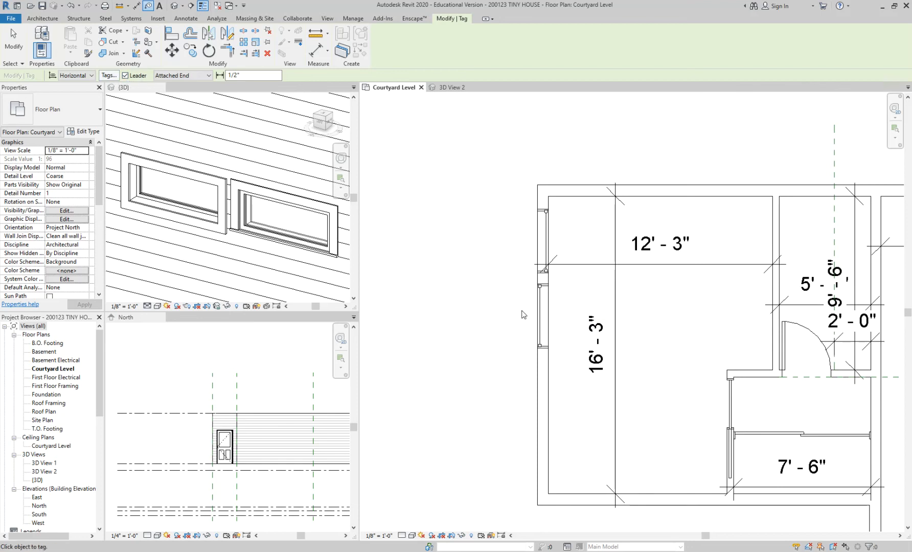
{"action": "left_click", "coordinate": [125, 75]}
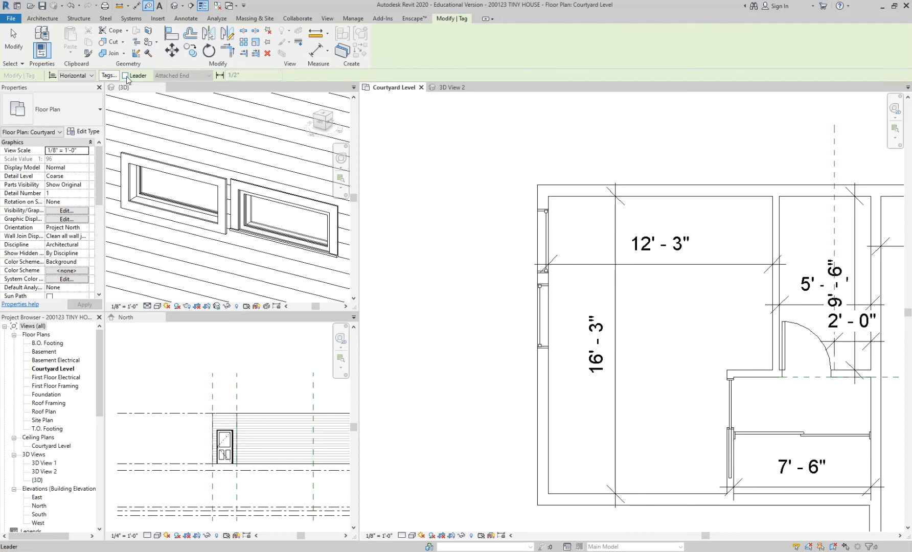
{"action": "left_click", "coordinate": [541, 317]}
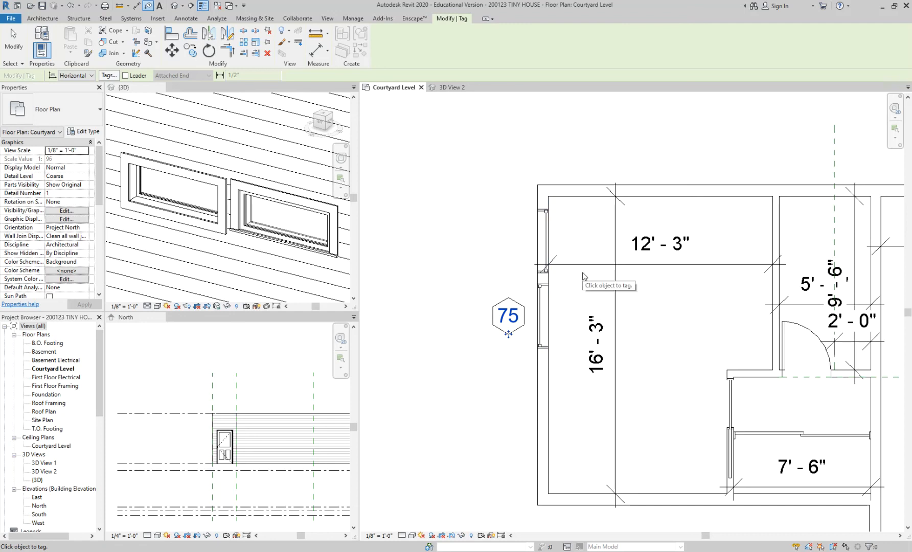
{"action": "scroll", "coordinate": [564, 308], "scroll_direction": "up", "scroll_amount": 1}
{"action": "key", "text": "Escape"}
{"action": "key", "text": "Escape"}
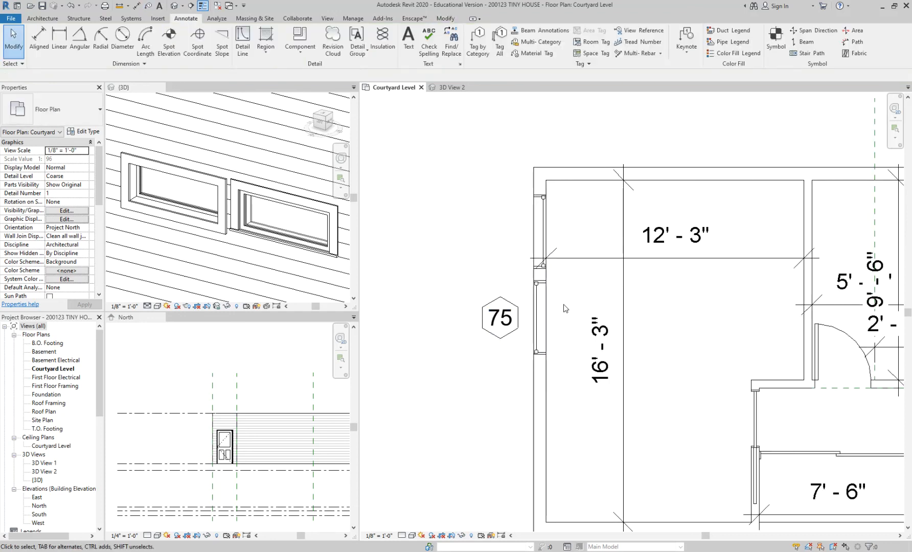
Step: Flip the northern bedroom window back so it faces the same way as the southern one
{"action": "scroll", "coordinate": [564, 308], "scroll_direction": "up", "scroll_amount": 2}
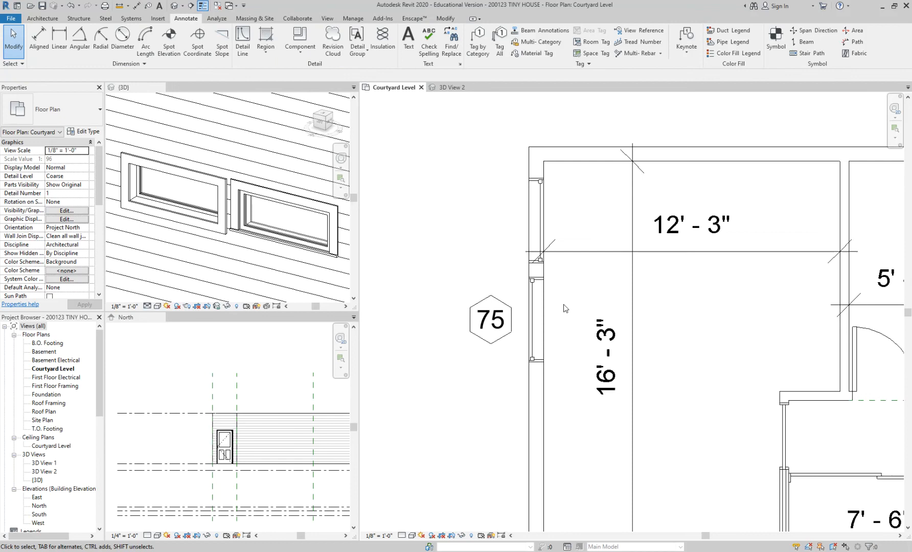
{"action": "left_click", "coordinate": [540, 204]}
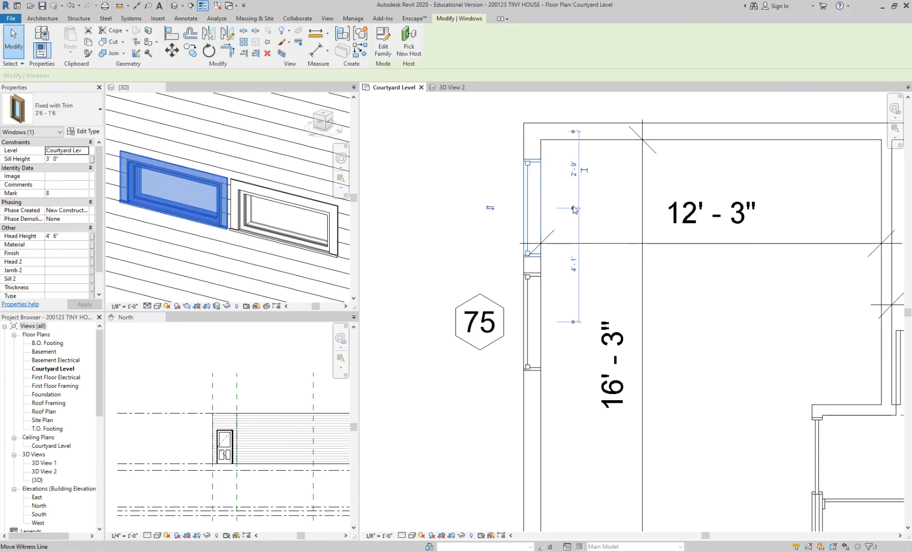
{"action": "left_click", "coordinate": [602, 214]}
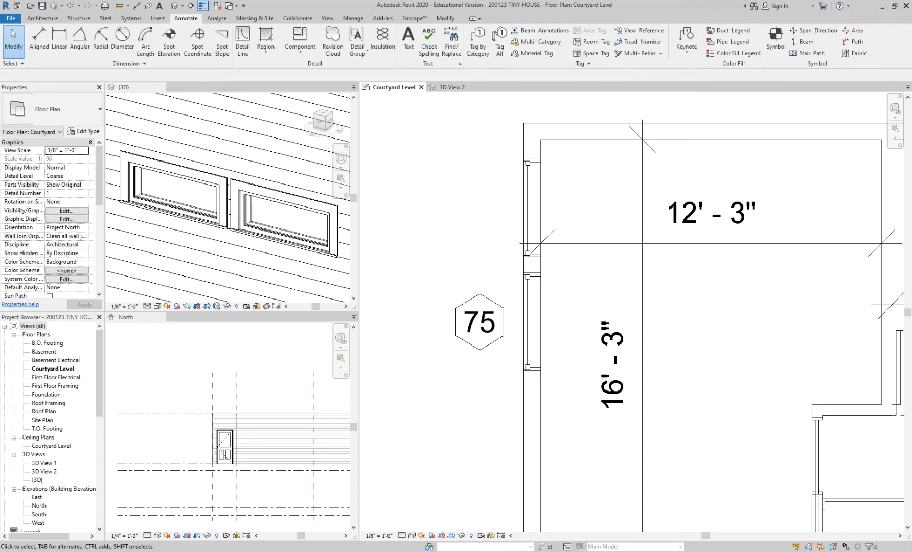
Step: Switch to the browser, check the bedroom window positions in the 61custom casita floor plan, close the enlarged plan and return to Revit
{"action": "mouse_move", "coordinate": [315, 551]}
{"action": "left_click", "coordinate": [304, 519]}
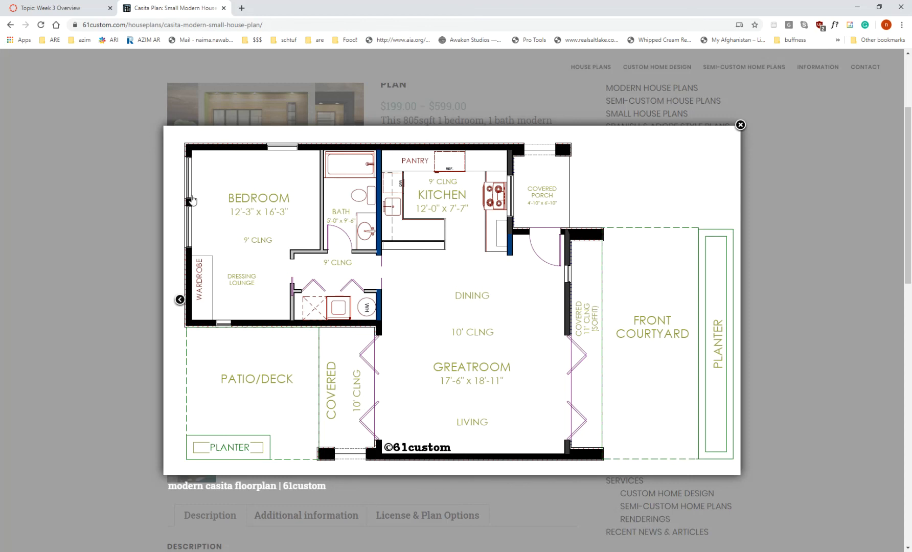
{"action": "left_click", "coordinate": [71, 236]}
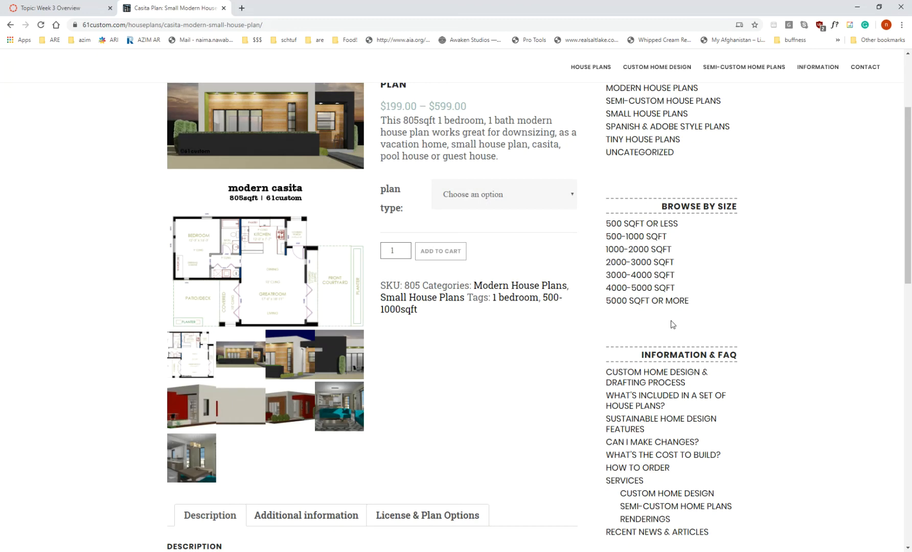
{"action": "left_click", "coordinate": [338, 551]}
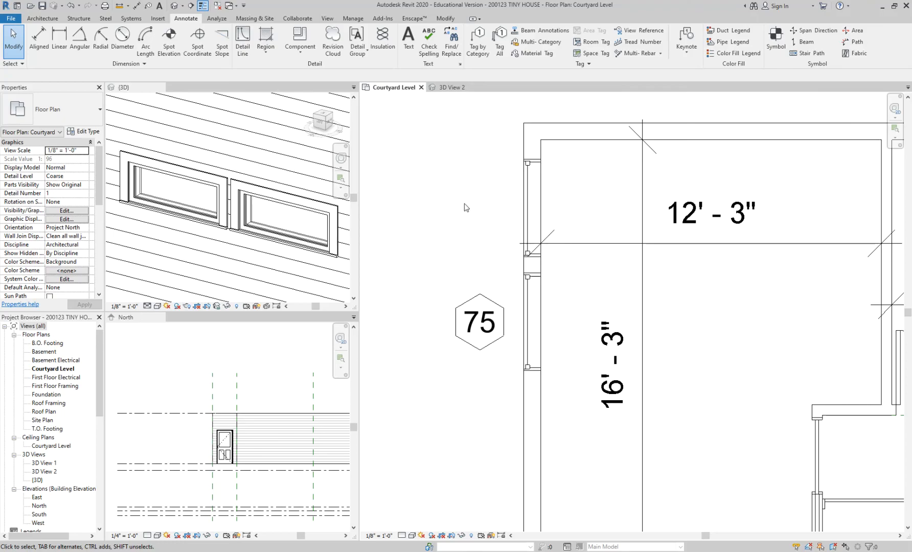
Step: Add an aligned dimension between the north wall's inner face and the nearest edge of the northern bedroom window
{"action": "middle_click_drag", "start_coordinate": [553, 166], "coordinate": [558, 218]}
{"action": "scroll", "coordinate": [565, 217], "scroll_direction": "up", "scroll_amount": 1}
{"action": "key", "text": "d"}
{"action": "key", "text": "i"}
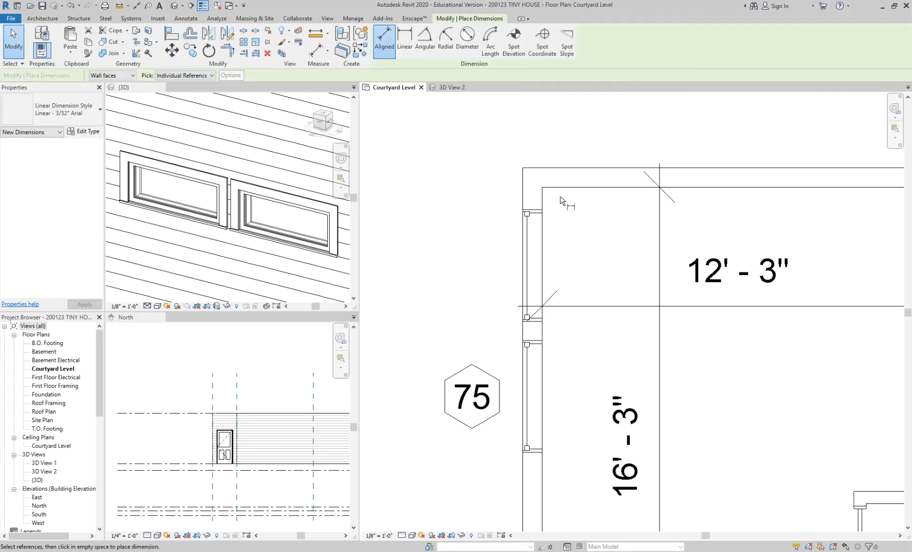
{"action": "scroll", "coordinate": [541, 211], "scroll_direction": "up", "scroll_amount": 1}
{"action": "left_click", "coordinate": [541, 211]}
{"action": "left_click", "coordinate": [544, 180]}
{"action": "left_click", "coordinate": [634, 288]}
{"action": "key", "text": "Escape"}
{"action": "key", "text": "Escape"}
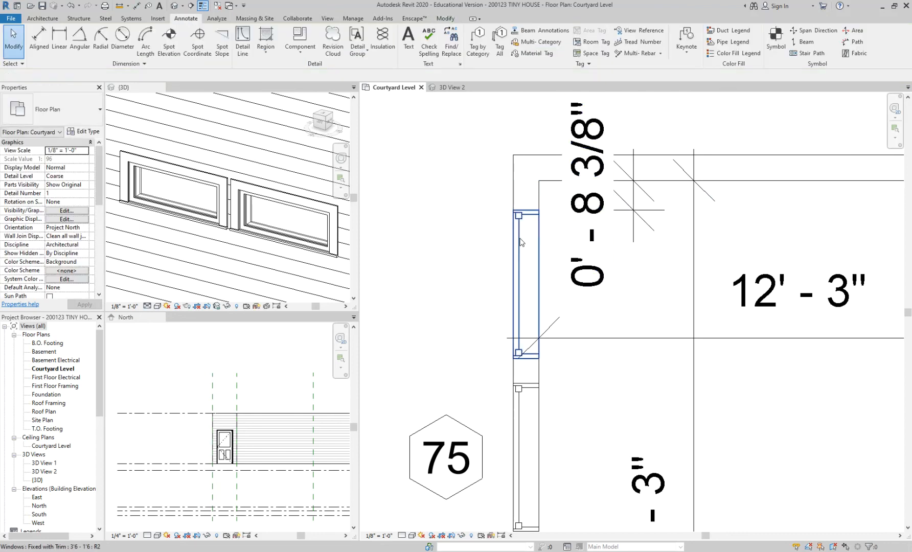
Step: Move the northern bedroom window by setting its dimensioned offset from the north wall to 0' 6"
{"action": "scroll", "coordinate": [522, 242], "scroll_direction": "down", "scroll_amount": 1}
{"action": "left_click", "coordinate": [521, 242]}
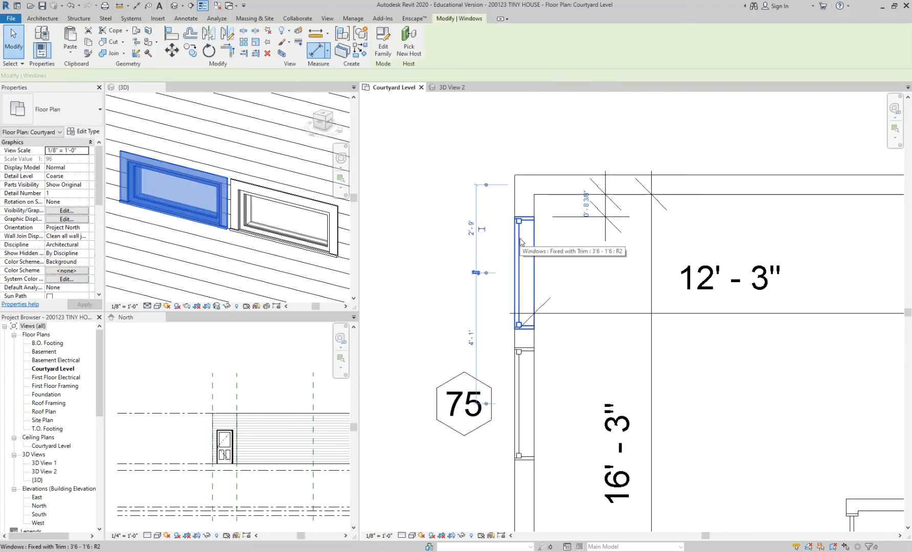
{"action": "left_click", "coordinate": [587, 206]}
{"action": "type", "text": "0 6"}
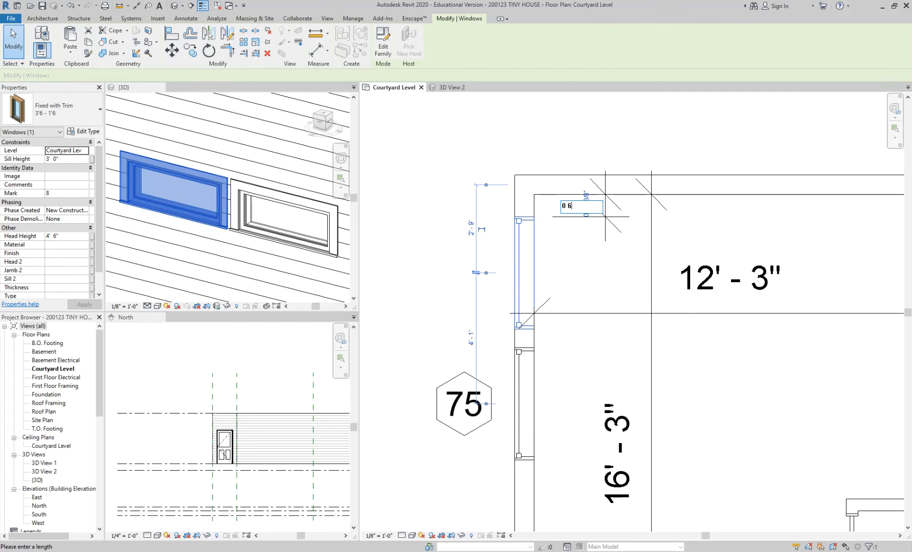
{"action": "key", "text": "Return"}
{"action": "key", "text": "Escape"}
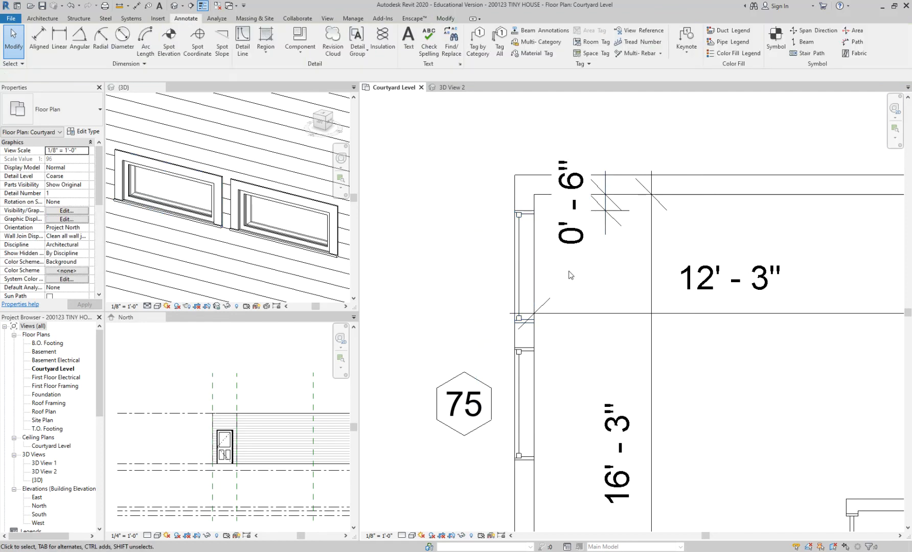
Step: Add an aligned dimension between the facing edges of the two west-wall bedroom windows
{"action": "scroll", "coordinate": [558, 367], "scroll_direction": "up", "scroll_amount": 2}
{"action": "key", "text": "d"}
{"action": "key", "text": "i"}
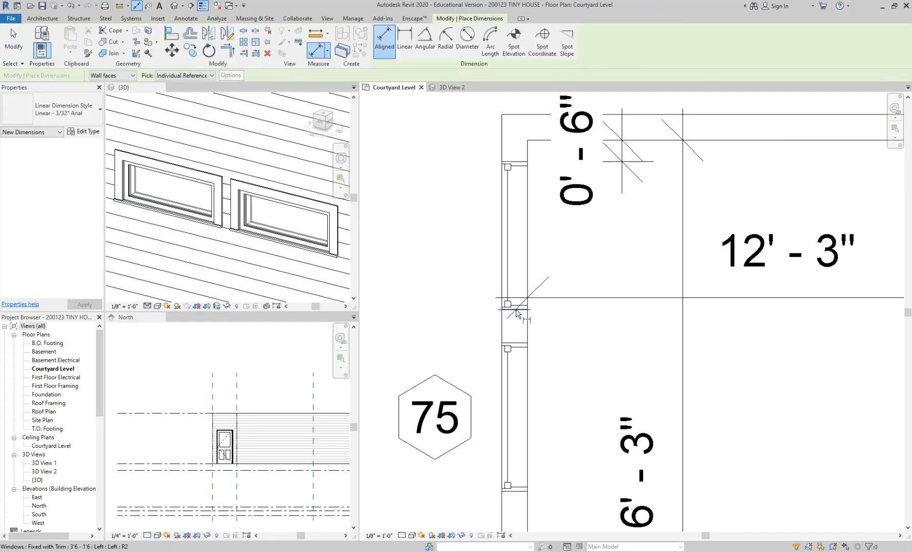
{"action": "left_click", "coordinate": [524, 341]}
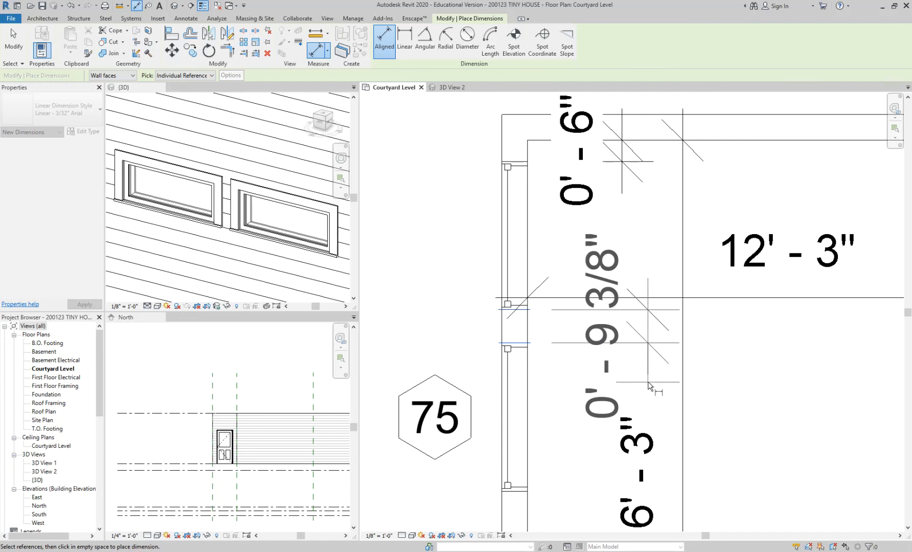
{"action": "left_click", "coordinate": [647, 327]}
{"action": "key", "text": "Escape"}
{"action": "key", "text": "Escape"}
Step: Move the southern bedroom window by setting its dimensioned gap from the northern window to 0' 6"
{"action": "left_click", "coordinate": [515, 358]}
{"action": "left_click", "coordinate": [618, 326]}
{"action": "type", "text": "0' - 6"}
{"action": "key", "text": "Return"}
{"action": "left_click", "coordinate": [551, 225]}
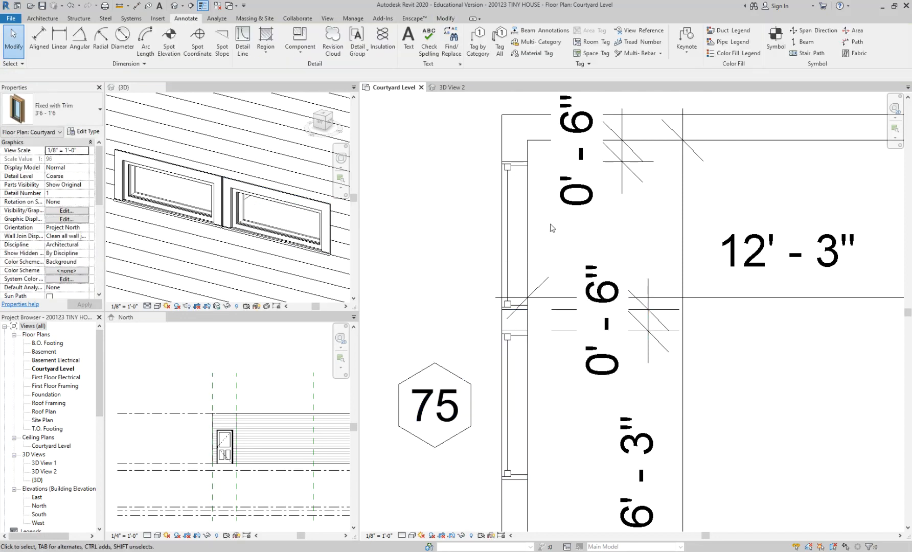
Step: Place a perspective camera beside the bedroom's sliding door, aimed past the room's northwest corner
{"action": "scroll", "coordinate": [563, 213], "scroll_direction": "down", "scroll_amount": 2}
{"action": "middle_click_drag", "start_coordinate": [695, 313], "coordinate": [646, 350]}
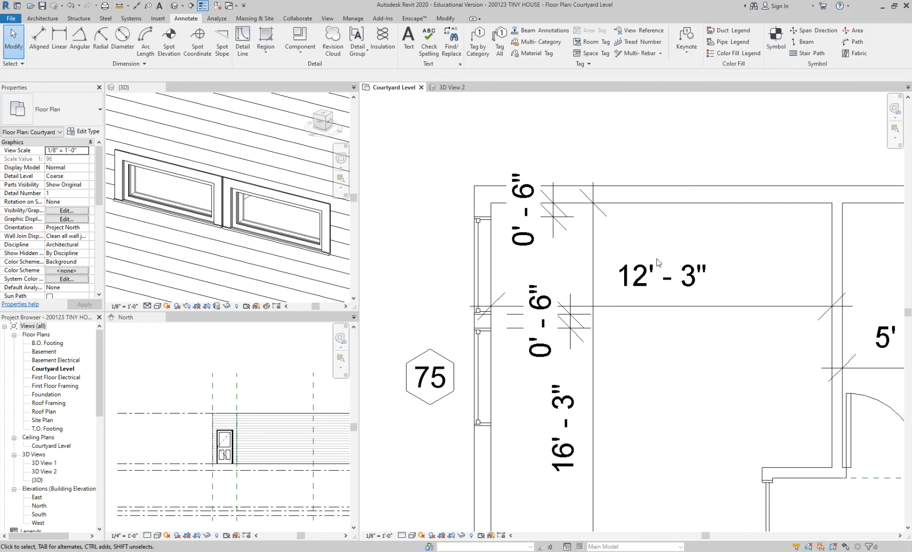
{"action": "scroll", "coordinate": [241, 203], "scroll_direction": "down", "scroll_amount": 3}
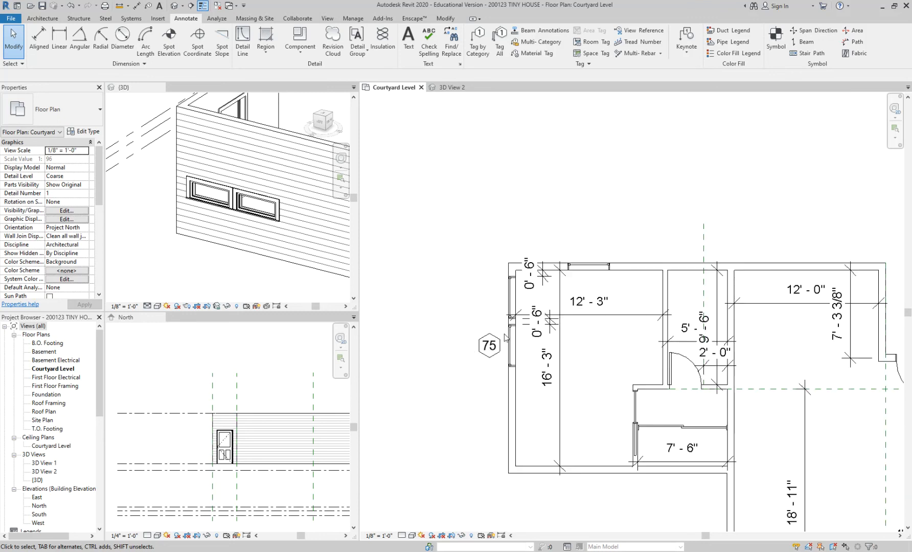
{"action": "scroll", "coordinate": [523, 216], "scroll_direction": "down", "scroll_amount": 1}
{"action": "scroll", "coordinate": [578, 348], "scroll_direction": "up", "scroll_amount": 2}
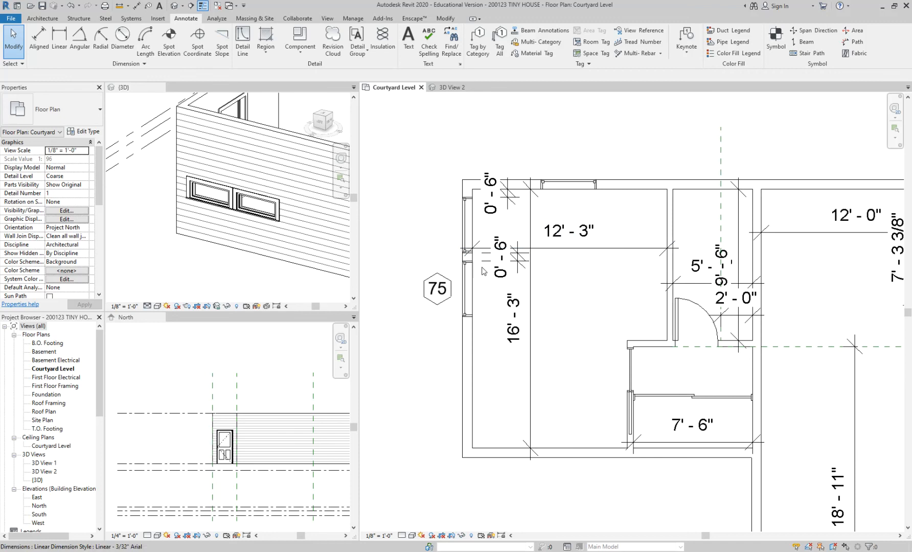
{"action": "middle_click_drag", "start_coordinate": [563, 298], "coordinate": [517, 302]}
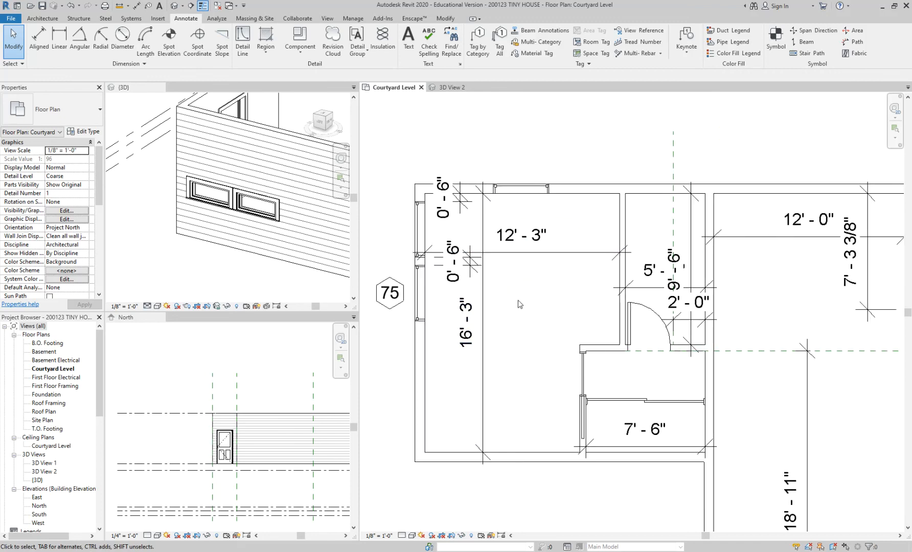
{"action": "left_click", "coordinate": [182, 6]}
{"action": "left_click", "coordinate": [195, 29]}
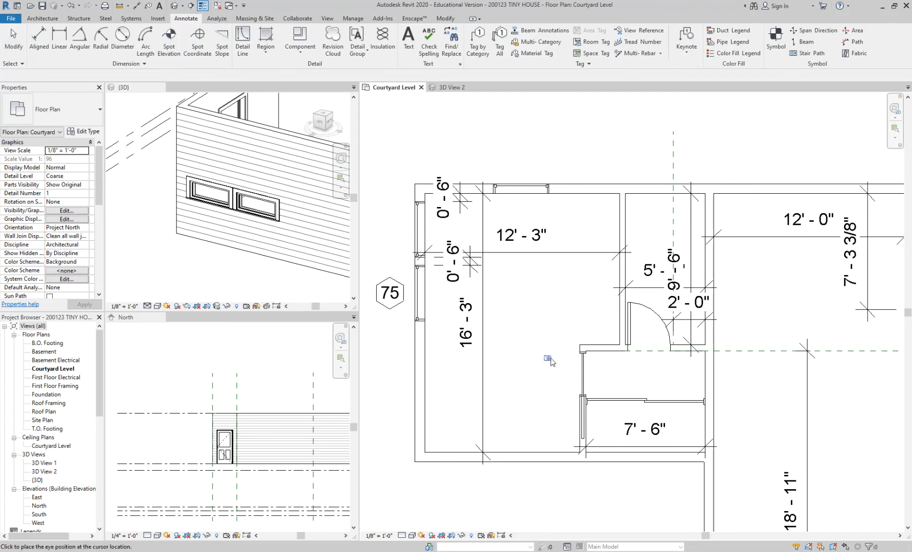
{"action": "left_click", "coordinate": [566, 412]}
{"action": "left_click", "coordinate": [387, 147]}
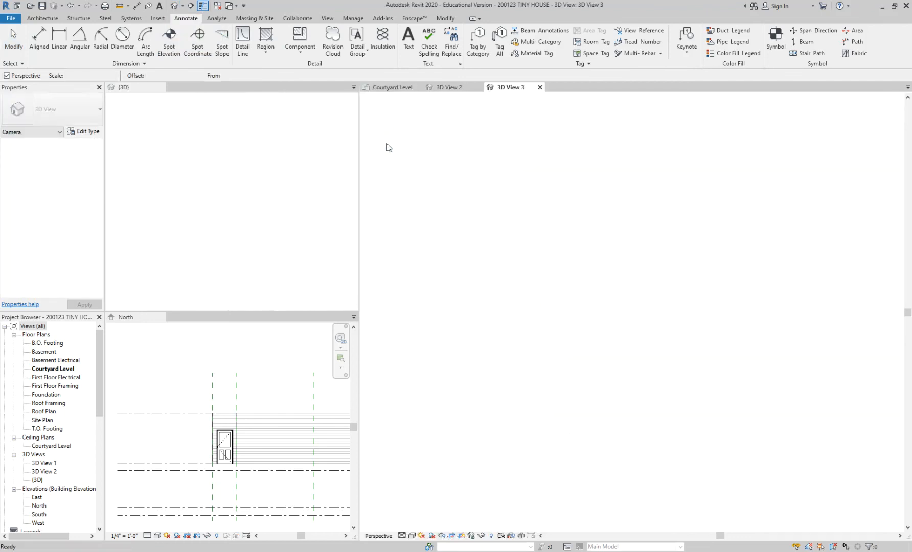
Step: Enlarge the camera view's crop region downward and to both sides so the floor and all three bedroom windows fit
{"action": "scroll", "coordinate": [606, 279], "scroll_direction": "down", "scroll_amount": 3}
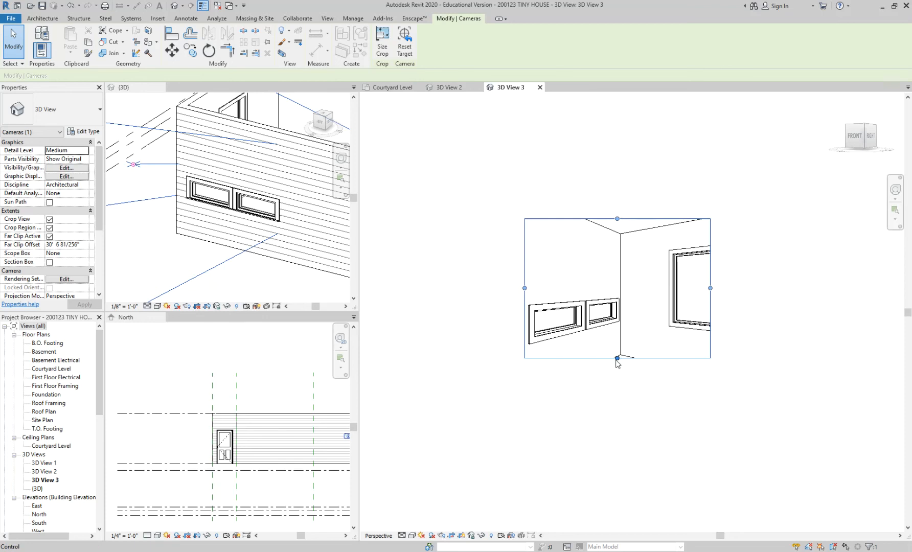
{"action": "left_click_drag", "start_coordinate": [618, 359], "coordinate": [617, 457]}
{"action": "left_click_drag", "start_coordinate": [525, 339], "coordinate": [458, 338]}
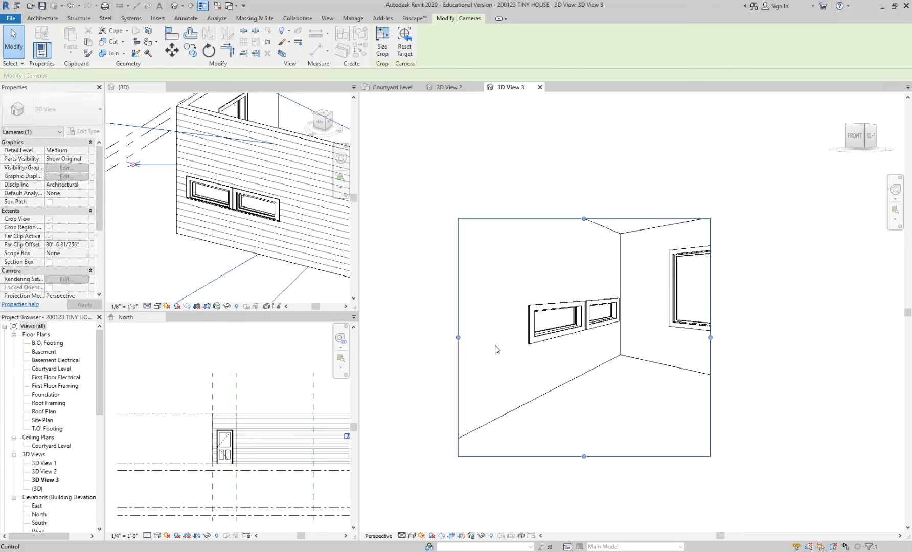
{"action": "left_click_drag", "start_coordinate": [710, 338], "coordinate": [807, 342]}
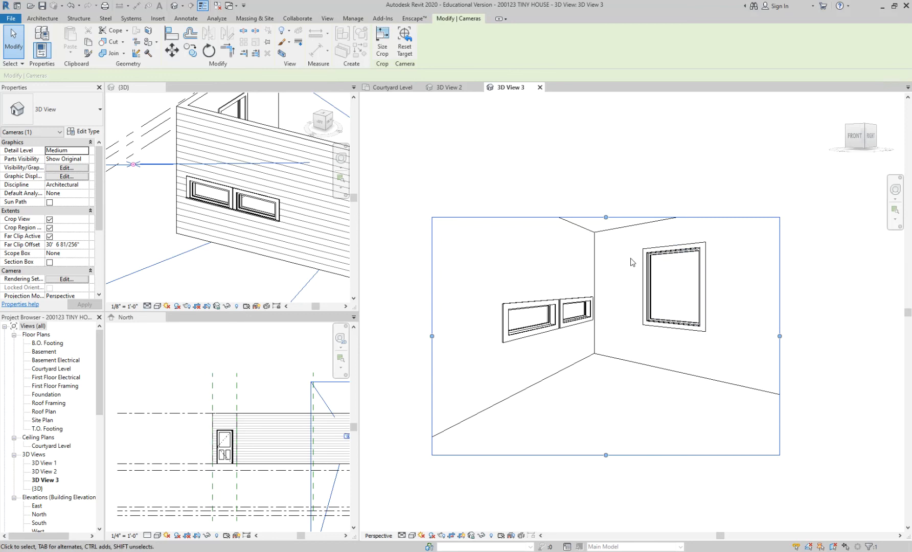
Step: Set the head height of the large north-wall bedroom window to 7' 0"
{"action": "left_click", "coordinate": [656, 254]}
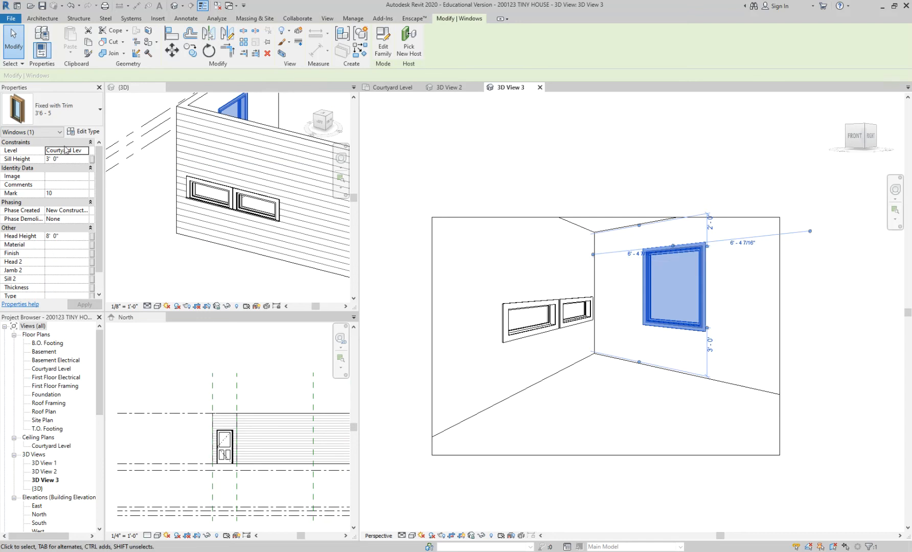
{"action": "left_click", "coordinate": [61, 237]}
{"action": "left_click_drag", "start_coordinate": [62, 237], "coordinate": [39, 237]}
{"action": "type", "text": "7"}
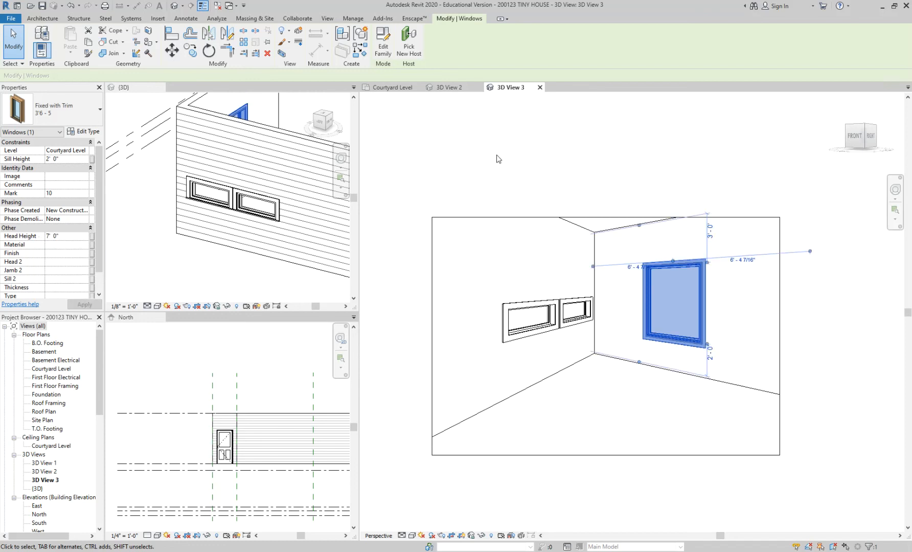
{"action": "key", "text": "Escape"}
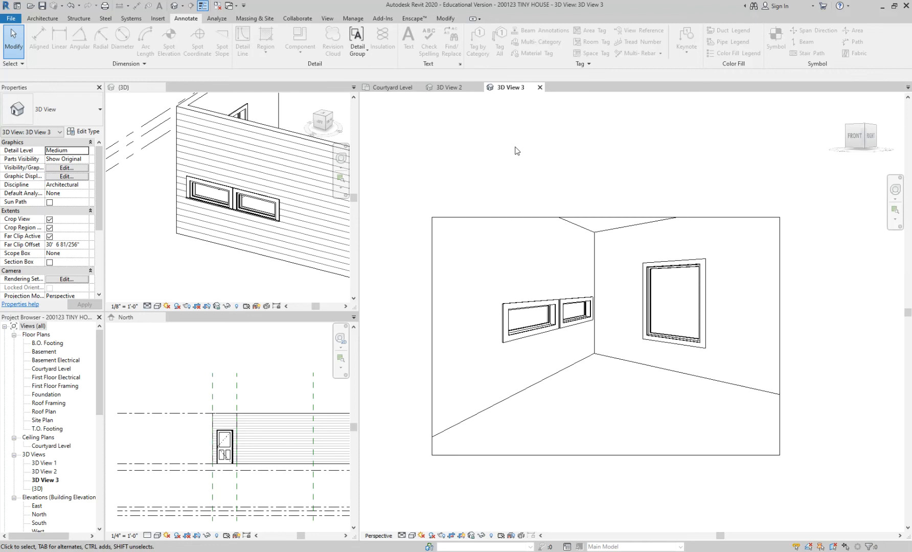
Step: Set the head height of both small west-wall bedroom windows to 7' 0"
{"action": "scroll", "coordinate": [518, 150], "scroll_direction": "up", "scroll_amount": 1}
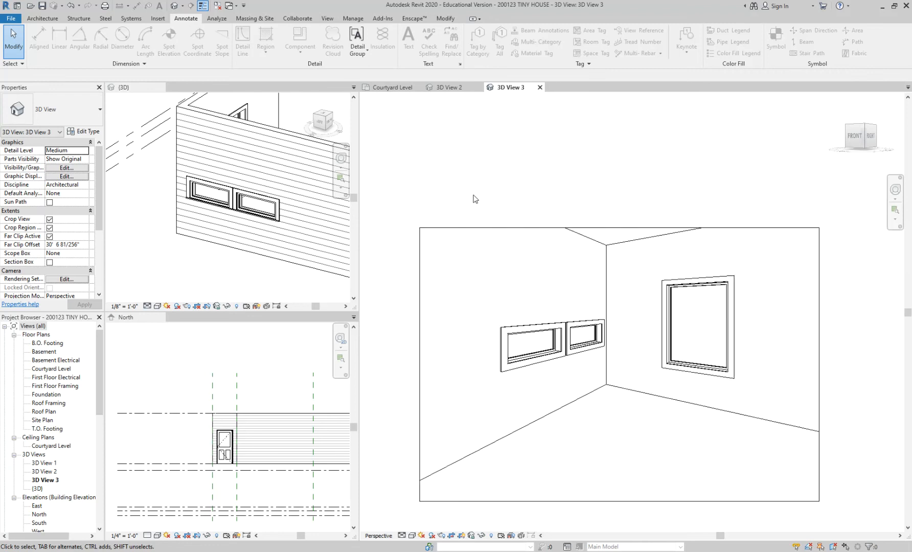
{"action": "left_click", "coordinate": [558, 331]}
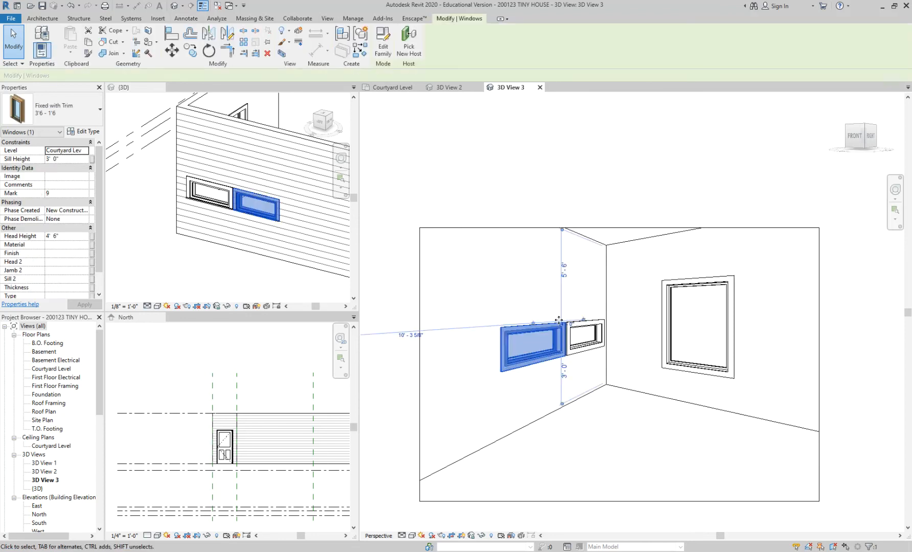
{"action": "scroll", "coordinate": [562, 331], "scroll_direction": "up", "scroll_amount": 1}
{"action": "left_click", "coordinate": [583, 336], "text": "ctrl"}
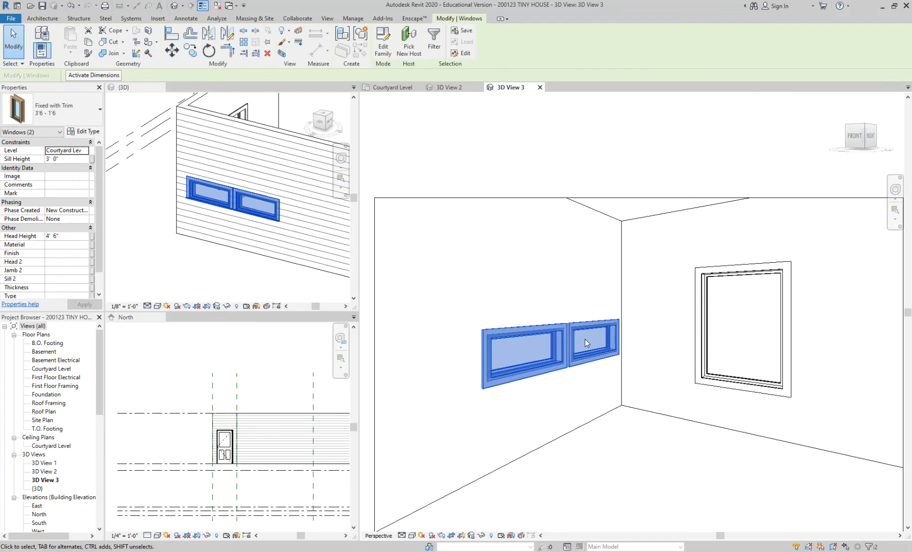
{"action": "left_click", "coordinate": [68, 237]}
{"action": "left_click", "coordinate": [69, 235]}
{"action": "type", "text": "7"}
{"action": "key", "text": "Return"}
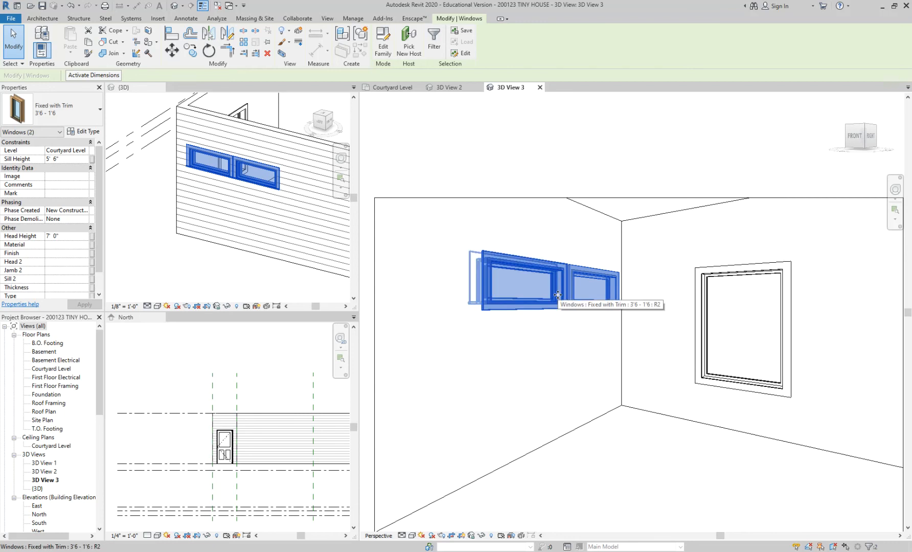
{"action": "left_click", "coordinate": [562, 148]}
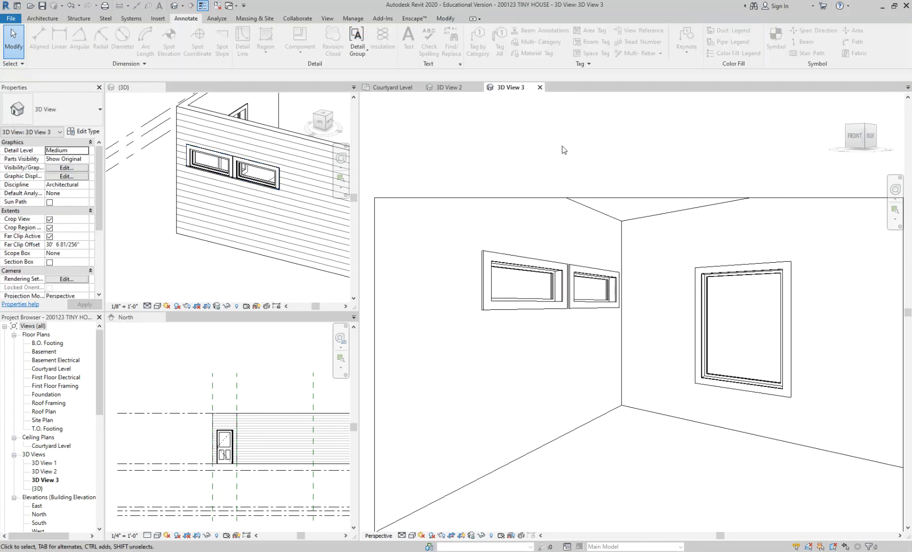
Step: Check the two small west-wall windows in the floor plan, then raise their head height to 8' 6" in the camera view
{"action": "left_click", "coordinate": [391, 87]}
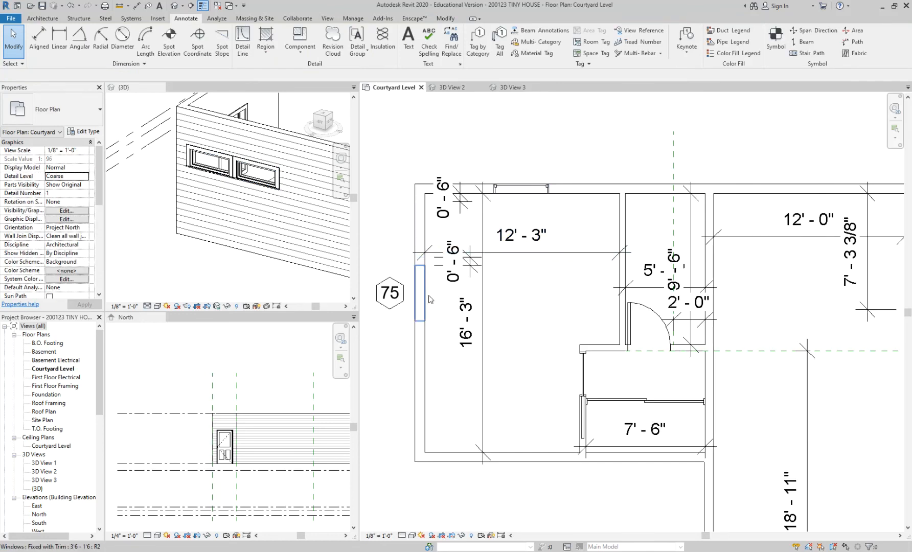
{"action": "left_click", "coordinate": [511, 87]}
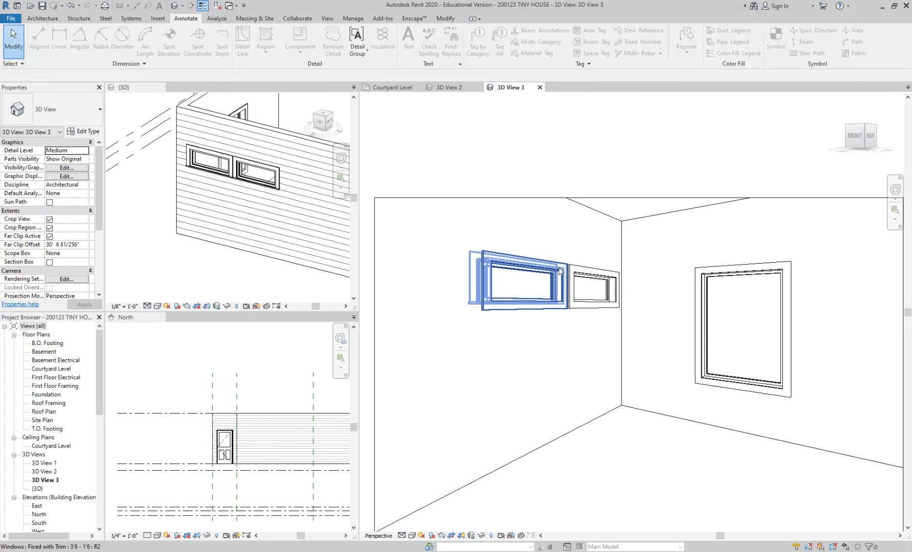
{"action": "left_click", "coordinate": [566, 270]}
{"action": "left_click", "coordinate": [595, 276], "text": "ctrl"}
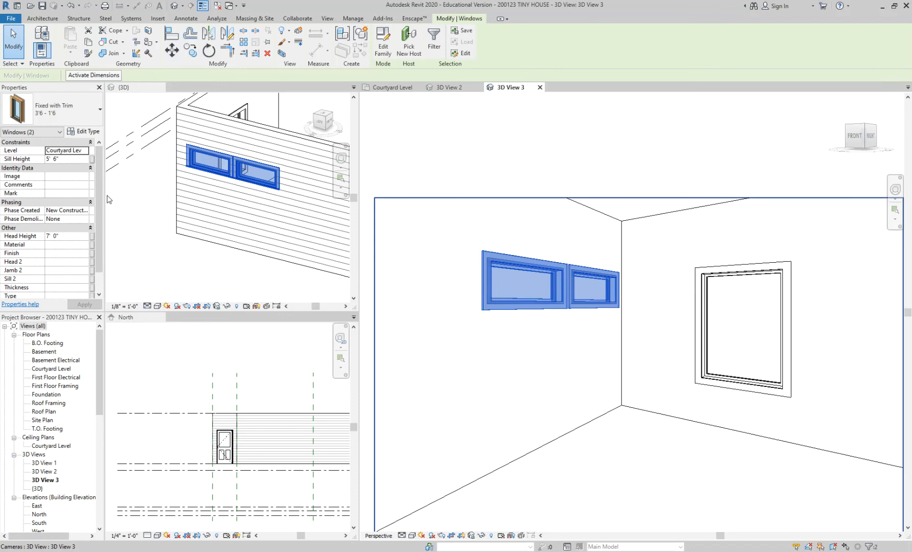
{"action": "left_click", "coordinate": [72, 235]}
{"action": "type", "text": "8'6"}
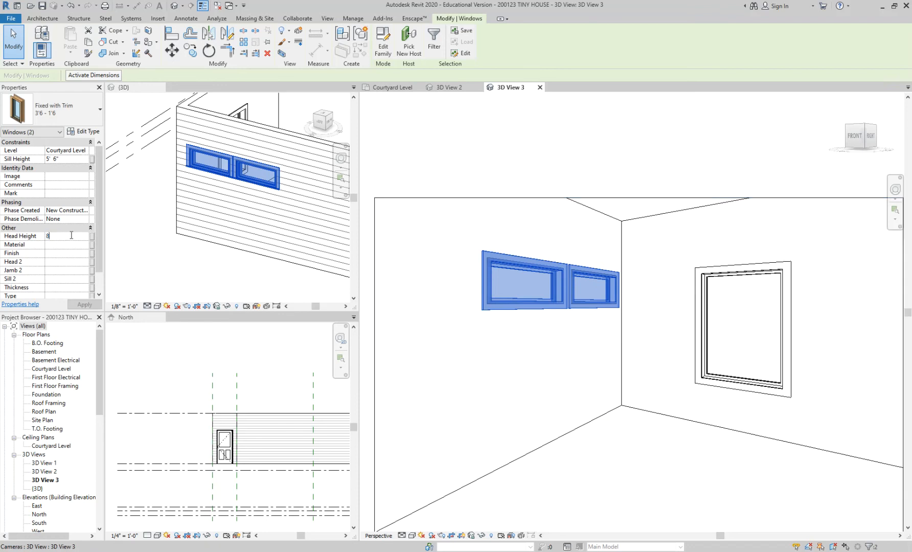
{"action": "key", "text": "Return"}
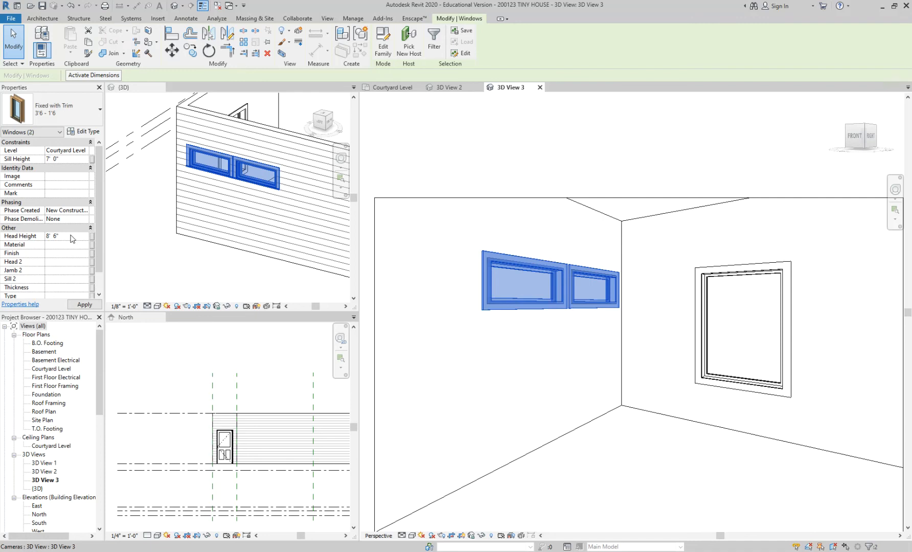
{"action": "left_click", "coordinate": [465, 125]}
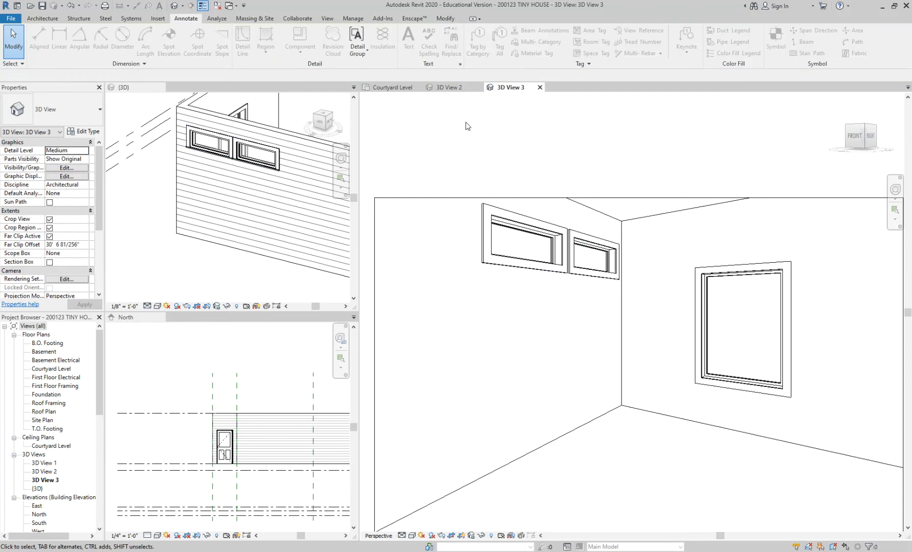
Step: Return to the Courtyard Level floor plan and bring the whole house layout into view
{"action": "left_click", "coordinate": [392, 87]}
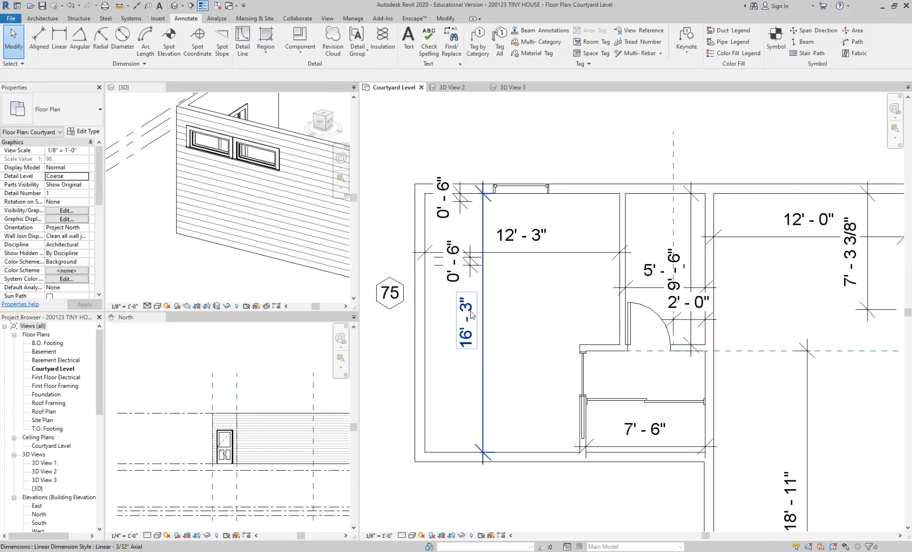
{"action": "middle_click_drag", "start_coordinate": [451, 295], "coordinate": [489, 324]}
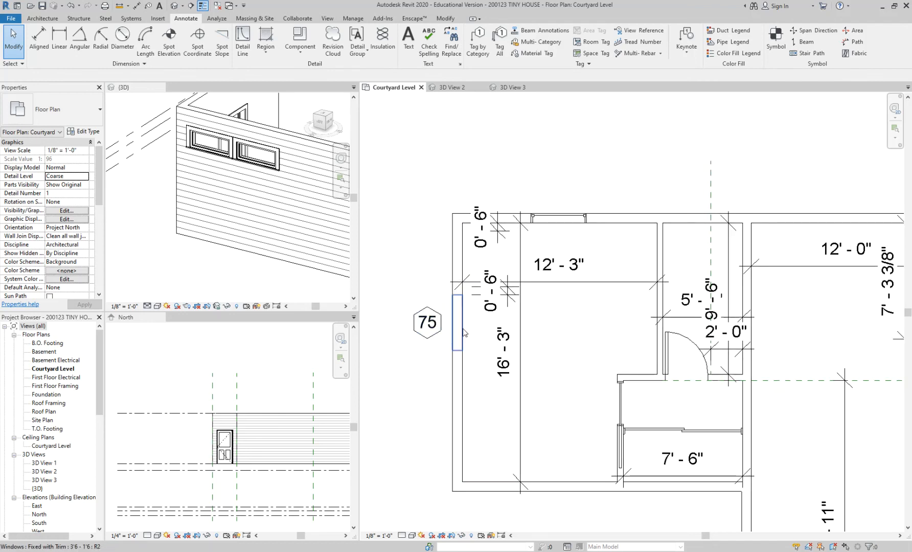
{"action": "scroll", "coordinate": [464, 334], "scroll_direction": "down", "scroll_amount": 2}
{"action": "middle_click_drag", "start_coordinate": [488, 301], "coordinate": [509, 281]}
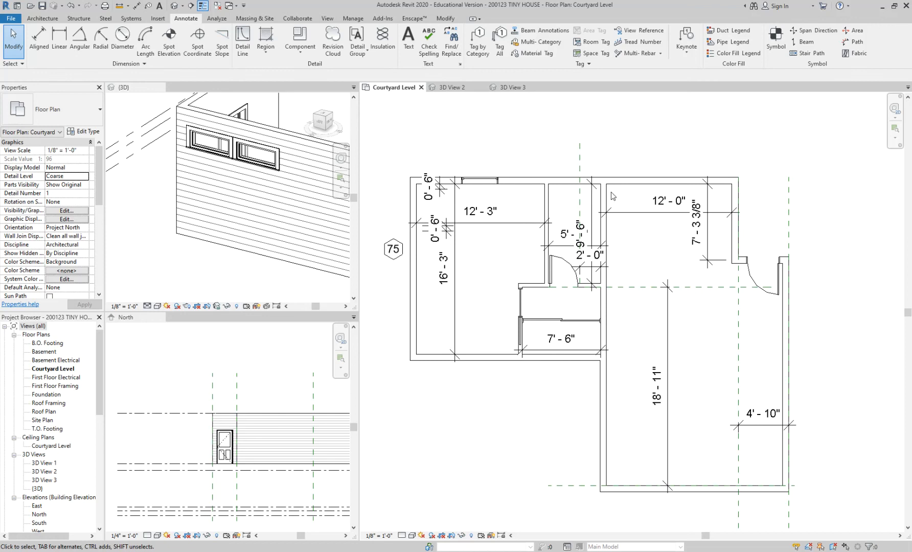
{"action": "scroll", "coordinate": [521, 153], "scroll_direction": "up", "scroll_amount": 2}
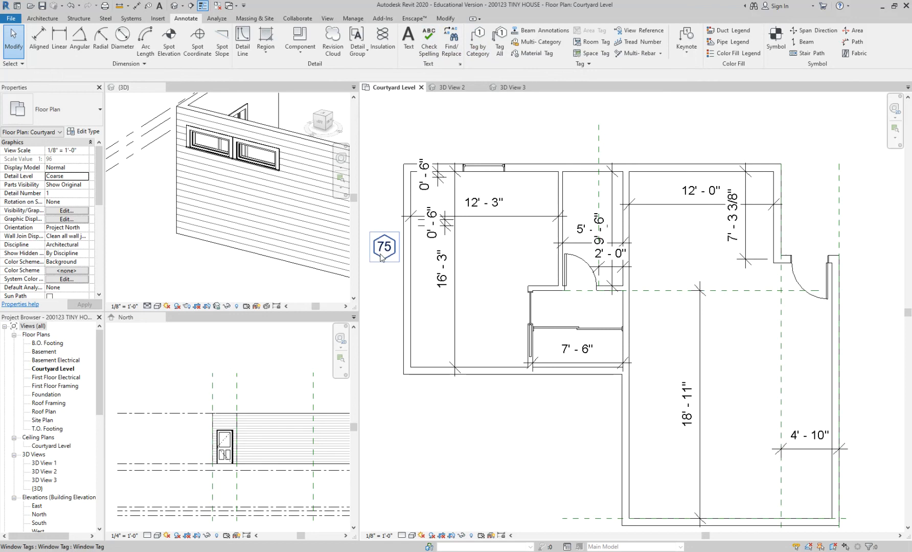
{"action": "left_click", "coordinate": [480, 34]}
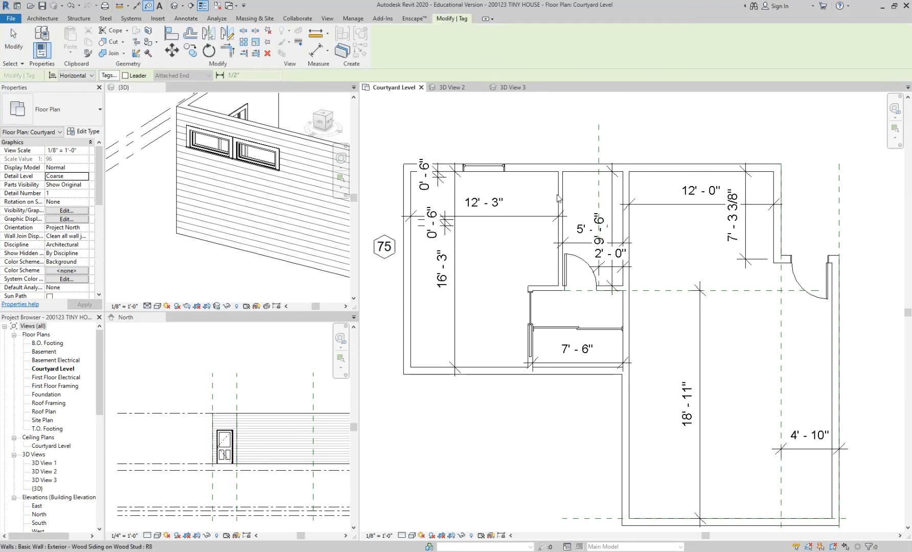
{"action": "scroll", "coordinate": [583, 290], "scroll_direction": "up", "scroll_amount": 2}
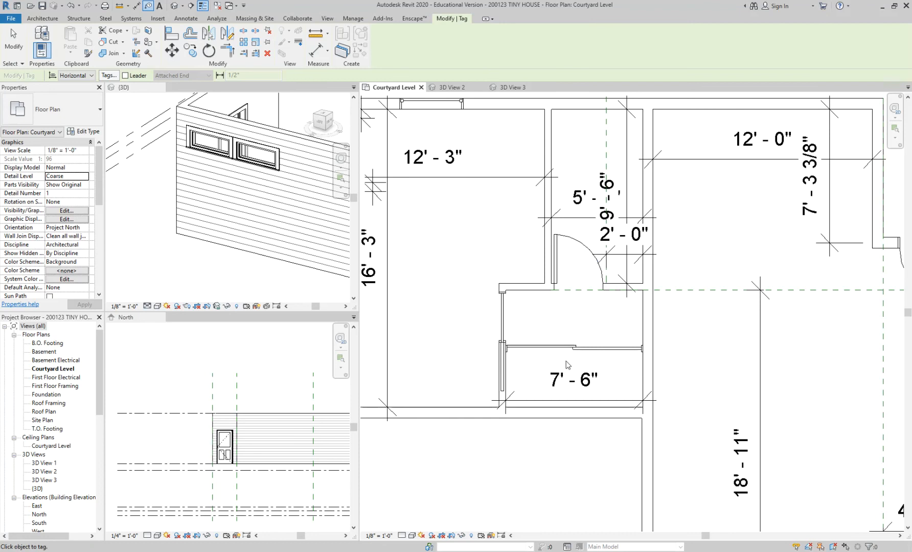
{"action": "scroll", "coordinate": [570, 352], "scroll_direction": "down", "scroll_amount": 2}
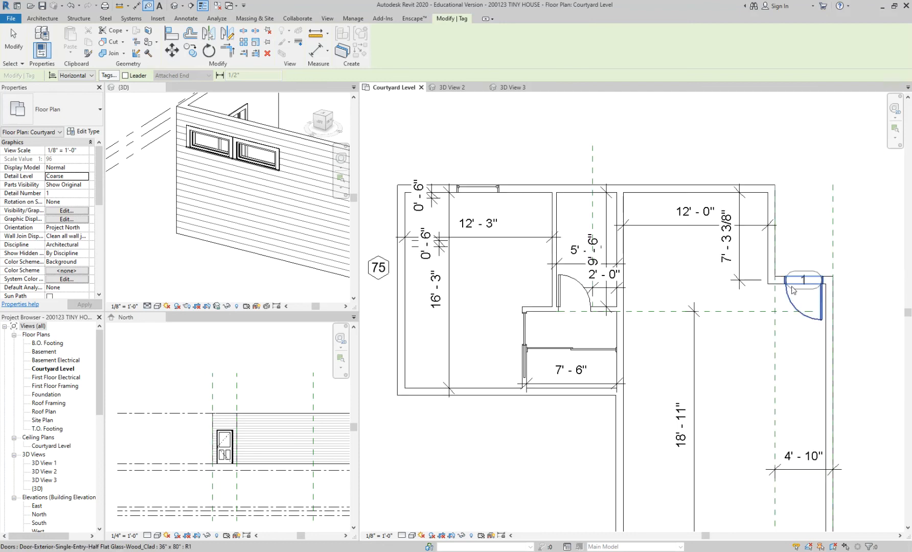
{"action": "key", "text": "Escape"}
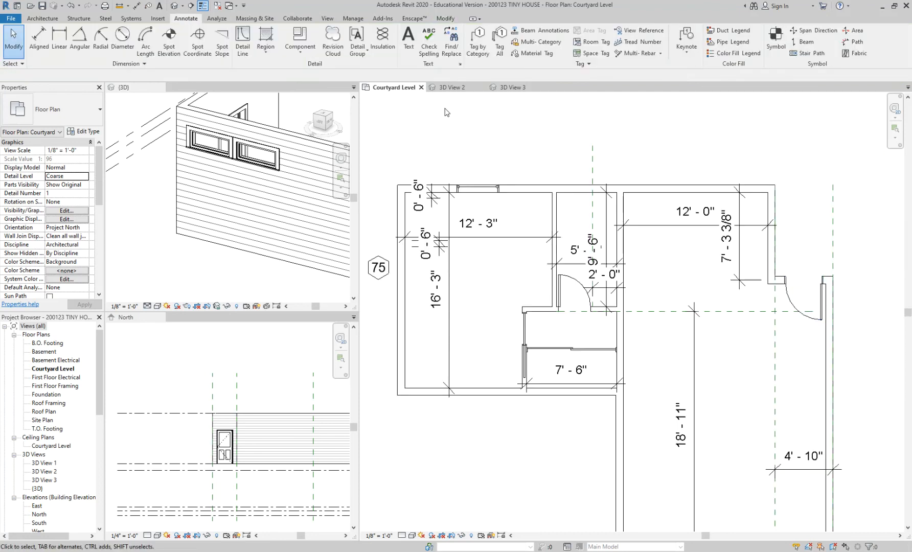
Step: Tag all untagged doors and windows in the Courtyard Level floor plan with the Door Tag and Window Tag, without leaders
{"action": "left_click", "coordinate": [500, 49]}
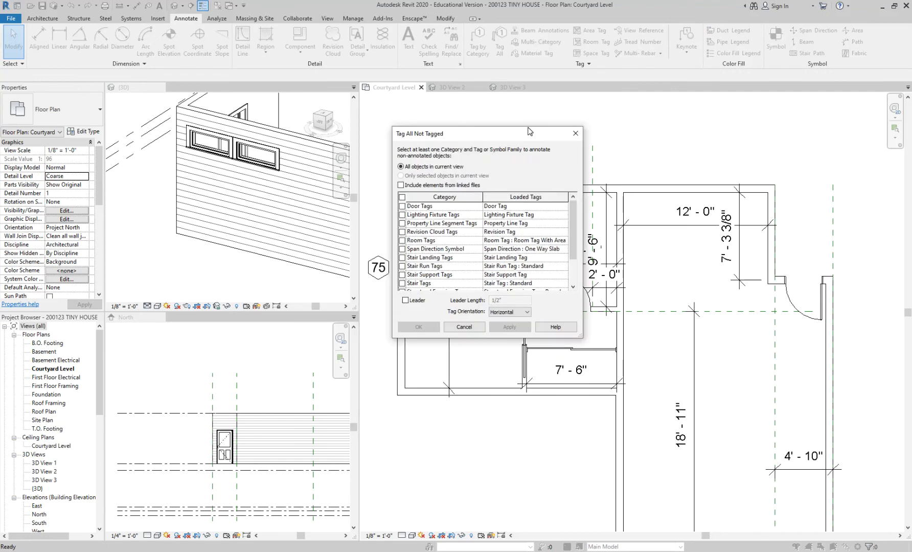
{"action": "left_click", "coordinate": [425, 143]}
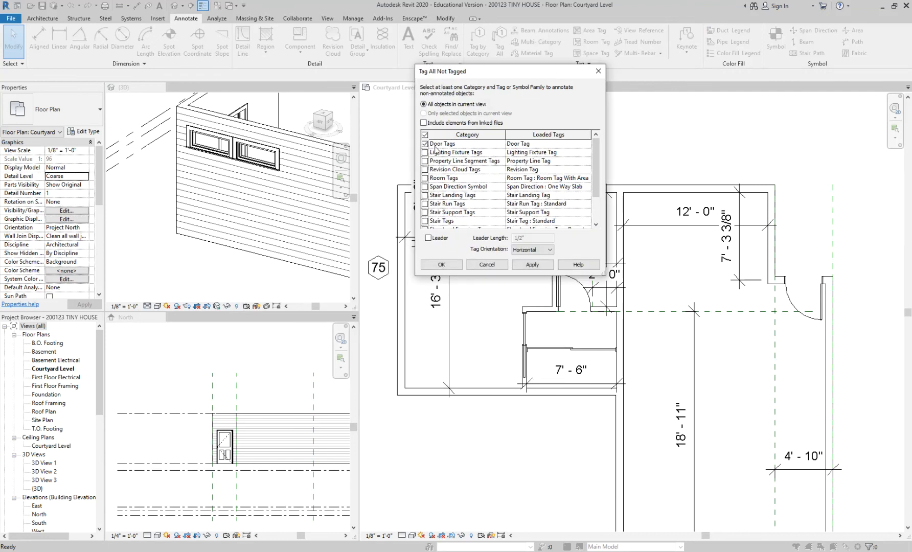
{"action": "scroll", "coordinate": [439, 152], "scroll_direction": "down", "scroll_amount": 2}
{"action": "left_click", "coordinate": [425, 212]}
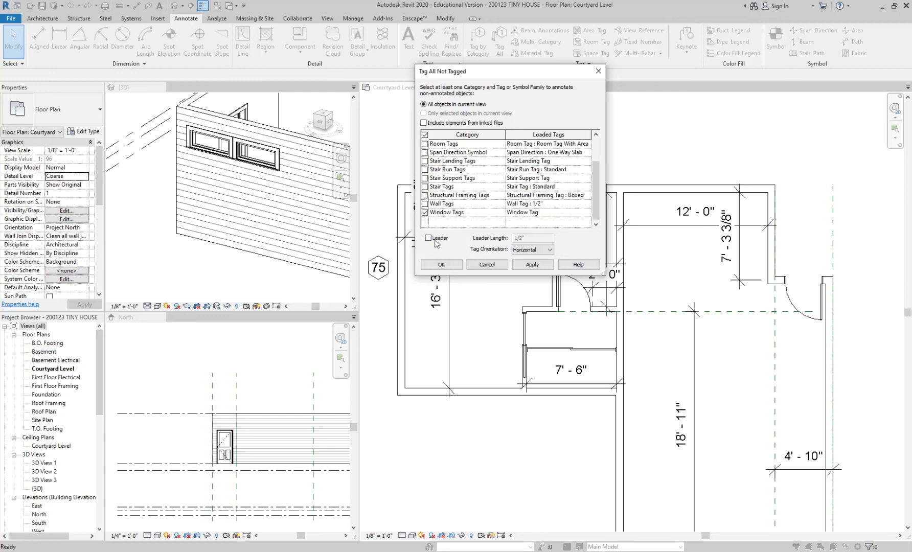
{"action": "left_click", "coordinate": [532, 264]}
{"action": "left_click_drag", "start_coordinate": [541, 73], "coordinate": [324, 102]}
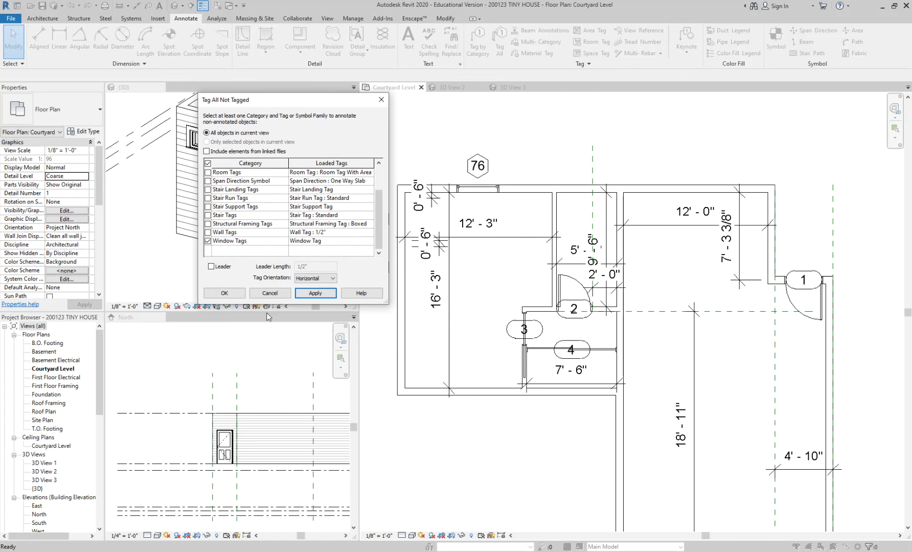
{"action": "left_click", "coordinate": [224, 293]}
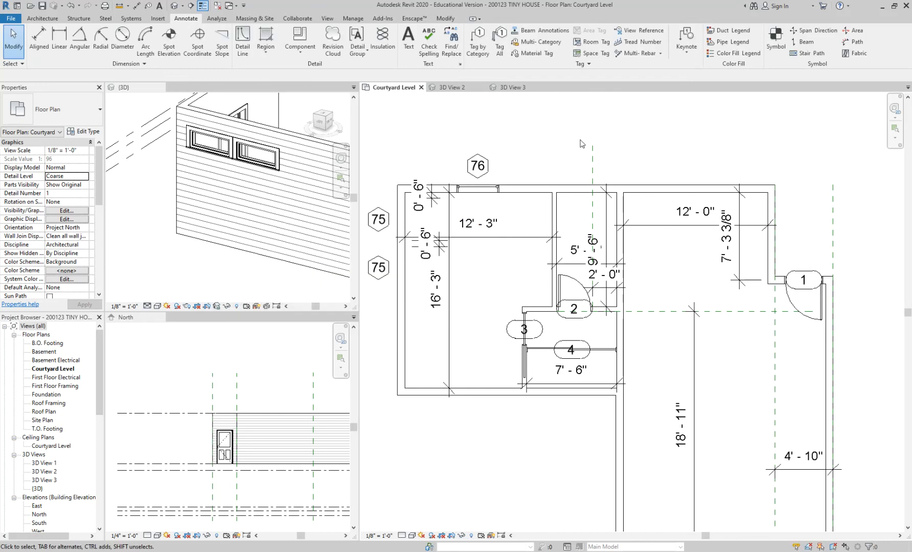
{"action": "scroll", "coordinate": [582, 144], "scroll_direction": "down", "scroll_amount": 1}
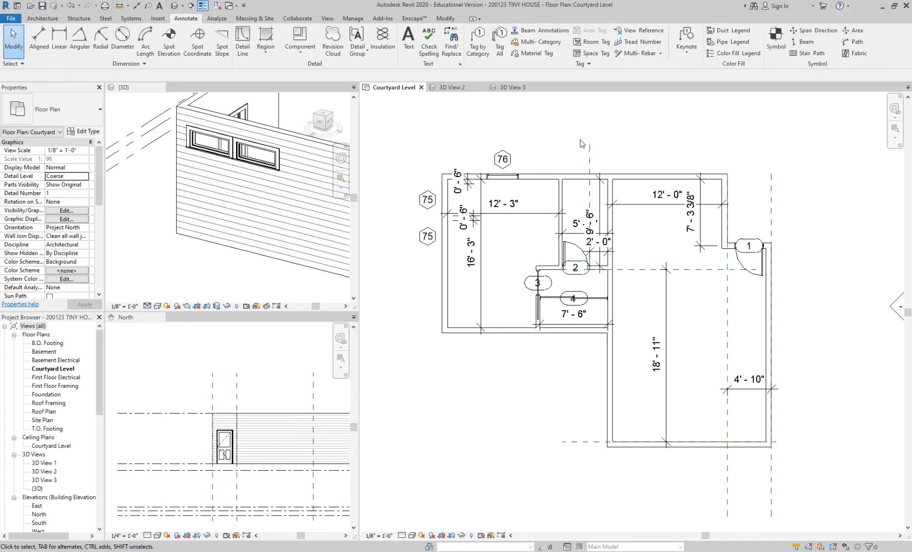
{"action": "scroll", "coordinate": [582, 143], "scroll_direction": "up", "scroll_amount": 1}
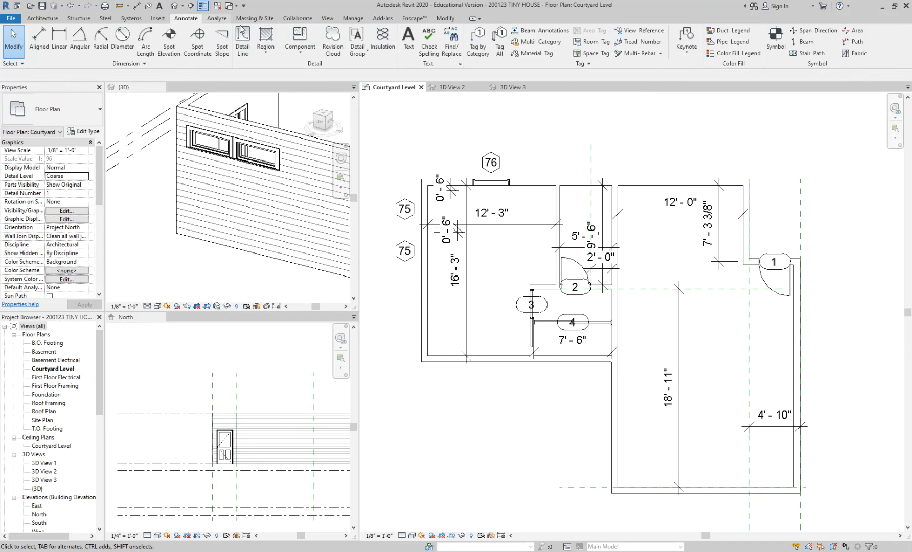
{"action": "left_click", "coordinate": [479, 47]}
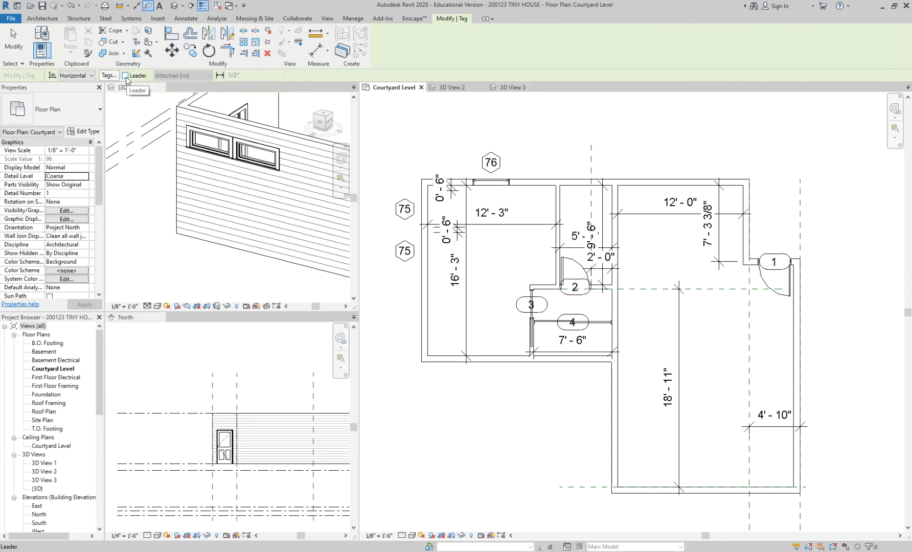
{"action": "key", "text": "Escape"}
{"action": "left_click", "coordinate": [535, 41]}
{"action": "left_click", "coordinate": [514, 286]}
{"action": "left_click", "coordinate": [499, 47]}
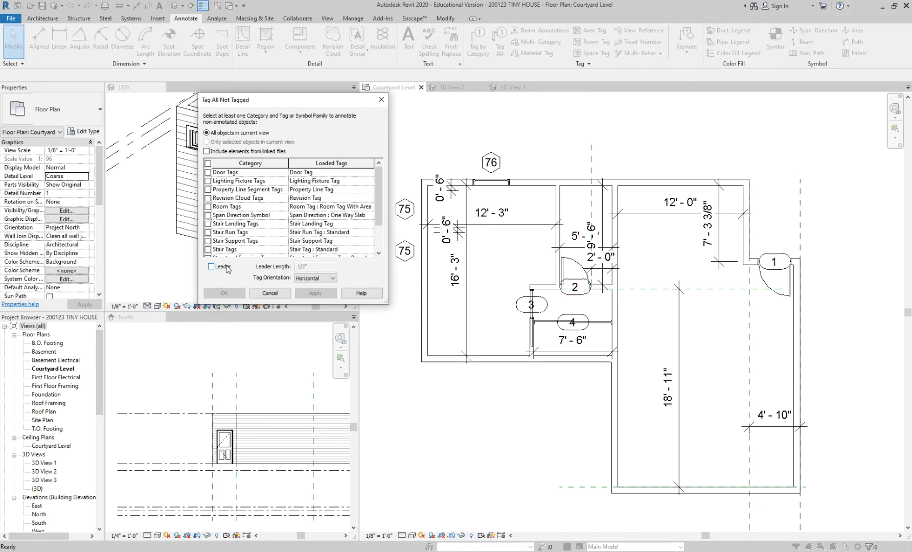
{"action": "left_click", "coordinate": [279, 294]}
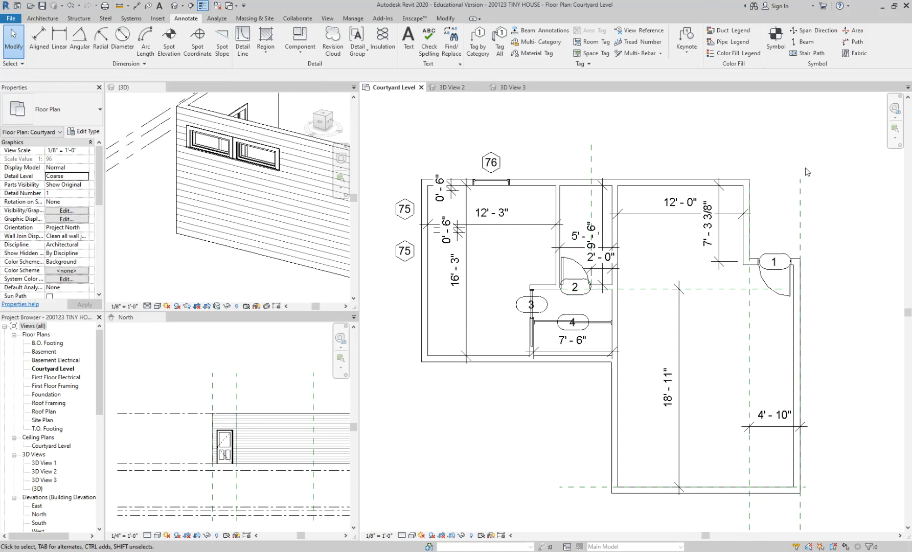
Step: Examine the northern small west-wall bedroom window and its window tag in the floor plan
{"action": "scroll", "coordinate": [427, 220], "scroll_direction": "up", "scroll_amount": 4}
{"action": "left_click", "coordinate": [428, 217]}
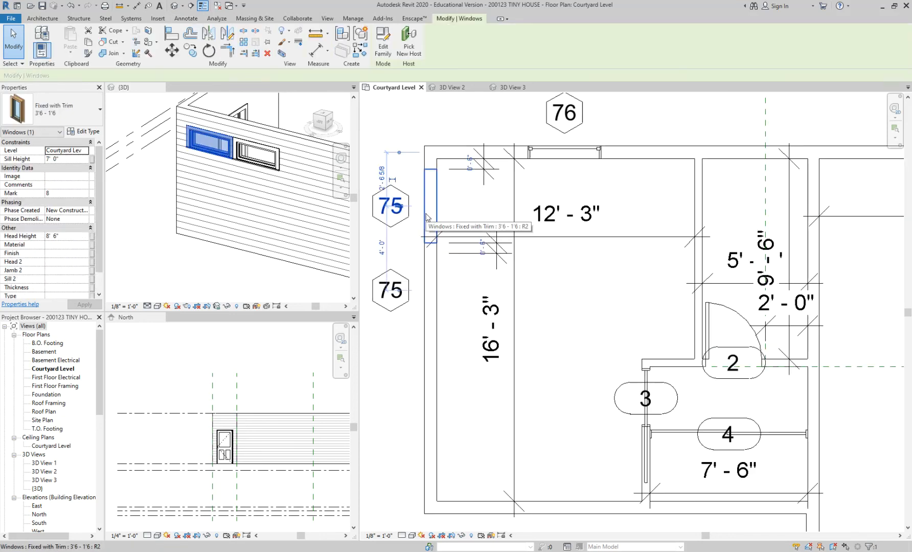
{"action": "left_click", "coordinate": [391, 225]}
{"action": "mouse_move", "coordinate": [391, 225]}
{"action": "left_mouse_down"}
{"action": "mouse_move", "coordinate": [452, 230]}
{"action": "mouse_move", "coordinate": [391, 230]}
{"action": "left_mouse_up"}
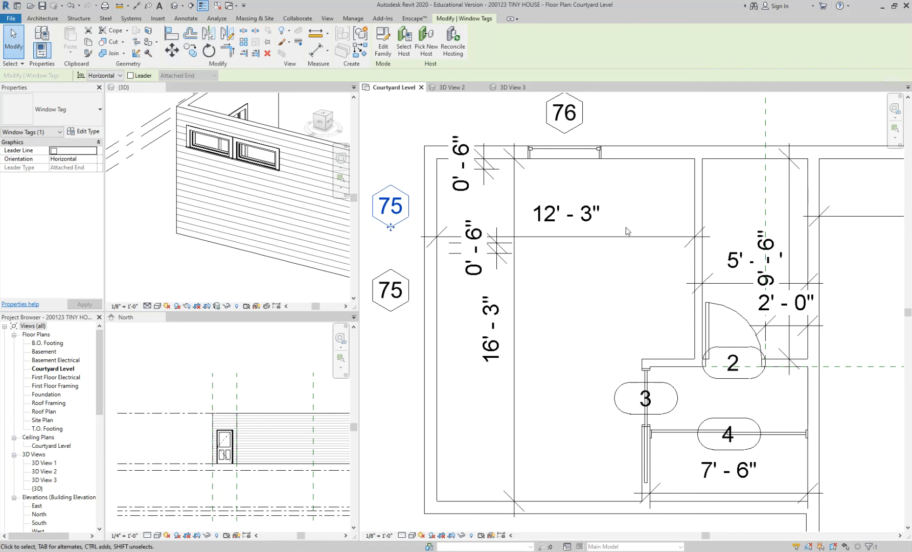
{"action": "scroll", "coordinate": [626, 232], "scroll_direction": "down", "scroll_amount": 5}
{"action": "scroll", "coordinate": [569, 208], "scroll_direction": "up", "scroll_amount": 3}
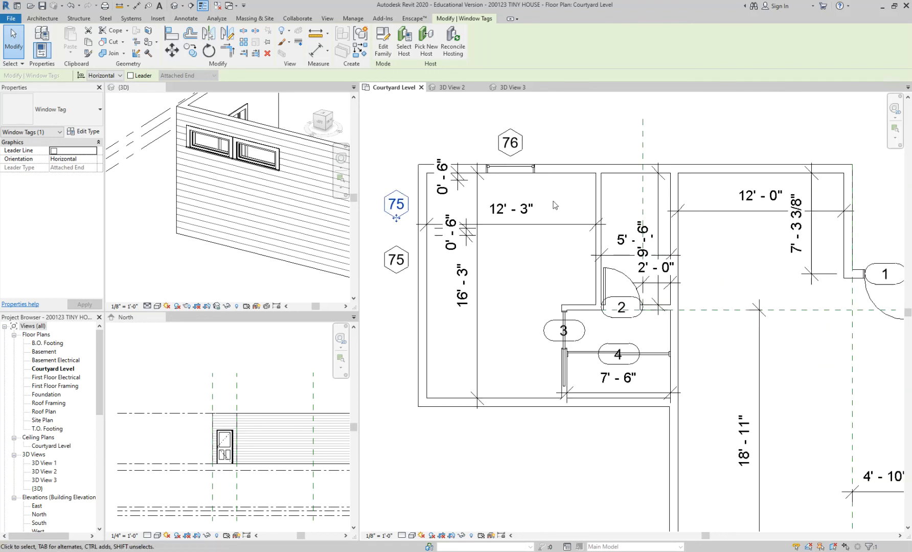
{"action": "scroll", "coordinate": [561, 221], "scroll_direction": "down", "scroll_amount": 1}
{"action": "left_click", "coordinate": [497, 388]}
Step: Open the A1 - First Floor Plan sheet and set its sheet number to I101 in the title block
{"action": "left_click_drag", "start_coordinate": [100, 372], "coordinate": [105, 450]}
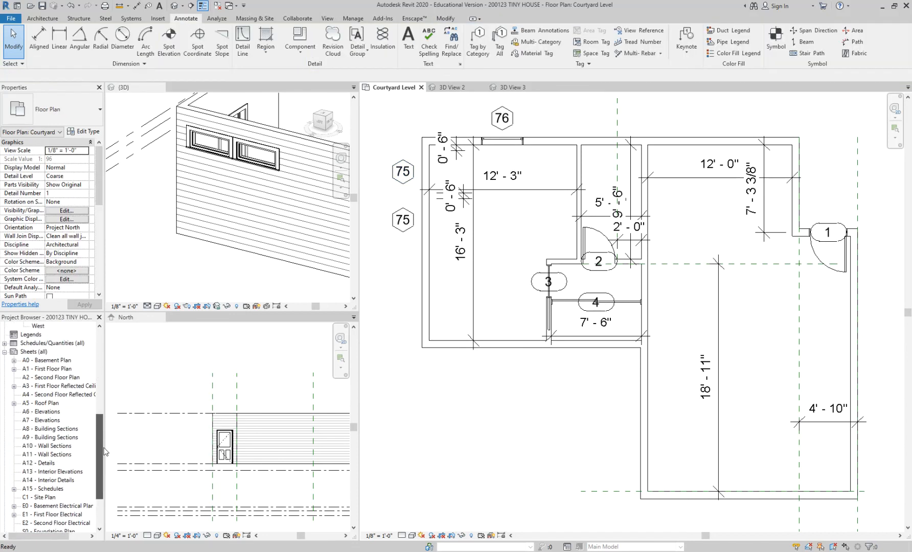
{"action": "double_click", "coordinate": [62, 369]}
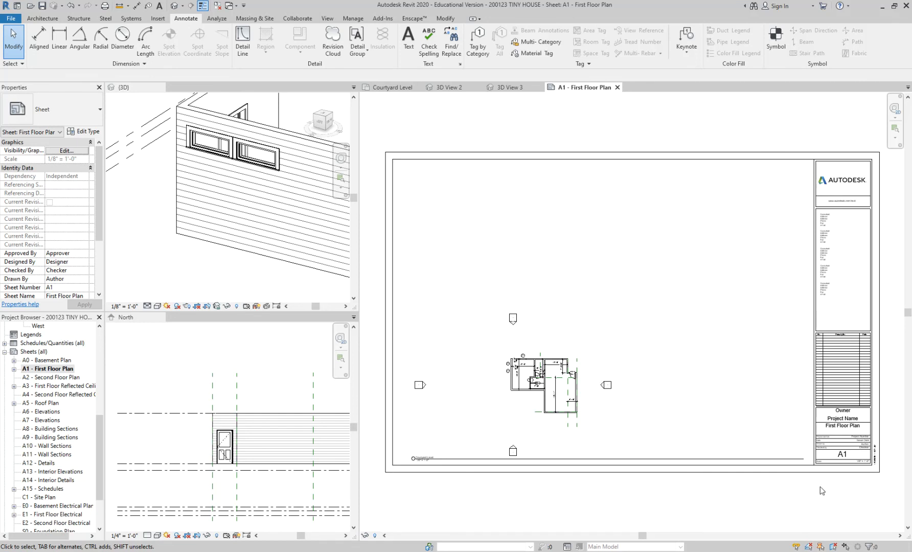
{"action": "middle_click_drag", "start_coordinate": [821, 487], "coordinate": [764, 468]}
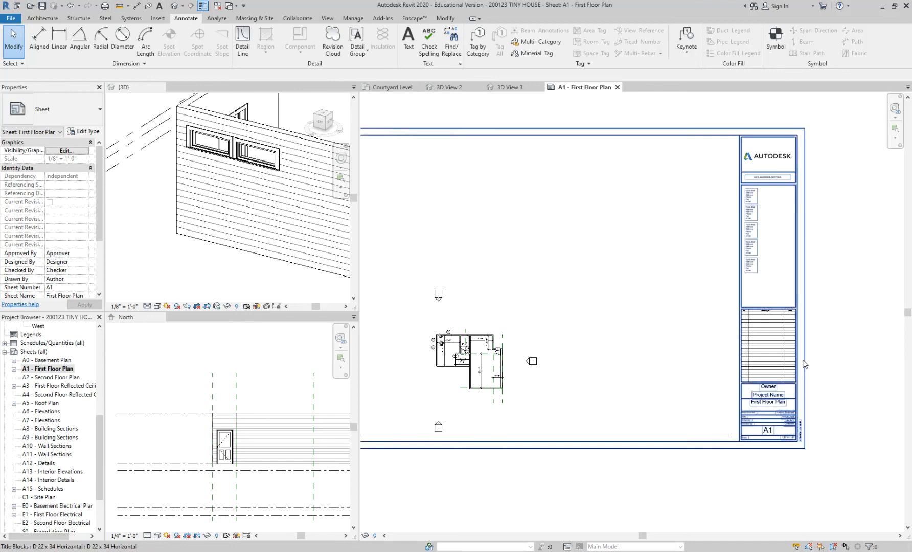
{"action": "scroll", "coordinate": [791, 484], "scroll_direction": "up", "scroll_amount": 5}
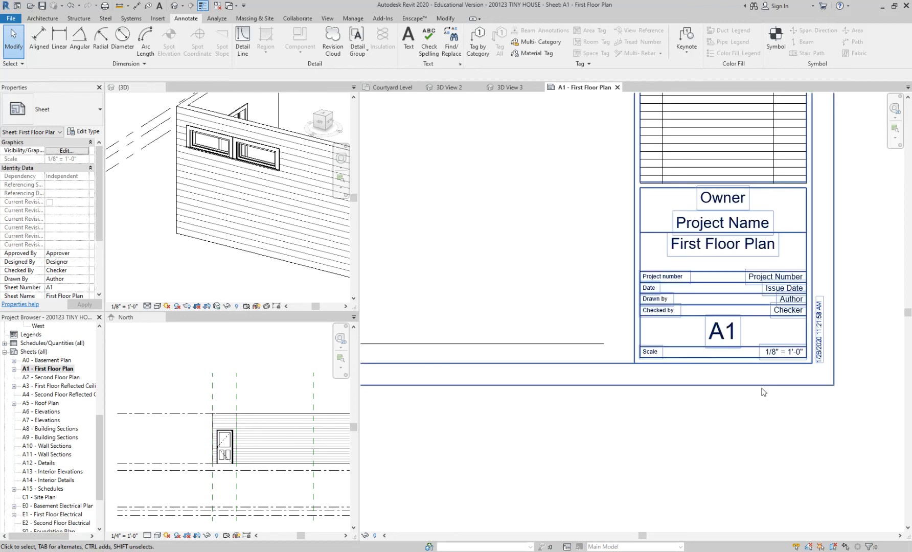
{"action": "left_click", "coordinate": [721, 334]}
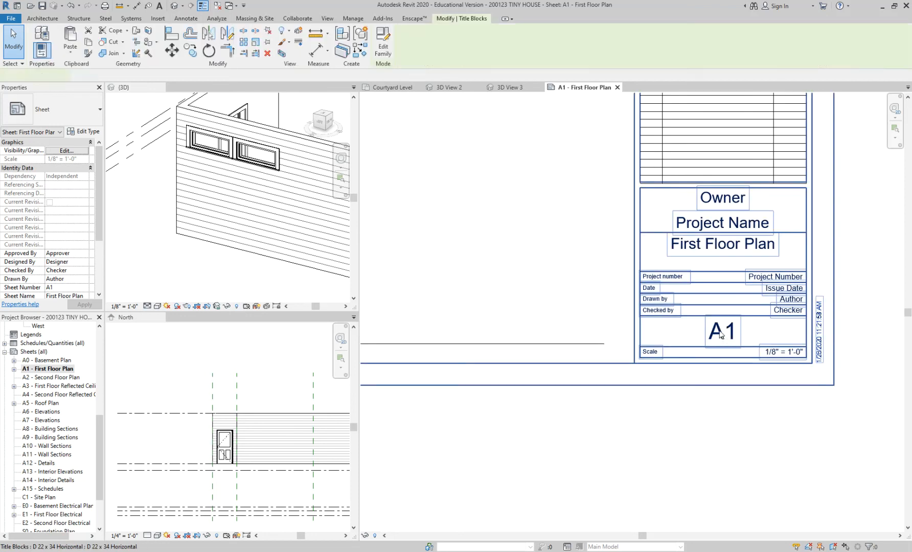
{"action": "left_click", "coordinate": [720, 332]}
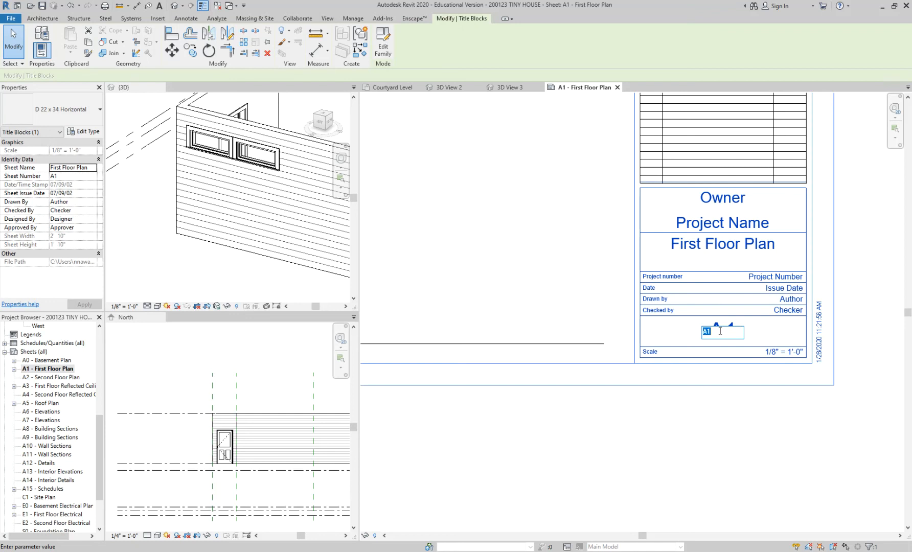
{"action": "type", "text": "I101"}
{"action": "key", "text": "Return"}
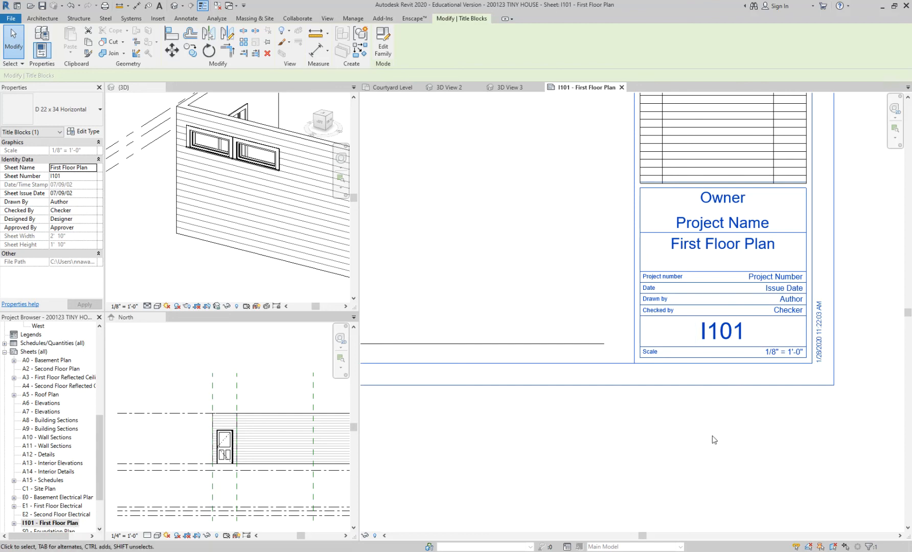
Step: Examine the floor plan placed on the sheet and the scale shown in the title block
{"action": "scroll", "coordinate": [712, 436], "scroll_direction": "down", "scroll_amount": 1}
{"action": "middle_click_drag", "start_coordinate": [535, 442], "coordinate": [857, 385]}
{"action": "scroll", "coordinate": [755, 387], "scroll_direction": "down", "scroll_amount": 2}
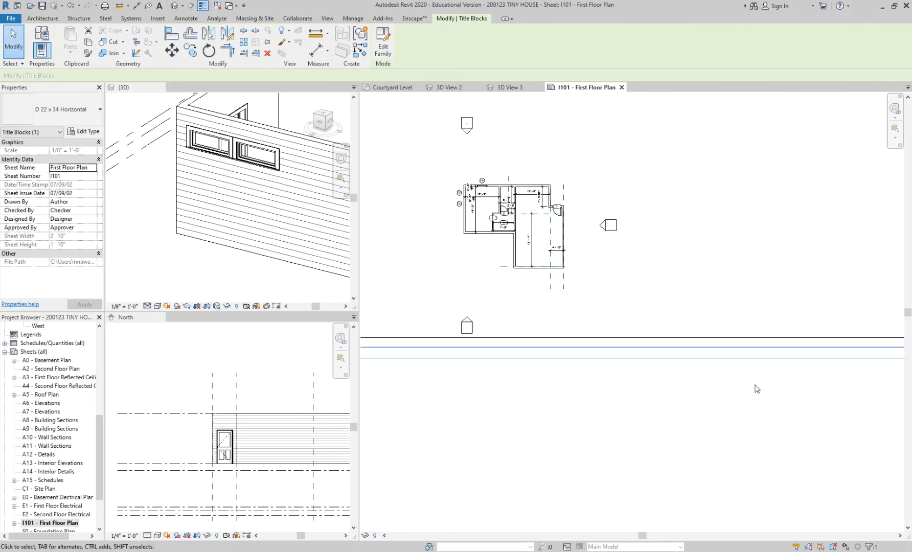
{"action": "middle_click_drag", "start_coordinate": [755, 386], "coordinate": [762, 391]}
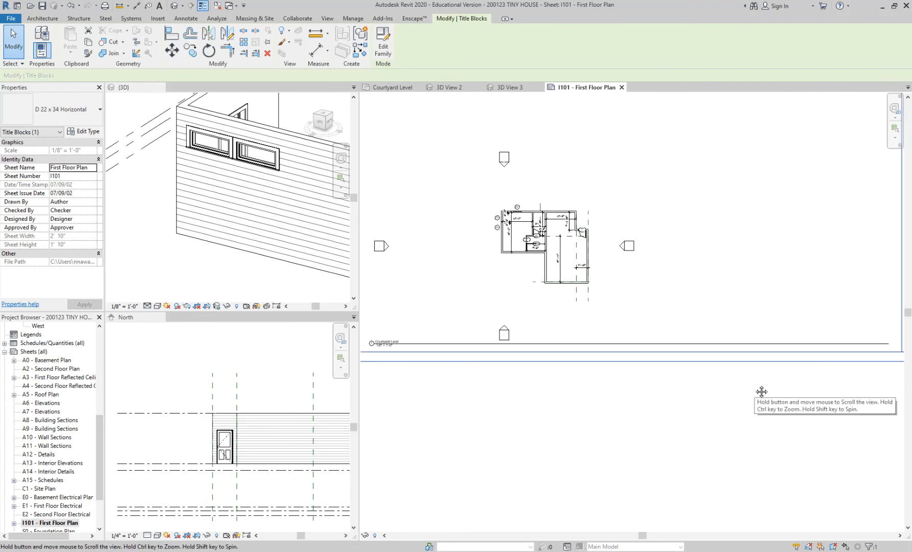
{"action": "middle_click_drag", "start_coordinate": [782, 387], "coordinate": [503, 439]}
{"action": "scroll", "coordinate": [554, 399], "scroll_direction": "up", "scroll_amount": 3}
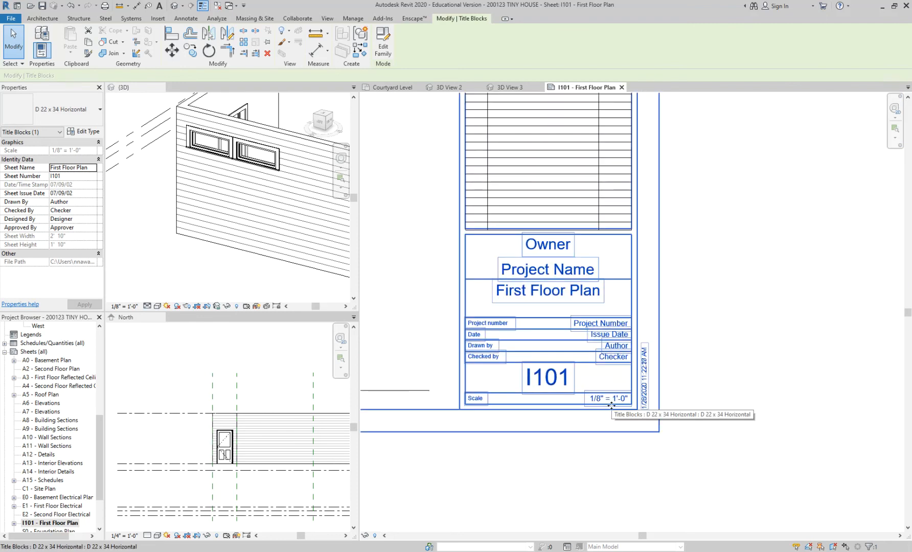
{"action": "scroll", "coordinate": [686, 417], "scroll_direction": "down", "scroll_amount": 2}
{"action": "scroll", "coordinate": [447, 304], "scroll_direction": "down", "scroll_amount": 4}
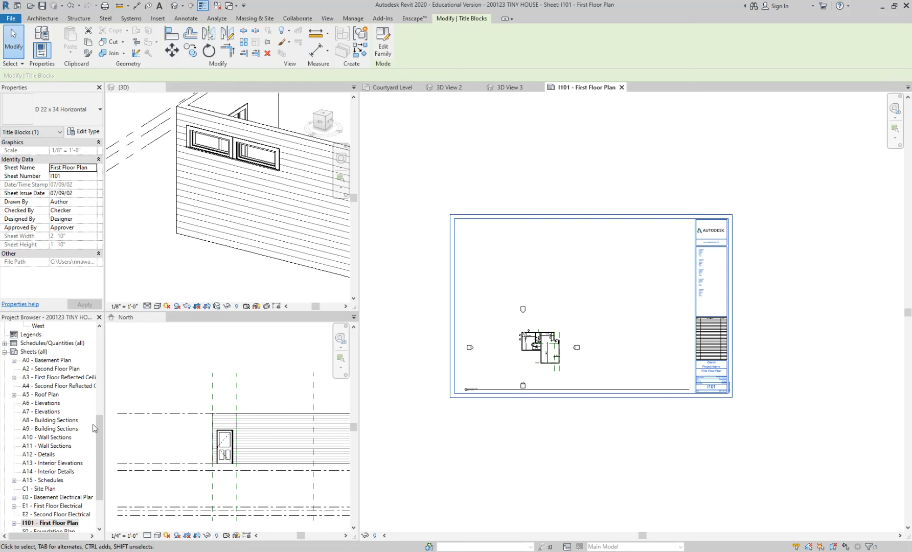
Step: Try to place the First Floor Electrical plan on the I101 sheet
{"action": "left_click_drag", "start_coordinate": [97, 426], "coordinate": [101, 330]}
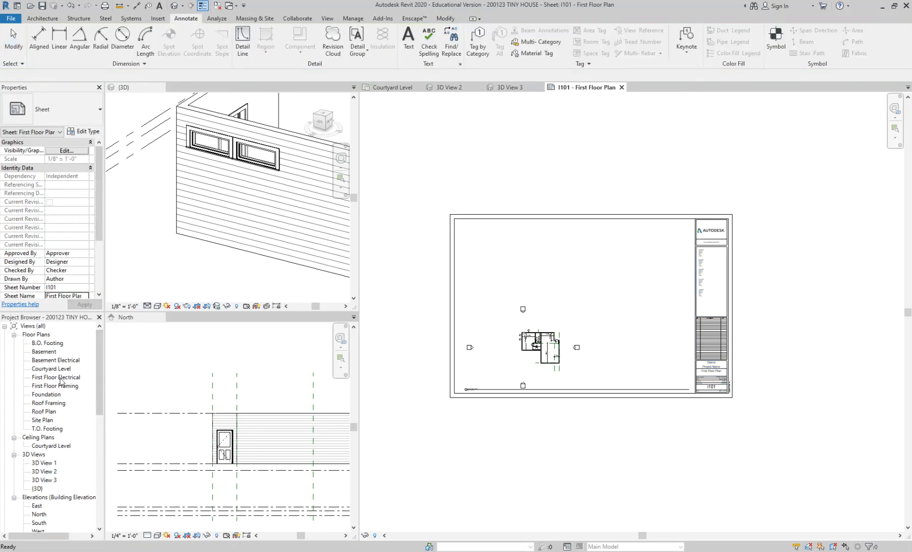
{"action": "left_click_drag", "start_coordinate": [52, 378], "coordinate": [550, 272]}
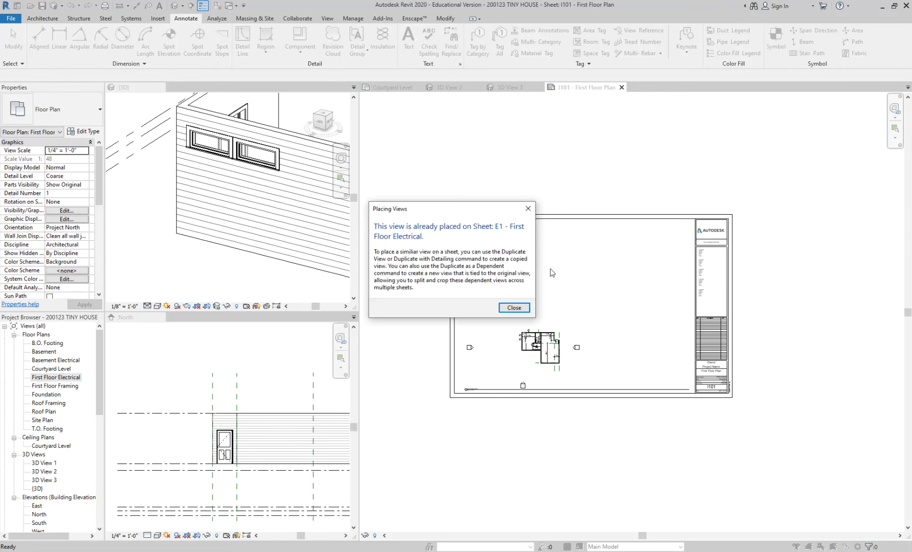
{"action": "left_click", "coordinate": [514, 308]}
Step: Place 3D View 2 on the I101 sheet above the floor plan and save the project
{"action": "left_click_drag", "start_coordinate": [51, 471], "coordinate": [570, 257]}
{"action": "left_click", "coordinate": [581, 278]}
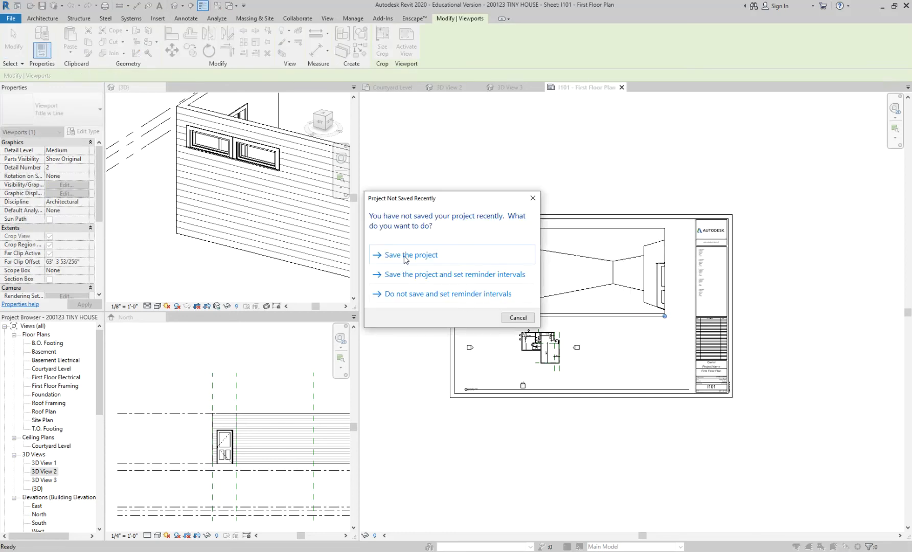
{"action": "left_click", "coordinate": [403, 255]}
{"action": "key", "text": "Escape"}
Step: Check the title block scale with both views on the sheet, then delete the 3D View 2 viewport
{"action": "scroll", "coordinate": [508, 315], "scroll_direction": "up", "scroll_amount": 3}
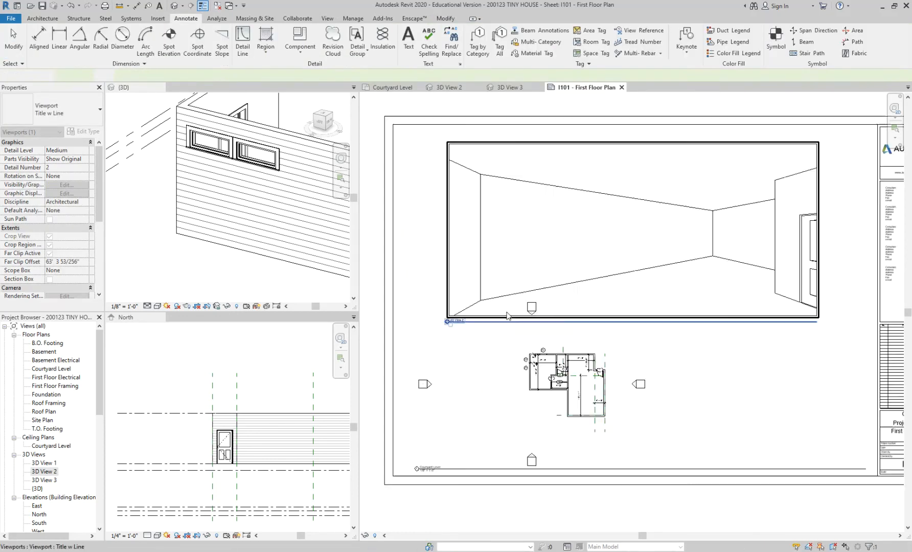
{"action": "scroll", "coordinate": [465, 322], "scroll_direction": "up", "scroll_amount": 4}
{"action": "scroll", "coordinate": [454, 315], "scroll_direction": "down", "scroll_amount": 8}
{"action": "scroll", "coordinate": [736, 413], "scroll_direction": "up", "scroll_amount": 8}
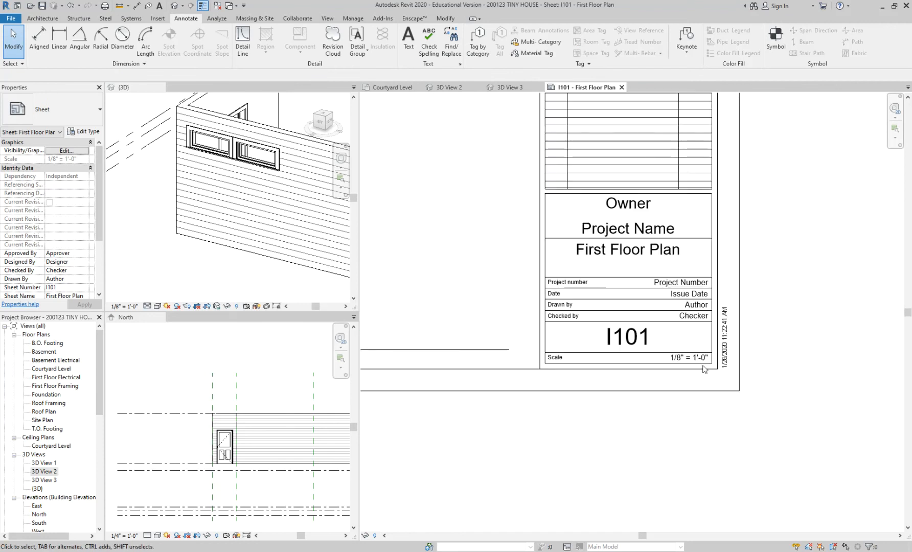
{"action": "scroll", "coordinate": [693, 434], "scroll_direction": "down", "scroll_amount": 4}
{"action": "scroll", "coordinate": [693, 438], "scroll_direction": "down", "scroll_amount": 4}
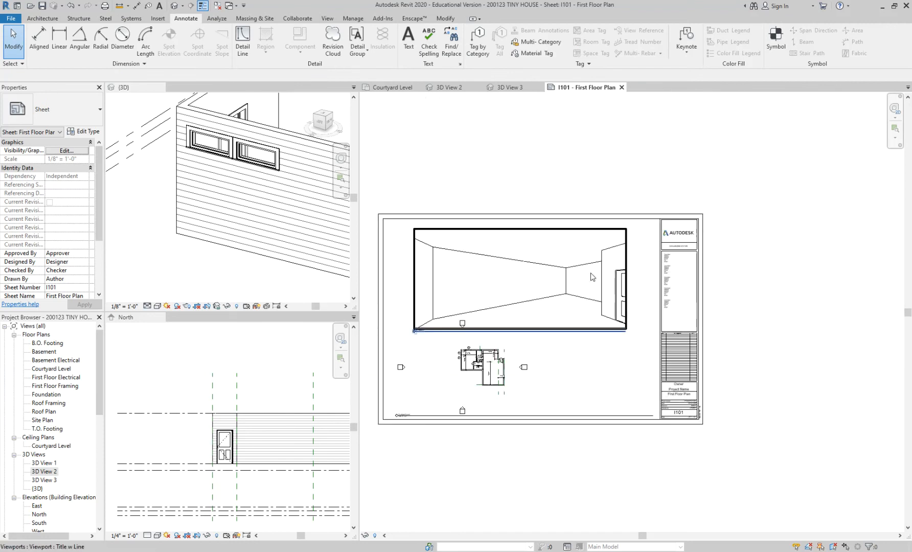
{"action": "left_click", "coordinate": [592, 276]}
{"action": "key", "text": "Delete"}
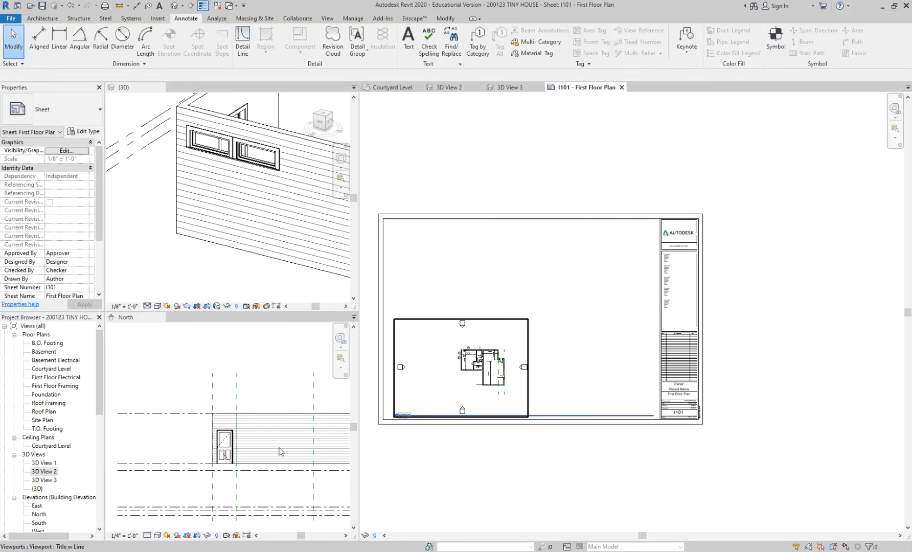
Step: Try to place the Roof Plan view on the I101 sheet
{"action": "scroll", "coordinate": [52, 451], "scroll_direction": "down", "scroll_amount": 2}
{"action": "scroll", "coordinate": [46, 483], "scroll_direction": "down", "scroll_amount": 3}
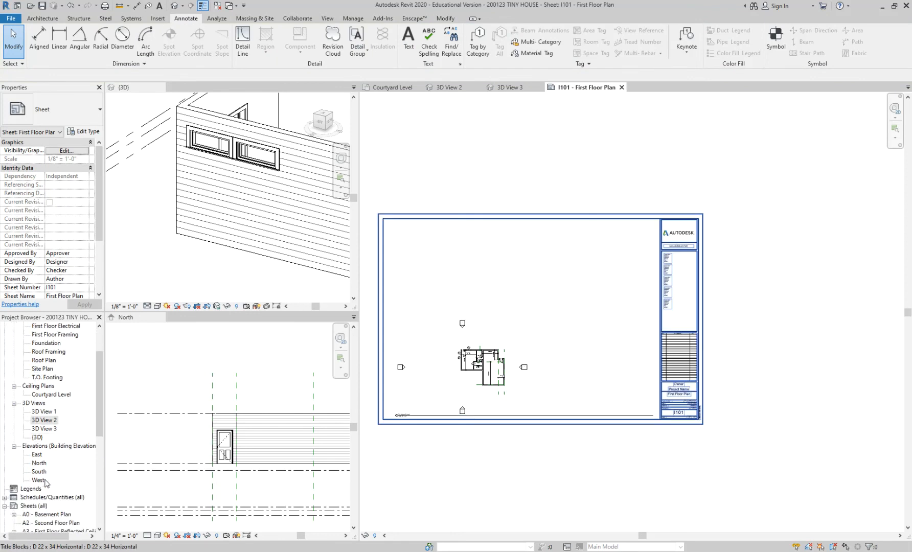
{"action": "scroll", "coordinate": [47, 438], "scroll_direction": "up", "scroll_amount": 4}
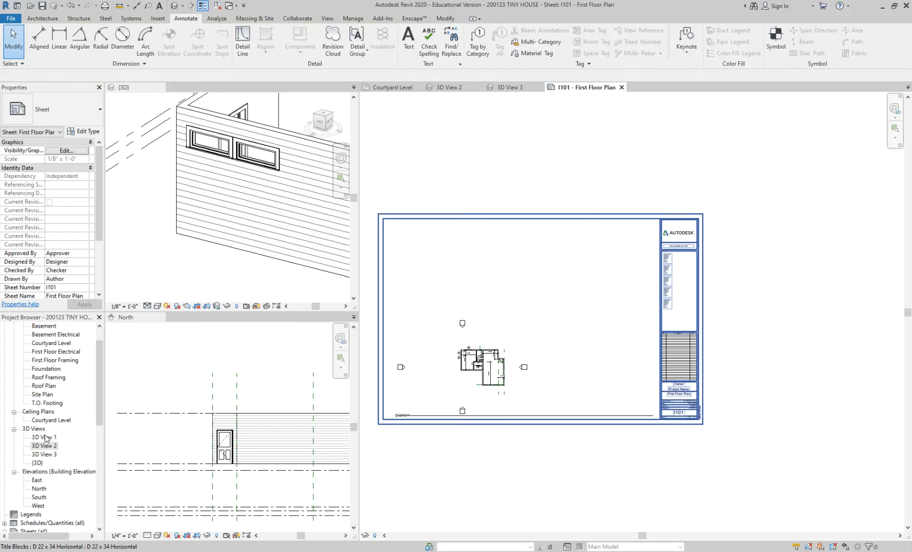
{"action": "left_click", "coordinate": [50, 395]}
{"action": "left_click_drag", "start_coordinate": [45, 386], "coordinate": [534, 335]}
{"action": "left_click", "coordinate": [513, 307]}
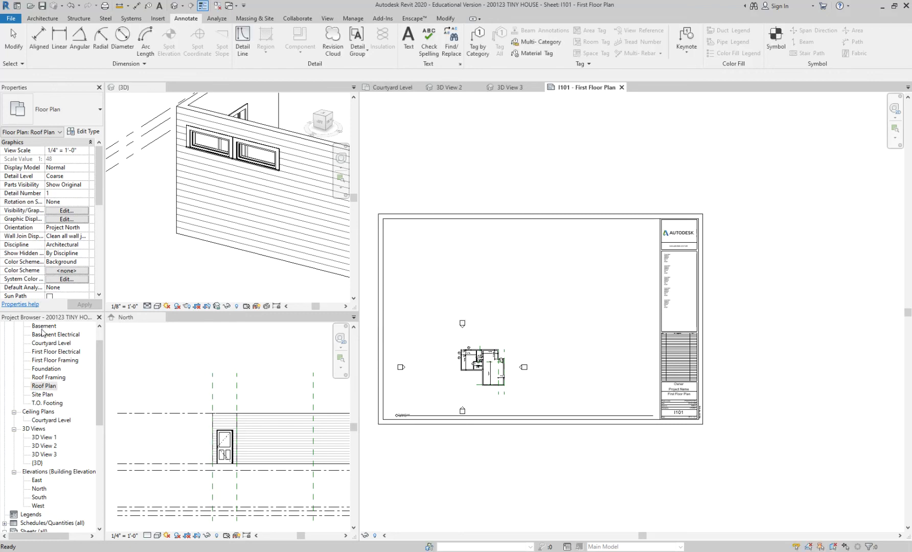
Step: Place the Roof Framing plan on the I101 sheet, above and to the right of the floor plan
{"action": "left_click", "coordinate": [49, 343]}
{"action": "scroll", "coordinate": [49, 348], "scroll_direction": "up", "scroll_amount": 1}
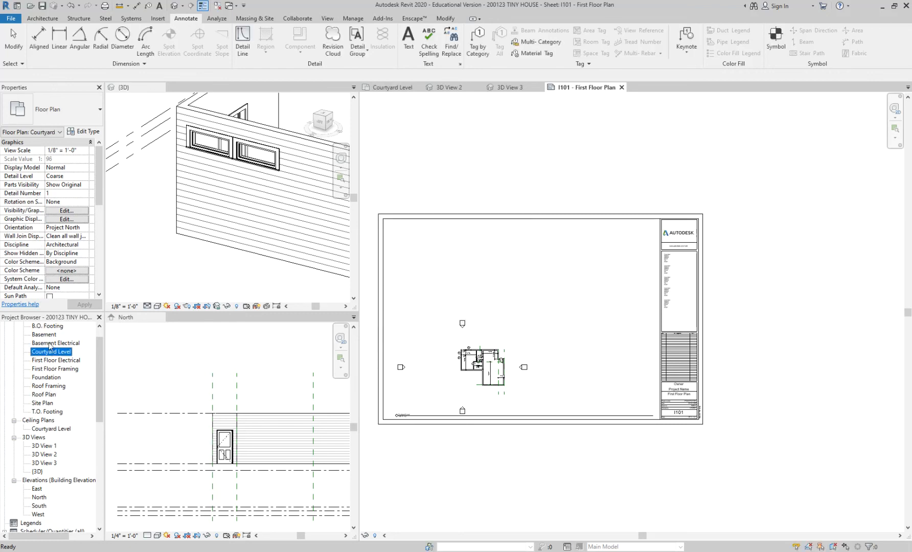
{"action": "left_click", "coordinate": [47, 327]}
{"action": "scroll", "coordinate": [48, 332], "scroll_direction": "up", "scroll_amount": 1}
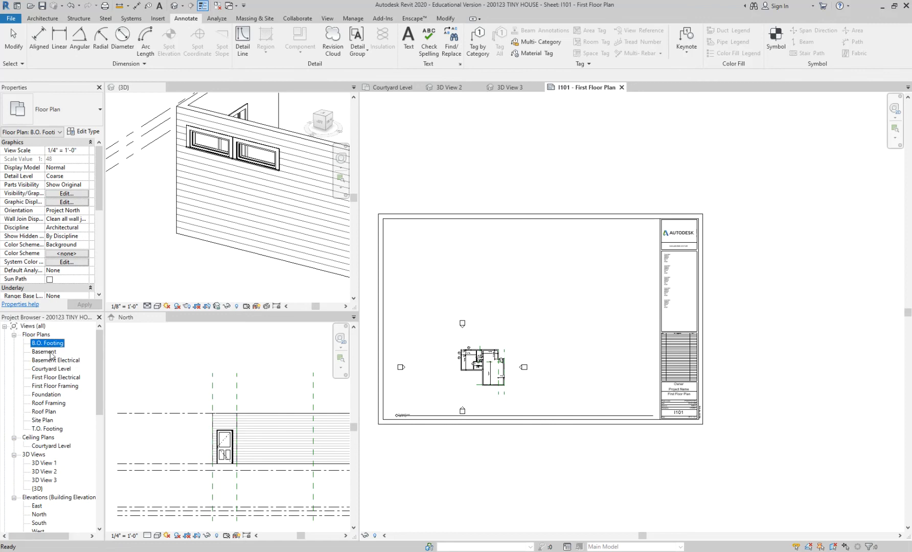
{"action": "left_click", "coordinate": [37, 352]}
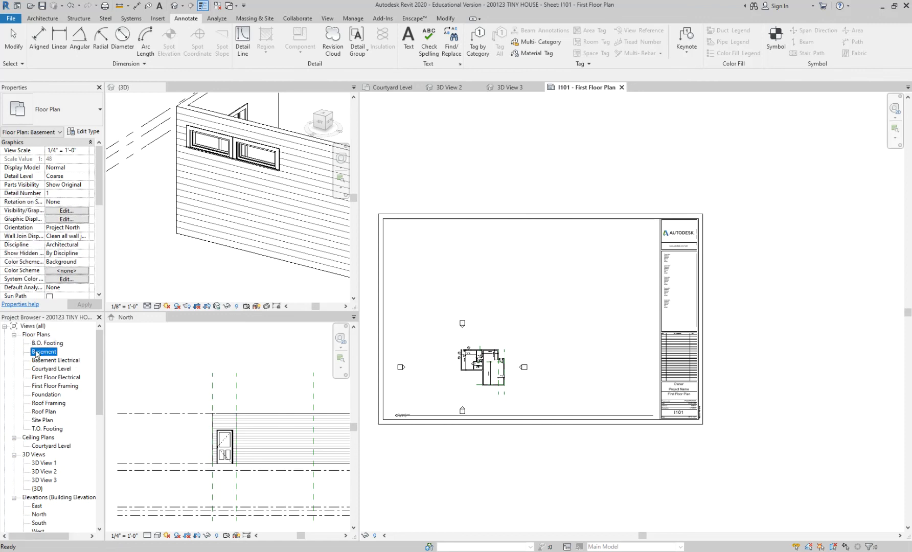
{"action": "left_click", "coordinate": [53, 404]}
{"action": "left_click", "coordinate": [48, 413]}
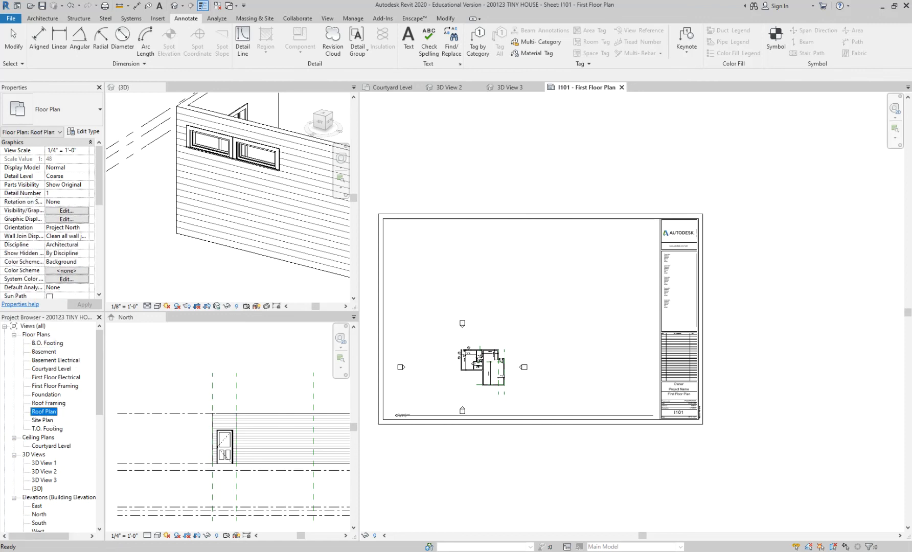
{"action": "left_click_drag", "start_coordinate": [45, 403], "coordinate": [414, 307]}
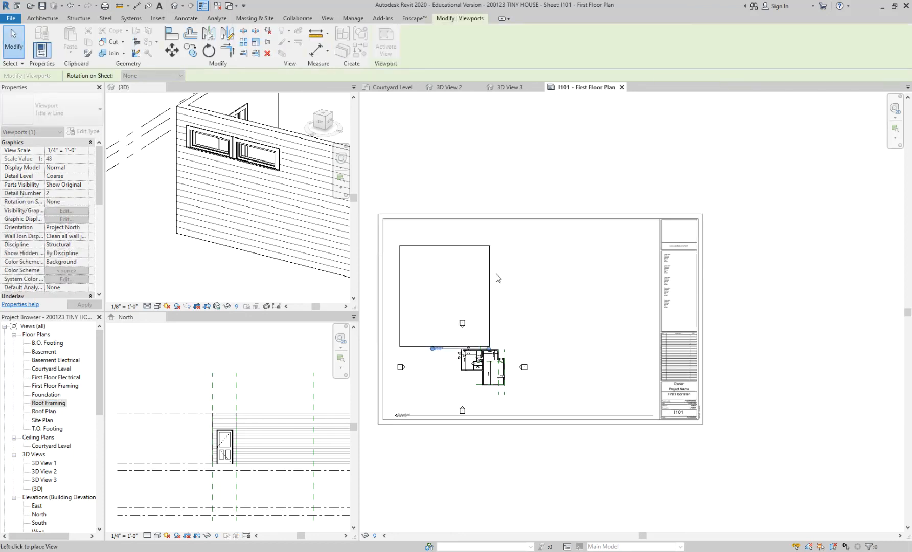
{"action": "left_click", "coordinate": [540, 279]}
Step: Compare the Roof Framing viewport's title scale with the scale shown in the I101 title block
{"action": "scroll", "coordinate": [534, 307], "scroll_direction": "up", "scroll_amount": 3}
{"action": "scroll", "coordinate": [532, 354], "scroll_direction": "up", "scroll_amount": 2}
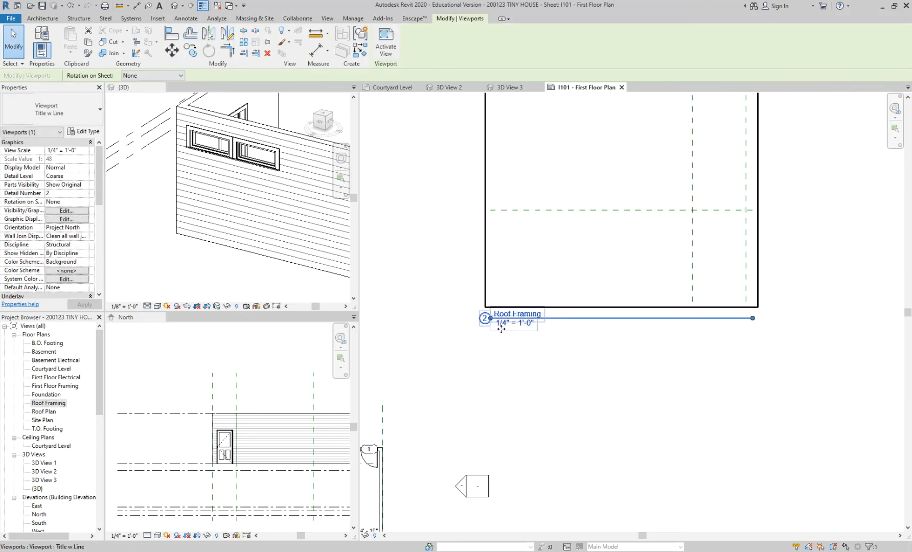
{"action": "scroll", "coordinate": [501, 328], "scroll_direction": "down", "scroll_amount": 4}
{"action": "key", "text": "Escape"}
{"action": "scroll", "coordinate": [773, 513], "scroll_direction": "up", "scroll_amount": 5}
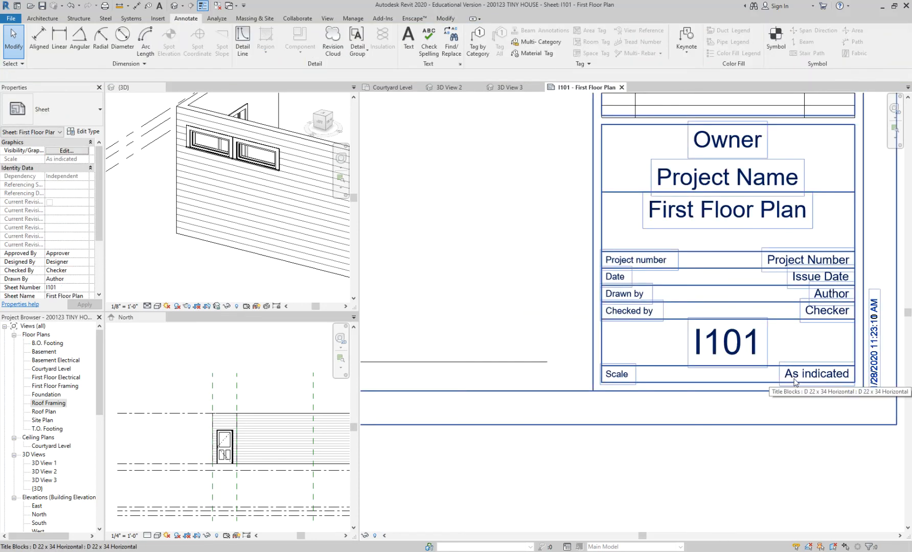
{"action": "scroll", "coordinate": [794, 384], "scroll_direction": "down", "scroll_amount": 5}
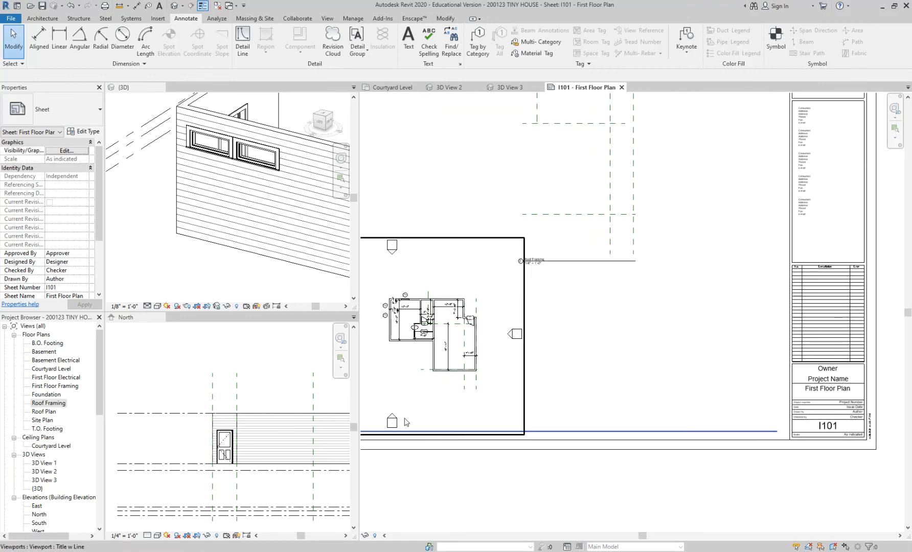
Step: Delete the Roof Framing viewport from the I101 sheet and recheck the title block scale
{"action": "left_click", "coordinate": [565, 243]}
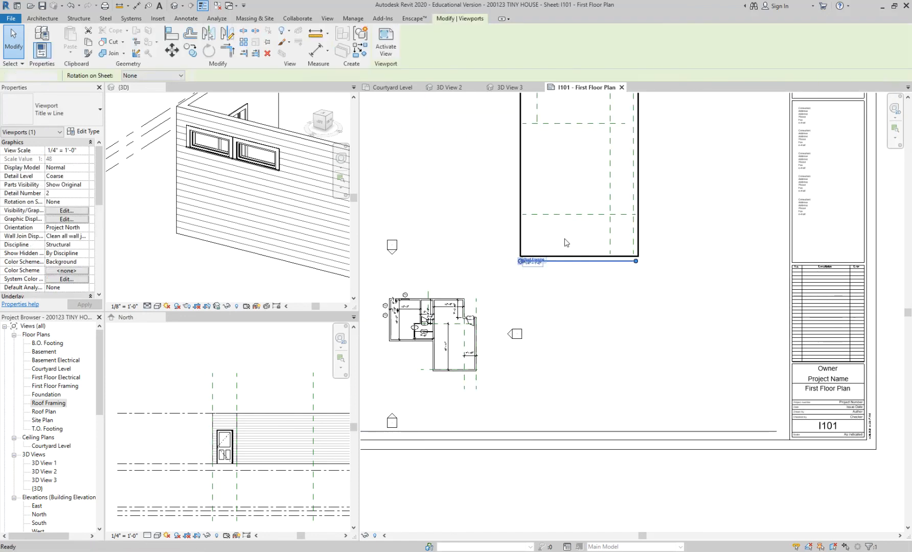
{"action": "key", "text": "Escape"}
{"action": "scroll", "coordinate": [860, 440], "scroll_direction": "up", "scroll_amount": 5}
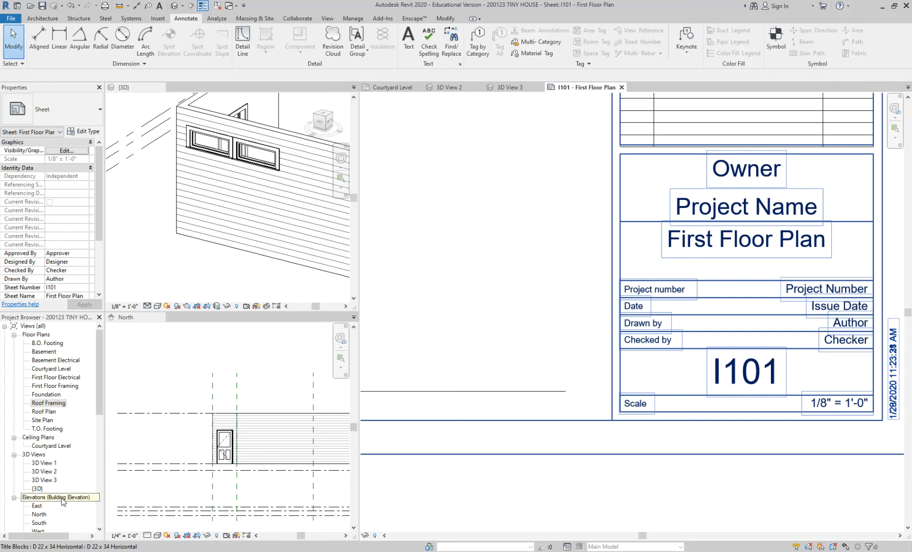
{"action": "scroll", "coordinate": [511, 320], "scroll_direction": "down", "scroll_amount": 5}
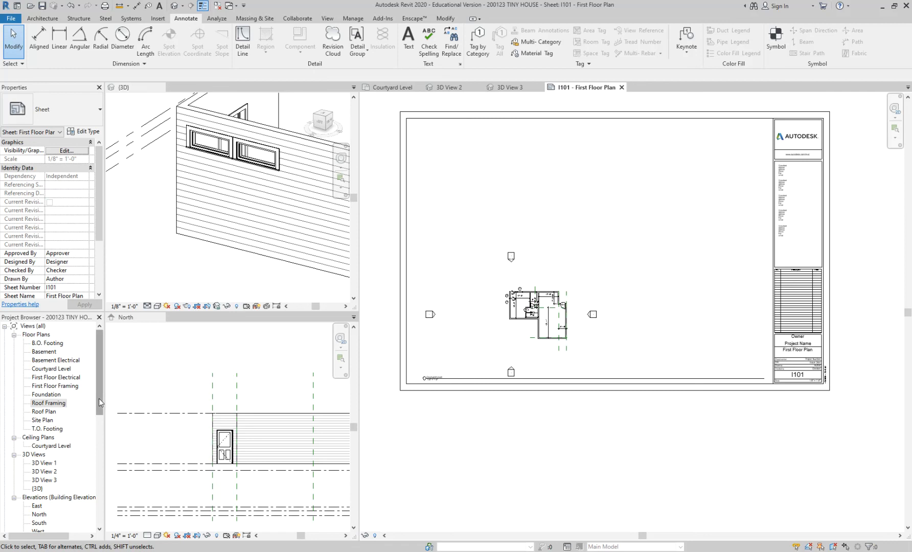
Step: Open the A6 and A7 Elevations sheets, ending on A6 - Elevations
{"action": "left_click_drag", "start_coordinate": [98, 396], "coordinate": [98, 480]}
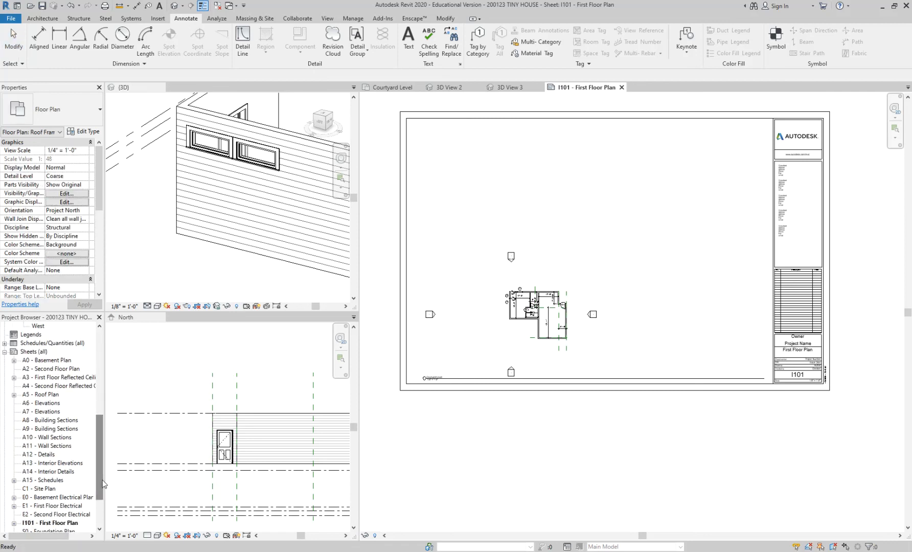
{"action": "left_click", "coordinate": [53, 404]}
{"action": "double_click", "coordinate": [53, 403]}
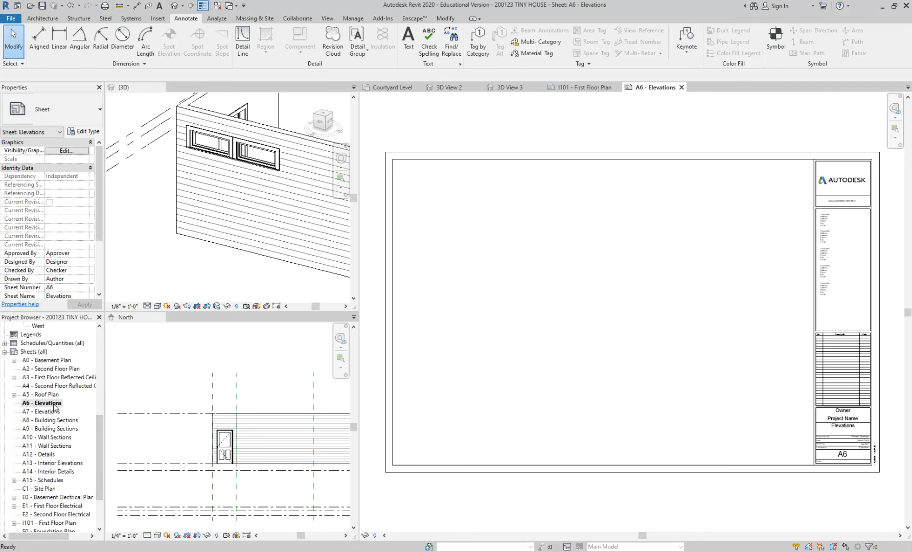
{"action": "double_click", "coordinate": [47, 411]}
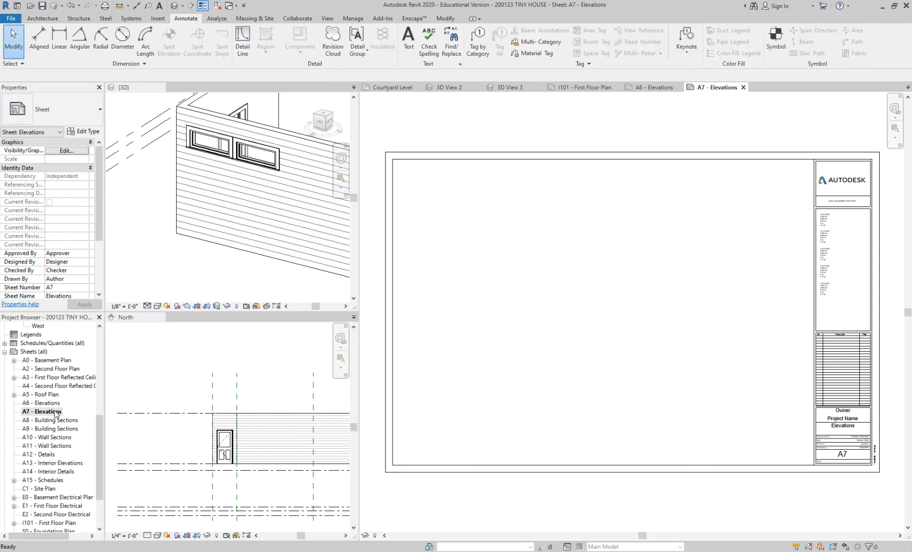
{"action": "double_click", "coordinate": [55, 403]}
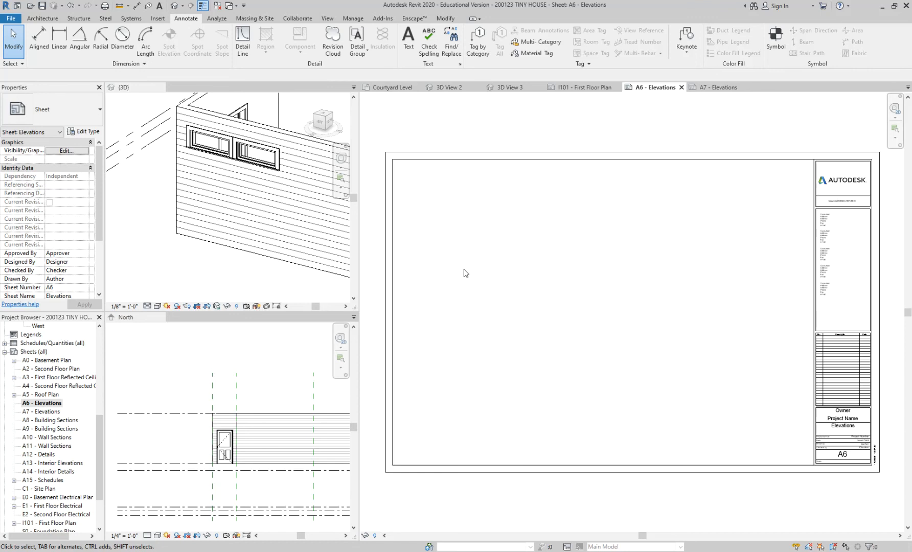
Step: Place the East elevation in the upper left of the A6 - Elevations sheet
{"action": "left_click_drag", "start_coordinate": [98, 429], "coordinate": [103, 347]}
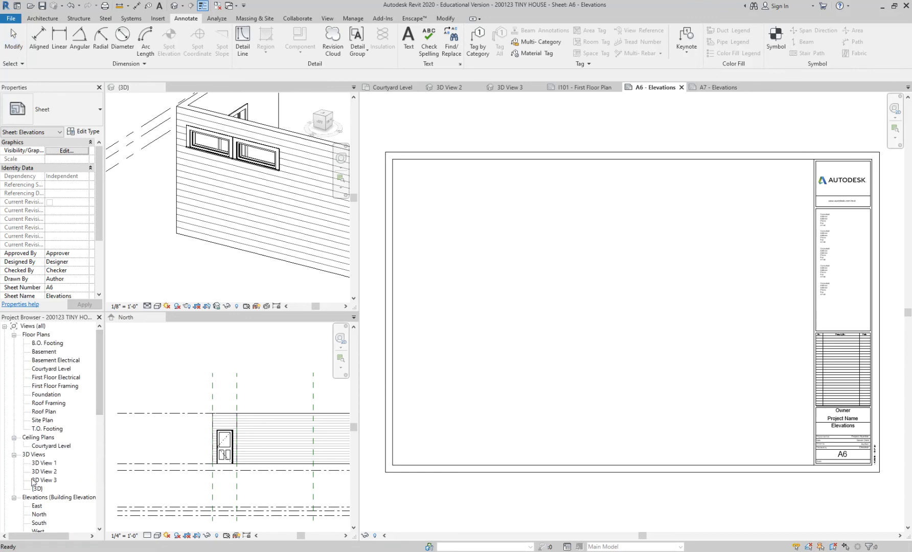
{"action": "scroll", "coordinate": [49, 417], "scroll_direction": "down", "scroll_amount": 1}
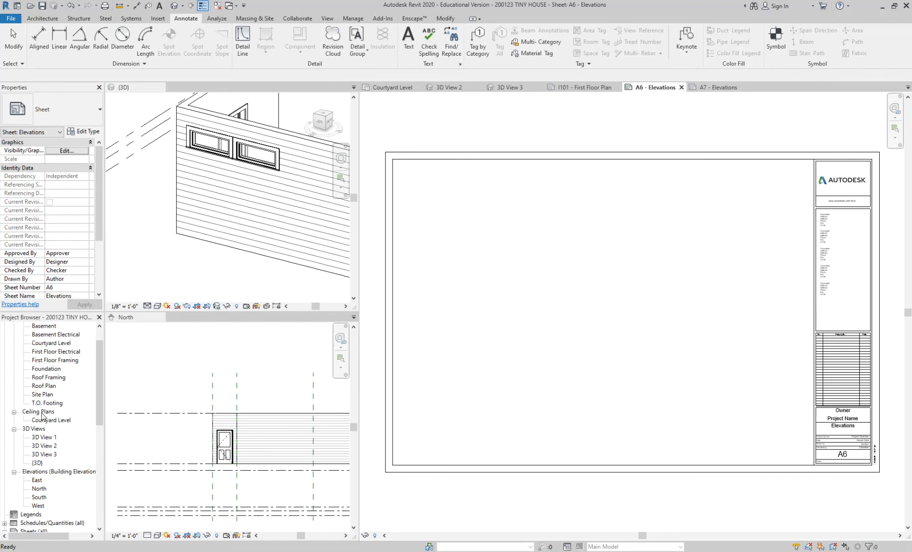
{"action": "left_click", "coordinate": [37, 481]}
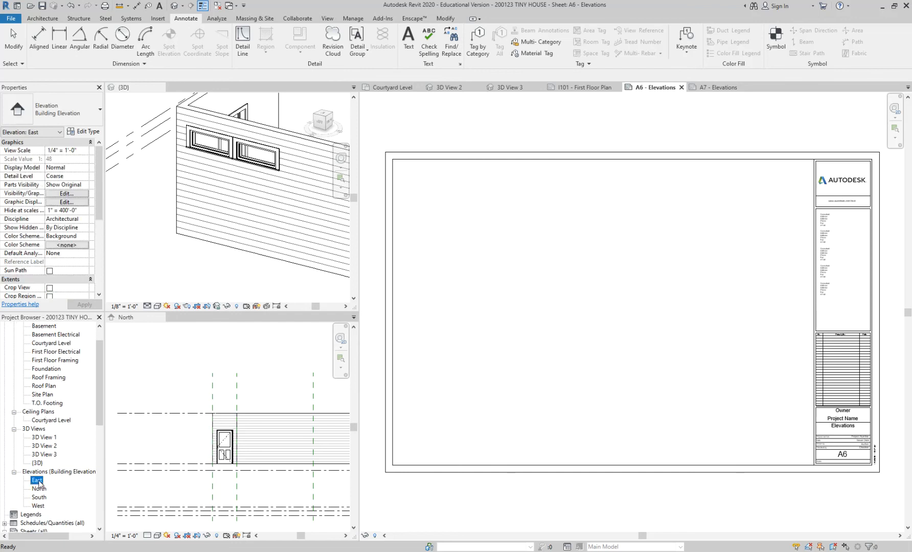
{"action": "left_click_drag", "start_coordinate": [37, 482], "coordinate": [458, 230]}
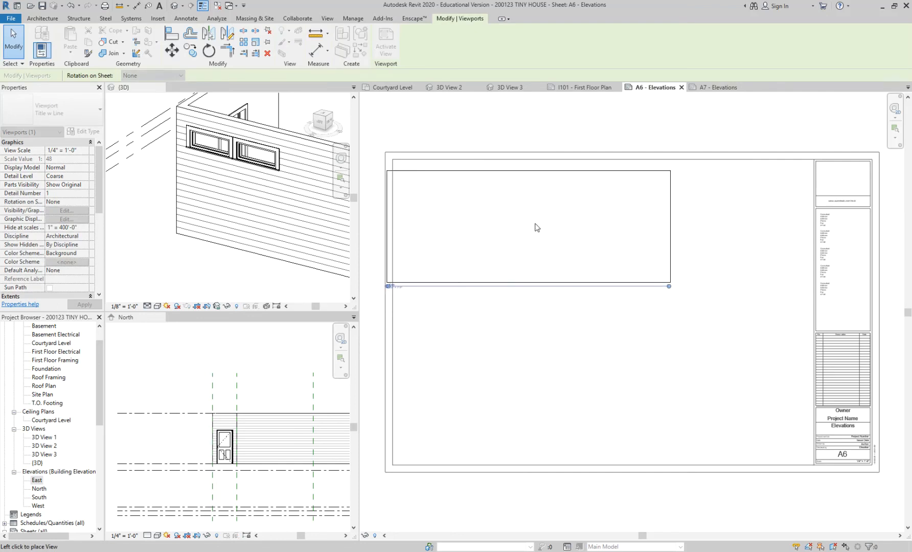
{"action": "left_click", "coordinate": [540, 227]}
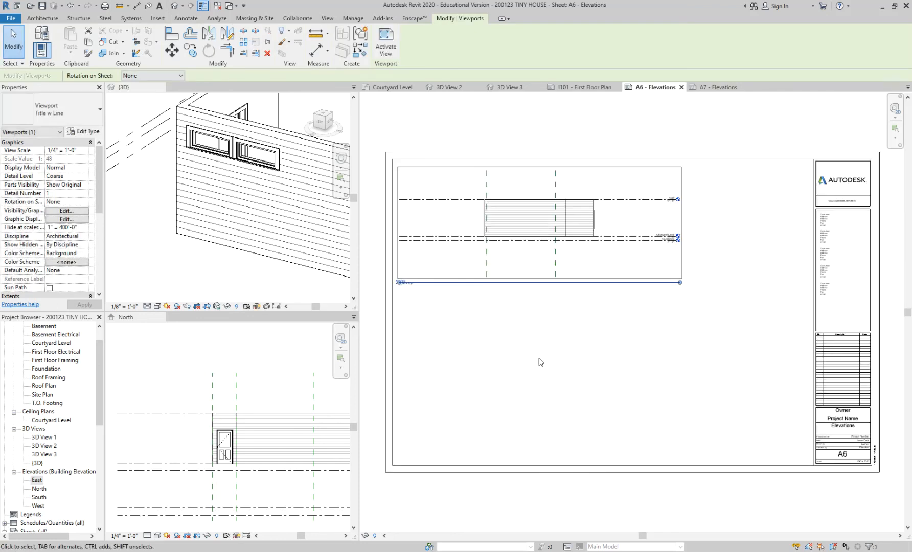
{"action": "left_click", "coordinate": [540, 362]}
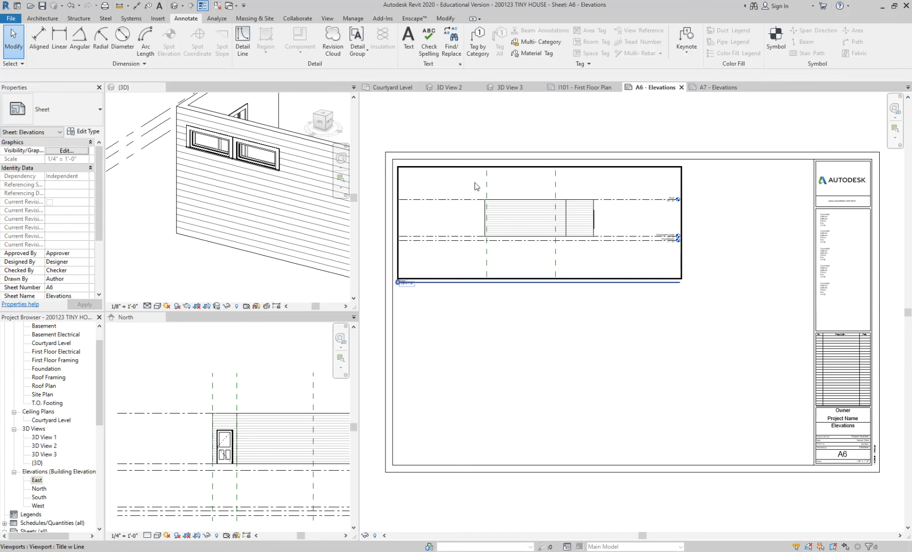
Step: Delete the East elevation viewport from the A6 sheet
{"action": "left_click", "coordinate": [582, 270]}
{"action": "key", "text": "Escape"}
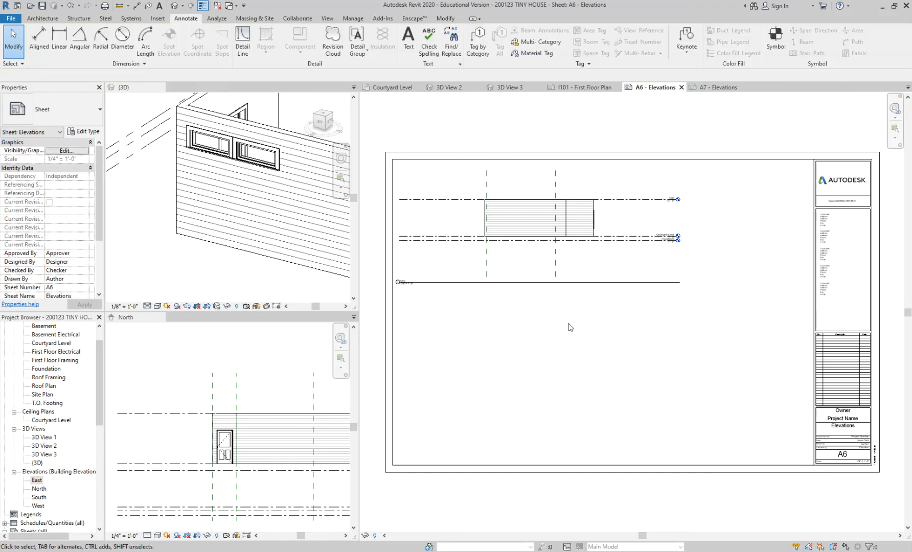
{"action": "left_click", "coordinate": [579, 261]}
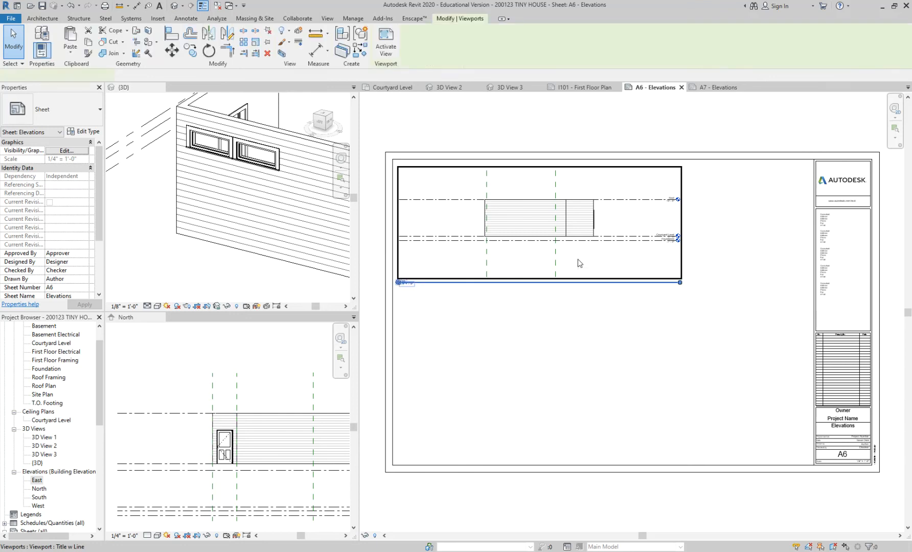
{"action": "key", "text": "Delete"}
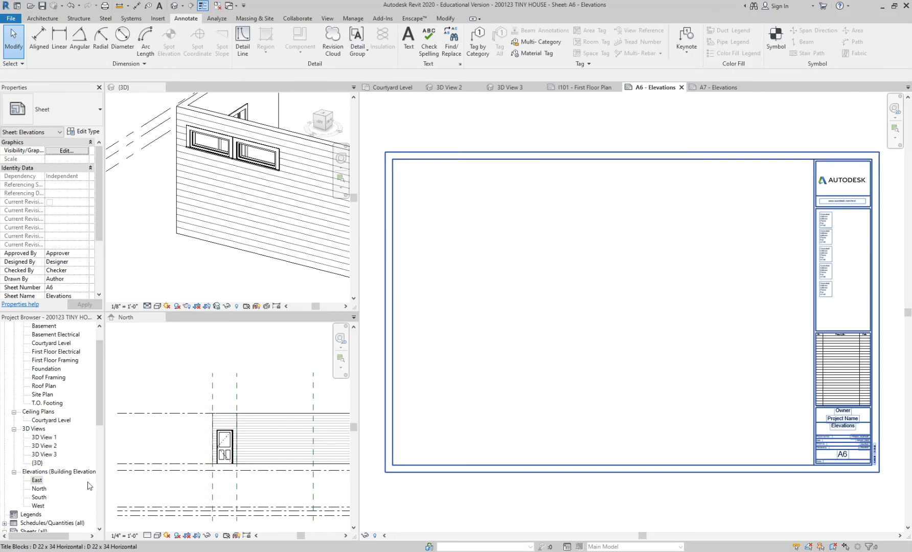
Step: Open the East elevation view and enable Crop View and Crop Region Visible for it
{"action": "double_click", "coordinate": [37, 480]}
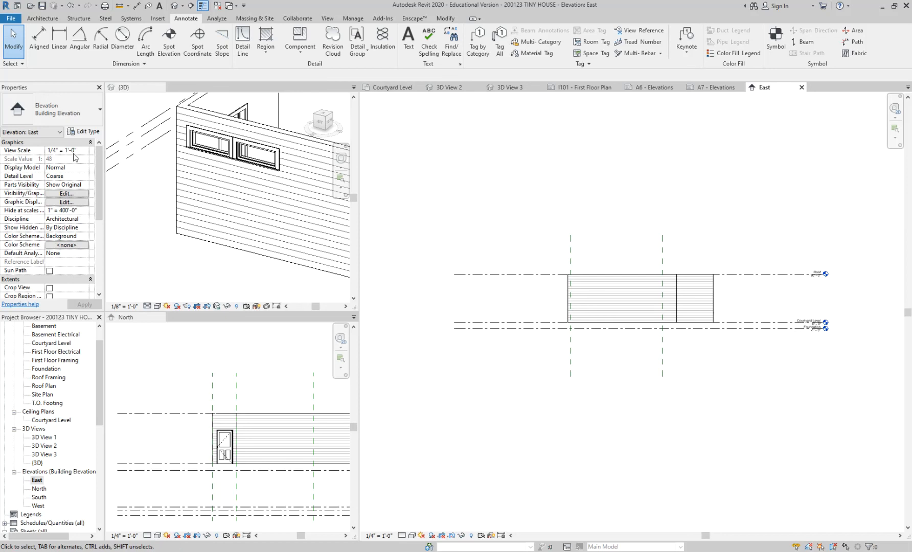
{"action": "left_click_drag", "start_coordinate": [98, 170], "coordinate": [99, 215]}
{"action": "left_click", "coordinate": [50, 193]}
{"action": "left_click", "coordinate": [49, 202]}
{"action": "scroll", "coordinate": [488, 190], "scroll_direction": "down", "scroll_amount": 2}
Step: Shrink the East elevation's crop region on all four sides to fit closely around the building, then hide the crop boundary
{"action": "left_click", "coordinate": [477, 210]}
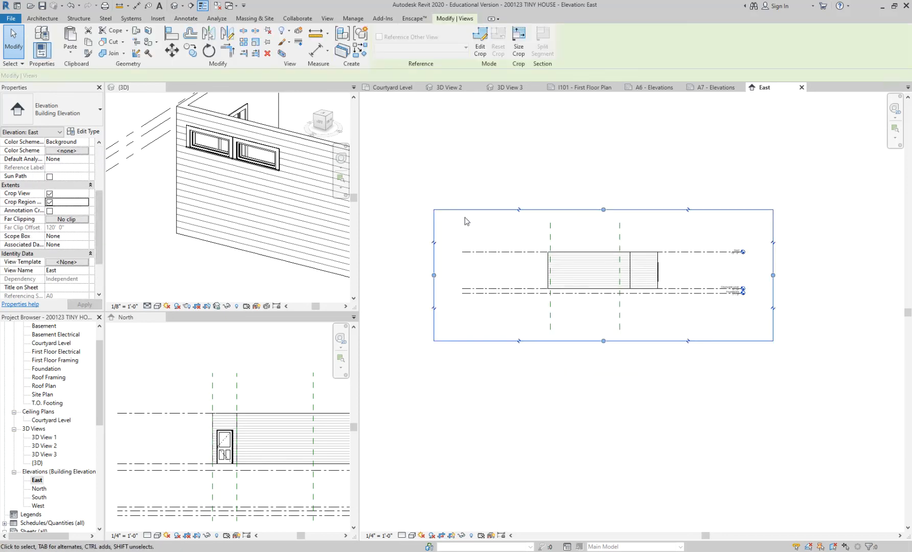
{"action": "left_click_drag", "start_coordinate": [603, 209], "coordinate": [604, 236]}
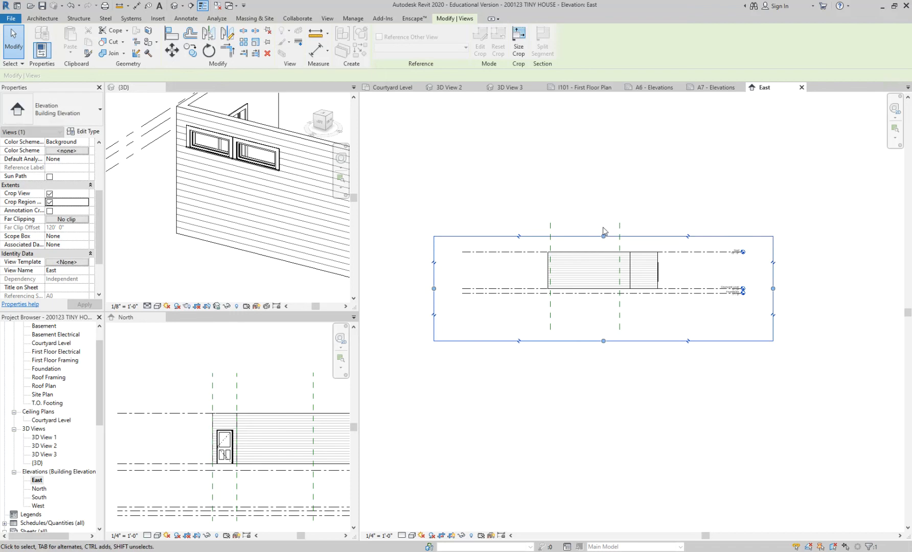
{"action": "left_click_drag", "start_coordinate": [603, 341], "coordinate": [603, 300]}
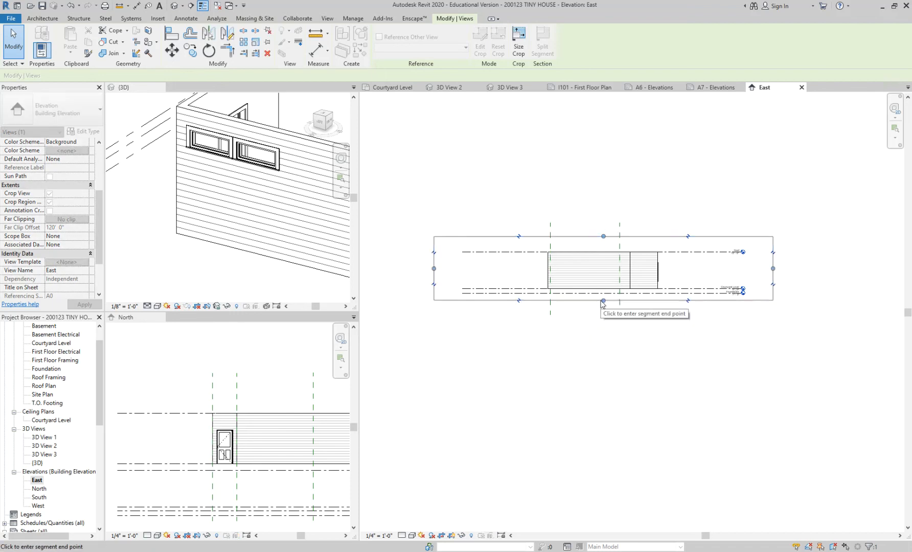
{"action": "left_click_drag", "start_coordinate": [434, 270], "coordinate": [540, 271]}
{"action": "left_click_drag", "start_coordinate": [772, 268], "coordinate": [663, 269]}
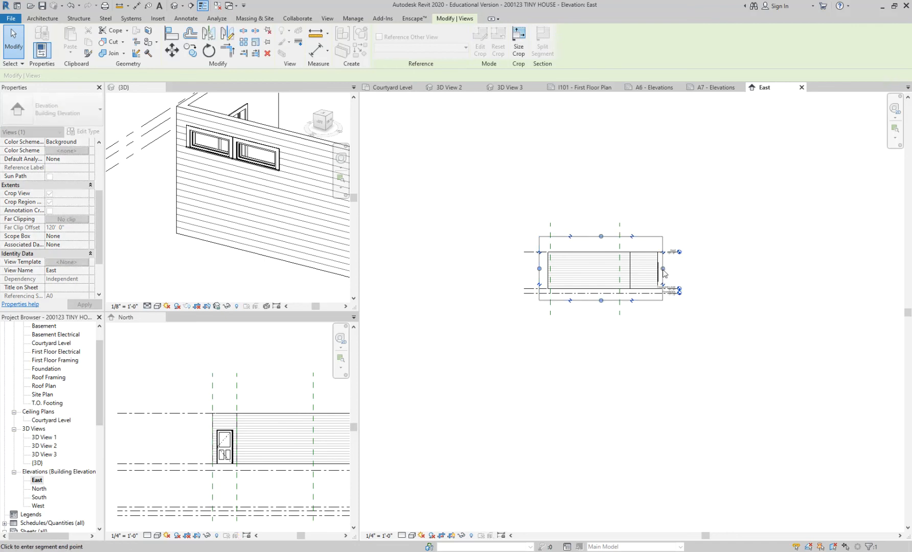
{"action": "scroll", "coordinate": [663, 271], "scroll_direction": "up", "scroll_amount": 3}
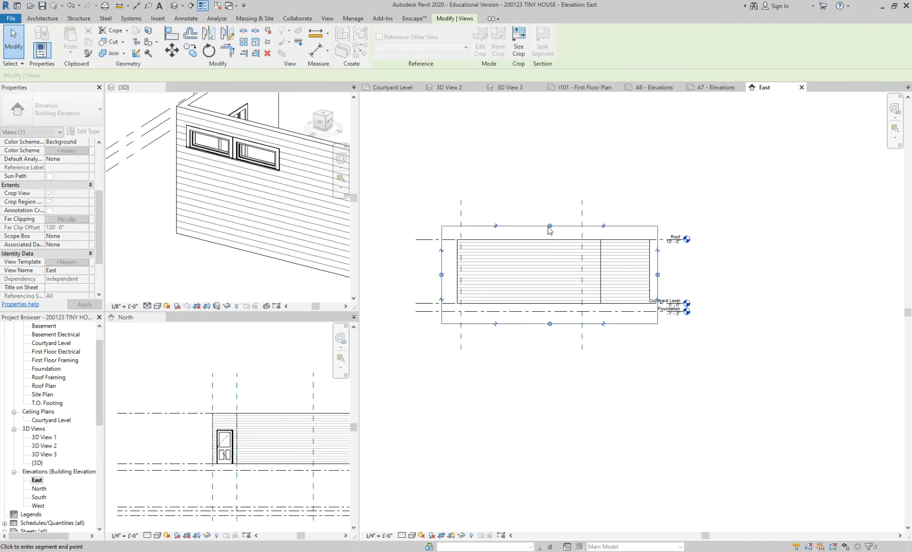
{"action": "left_click", "coordinate": [548, 384]}
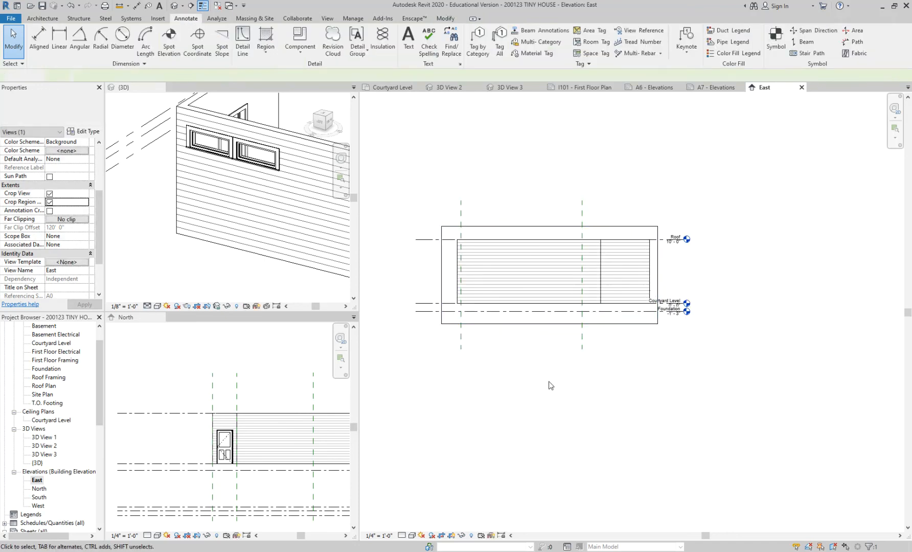
{"action": "left_click", "coordinate": [49, 203]}
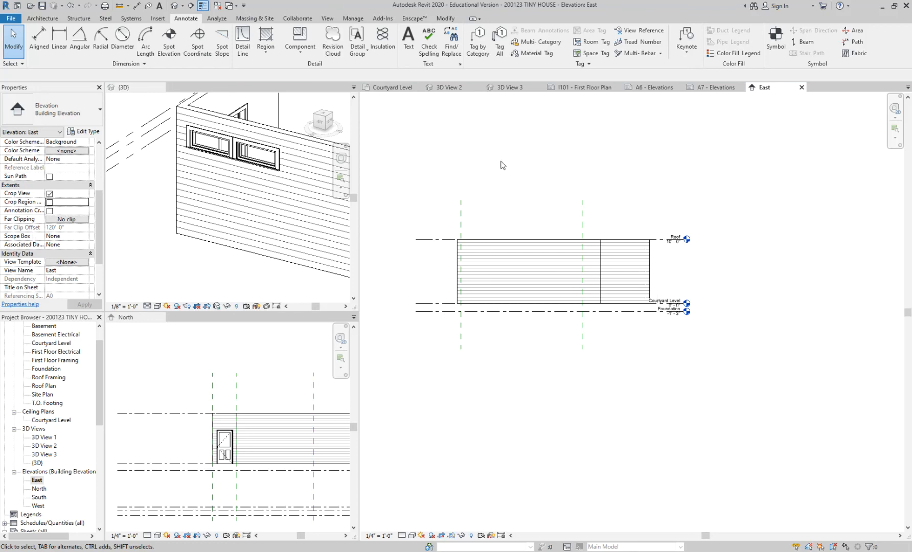
Step: Return to the A6 - Elevations sheet
{"action": "left_click_drag", "start_coordinate": [99, 382], "coordinate": [99, 366]}
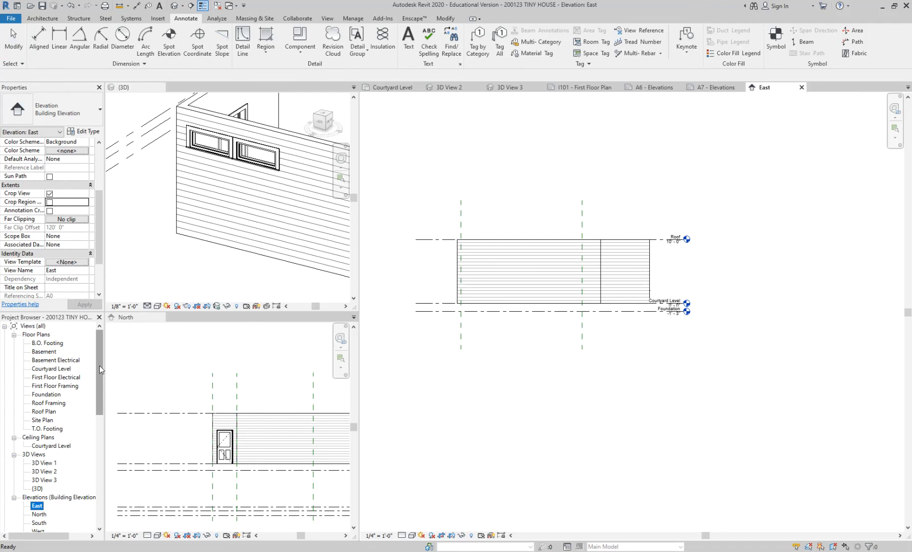
{"action": "left_click_drag", "start_coordinate": [99, 365], "coordinate": [98, 441]}
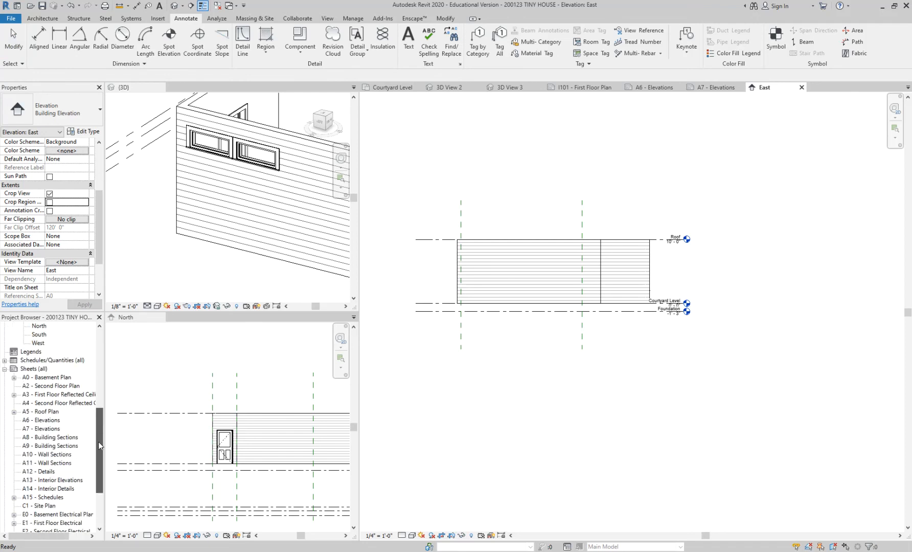
{"action": "double_click", "coordinate": [52, 420]}
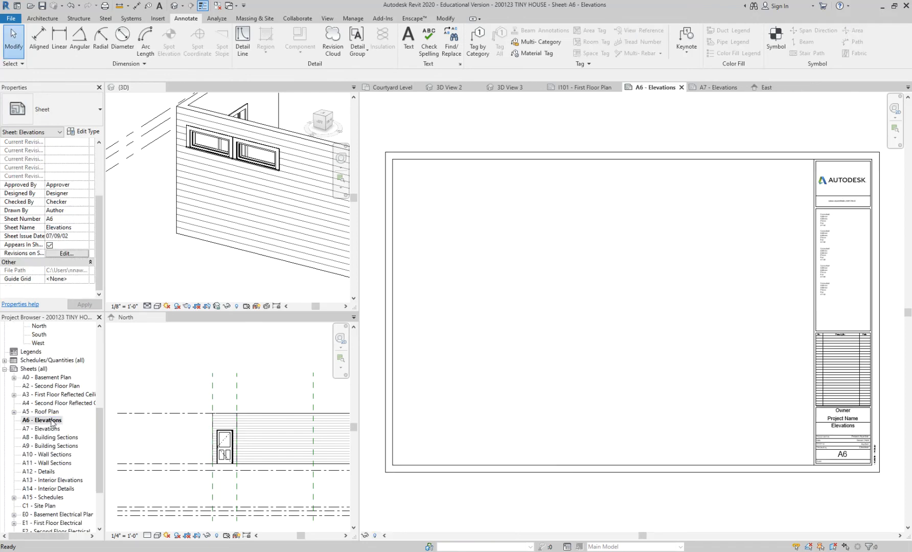
Step: Place the cropped East elevation in the upper-left area of the A6 - Elevations sheet
{"action": "left_click_drag", "start_coordinate": [99, 439], "coordinate": [97, 403]}
{"action": "left_click", "coordinate": [35, 412]}
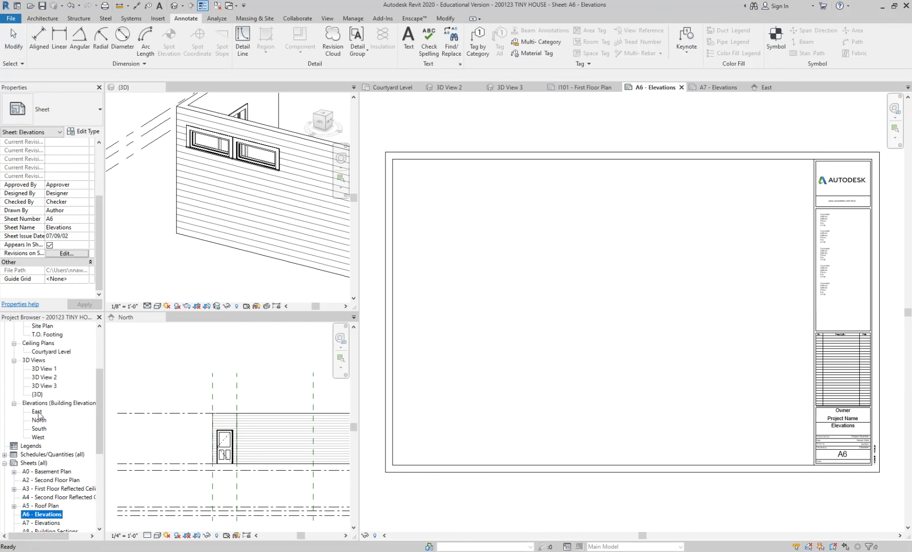
{"action": "left_click_drag", "start_coordinate": [34, 415], "coordinate": [478, 221]}
{"action": "left_click", "coordinate": [459, 205]}
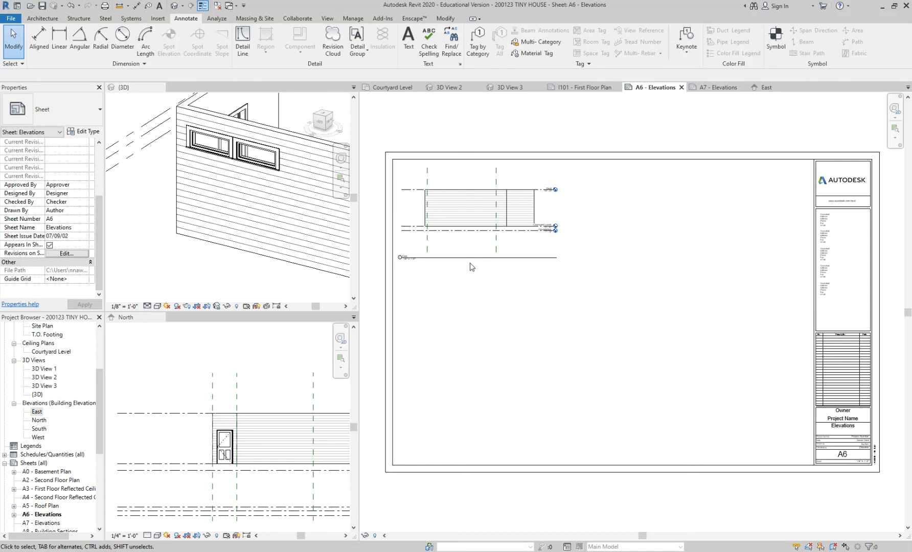
Step: Move the East elevation's view title up so it sits just below the lower level lines of the drawing
{"action": "scroll", "coordinate": [470, 264], "scroll_direction": "up", "scroll_amount": 3}
{"action": "left_click", "coordinate": [470, 199]}
{"action": "left_click", "coordinate": [479, 277]}
{"action": "scroll", "coordinate": [474, 272], "scroll_direction": "down", "scroll_amount": 1}
{"action": "left_click", "coordinate": [464, 258]}
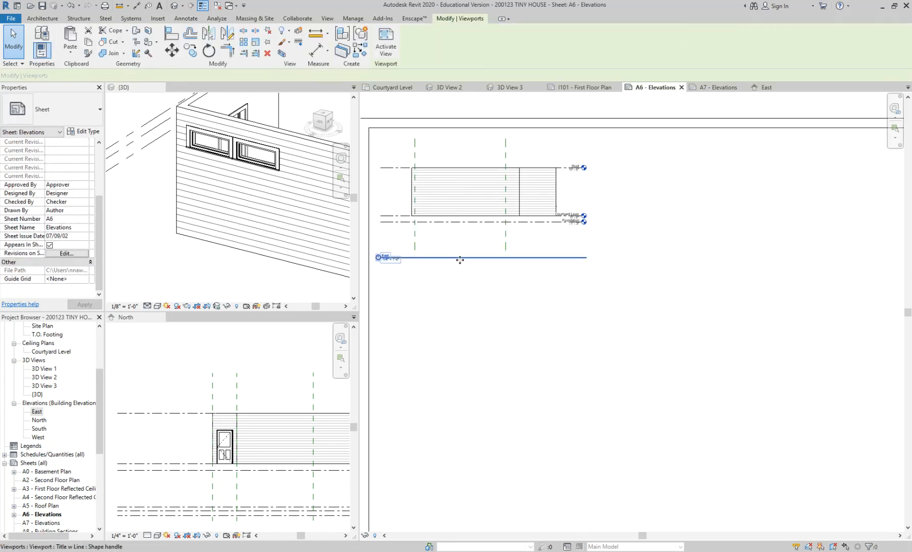
{"action": "left_click_drag", "start_coordinate": [454, 260], "coordinate": [454, 236]}
{"action": "left_click", "coordinate": [480, 335]}
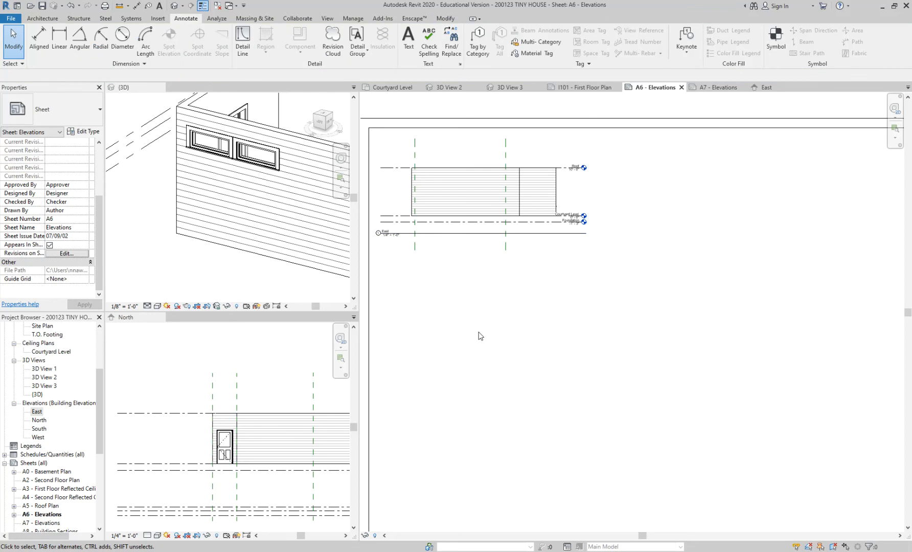
Step: Change the sheet number in the A6 title block to I201
{"action": "scroll", "coordinate": [569, 341], "scroll_direction": "down", "scroll_amount": 2}
{"action": "middle_click_drag", "start_coordinate": [693, 331], "coordinate": [627, 367]}
{"action": "scroll", "coordinate": [829, 441], "scroll_direction": "up", "scroll_amount": 4}
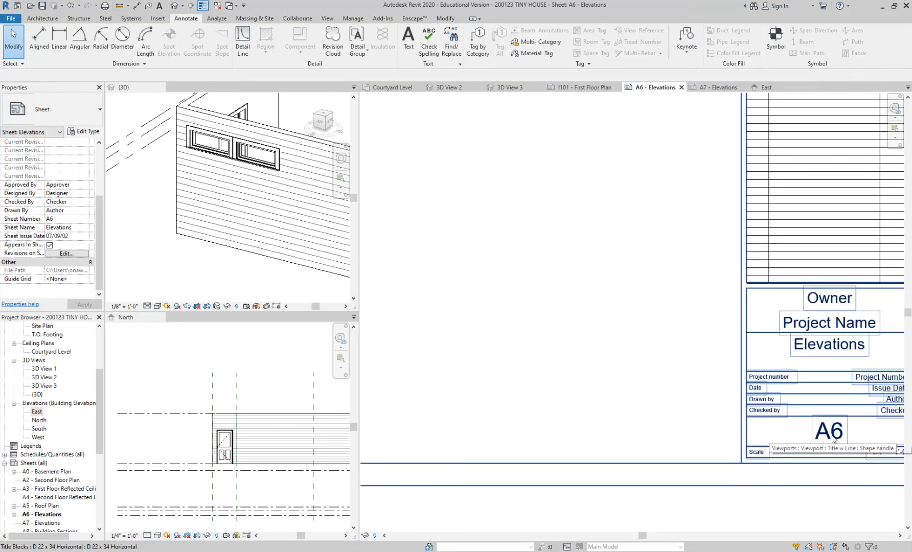
{"action": "left_click", "coordinate": [830, 432]}
{"action": "left_click", "coordinate": [831, 430]}
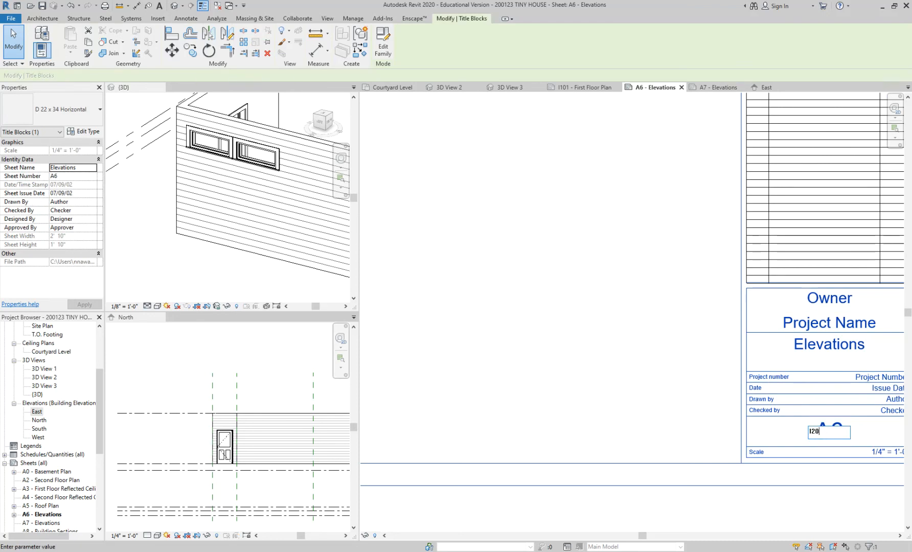
{"action": "type", "text": "I201"}
{"action": "key", "text": "Return"}
{"action": "left_click", "coordinate": [624, 386]}
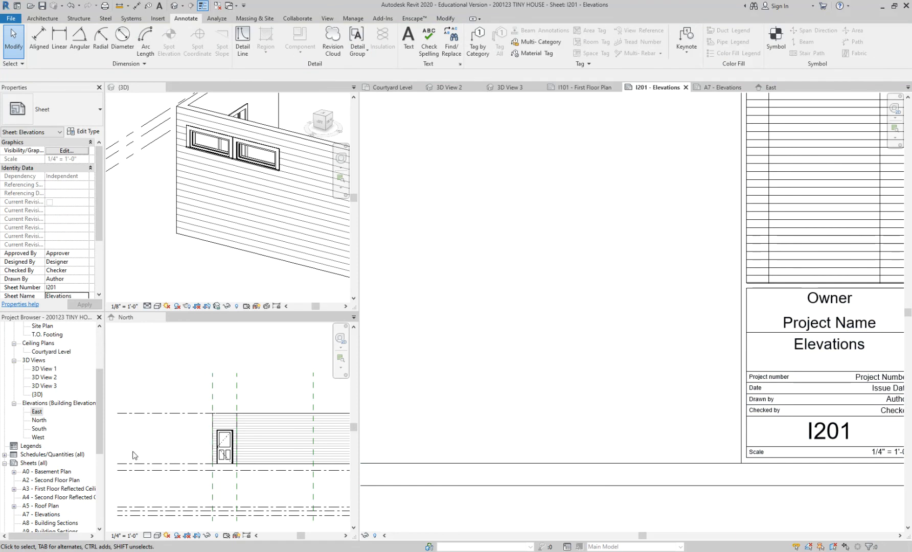
Step: Place the North elevation on sheet I201 and position it below the East elevation
{"action": "left_click", "coordinate": [37, 421]}
{"action": "left_click_drag", "start_coordinate": [37, 424], "coordinate": [637, 311]}
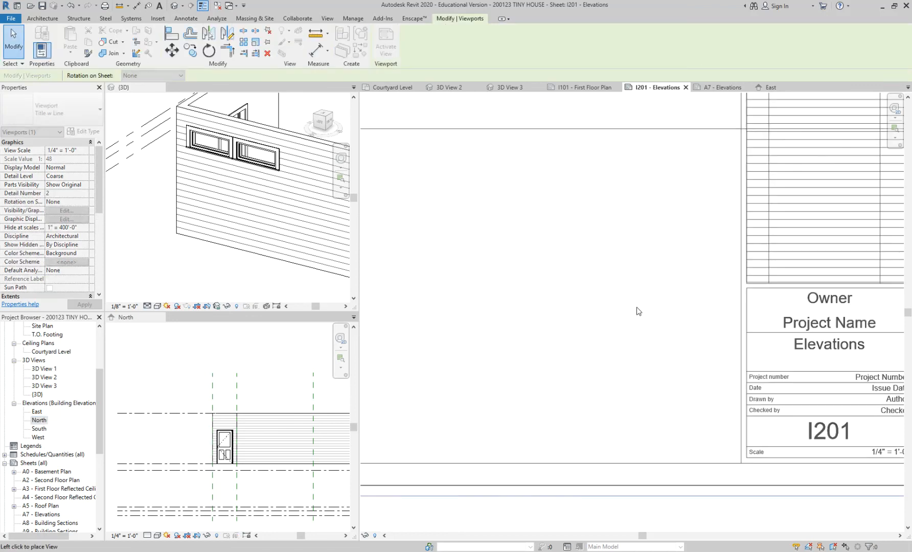
{"action": "left_click", "coordinate": [654, 254]}
{"action": "scroll", "coordinate": [648, 391], "scroll_direction": "down", "scroll_amount": 5}
{"action": "mouse_move", "coordinate": [601, 346]}
{"action": "left_mouse_down"}
{"action": "mouse_move", "coordinate": [527, 311]}
{"action": "mouse_move", "coordinate": [480, 307]}
{"action": "left_mouse_up"}
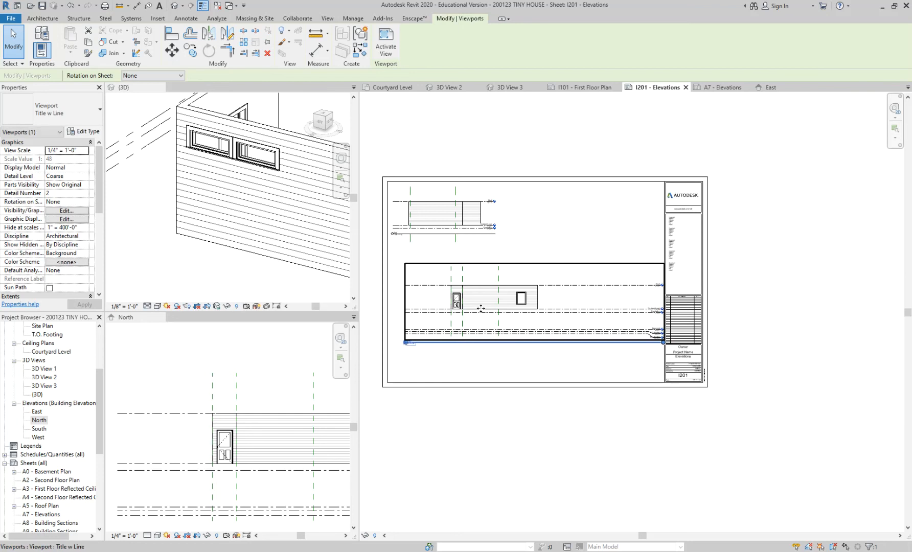
{"action": "left_click", "coordinate": [527, 368]}
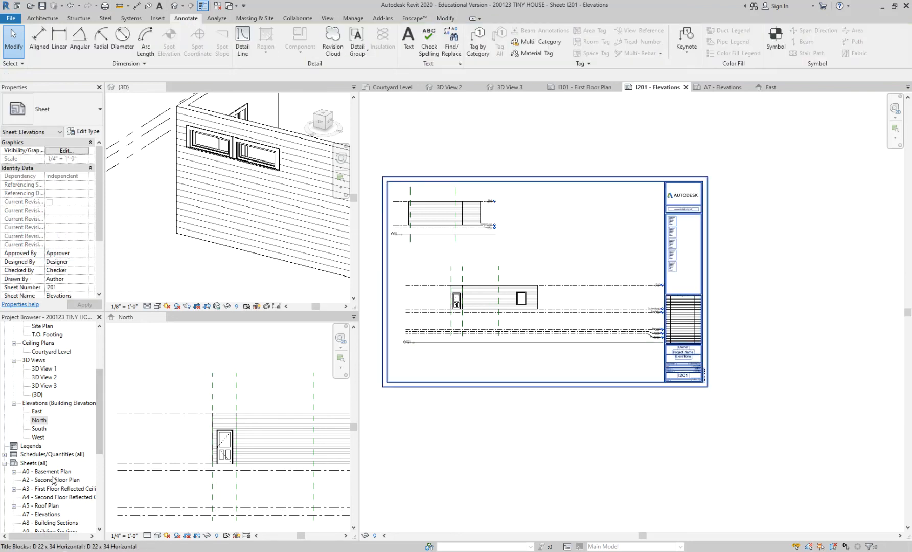
Step: Open the A7 - Elevations sheet
{"action": "scroll", "coordinate": [53, 480], "scroll_direction": "down", "scroll_amount": 1}
{"action": "scroll", "coordinate": [51, 492], "scroll_direction": "down", "scroll_amount": 2}
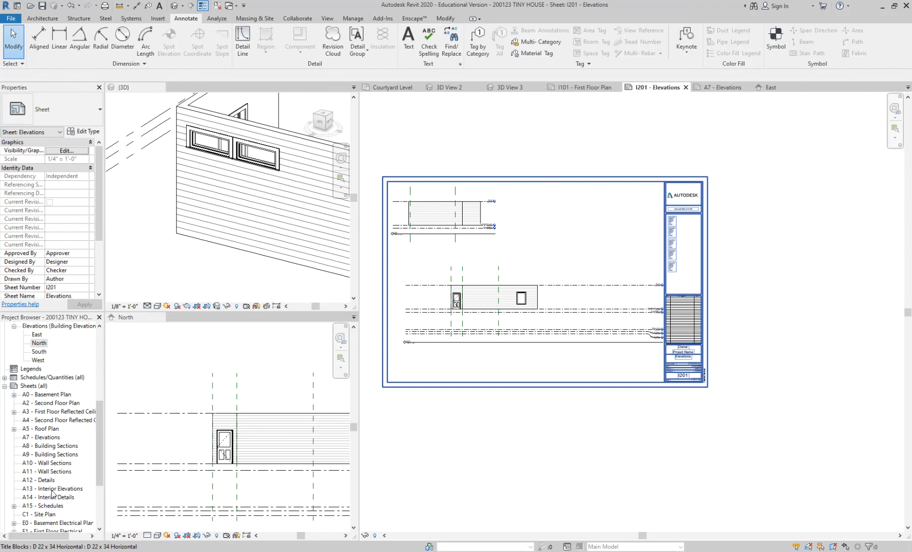
{"action": "left_click", "coordinate": [53, 489]}
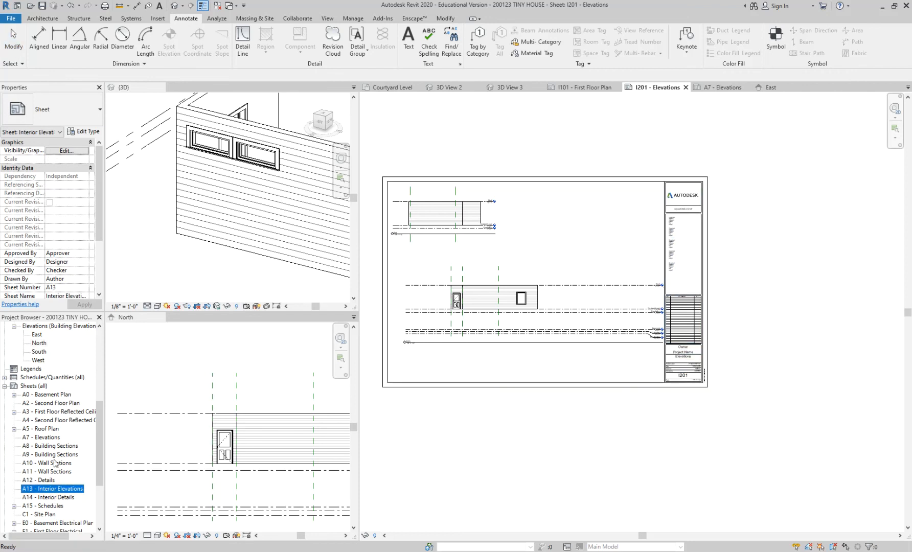
{"action": "scroll", "coordinate": [58, 460], "scroll_direction": "down", "scroll_amount": 3}
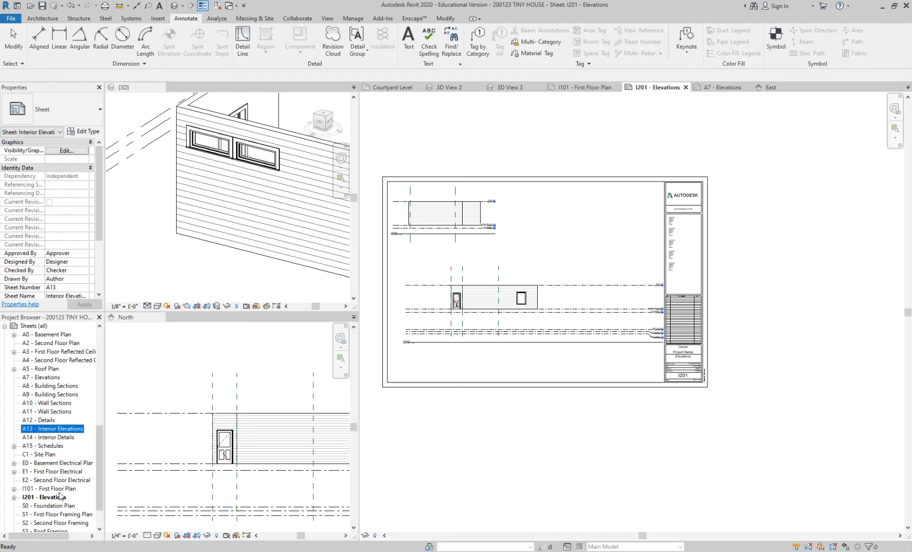
{"action": "double_click", "coordinate": [50, 379]}
Step: Try to place the East elevation on the A7 - Elevations sheet as well
{"action": "scroll", "coordinate": [50, 379], "scroll_direction": "up", "scroll_amount": 2}
{"action": "scroll", "coordinate": [50, 378], "scroll_direction": "up", "scroll_amount": 3}
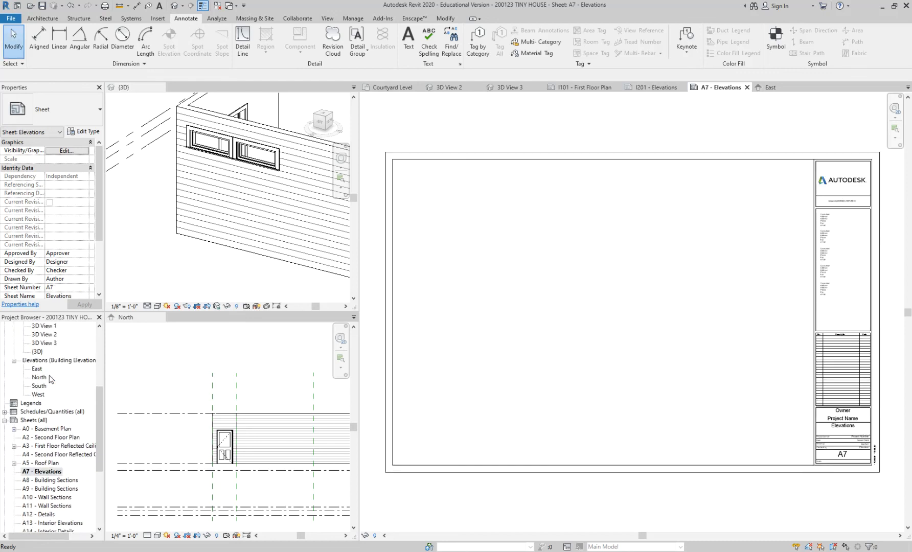
{"action": "left_click", "coordinate": [36, 369]}
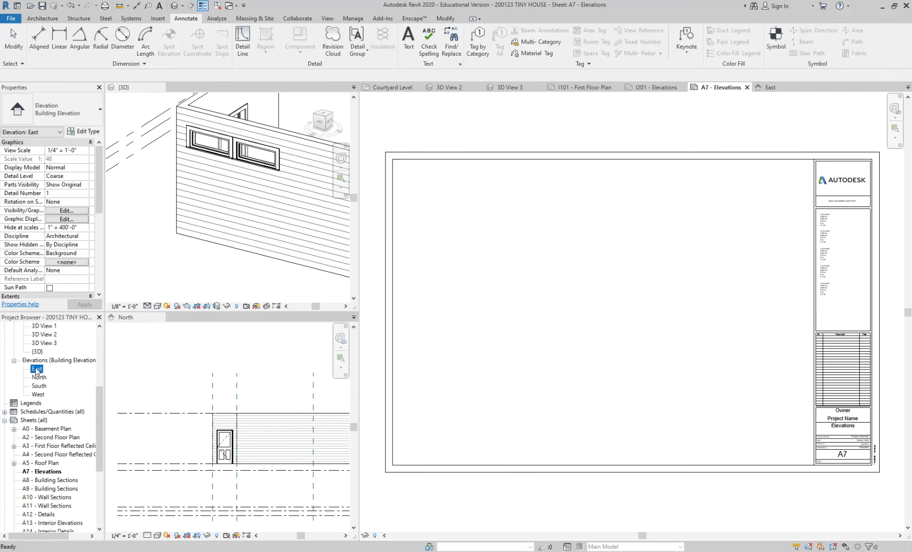
{"action": "left_click_drag", "start_coordinate": [37, 369], "coordinate": [524, 295]}
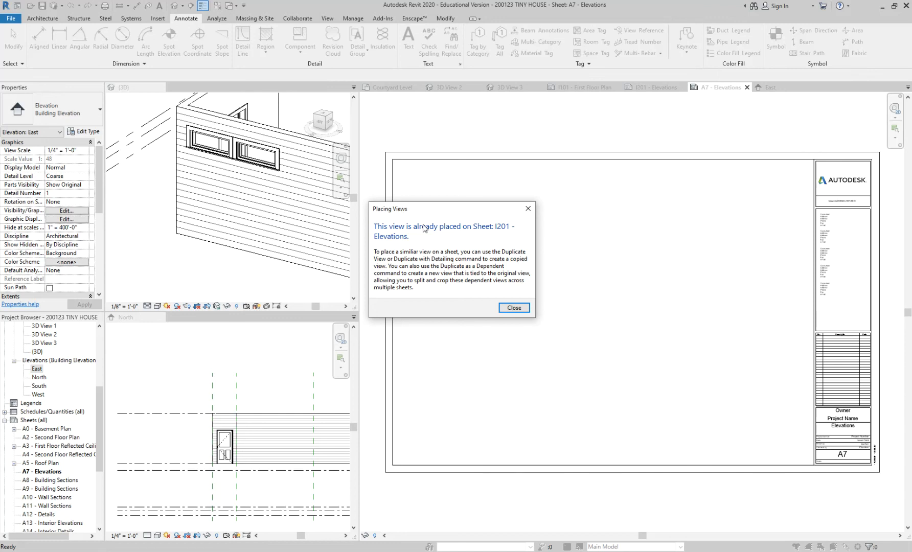
{"action": "left_click", "coordinate": [529, 208]}
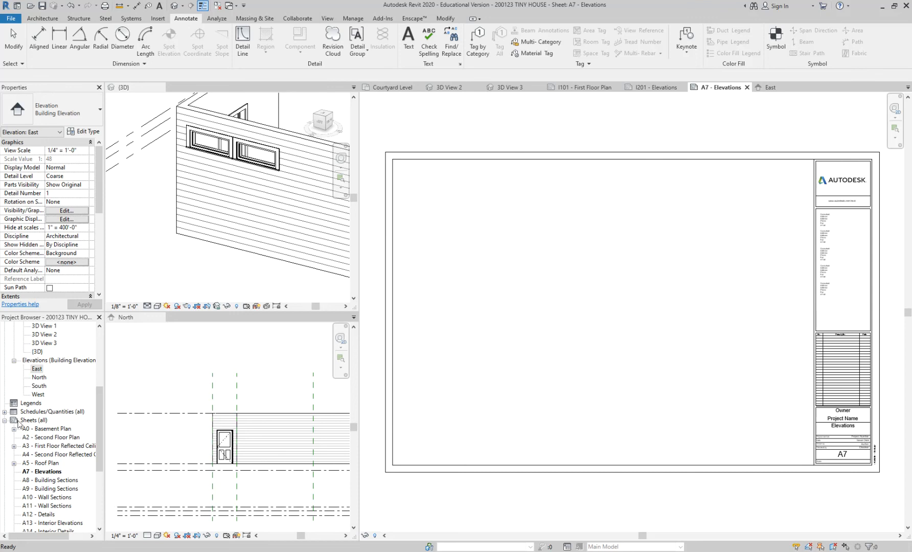
Step: Try to place the North elevation on the A7 - Elevations sheet as well
{"action": "left_click_drag", "start_coordinate": [98, 395], "coordinate": [99, 368]}
{"action": "left_click", "coordinate": [40, 438]}
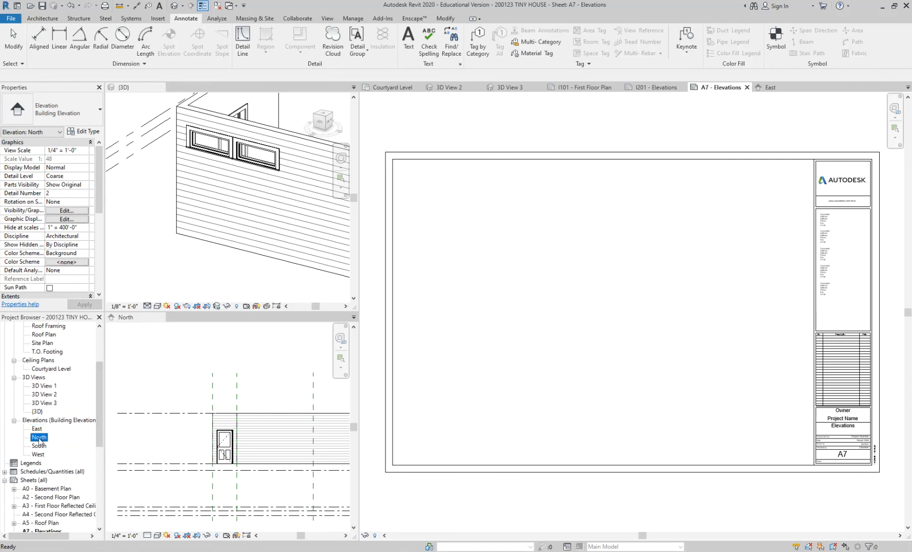
{"action": "left_click_drag", "start_coordinate": [37, 441], "coordinate": [261, 392]}
{"action": "left_click_drag", "start_coordinate": [262, 392], "coordinate": [494, 243]}
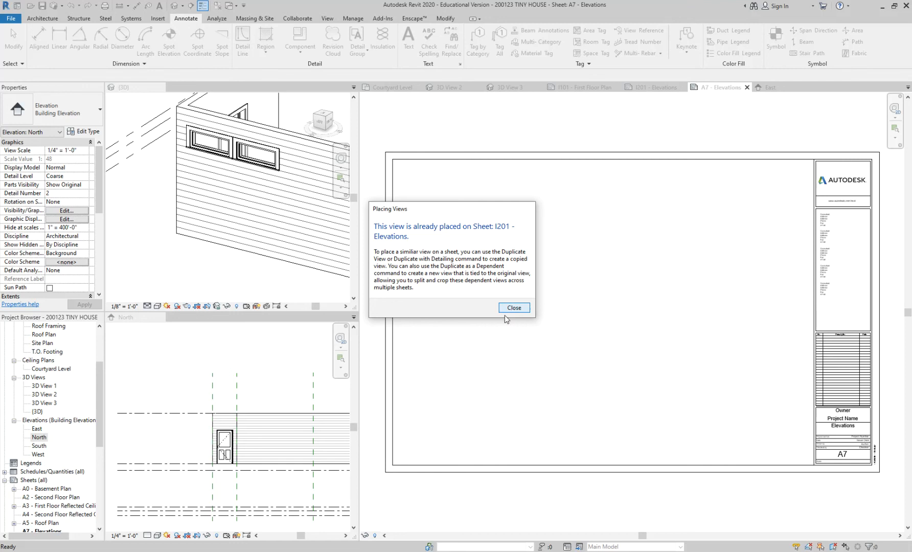
{"action": "left_click", "coordinate": [513, 307]}
Step: Place the South elevation in the middle of the A7 - Elevations sheet
{"action": "left_click", "coordinate": [43, 439]}
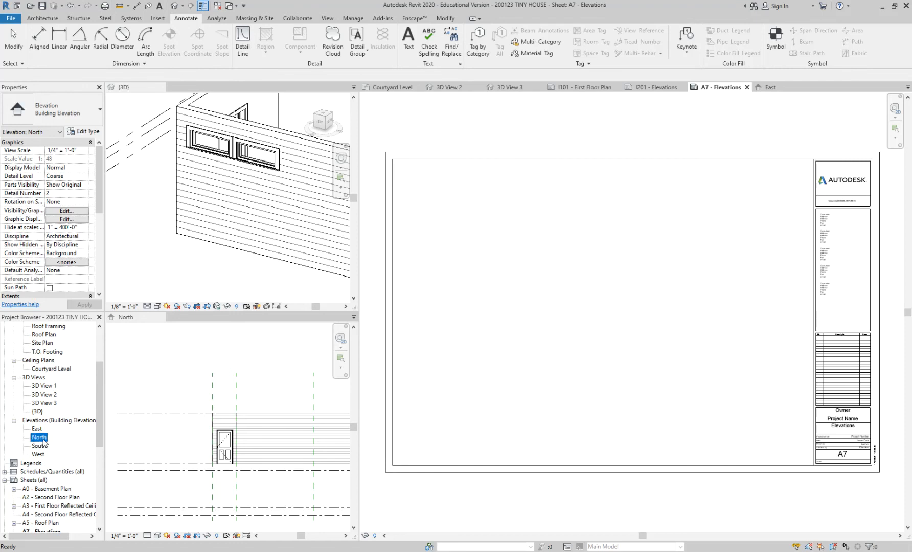
{"action": "left_click", "coordinate": [40, 447]}
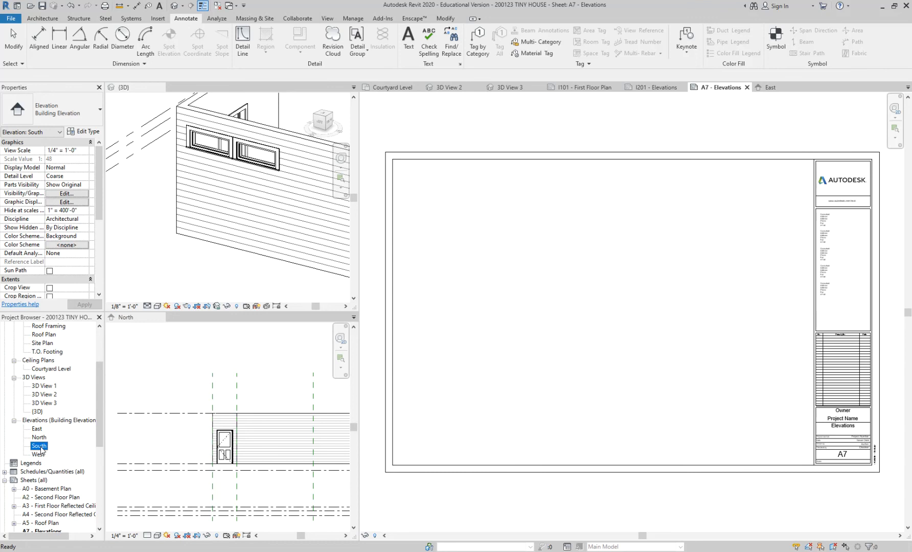
{"action": "left_click_drag", "start_coordinate": [40, 446], "coordinate": [559, 310]}
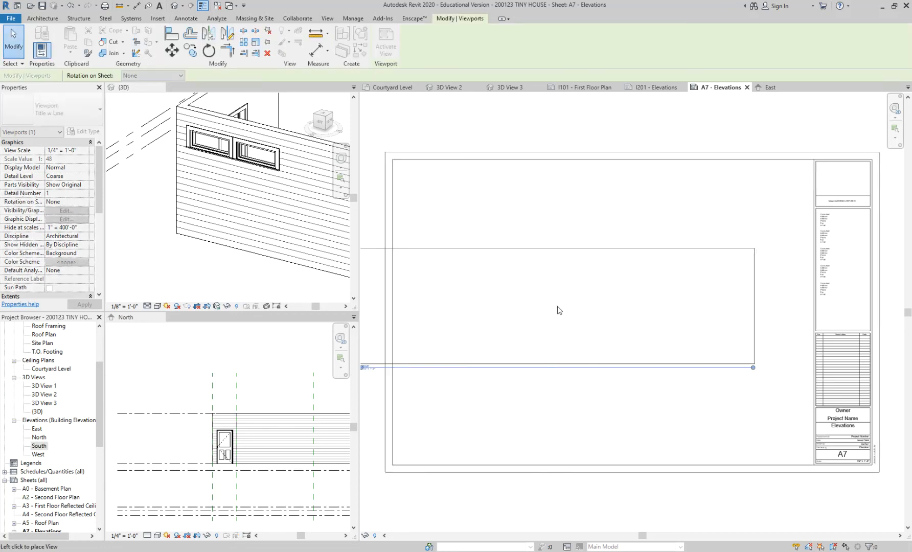
{"action": "left_click", "coordinate": [605, 306]}
{"action": "left_click", "coordinate": [593, 413]}
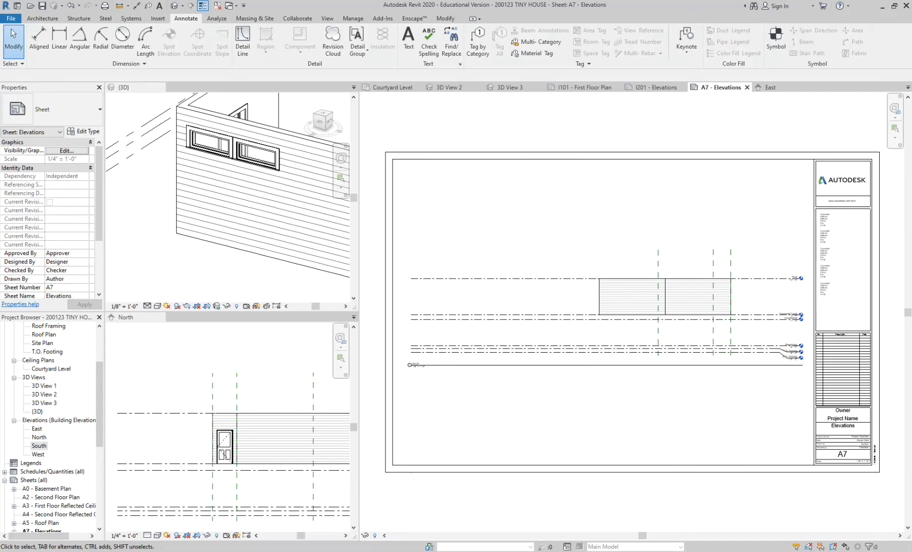
Step: Switch to the browser, review the Week 3 Overview announcement's topic list in Canvas, and open the INTD-2370-401-Sp20 course page
{"action": "left_click", "coordinate": [323, 517]}
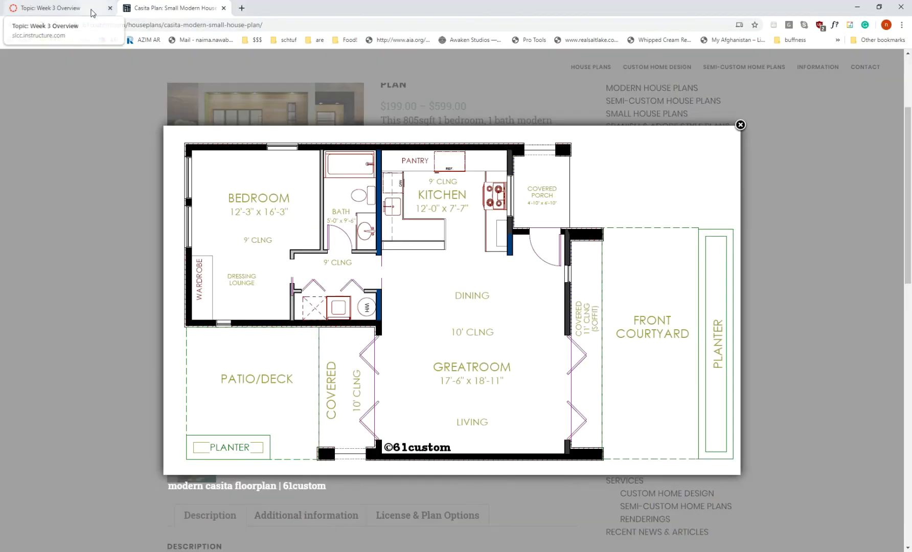
{"action": "left_click", "coordinate": [92, 11]}
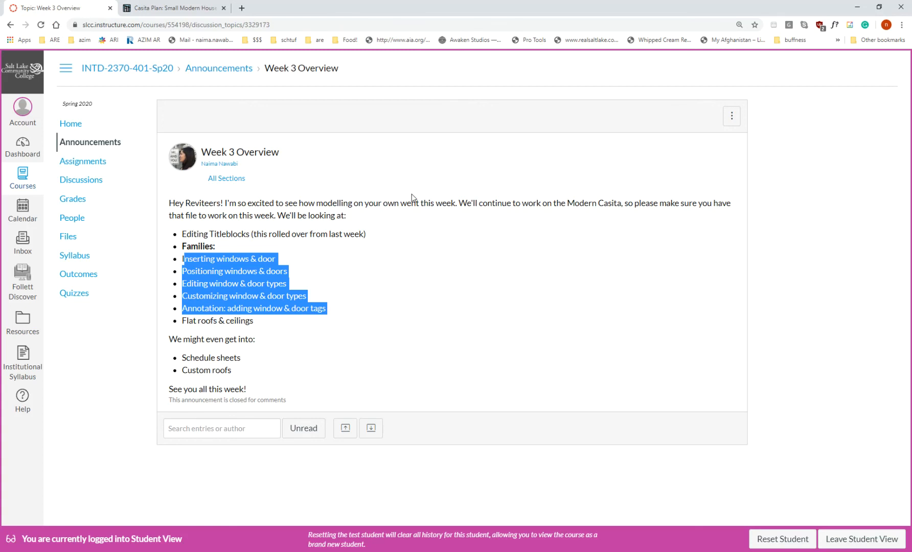
{"action": "left_click", "coordinate": [208, 232]}
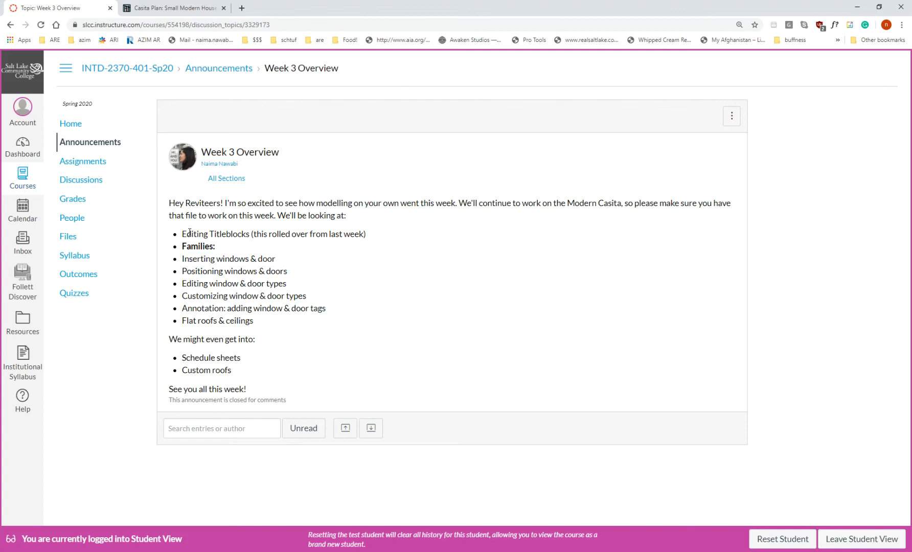
{"action": "left_click_drag", "start_coordinate": [183, 234], "coordinate": [346, 231]}
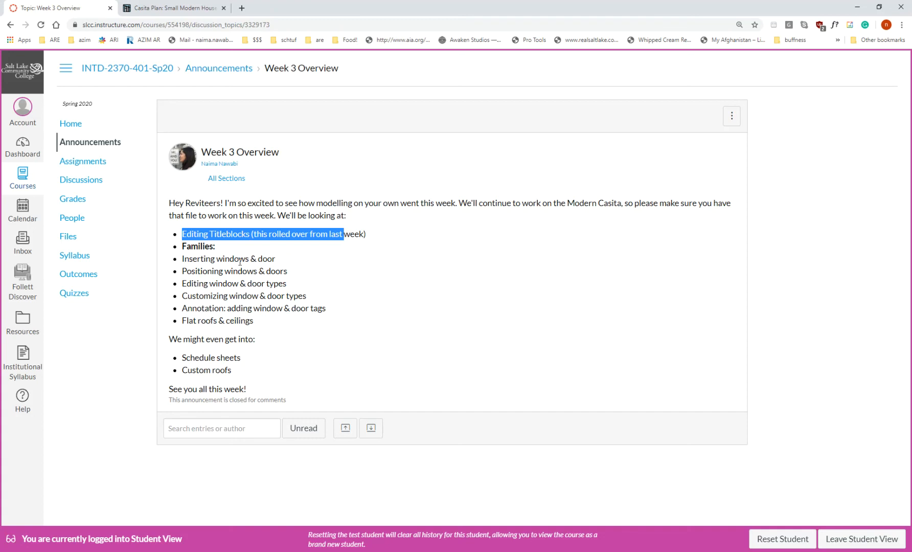
{"action": "left_click_drag", "start_coordinate": [210, 259], "coordinate": [245, 259]}
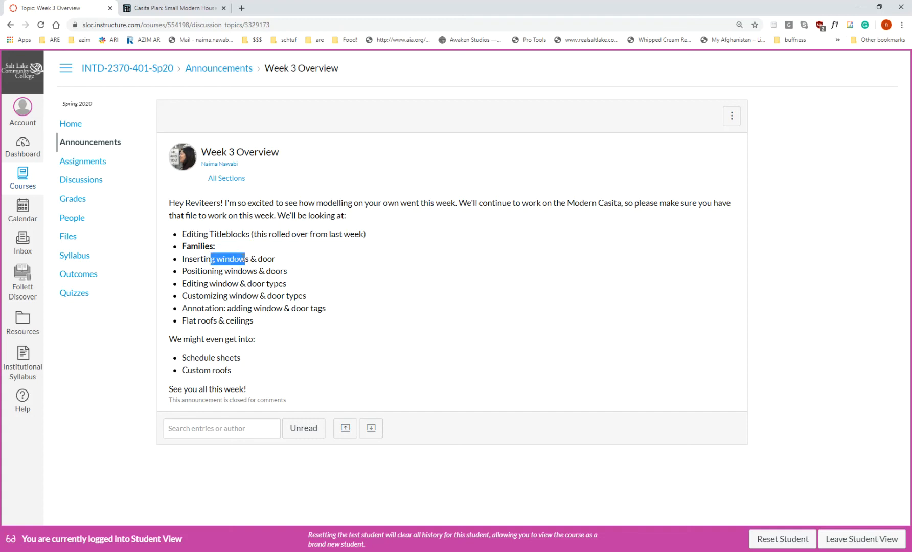
{"action": "left_click_drag", "start_coordinate": [186, 271], "coordinate": [265, 271]}
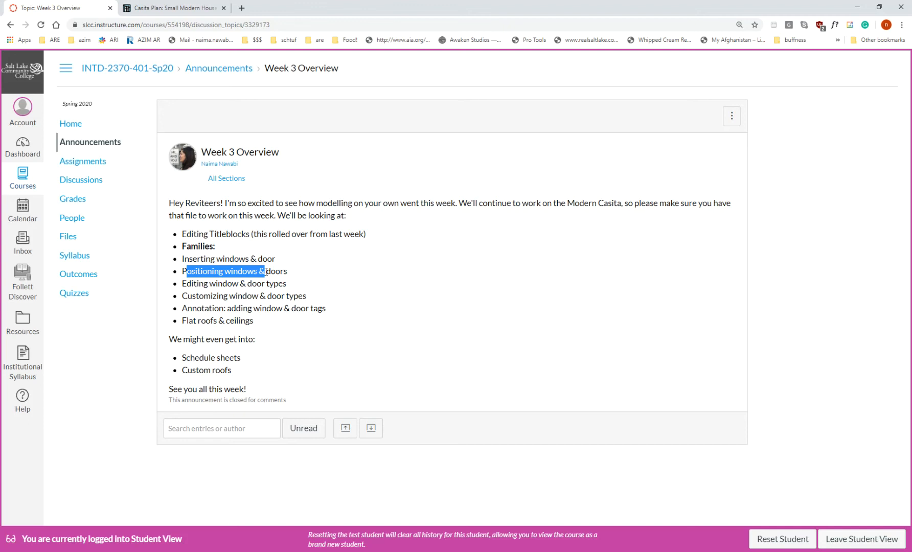
{"action": "left_click_drag", "start_coordinate": [286, 283], "coordinate": [182, 290]}
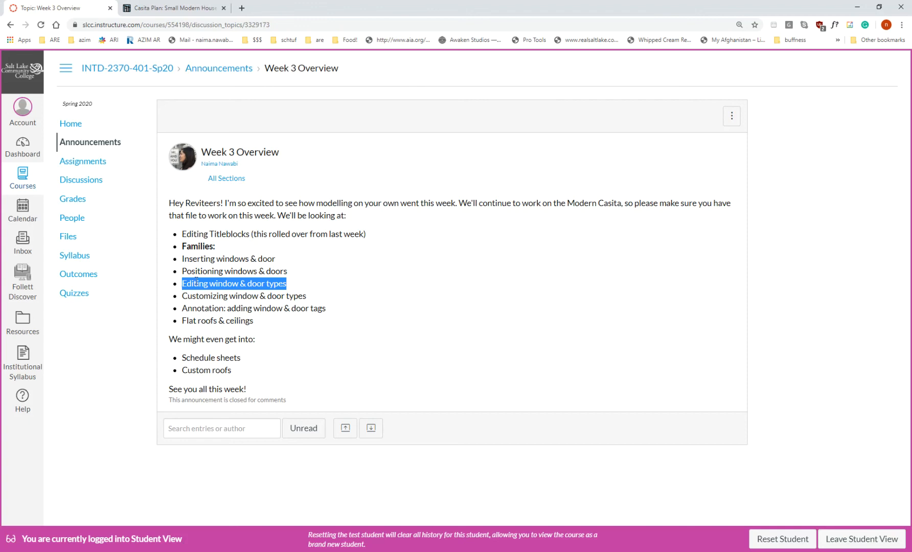
{"action": "left_click_drag", "start_coordinate": [184, 295], "coordinate": [331, 300]}
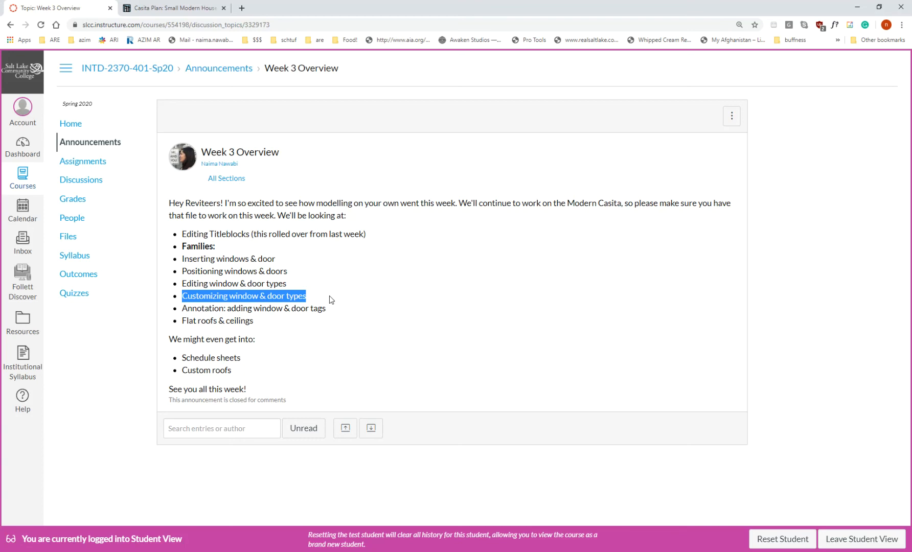
{"action": "left_click_drag", "start_coordinate": [326, 309], "coordinate": [181, 308]}
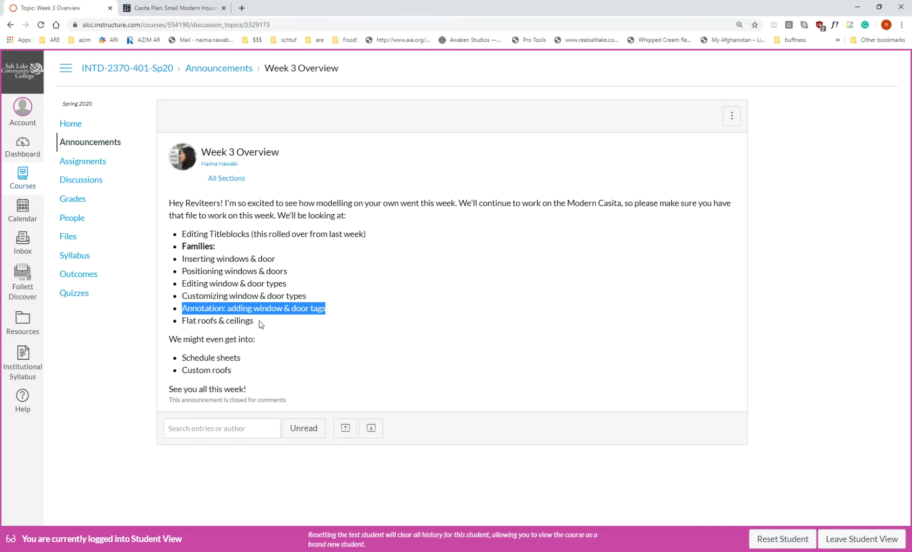
{"action": "left_click_drag", "start_coordinate": [258, 321], "coordinate": [182, 326]}
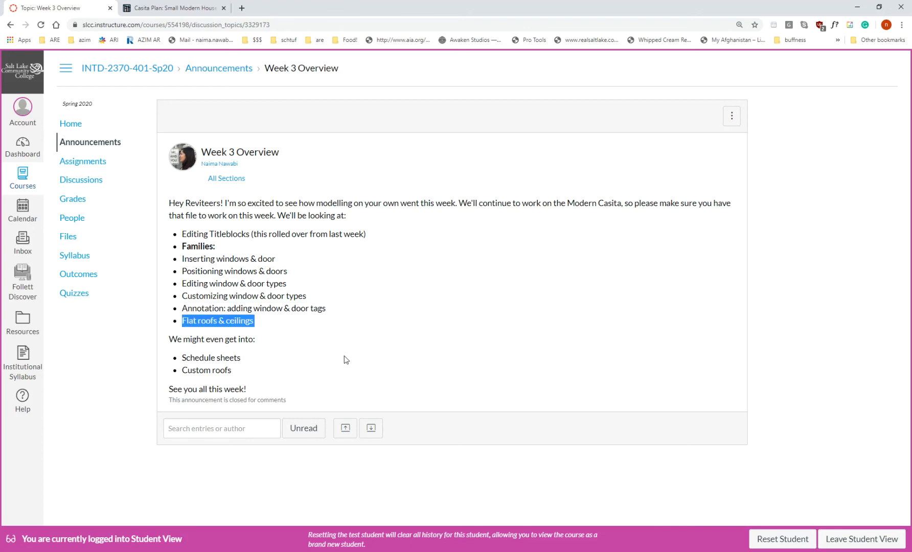
{"action": "left_click_drag", "start_coordinate": [241, 359], "coordinate": [179, 358]}
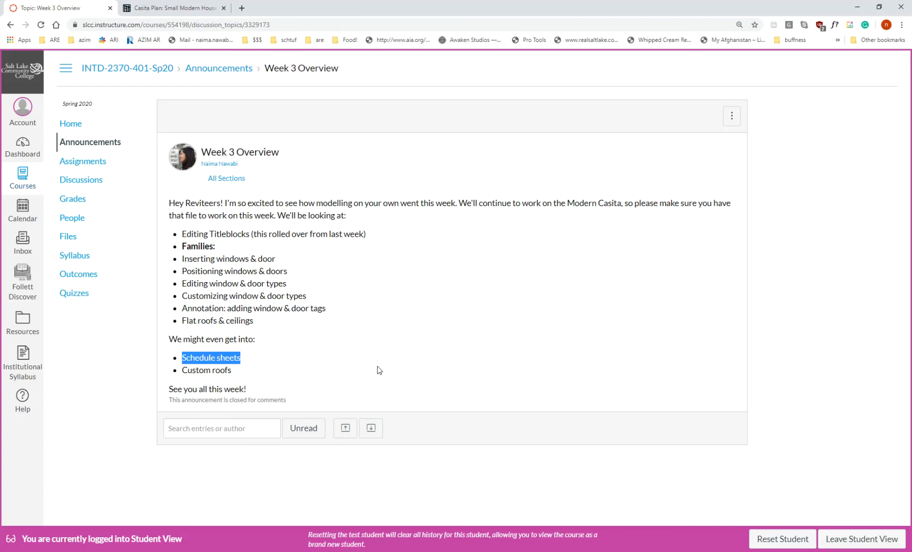
{"action": "left_click", "coordinate": [140, 73]}
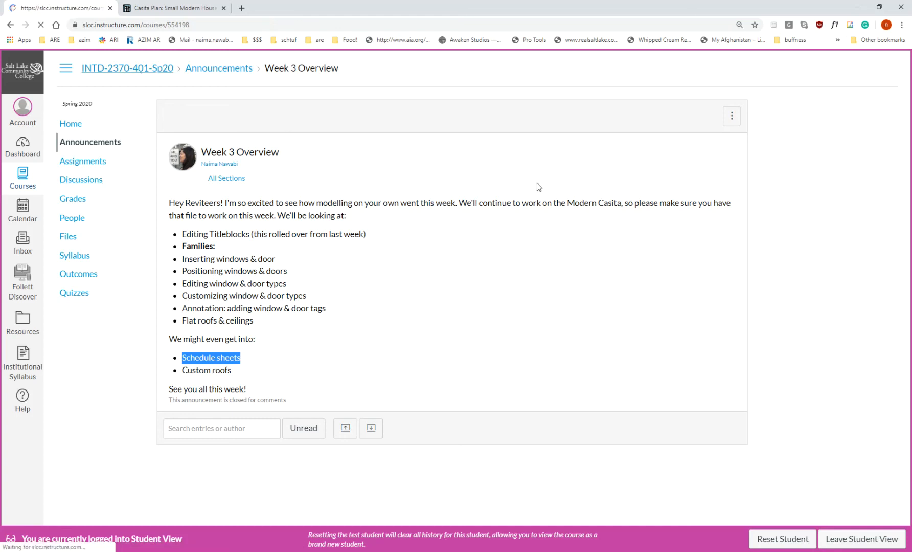
Step: Open the 02.1 Modern Casita Windows & Doors Exercise from the course page and review its rubric criteria for windows and doors
{"action": "scroll", "coordinate": [731, 286], "scroll_direction": "down", "scroll_amount": 3}
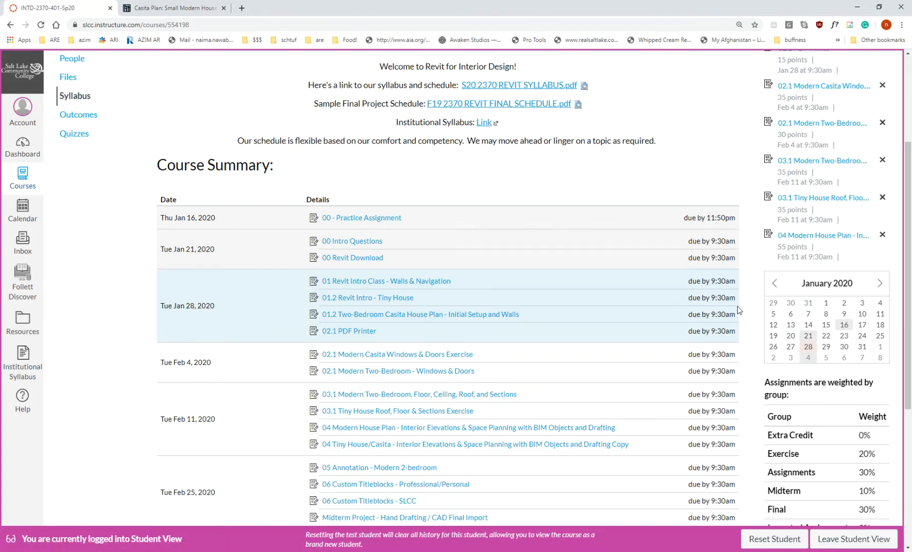
{"action": "scroll", "coordinate": [760, 292], "scroll_direction": "up", "scroll_amount": 3}
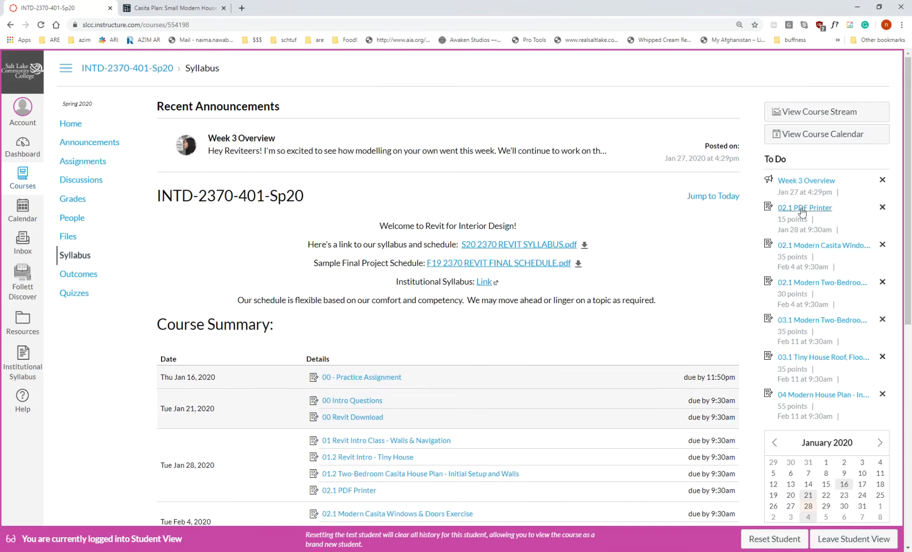
{"action": "left_click", "coordinate": [812, 249]}
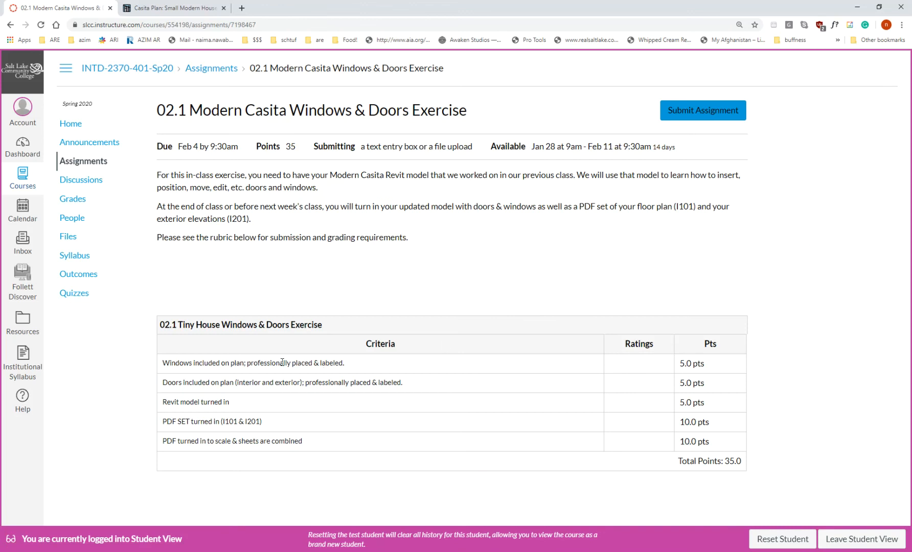
{"action": "left_click_drag", "start_coordinate": [162, 363], "coordinate": [352, 368]}
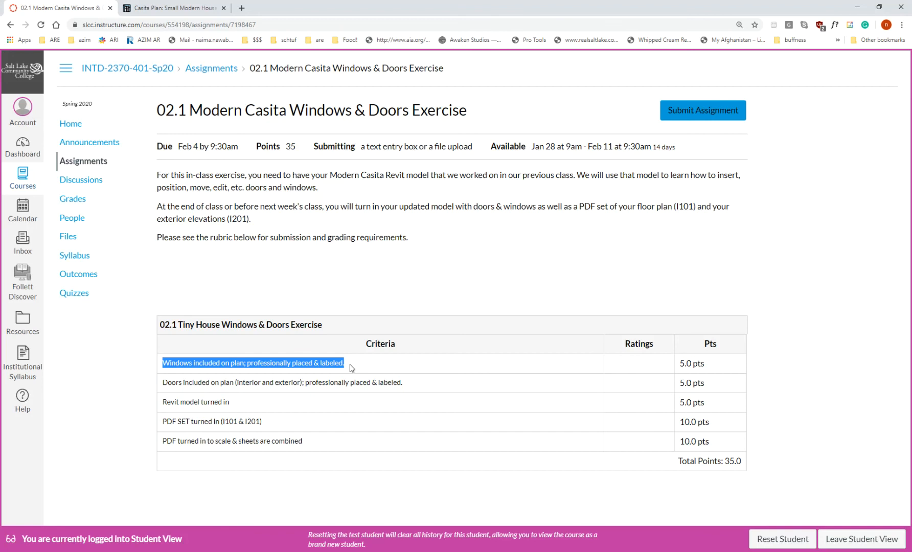
{"action": "left_click_drag", "start_coordinate": [403, 383], "coordinate": [161, 383]}
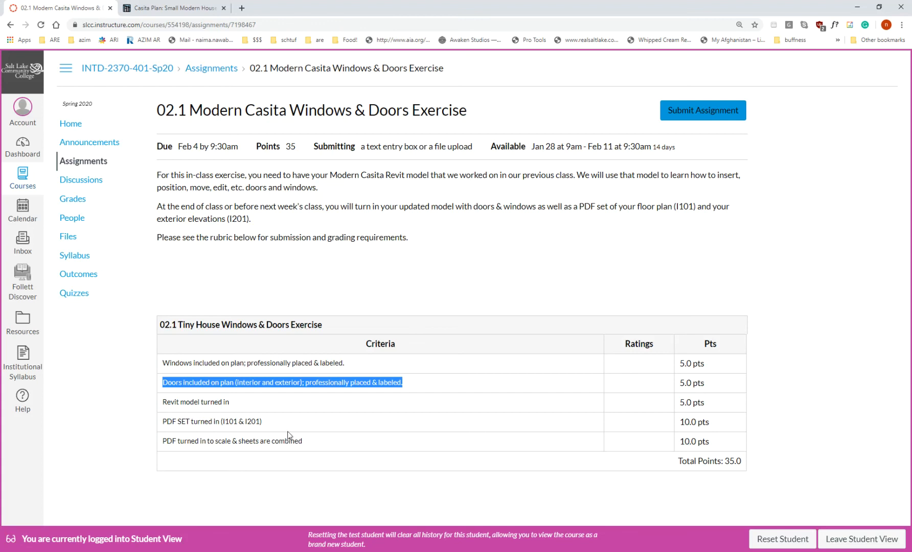
Step: Open the 03.1 Tiny House Roof, Floor & Sections Exercise from the assignments list in a new browser tab and review its section criterion
{"action": "left_click", "coordinate": [103, 166]}
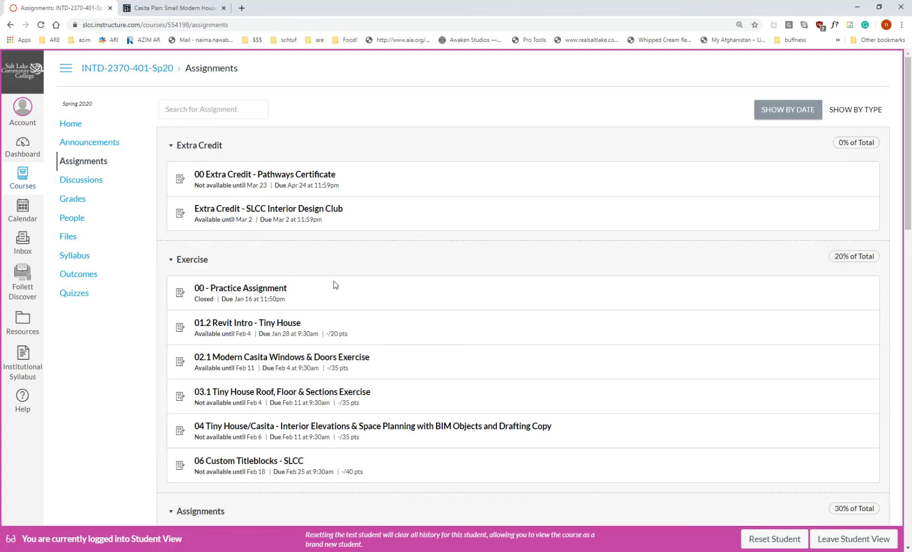
{"action": "scroll", "coordinate": [336, 285], "scroll_direction": "down", "scroll_amount": 3}
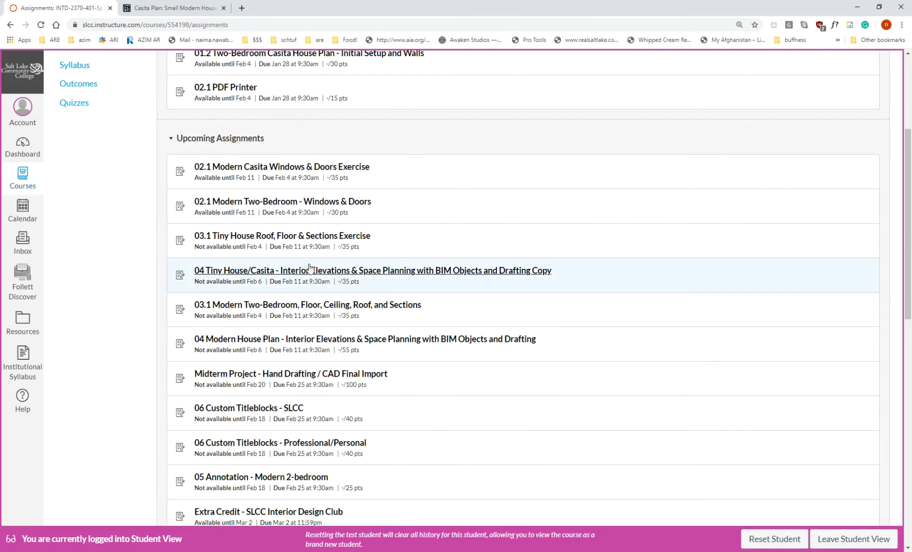
{"action": "right_click", "coordinate": [293, 242]}
{"action": "left_click", "coordinate": [310, 244]}
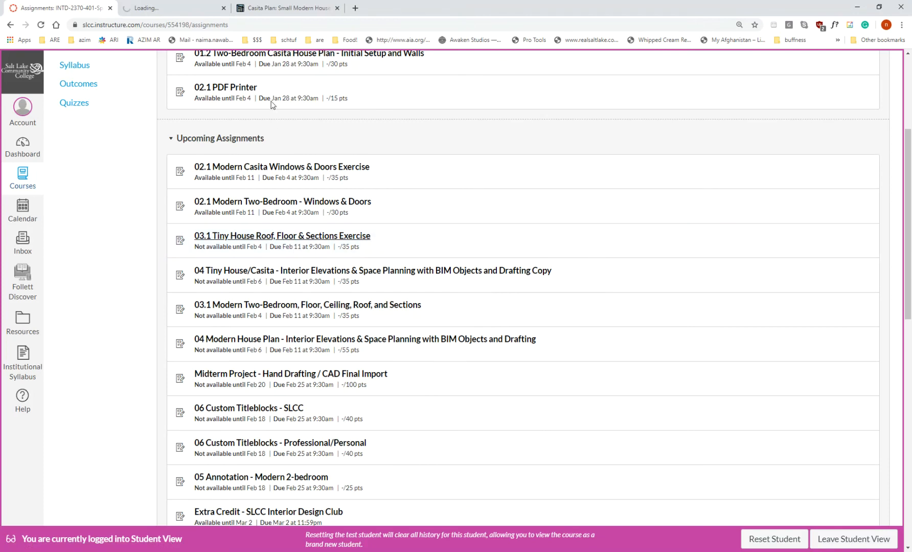
{"action": "left_click", "coordinate": [189, 13]}
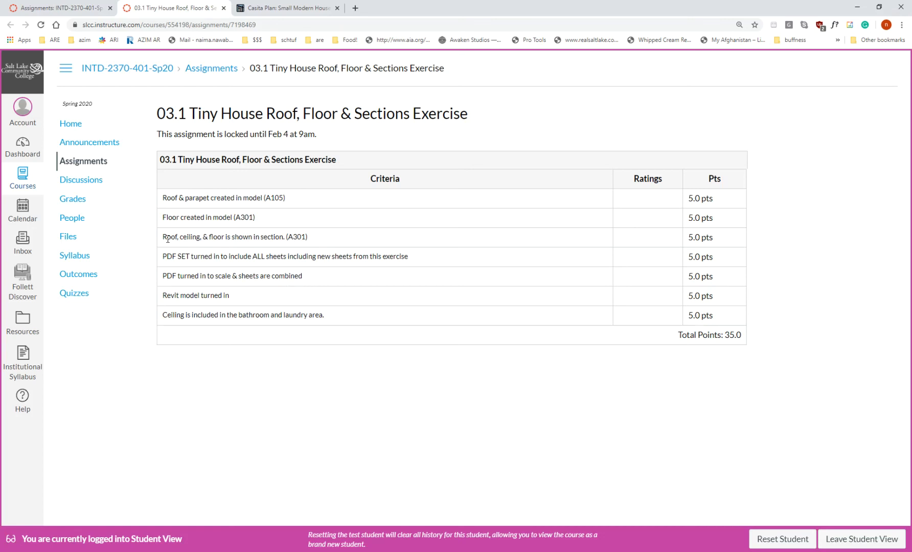
{"action": "left_click_drag", "start_coordinate": [163, 238], "coordinate": [330, 241]}
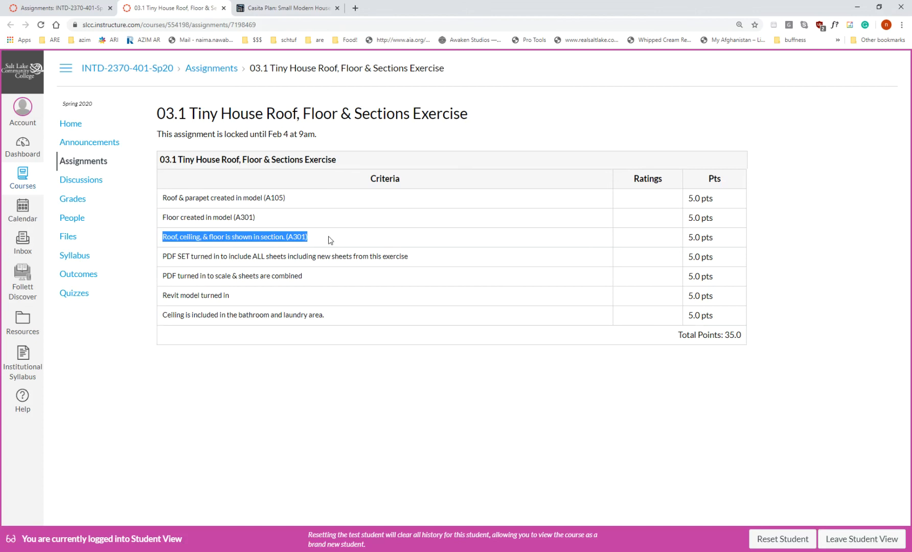